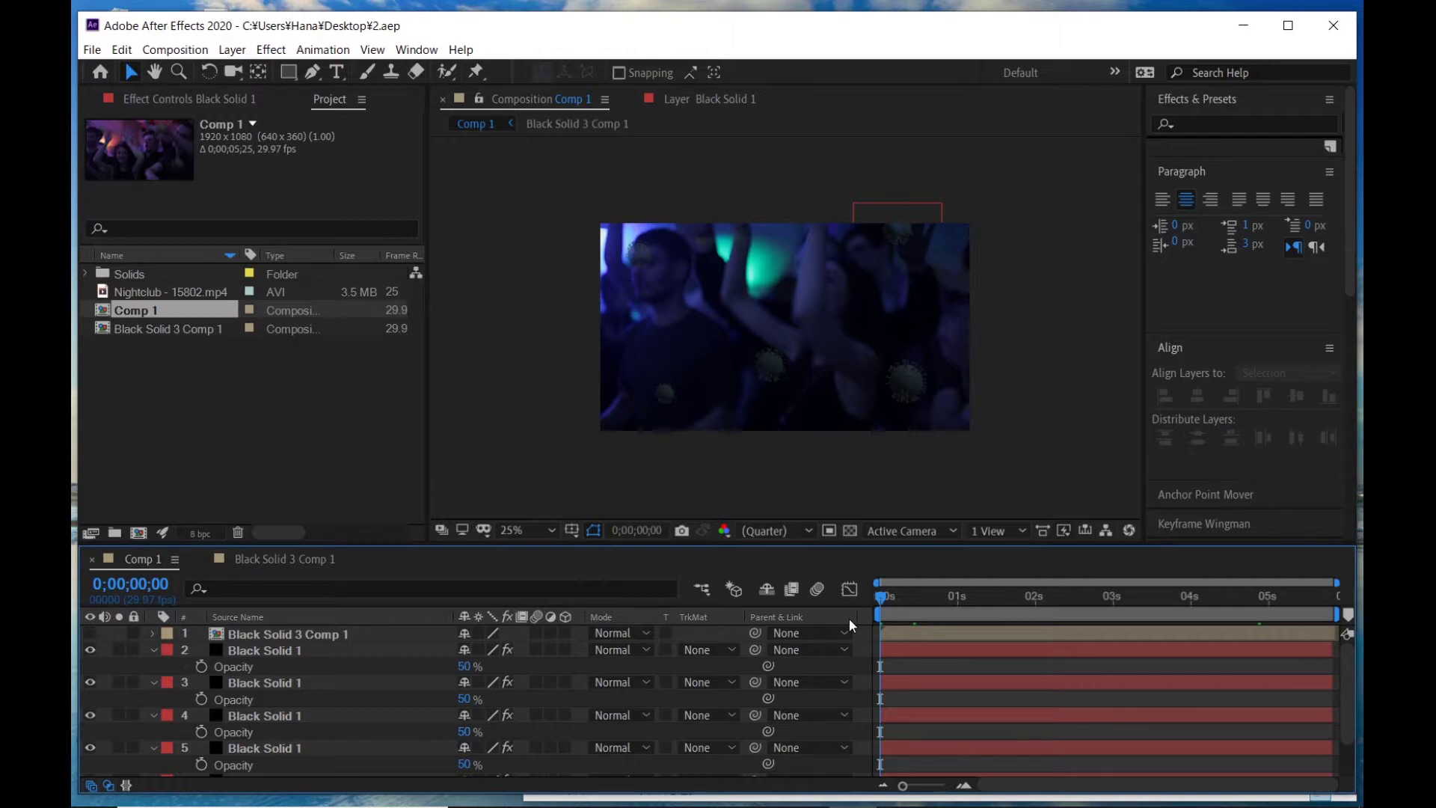
- Preview Comp 1's nightclub footage from the start and stop playback at 0;00;01;21
left_click(1027, 715)
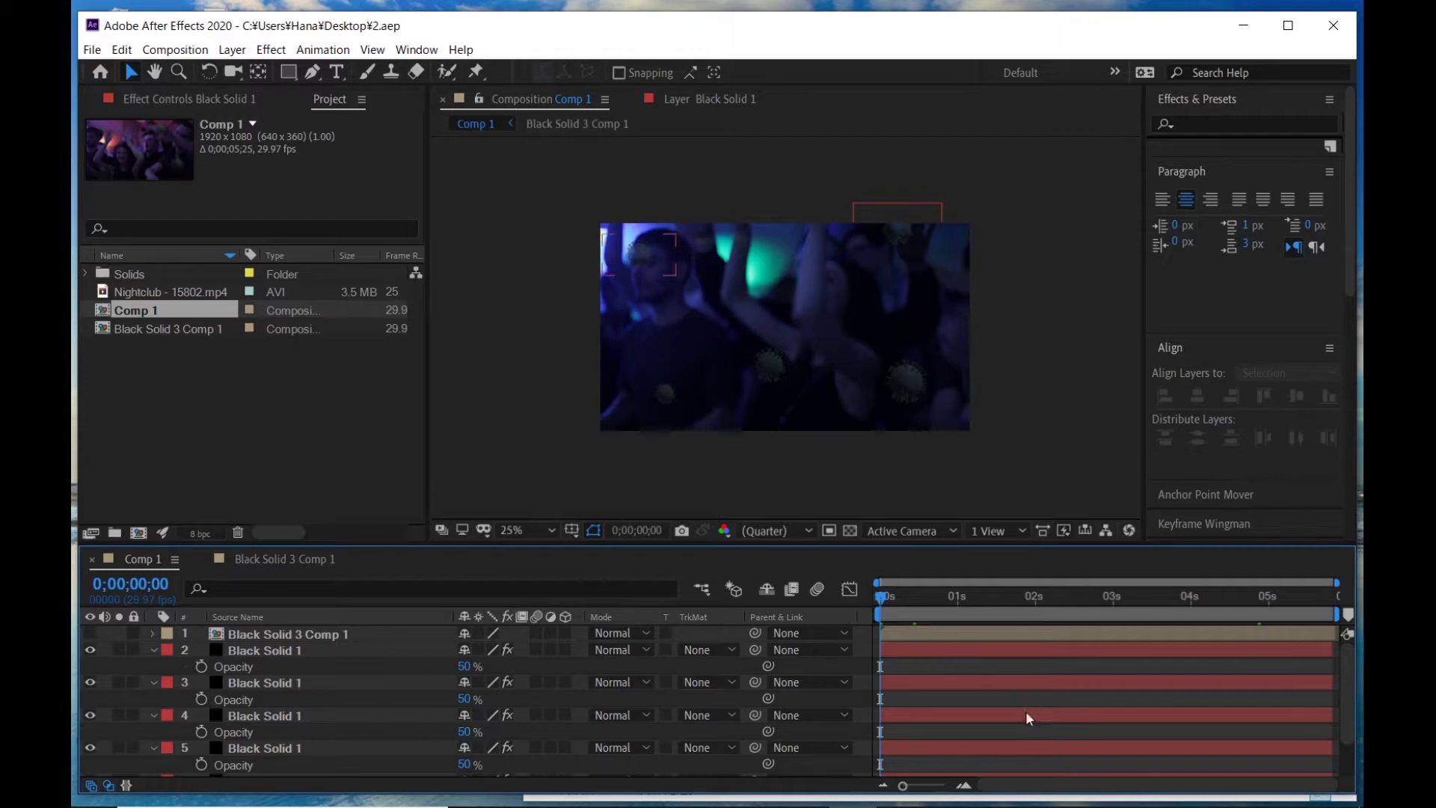
left_click(922, 606)
left_click_drag(921, 604, 797, 619)
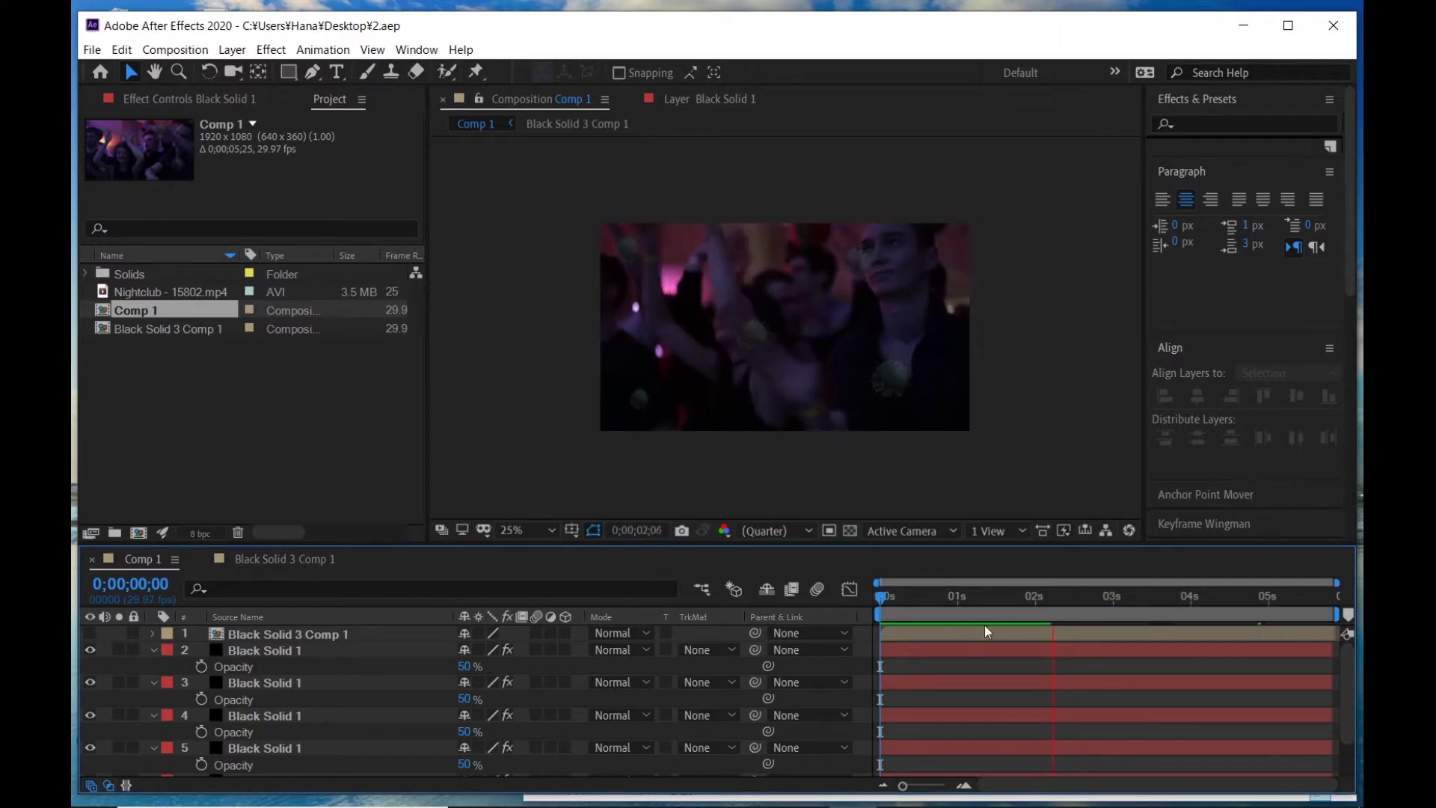
left_click(1012, 596)
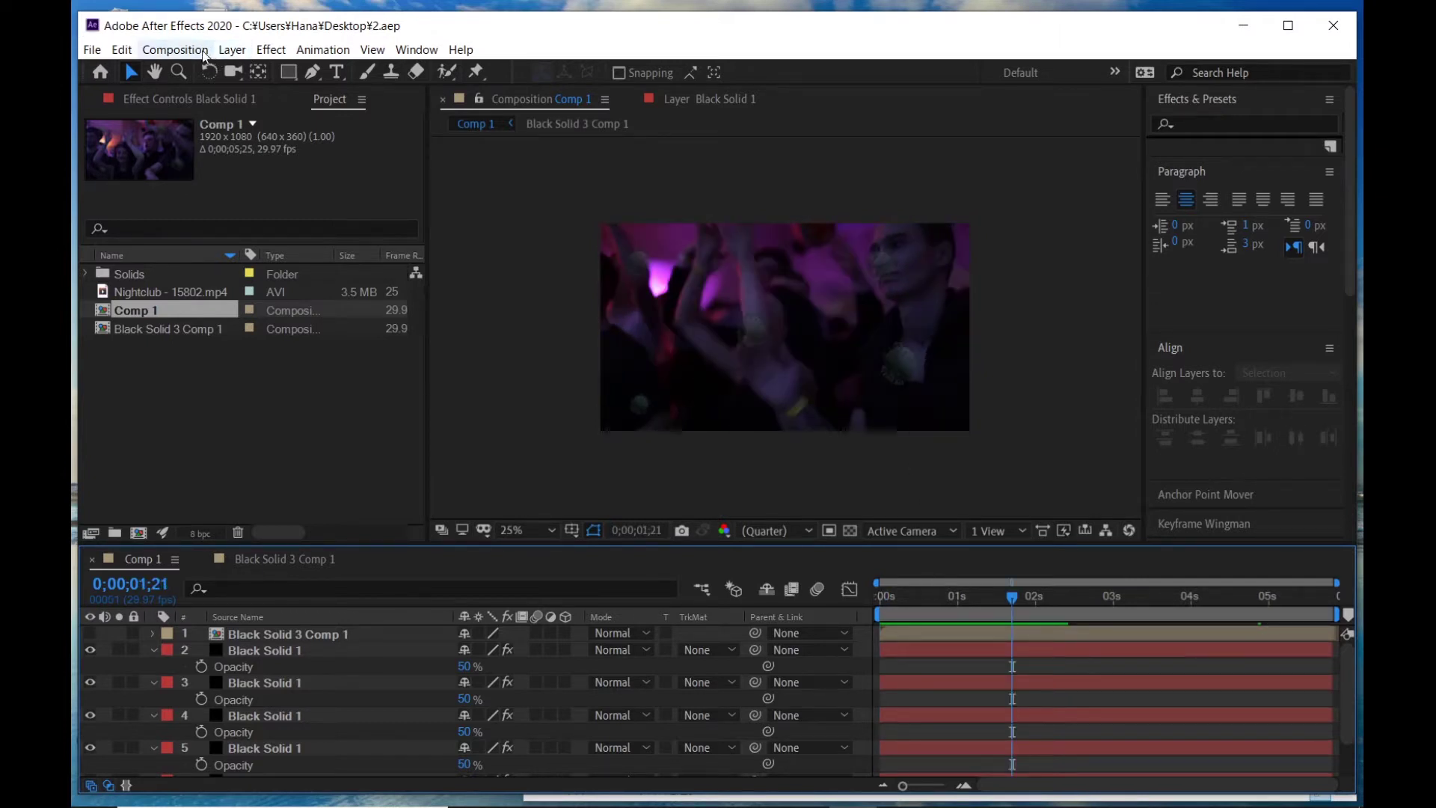
left_click(205, 52)
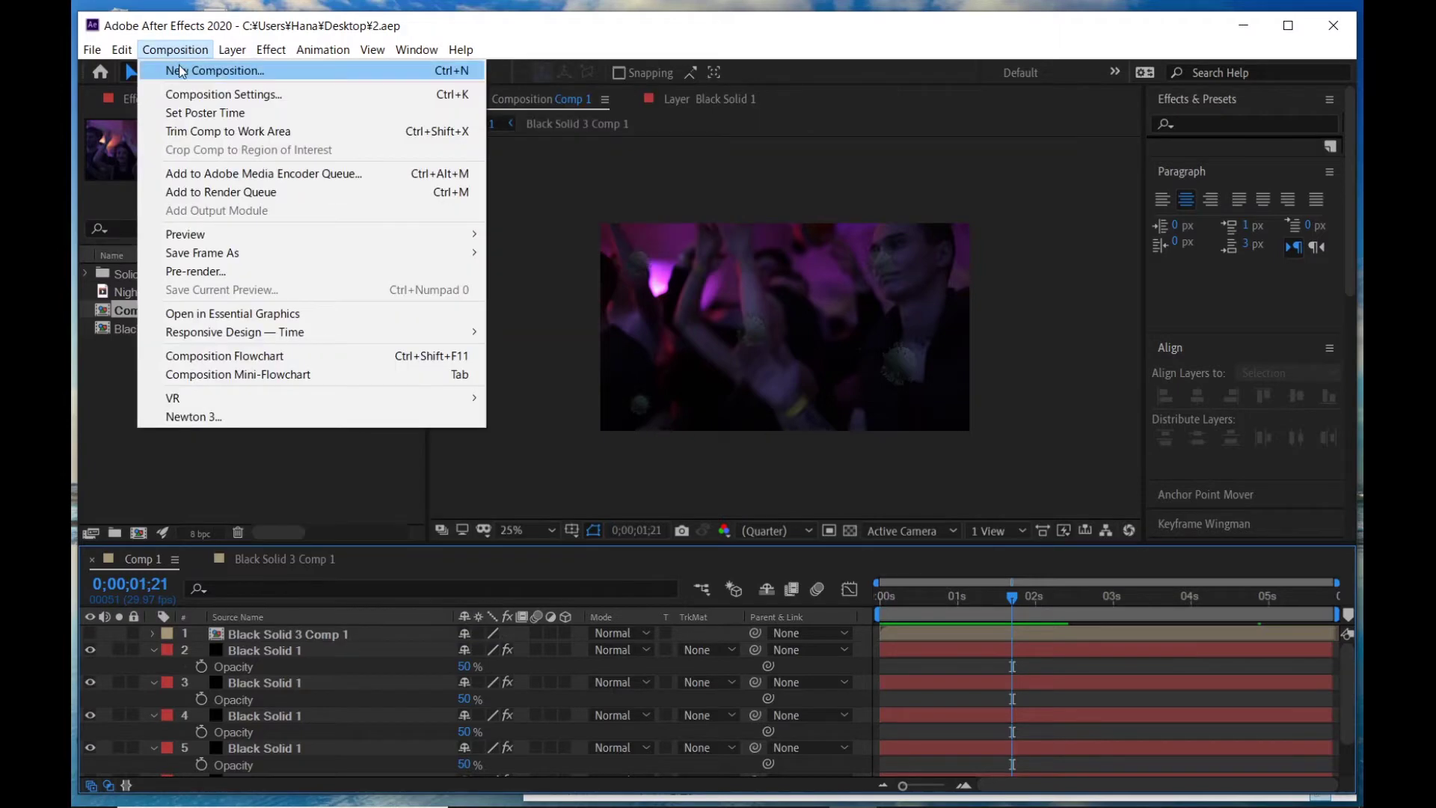
- Start a new HDTV 1080 29.97 fps, 10-second composition and name it 'Virus'
left_click(215, 70)
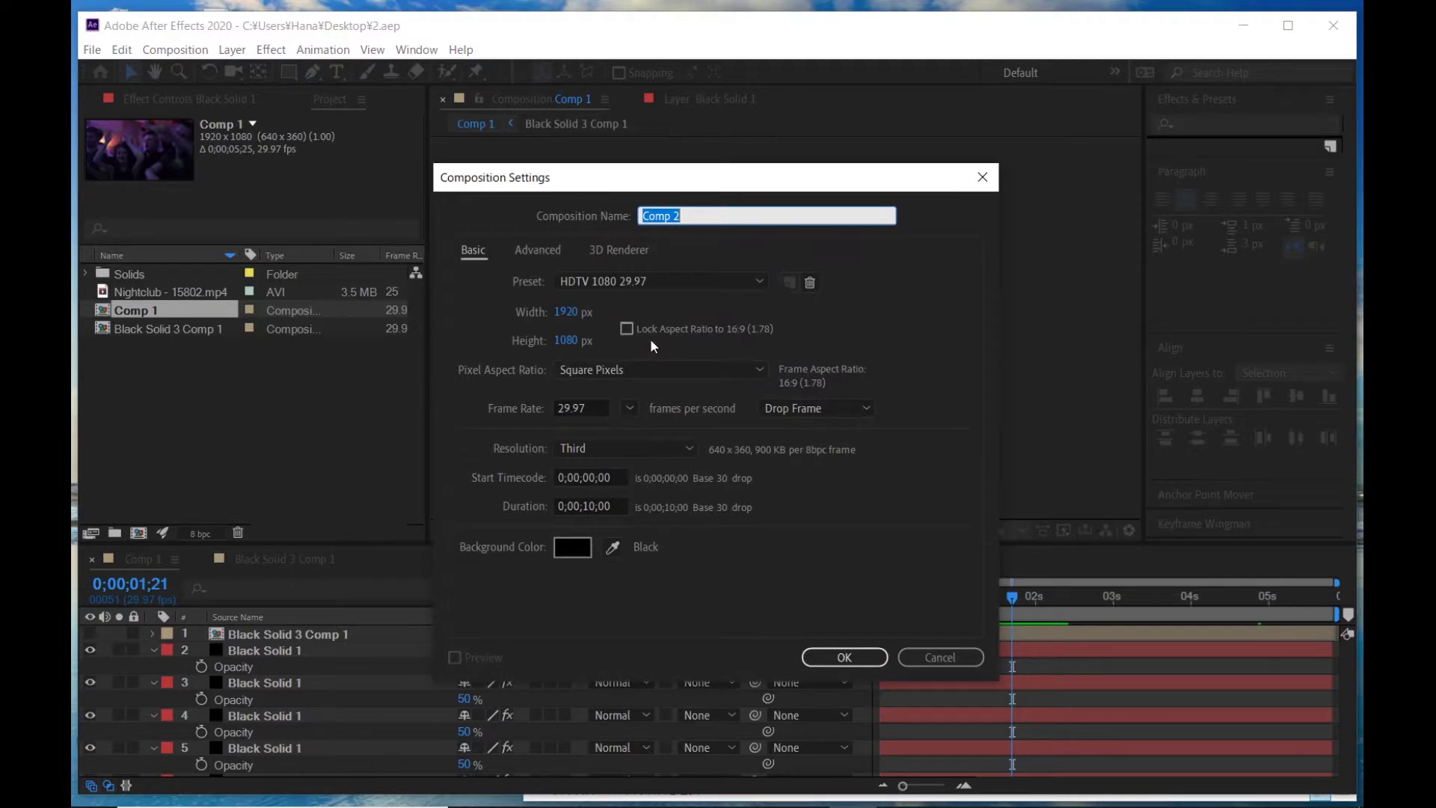
type("Vir")
type("us")
- Confirm the Virus composition and add a 1920×1080 black solid to it
left_click(867, 663)
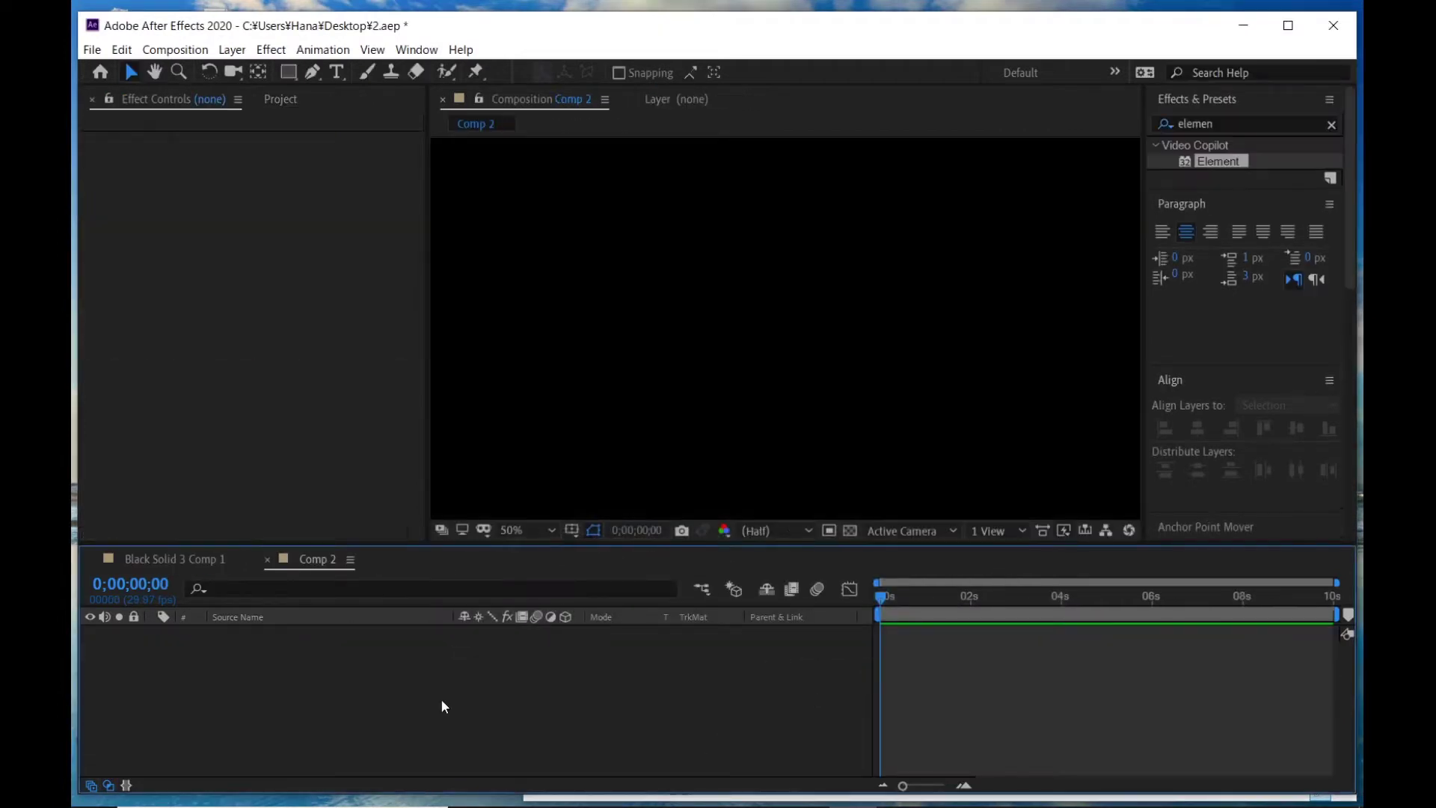
key("ctrl+y")
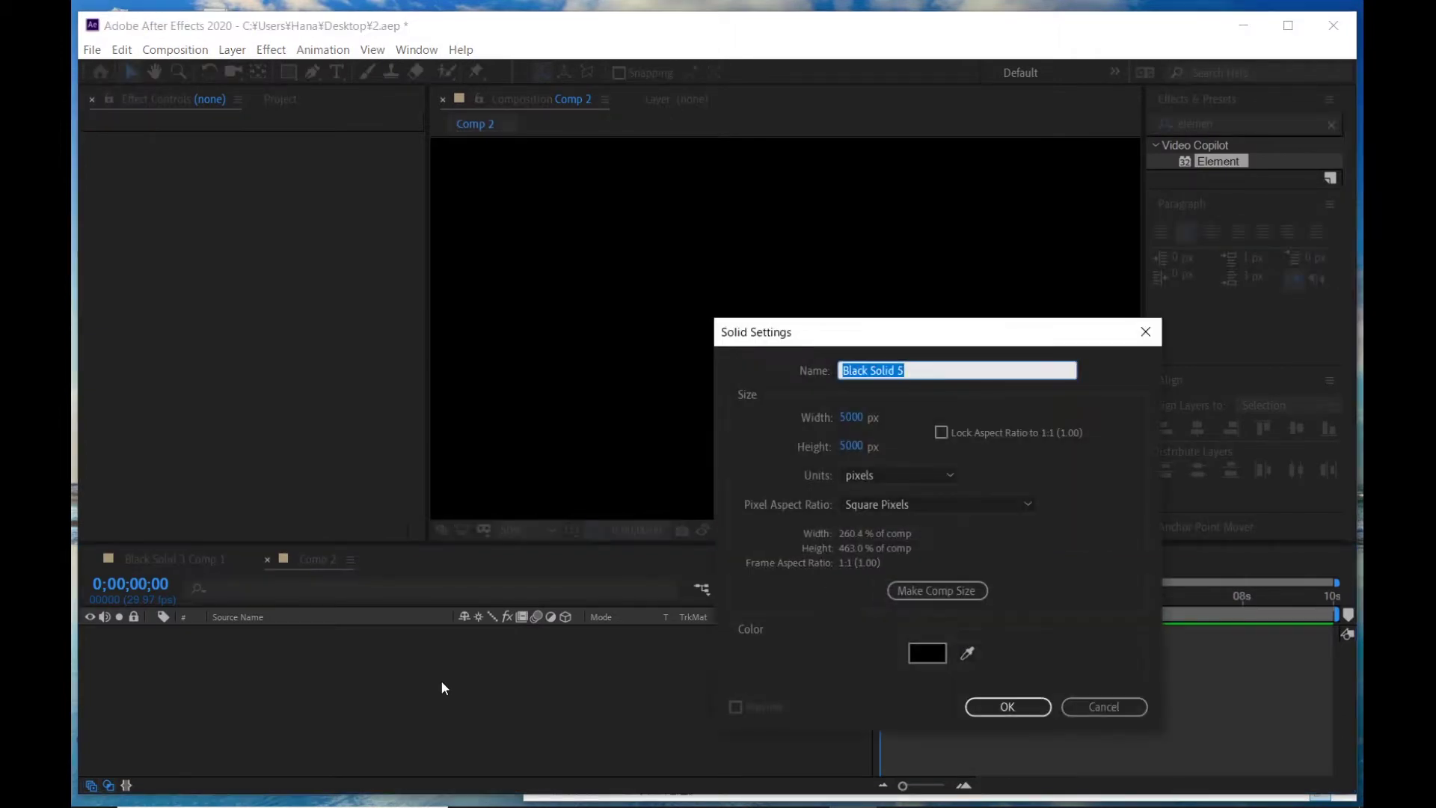
left_click(854, 419)
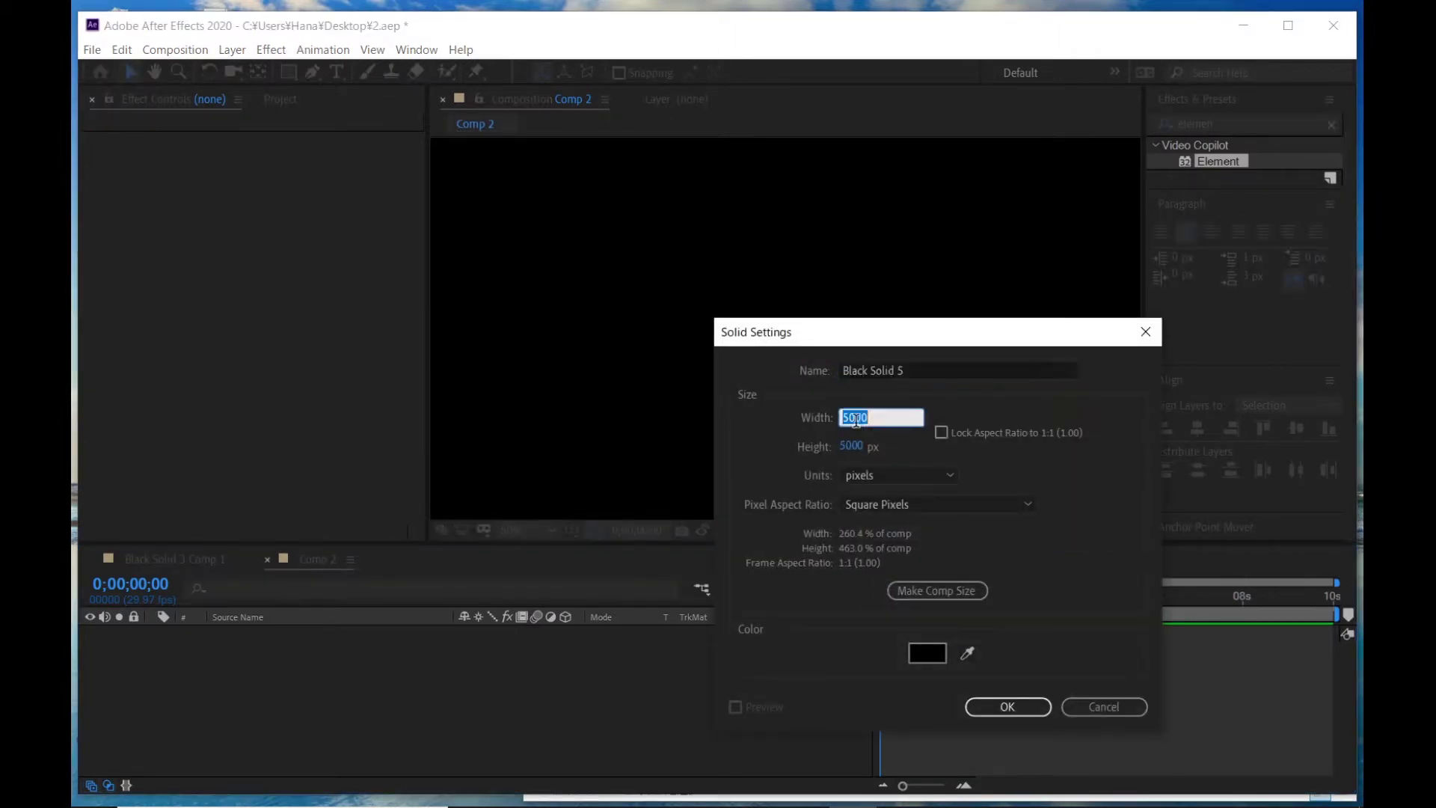
type("1920")
key("Tab")
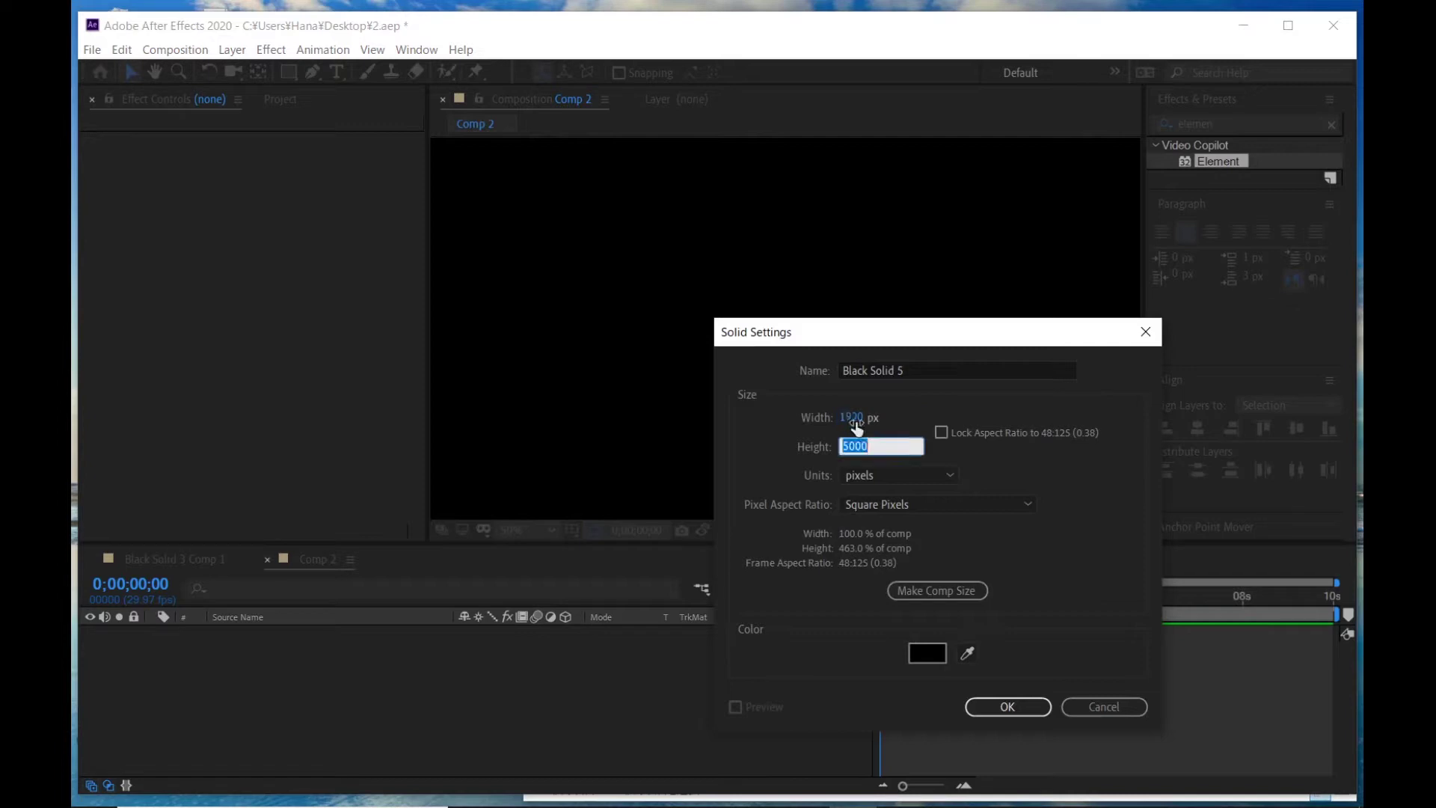
type("1080")
key("Return")
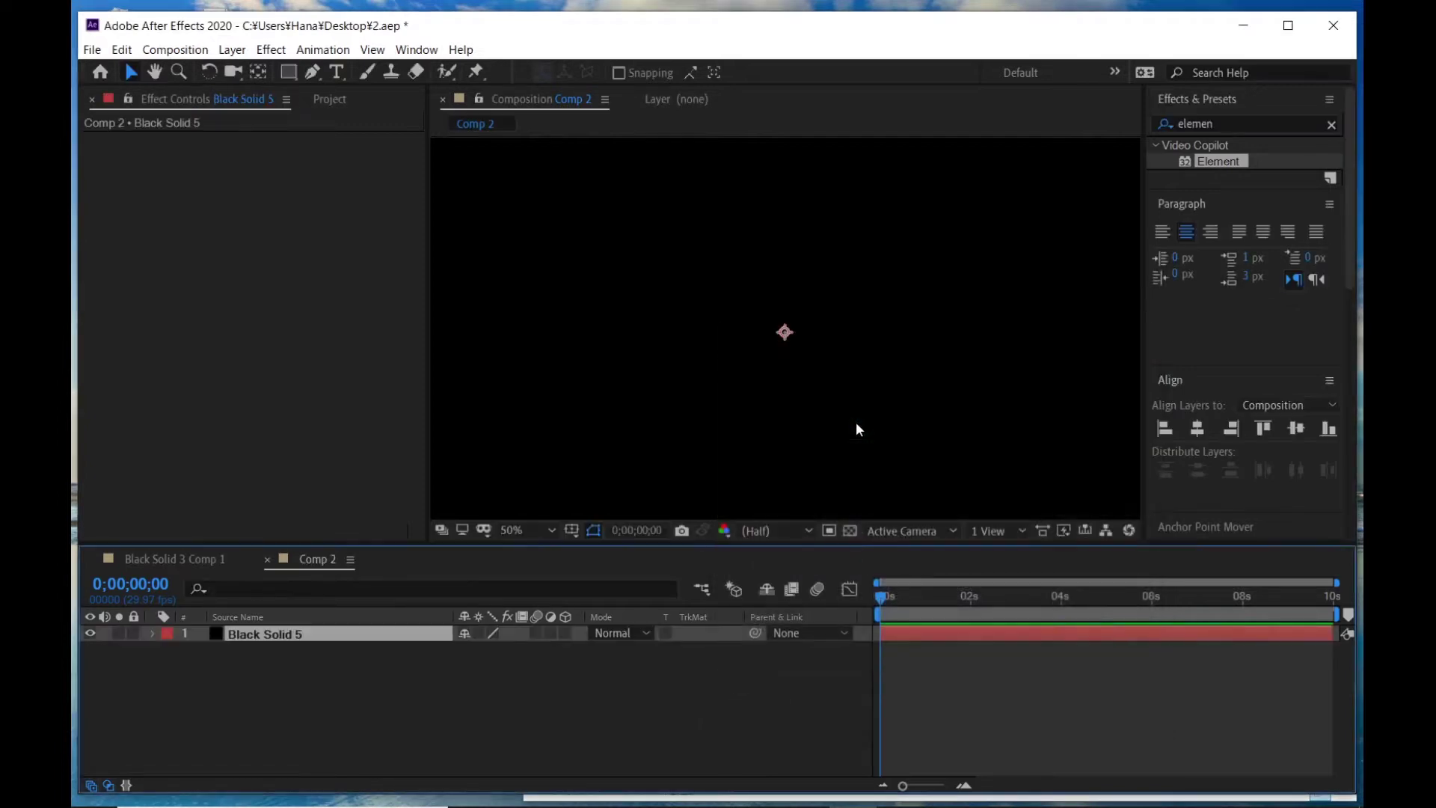
- Fit the comp in view and apply the Element effect to Black Solid 5
key("comma")
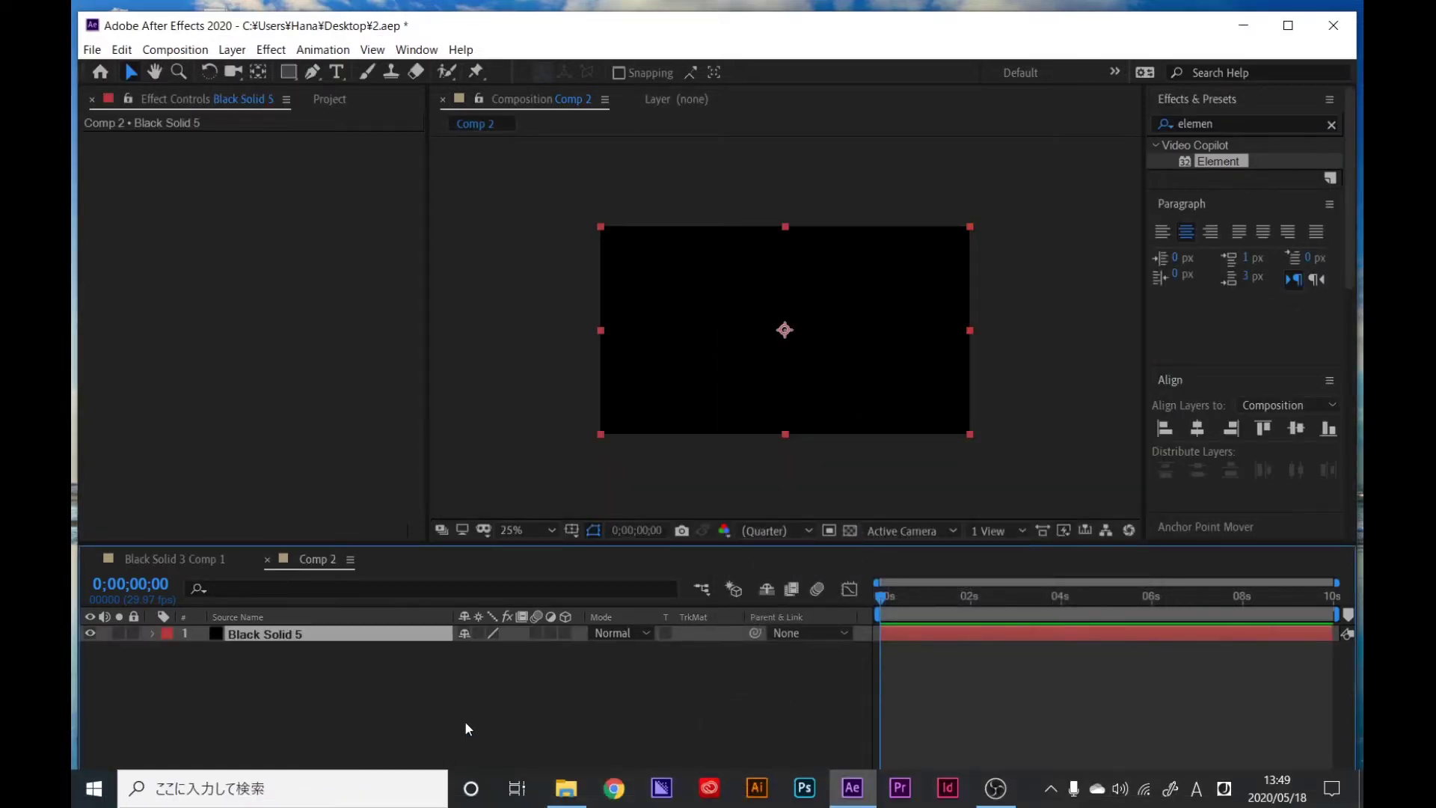
left_click(464, 721)
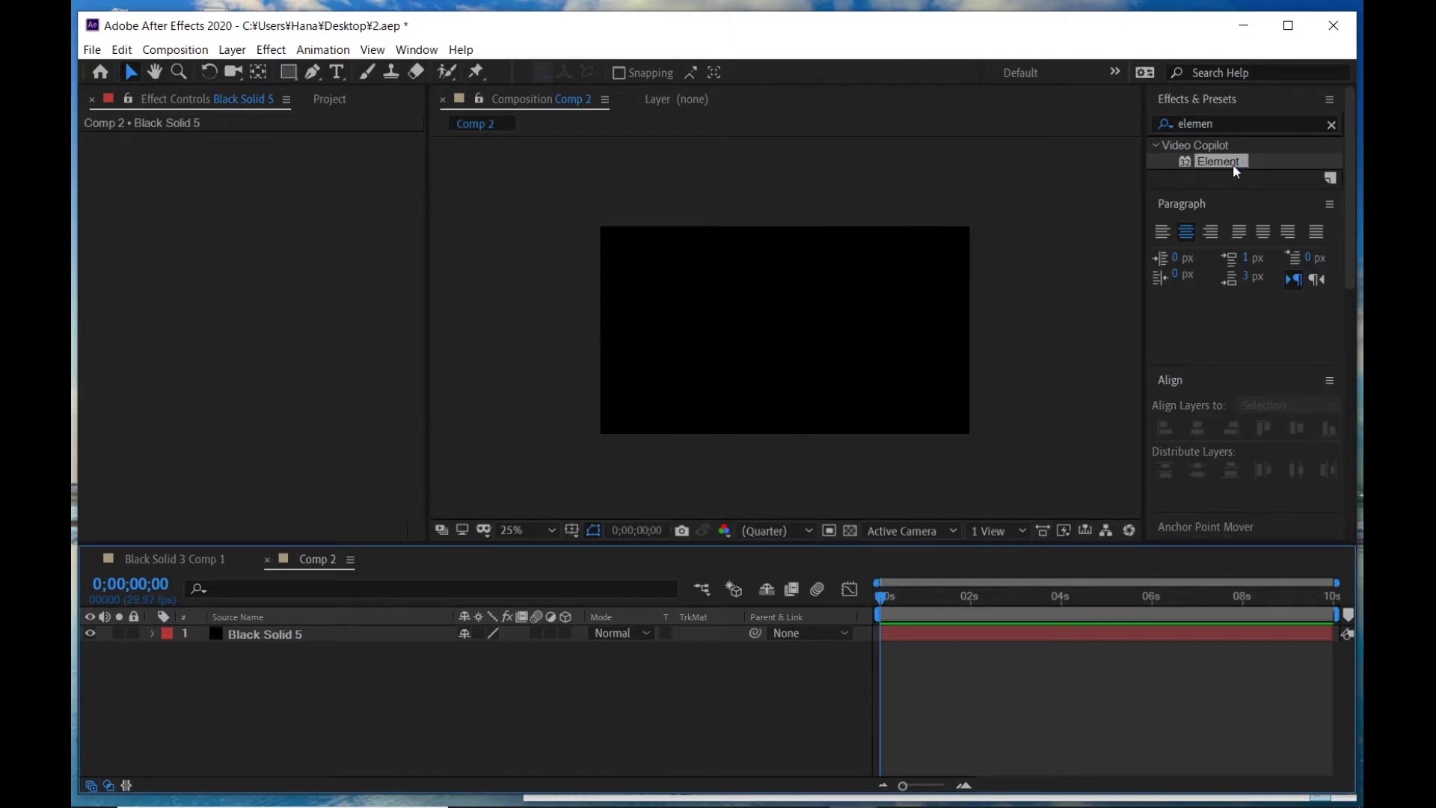
left_click_drag(1233, 164, 866, 384)
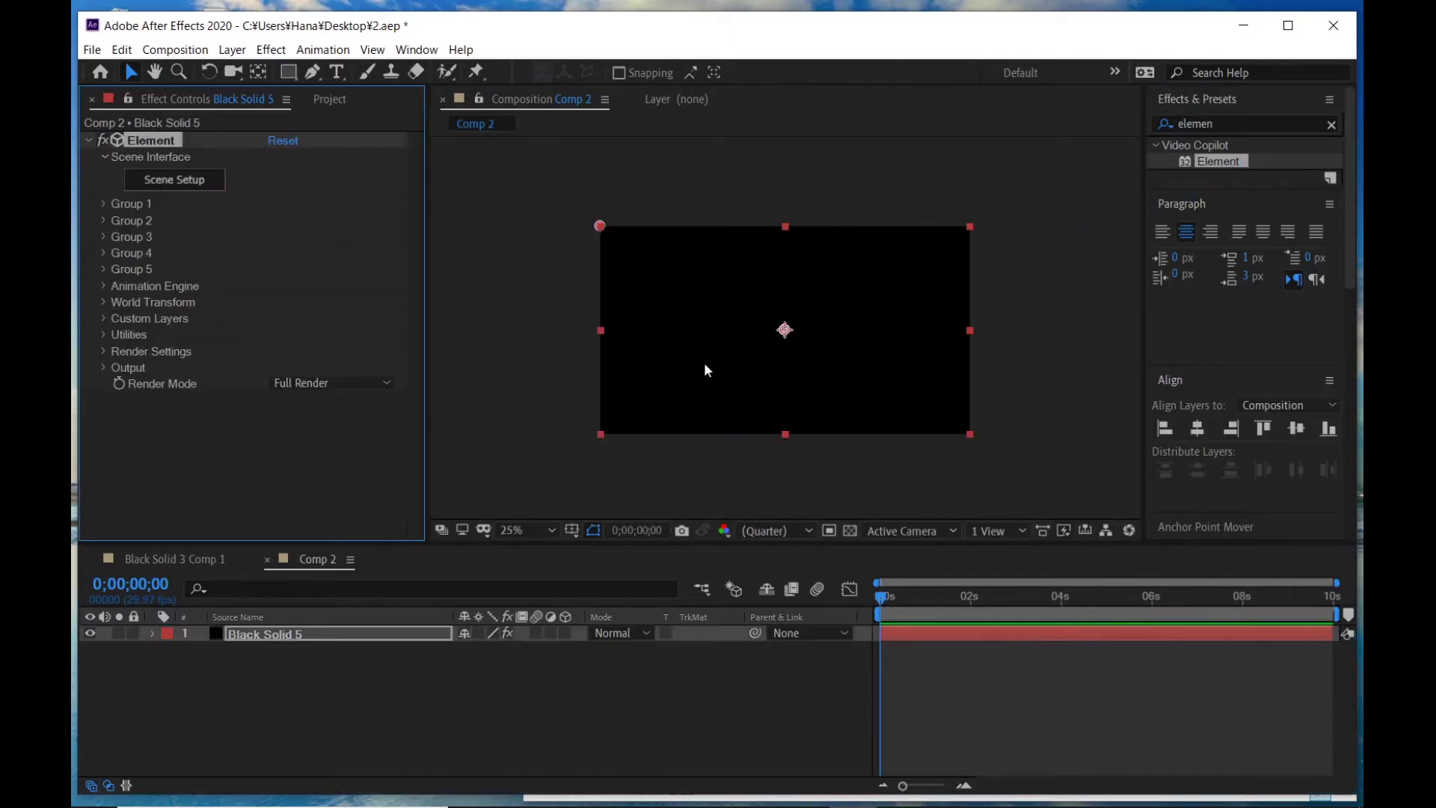
- In Element's Scene Setup, add a cylinder primitive to the scene
left_click(181, 186)
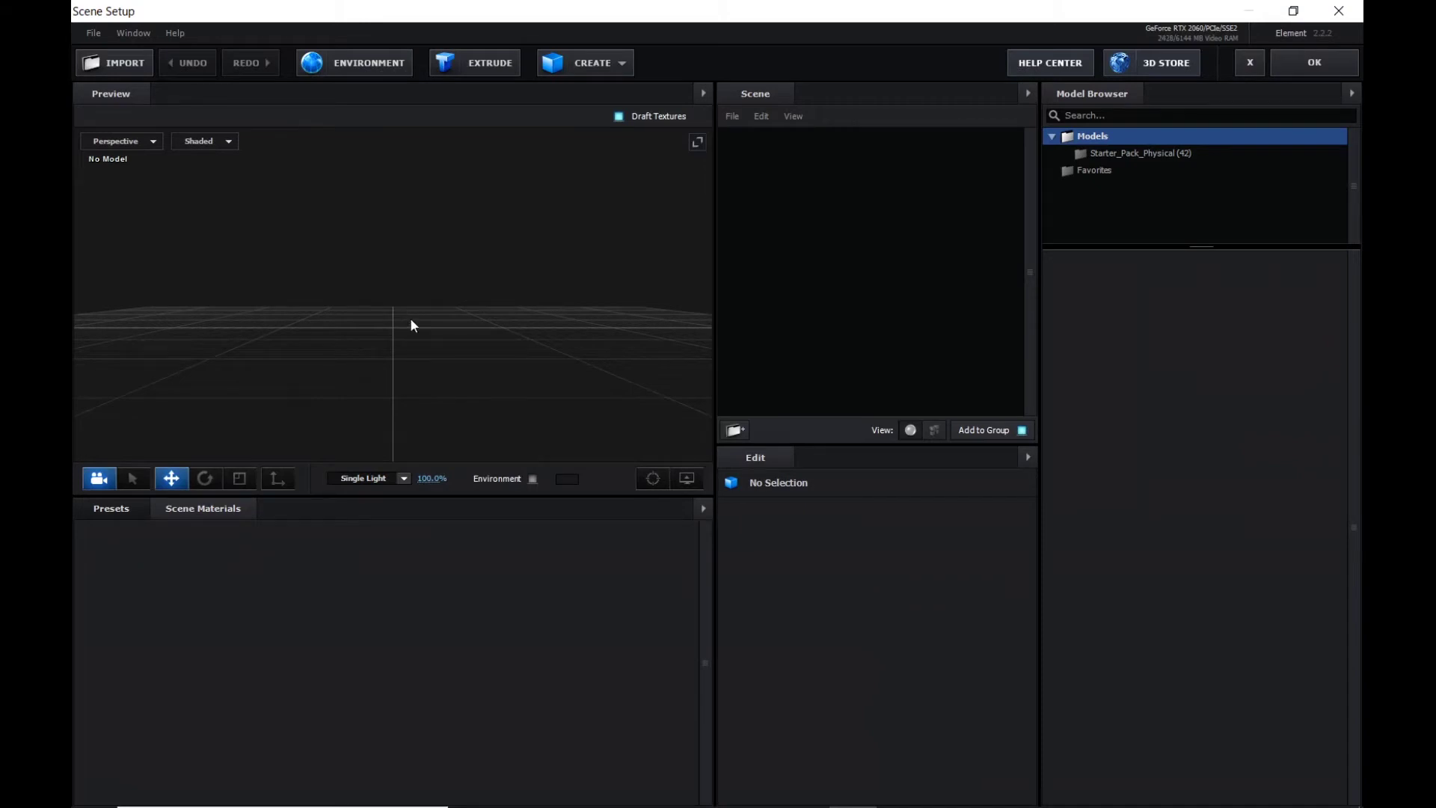
left_click(572, 61)
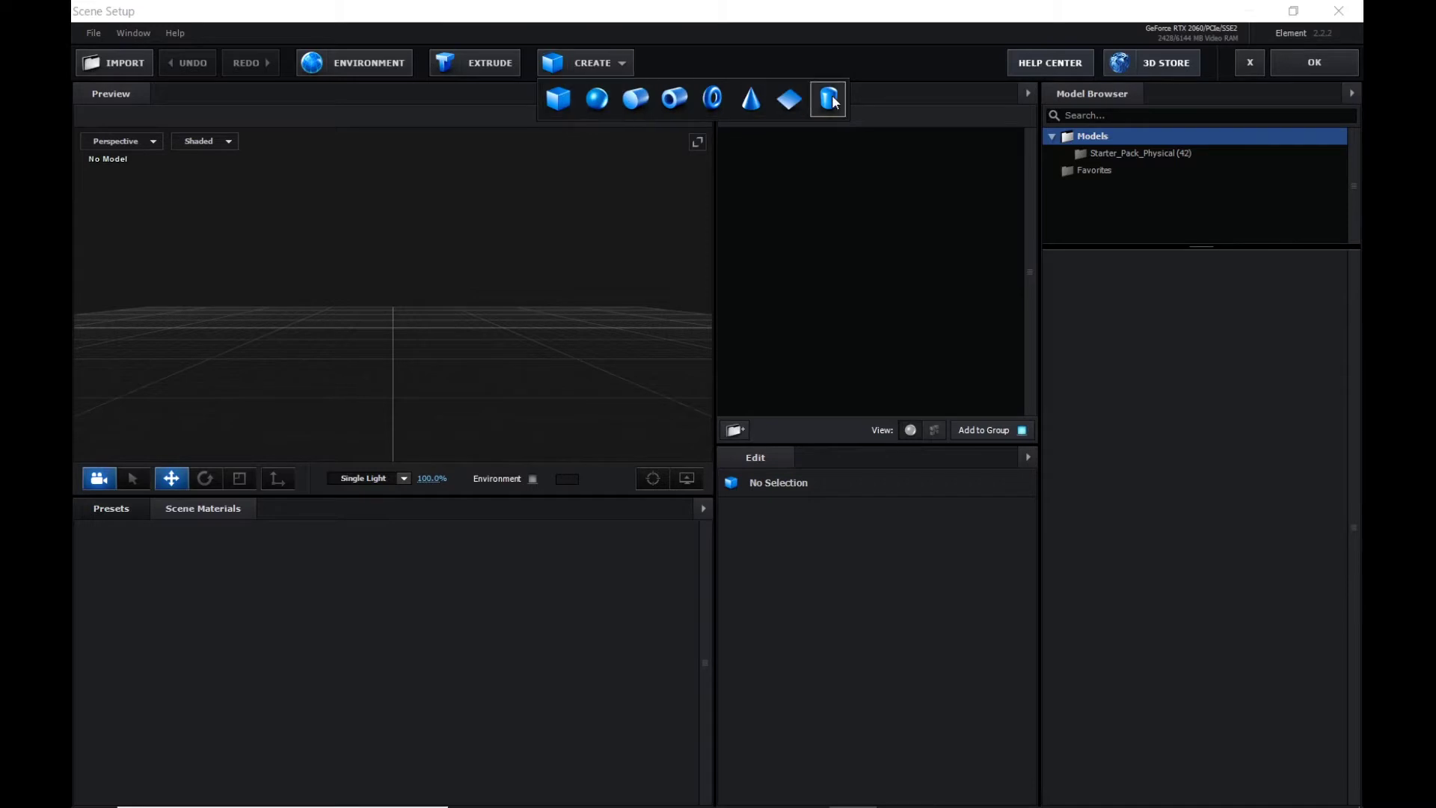
left_click(636, 102)
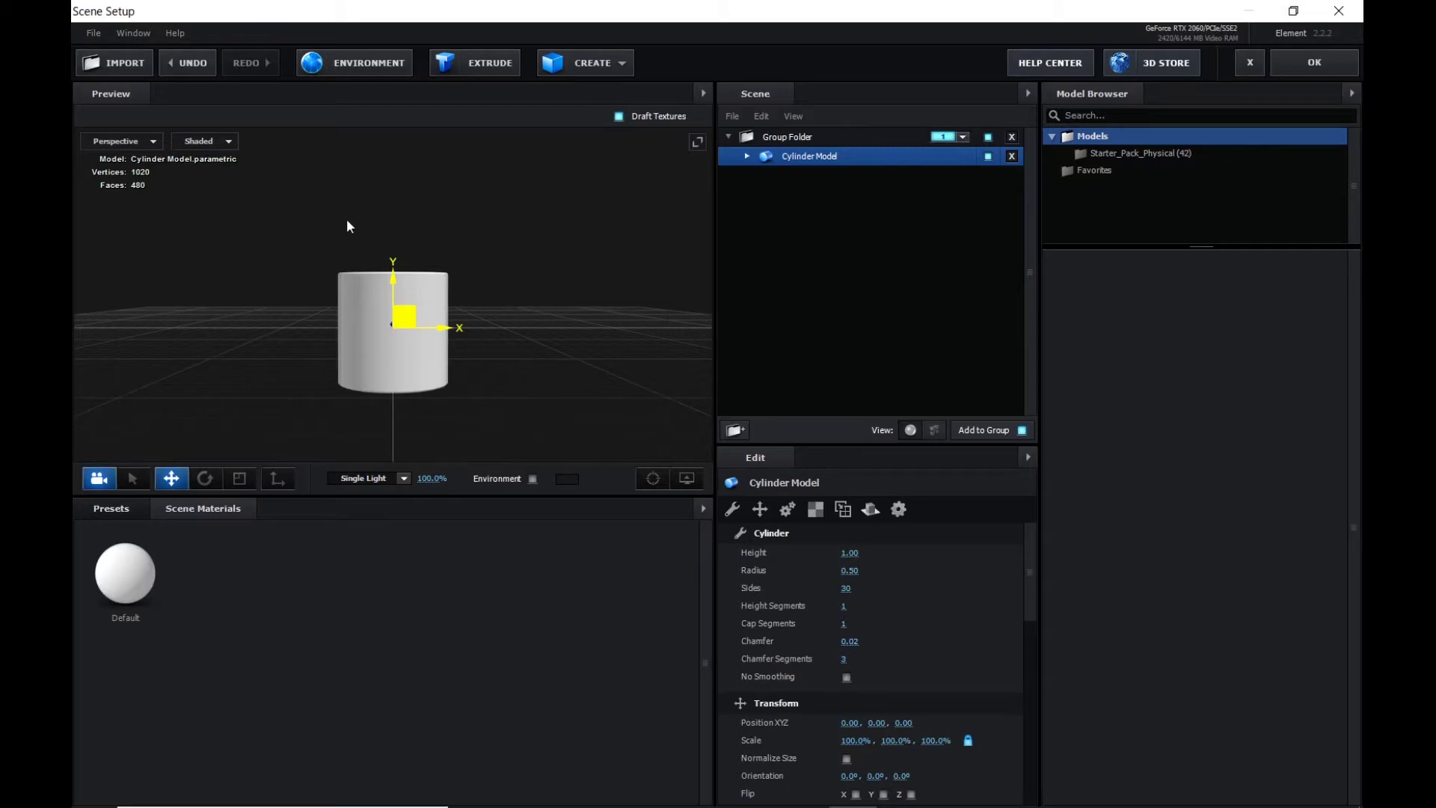
- Apply the cylinder scene, then open Comp 1 and zoom in to inspect the virus close-up
left_click(1321, 59)
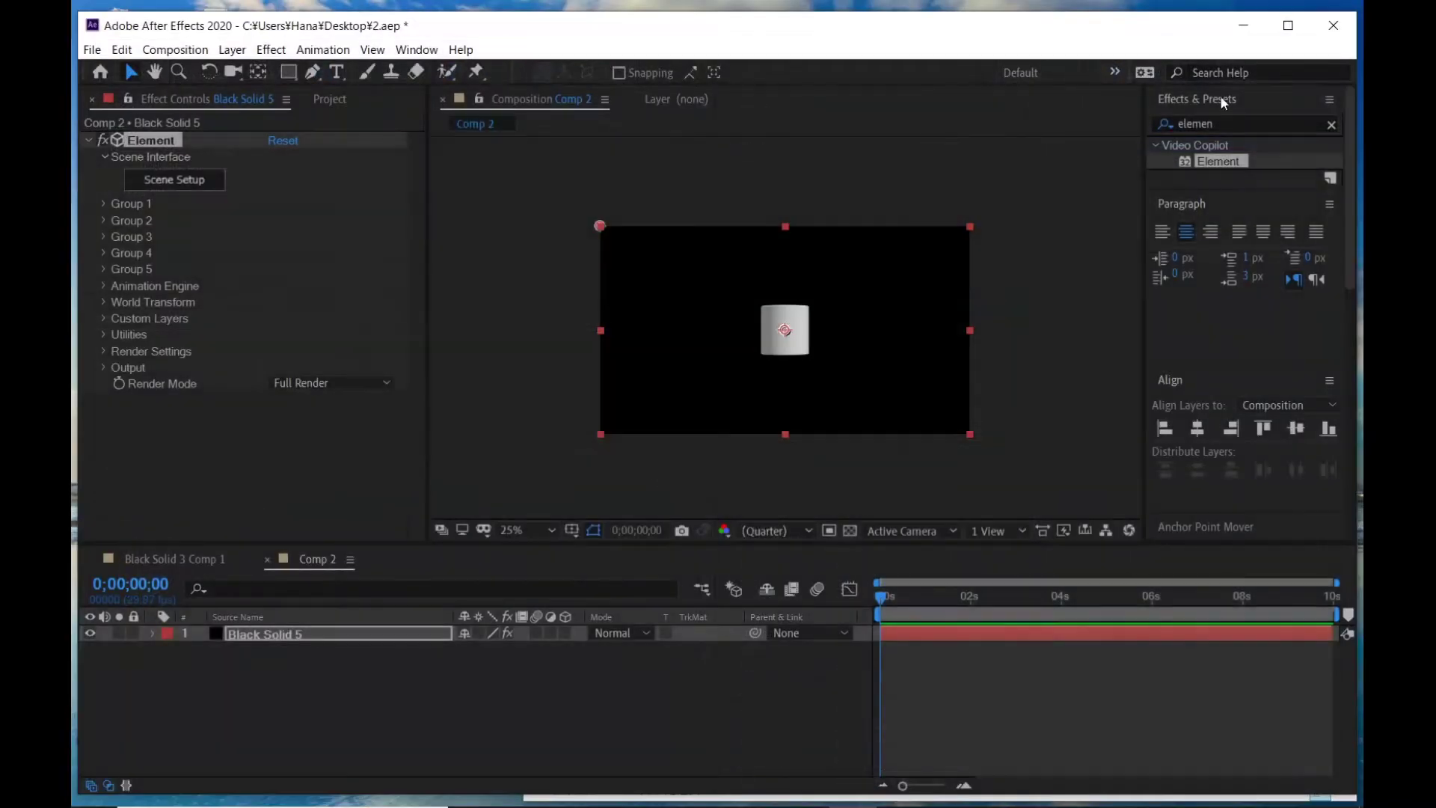
left_click(213, 561)
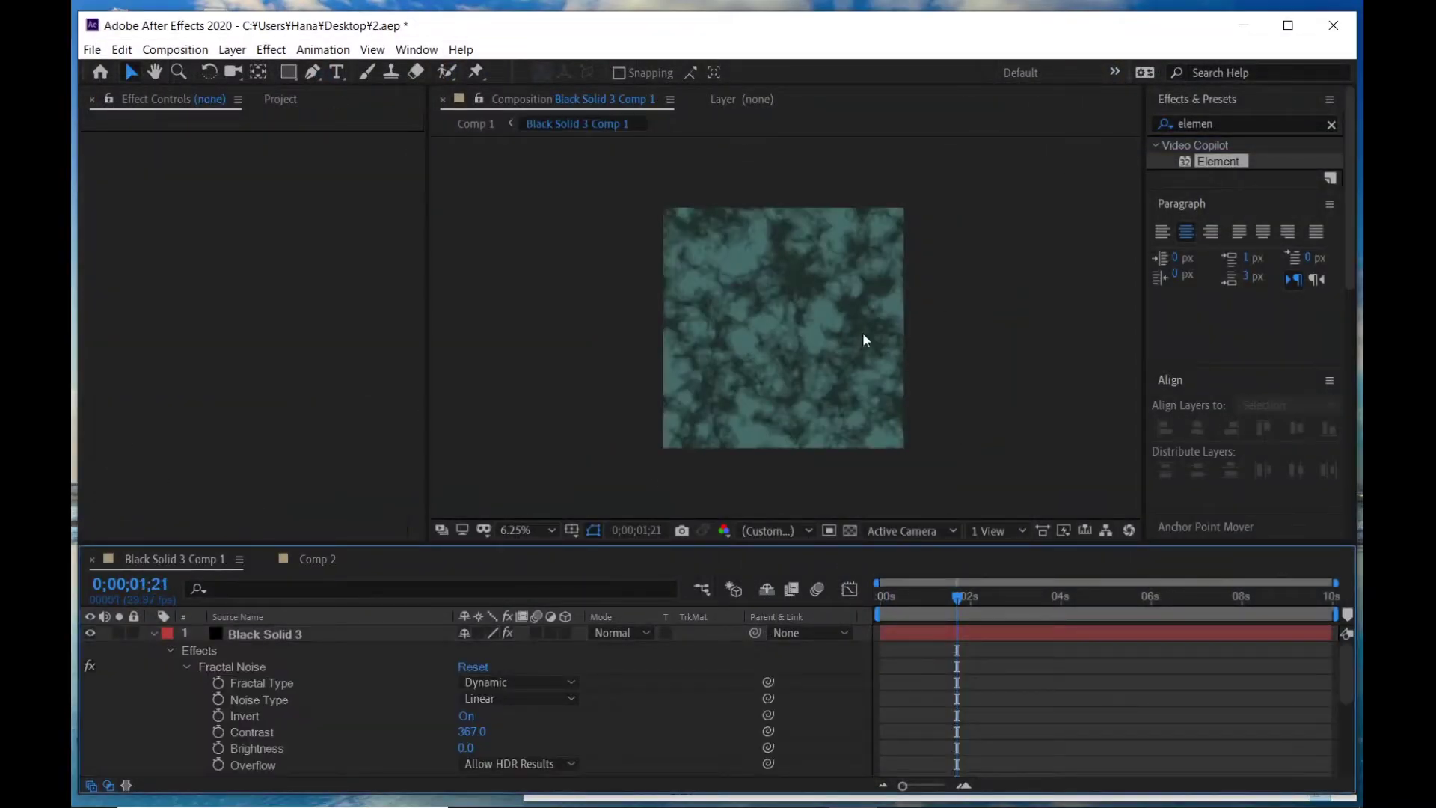
left_click(282, 99)
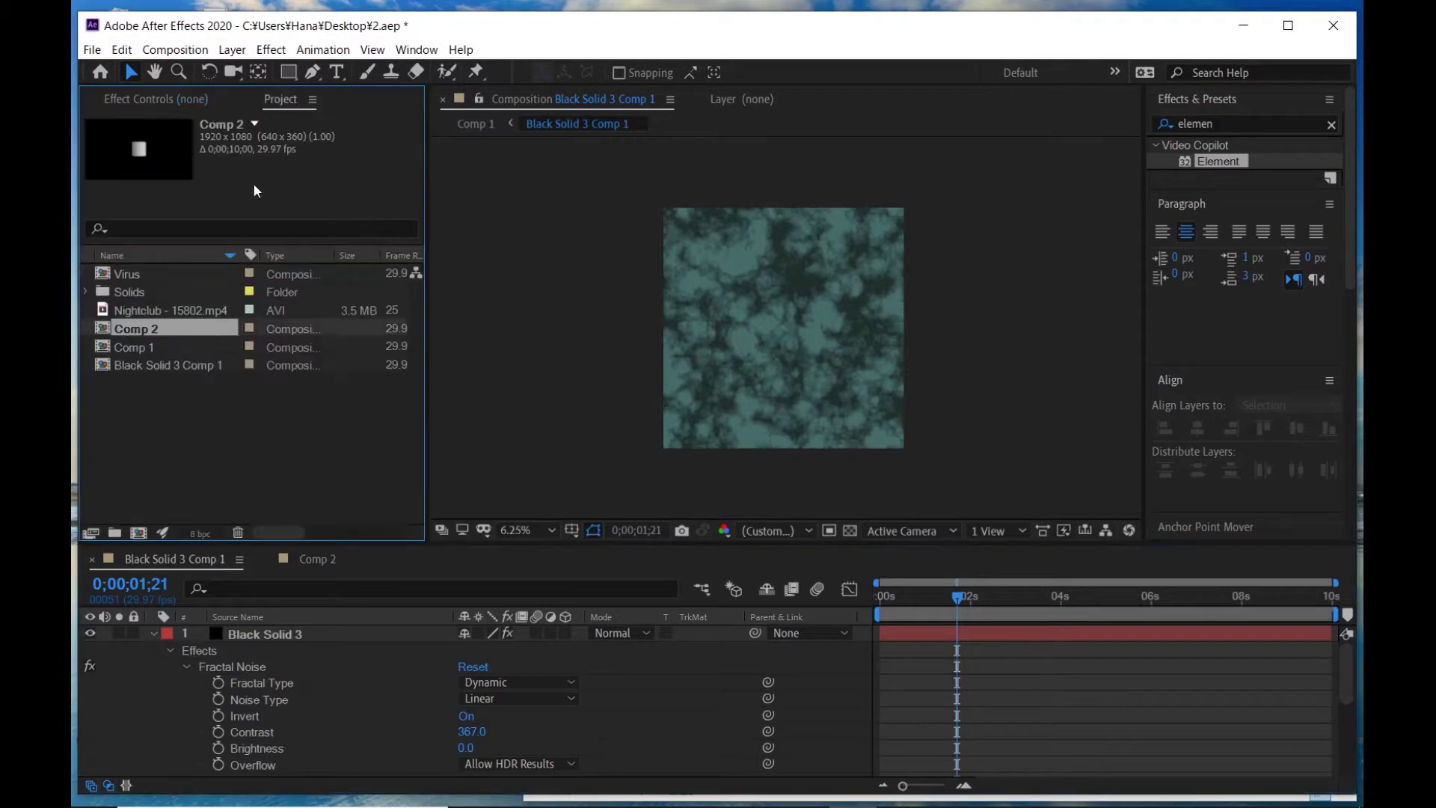
double_click(144, 349)
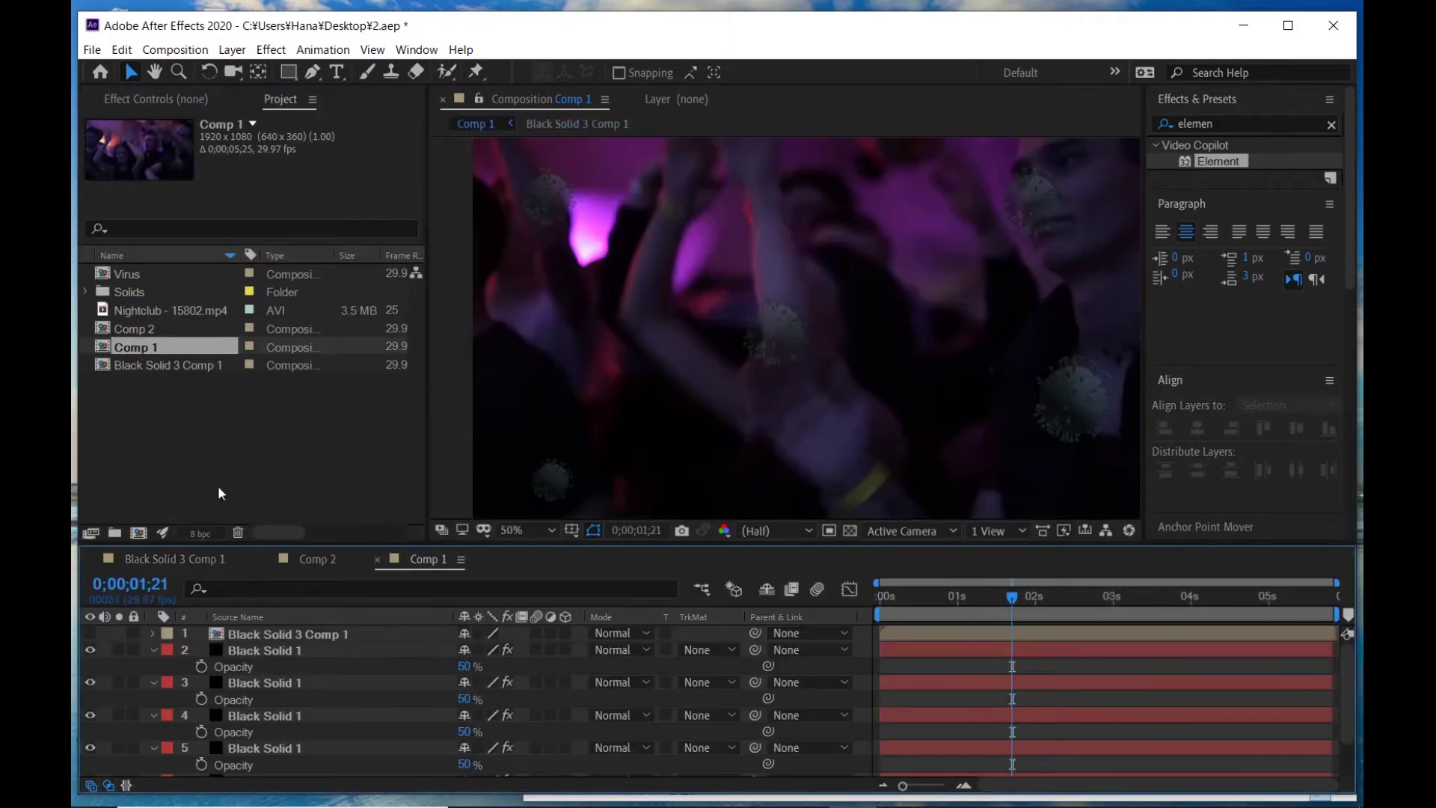
scroll(752, 311, "up", 6)
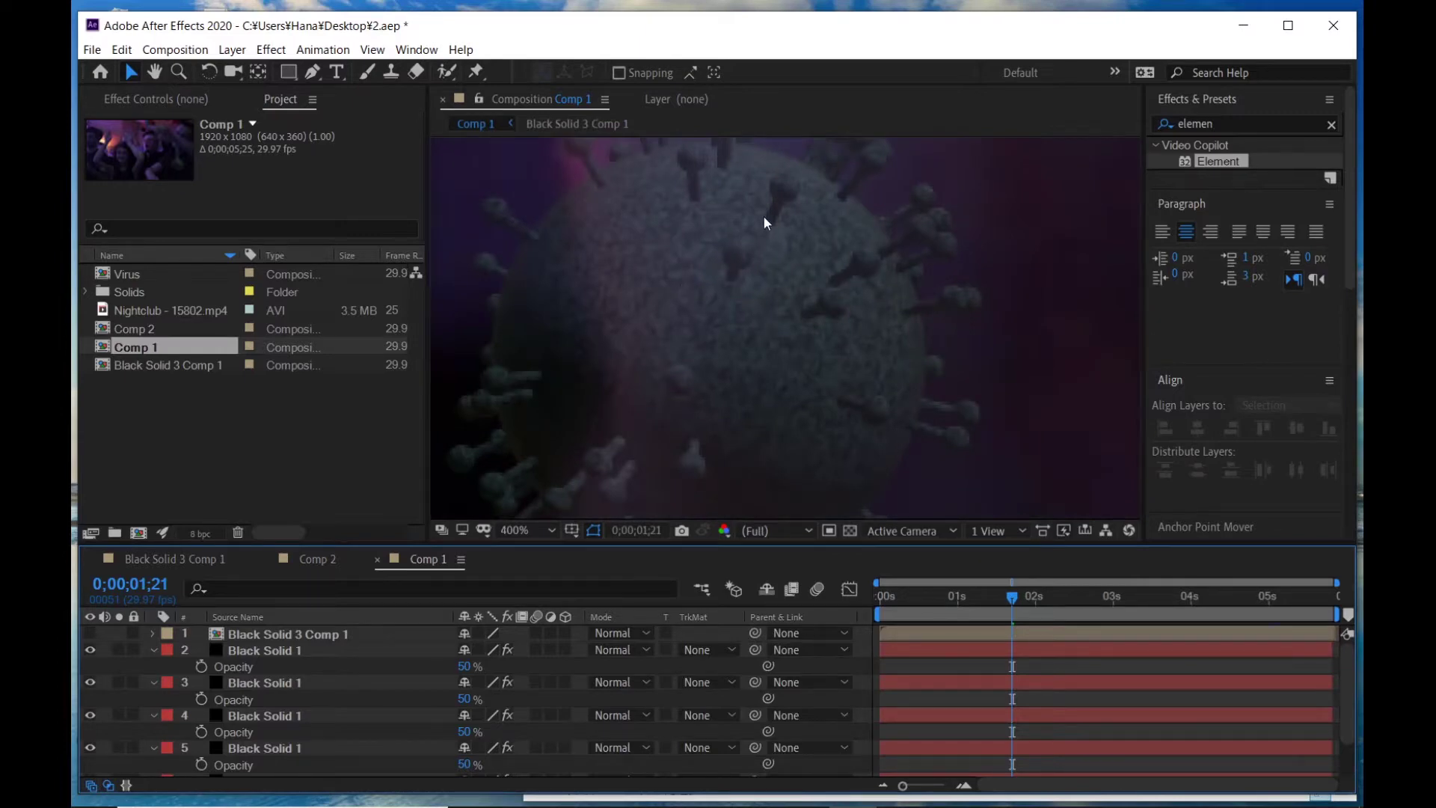
left_click_drag(763, 216, 789, 325)
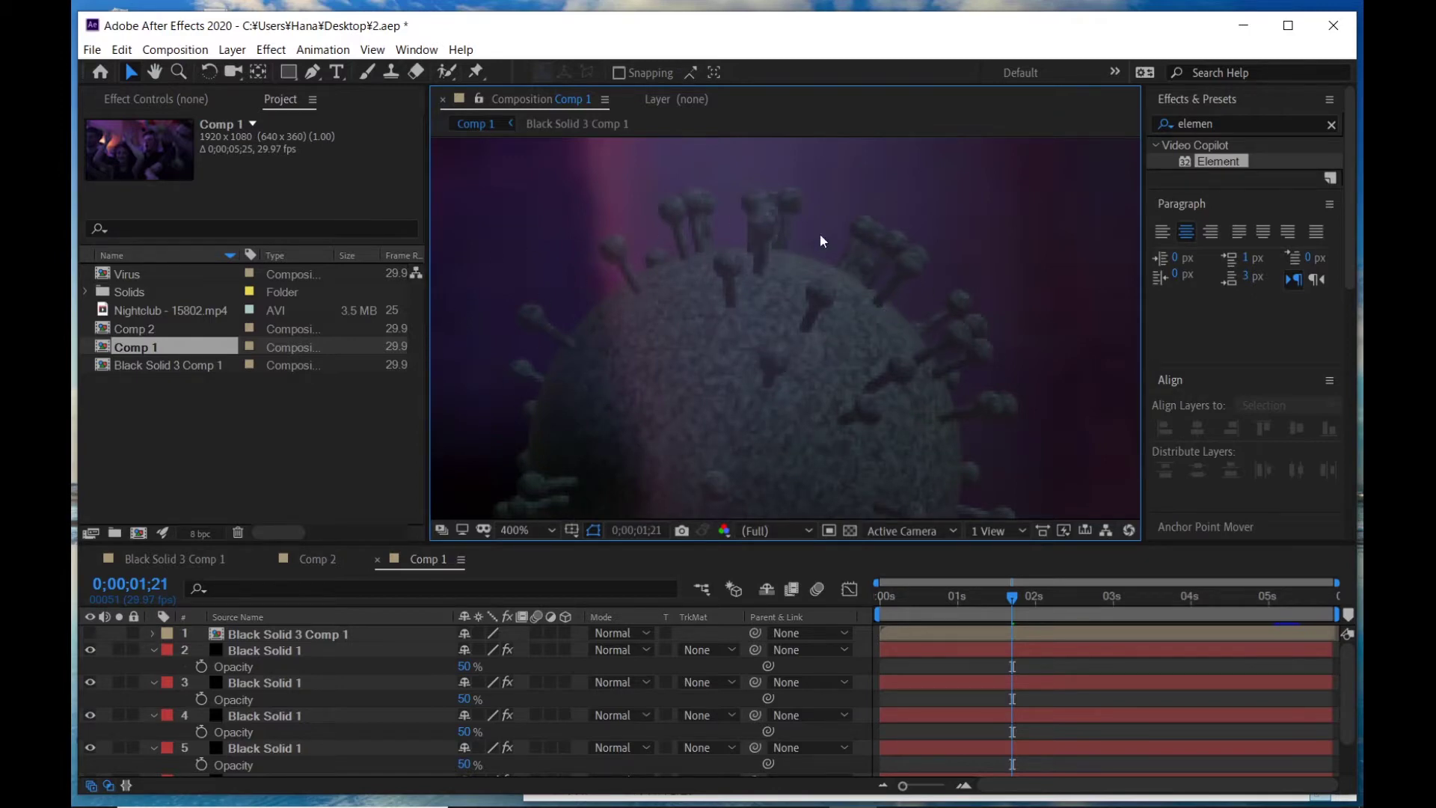
scroll(756, 344, "down", 2)
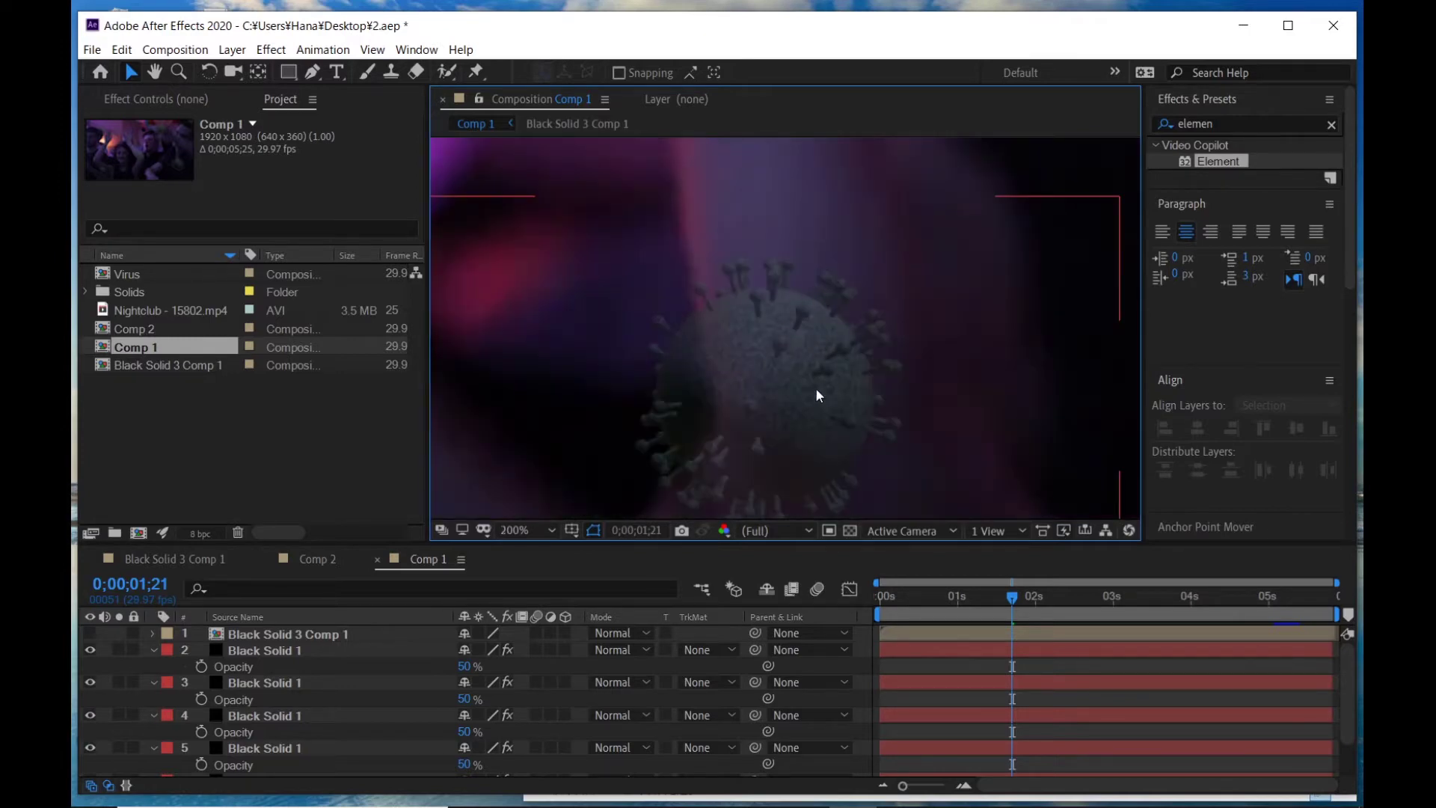
scroll(815, 381, "down", 2)
scroll(784, 393, "down", 2)
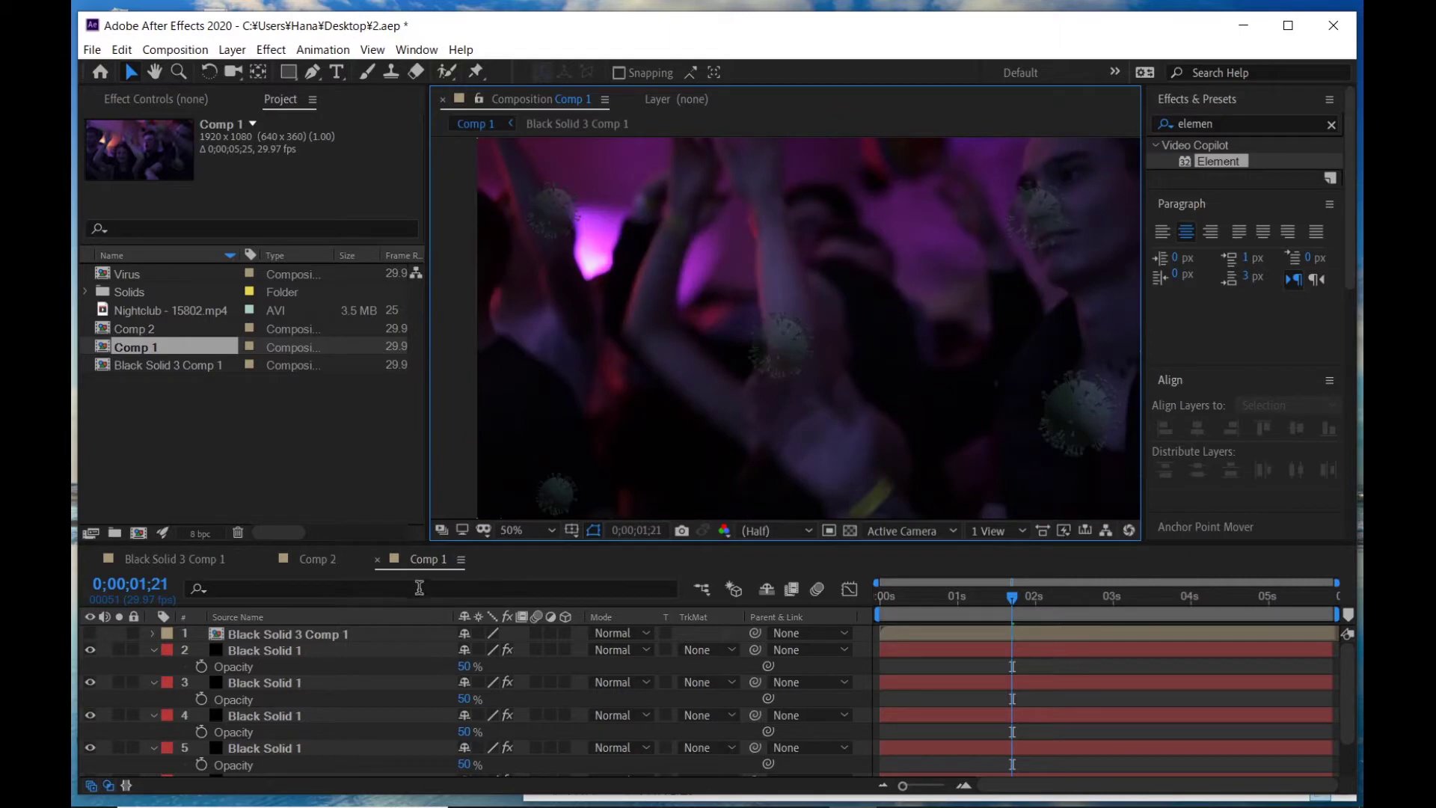
- Return to Comp 2, close the other timelines, and reopen Element's Scene Setup for Black Solid 5
left_click(320, 570)
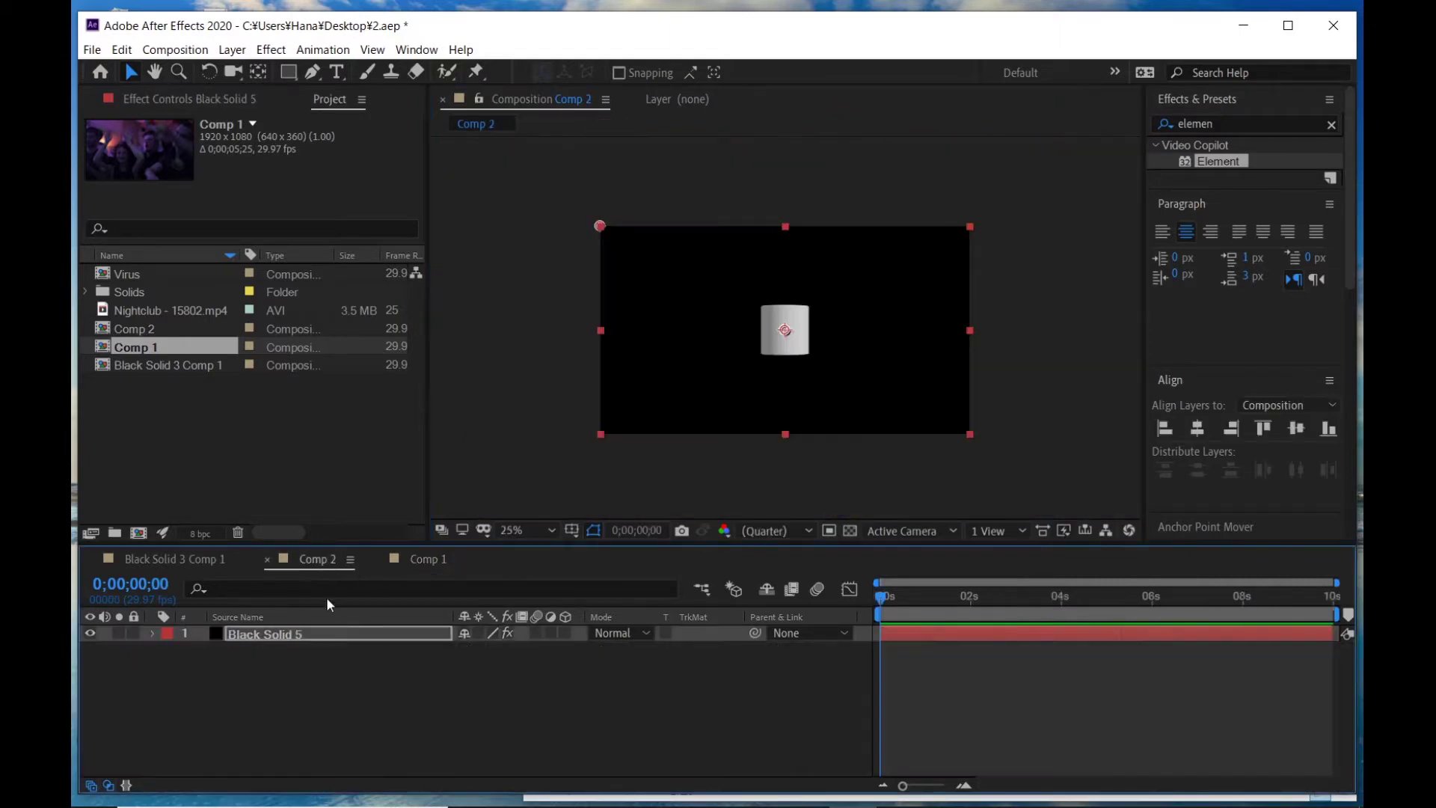
left_click(375, 558)
left_click(93, 559)
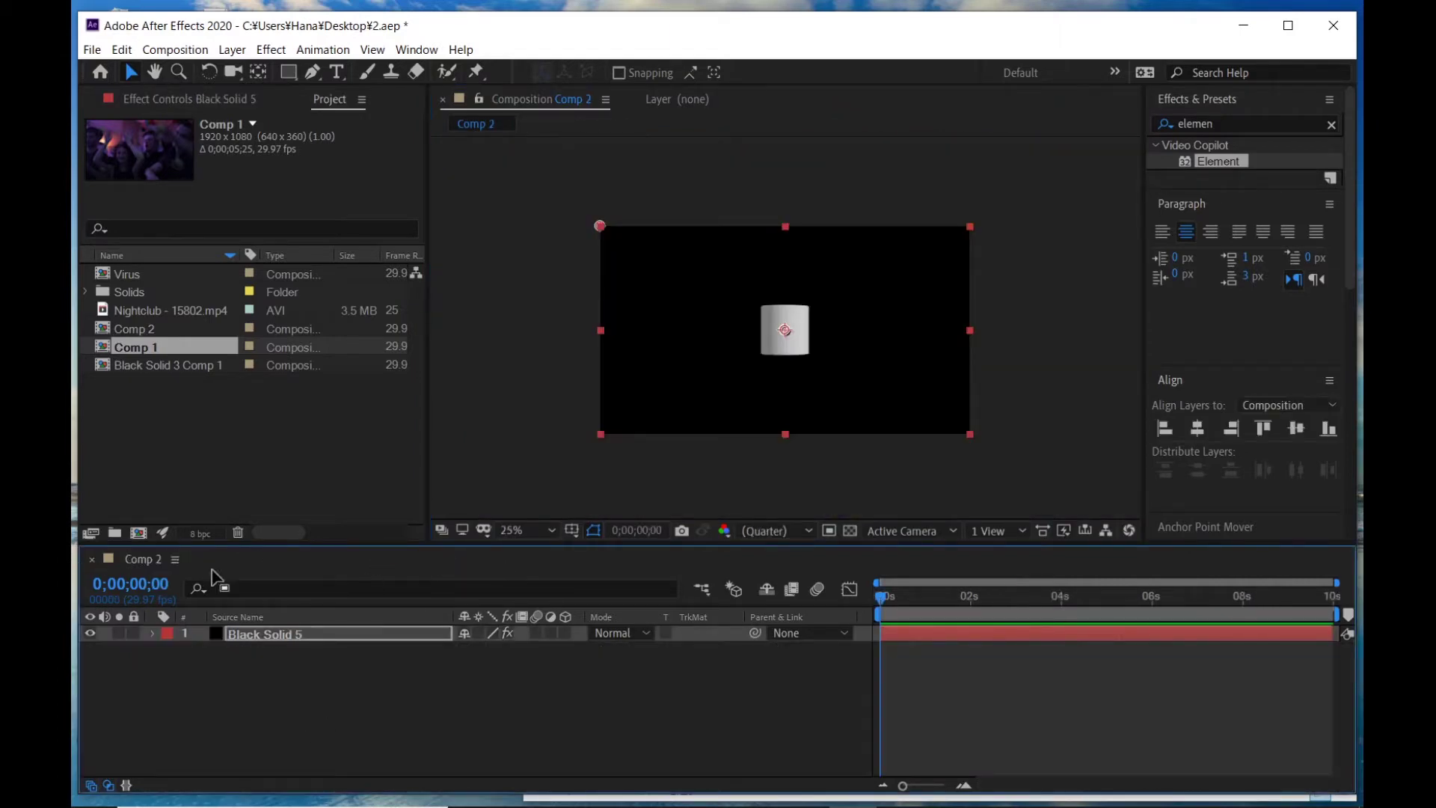
left_click(347, 657)
left_click(326, 633)
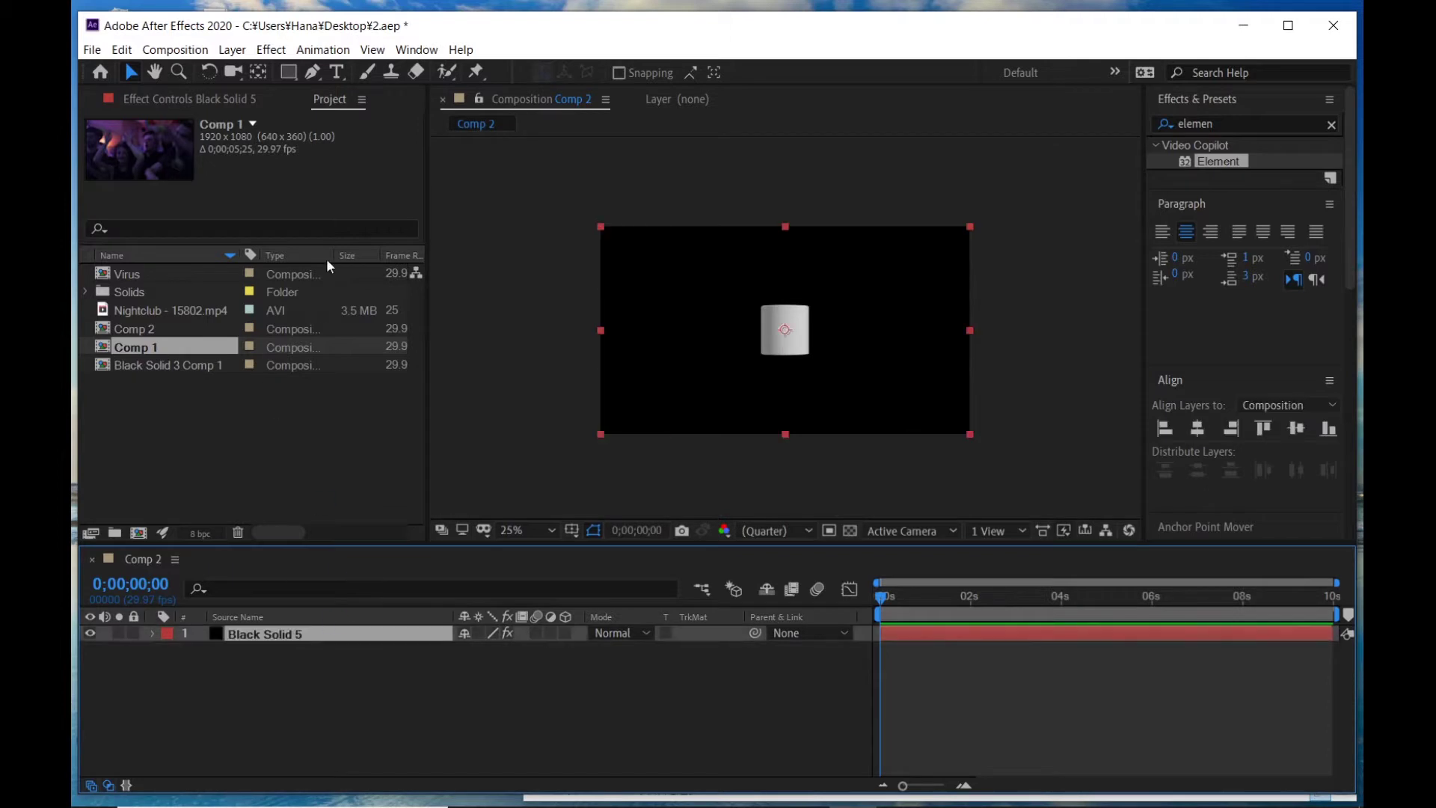
left_click(221, 97)
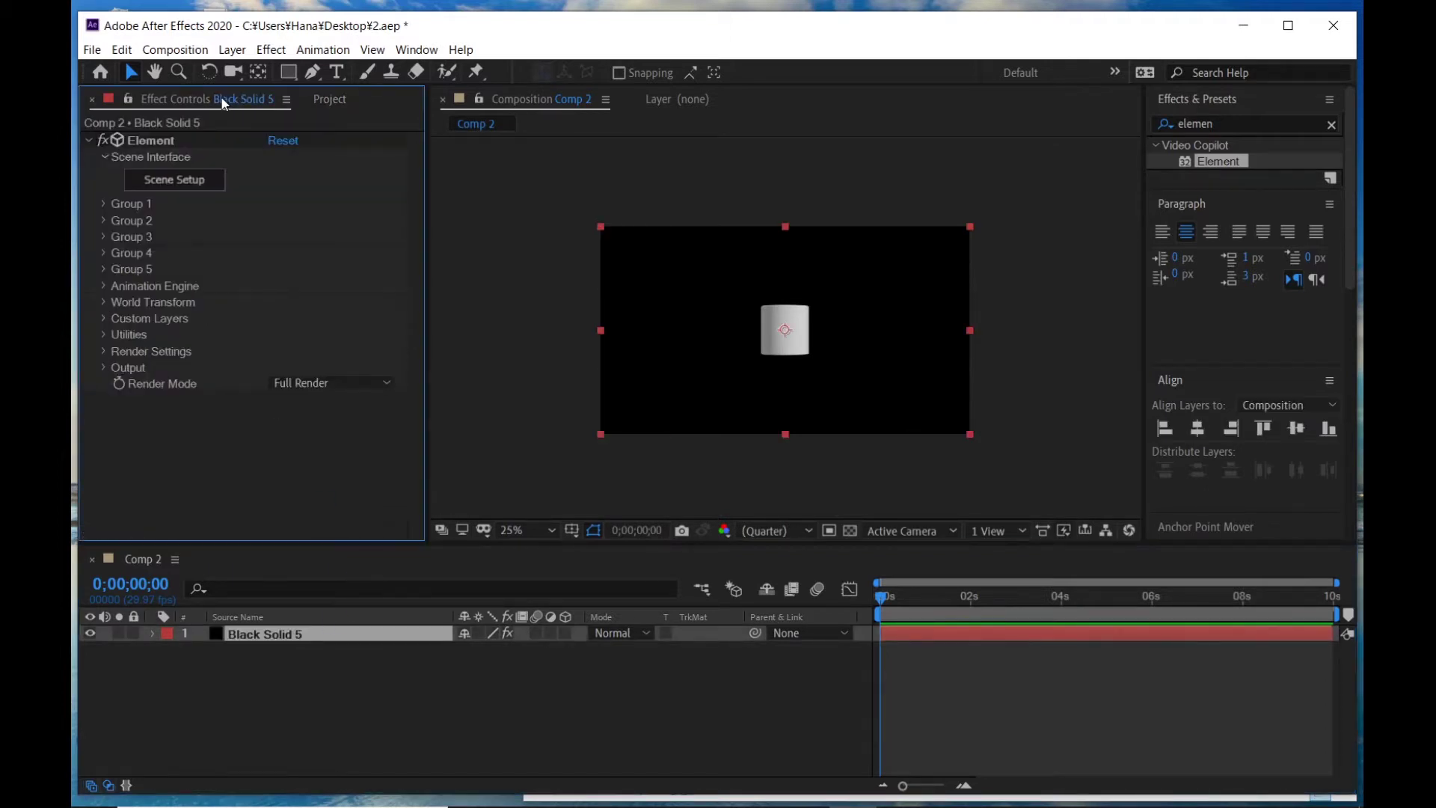
left_click(198, 181)
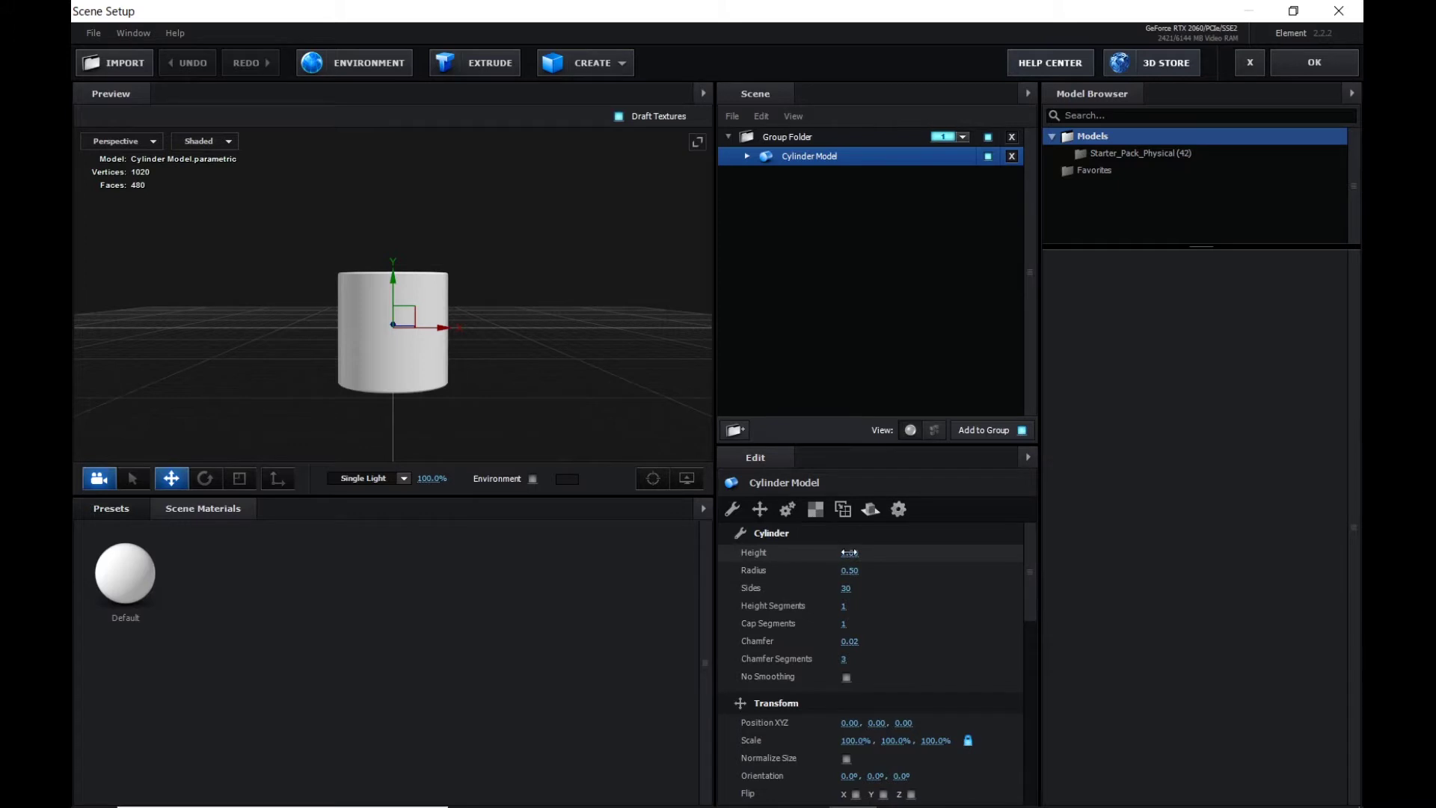
- Set the cylinder's height to 0.4 and its radius to 0.03, making a thin rod
left_click(849, 553)
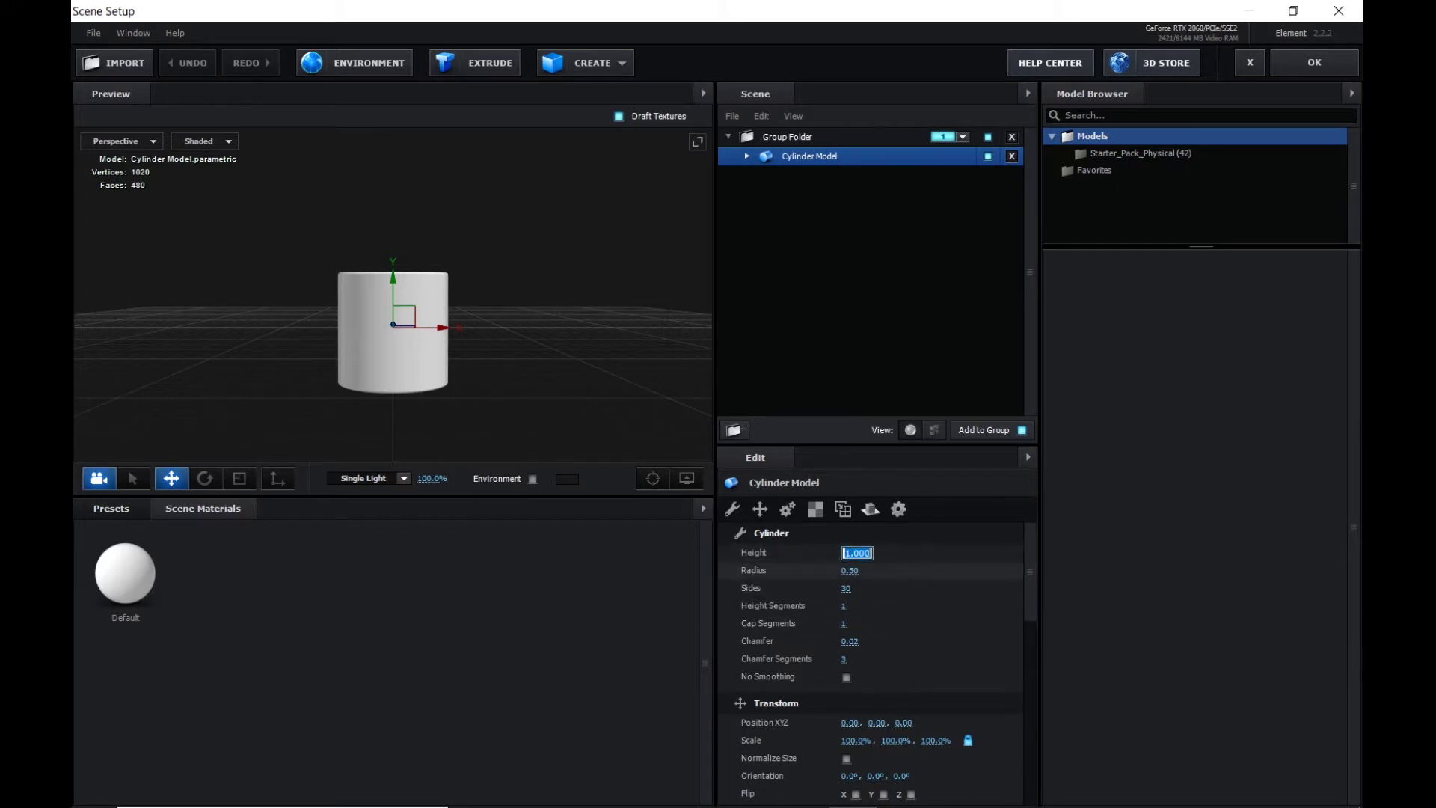
type("0.4")
key("Return")
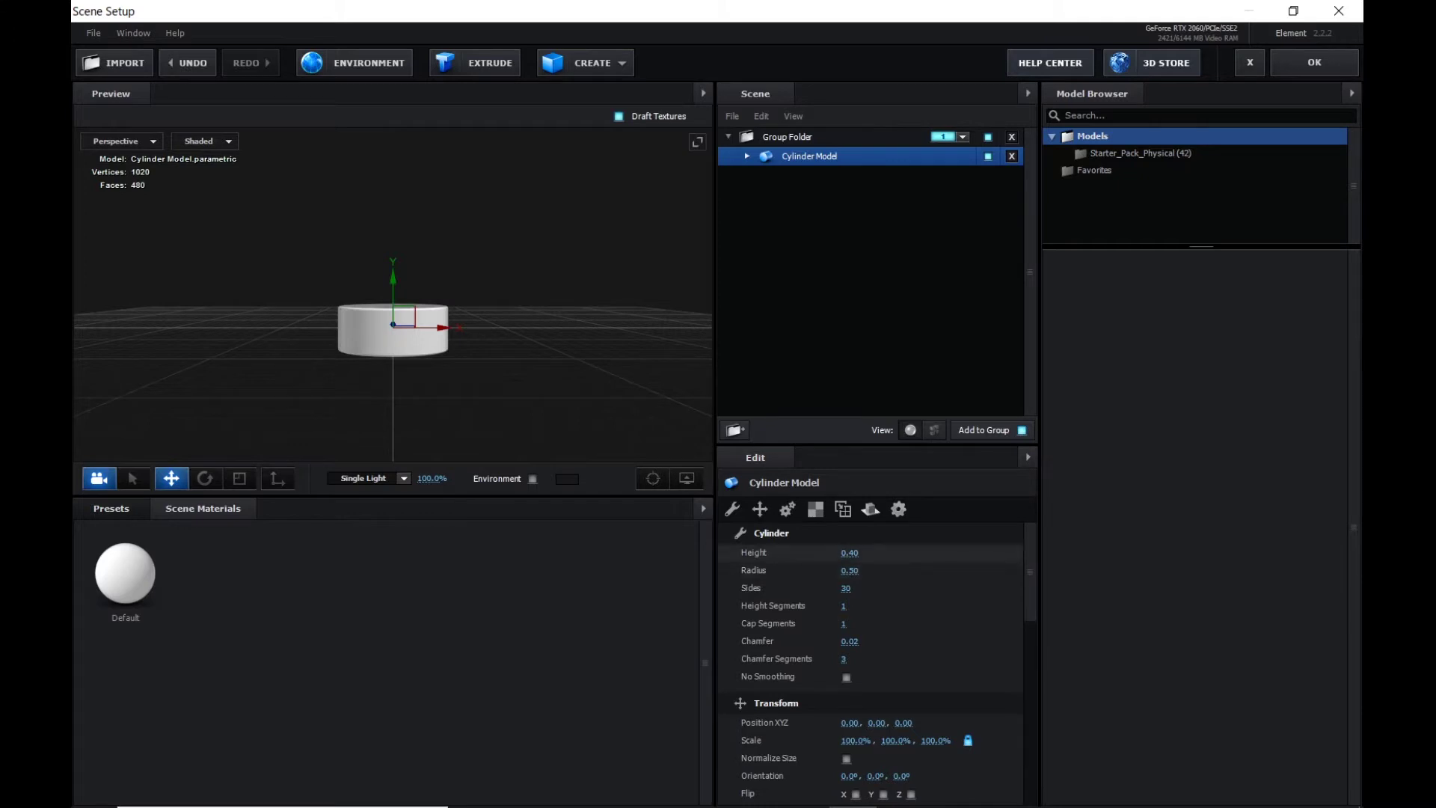
left_click(846, 571)
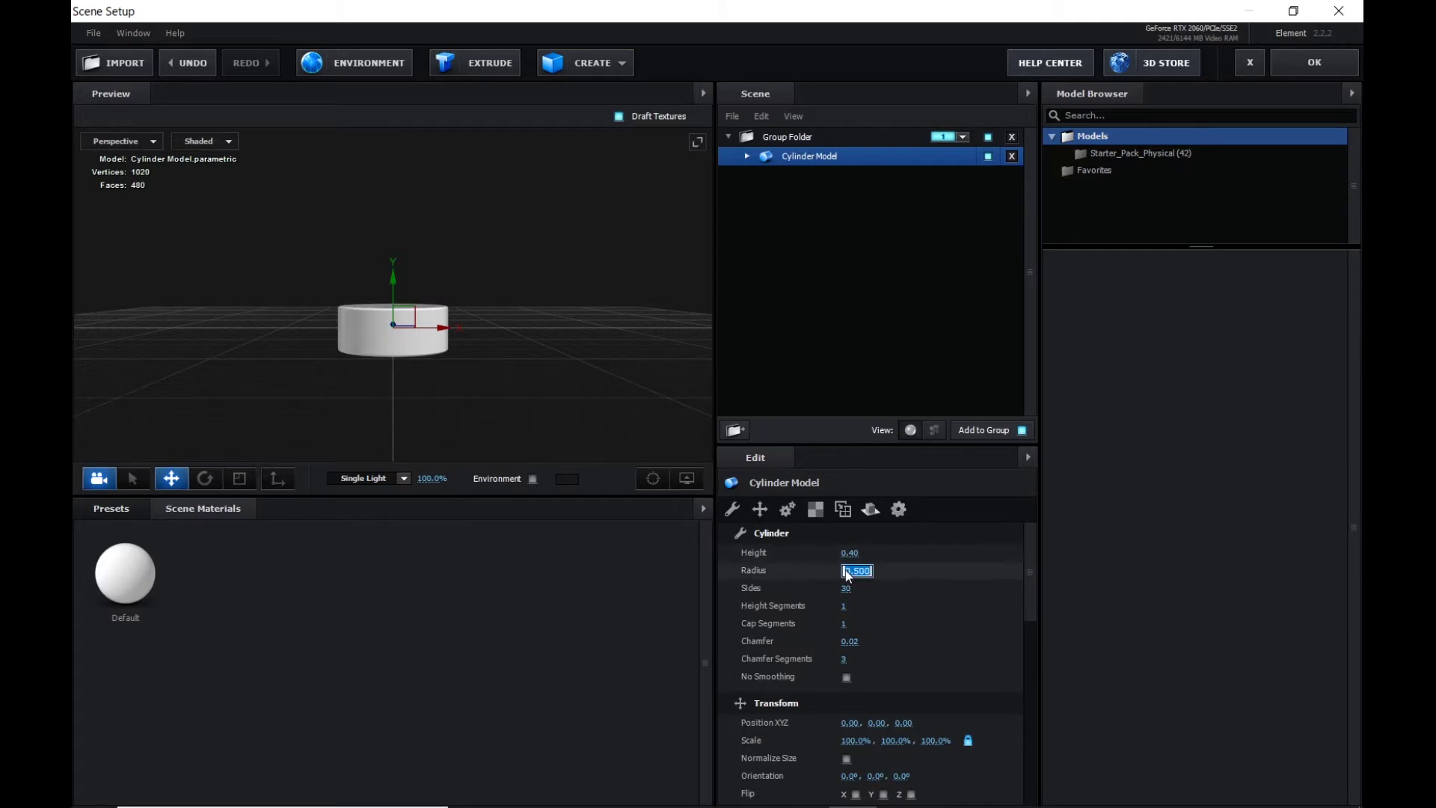
type("0.03")
key("Return")
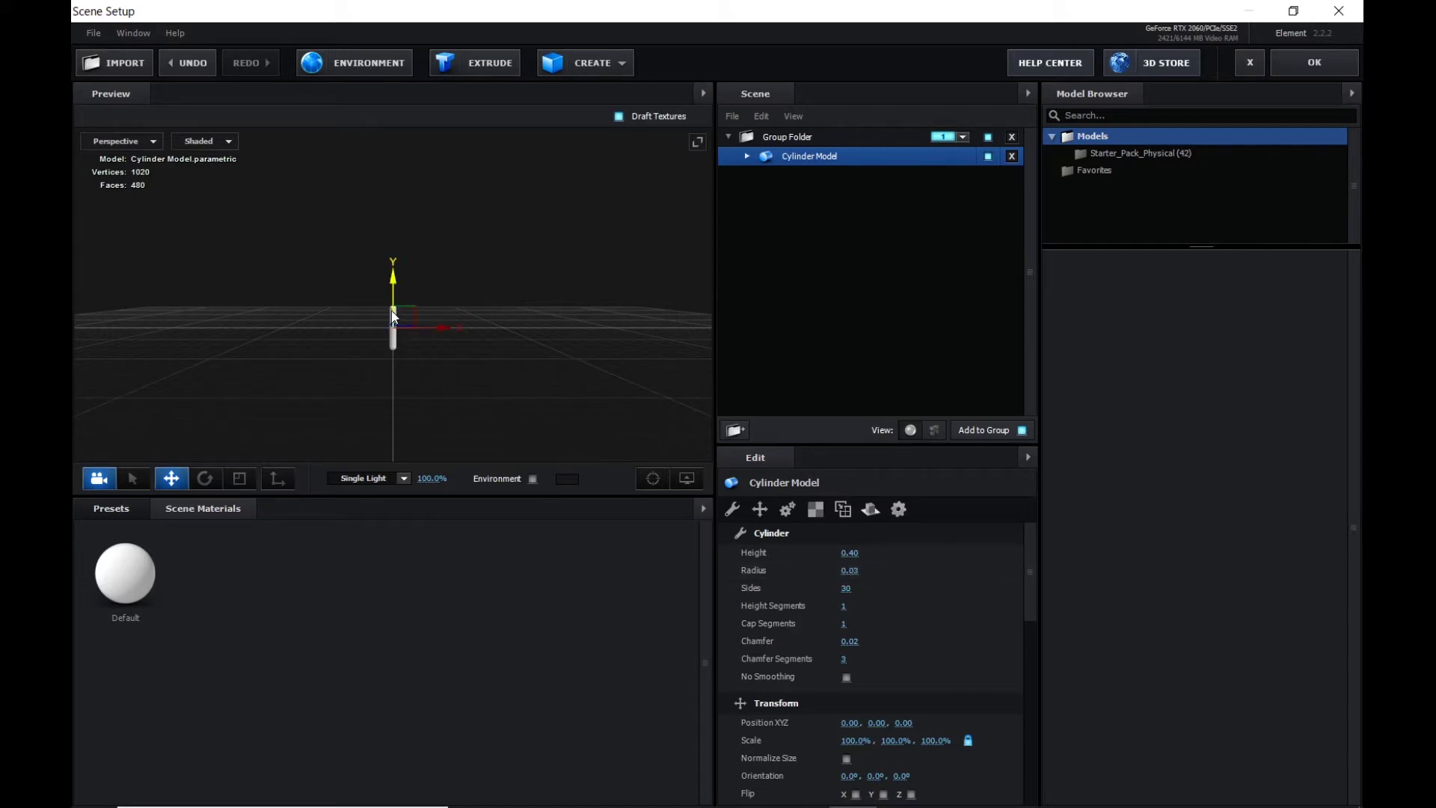
- Add a sphere at 15% scale, raise it onto the rod's top, and apply the scene
left_click(569, 64)
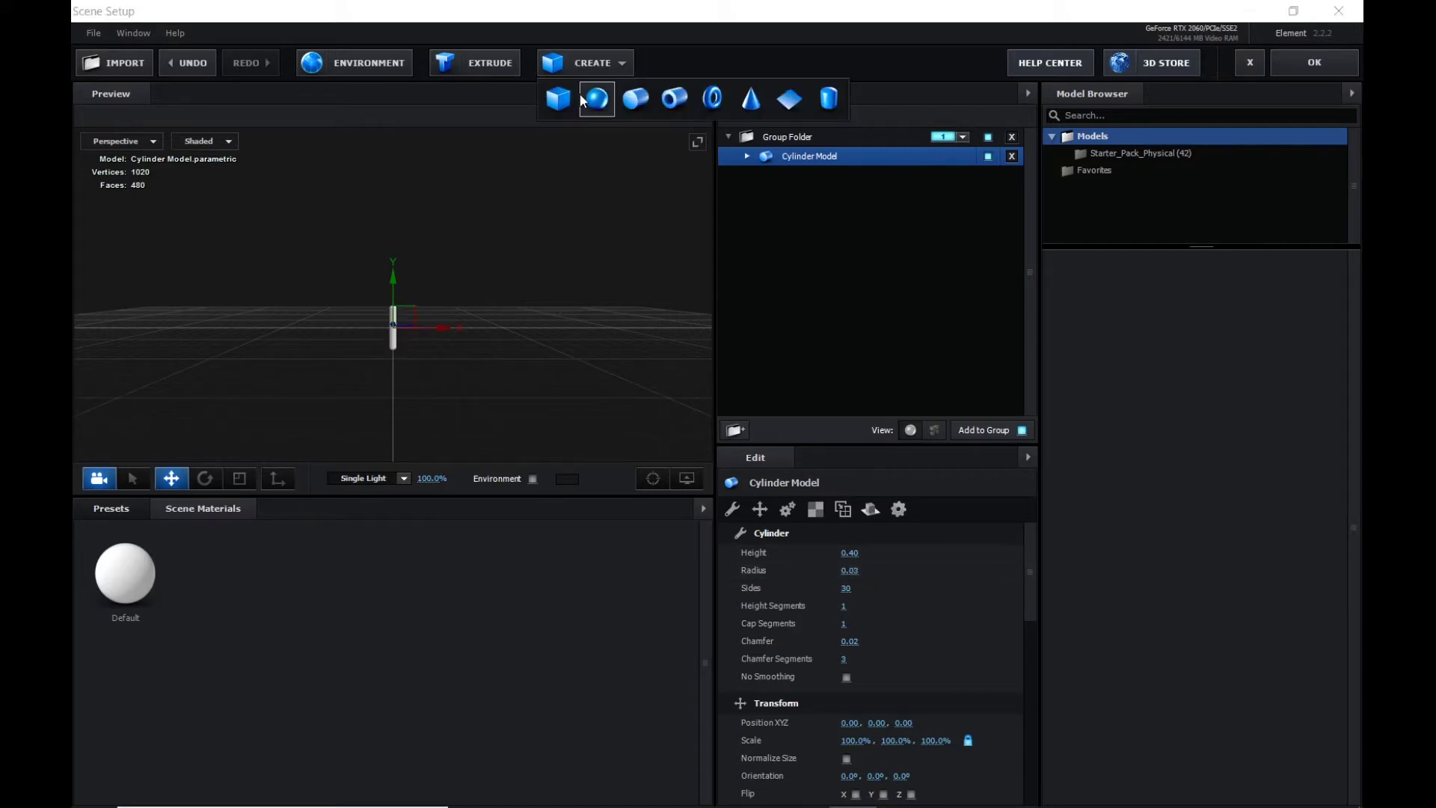
left_click(587, 95)
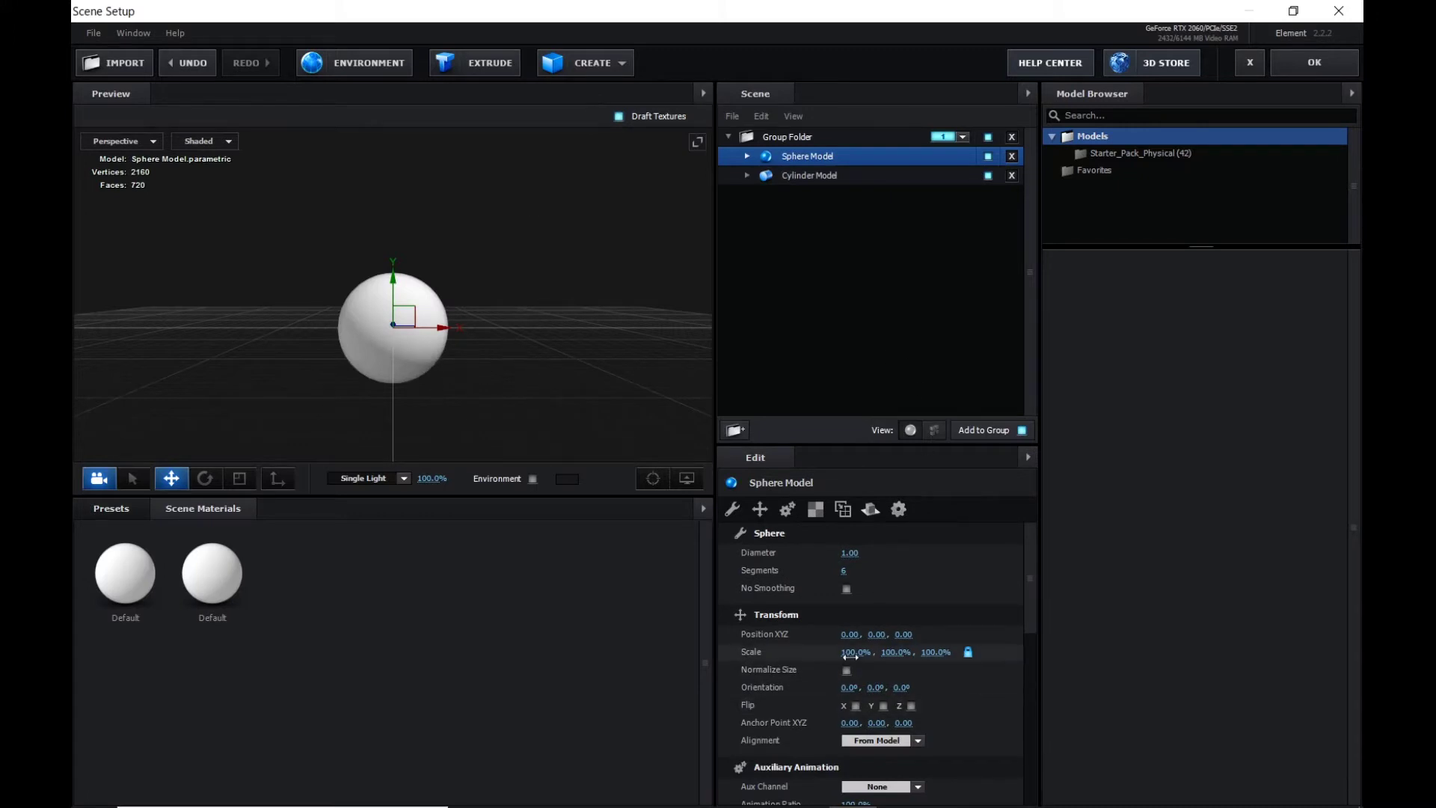
left_click_drag(853, 651, 885, 581)
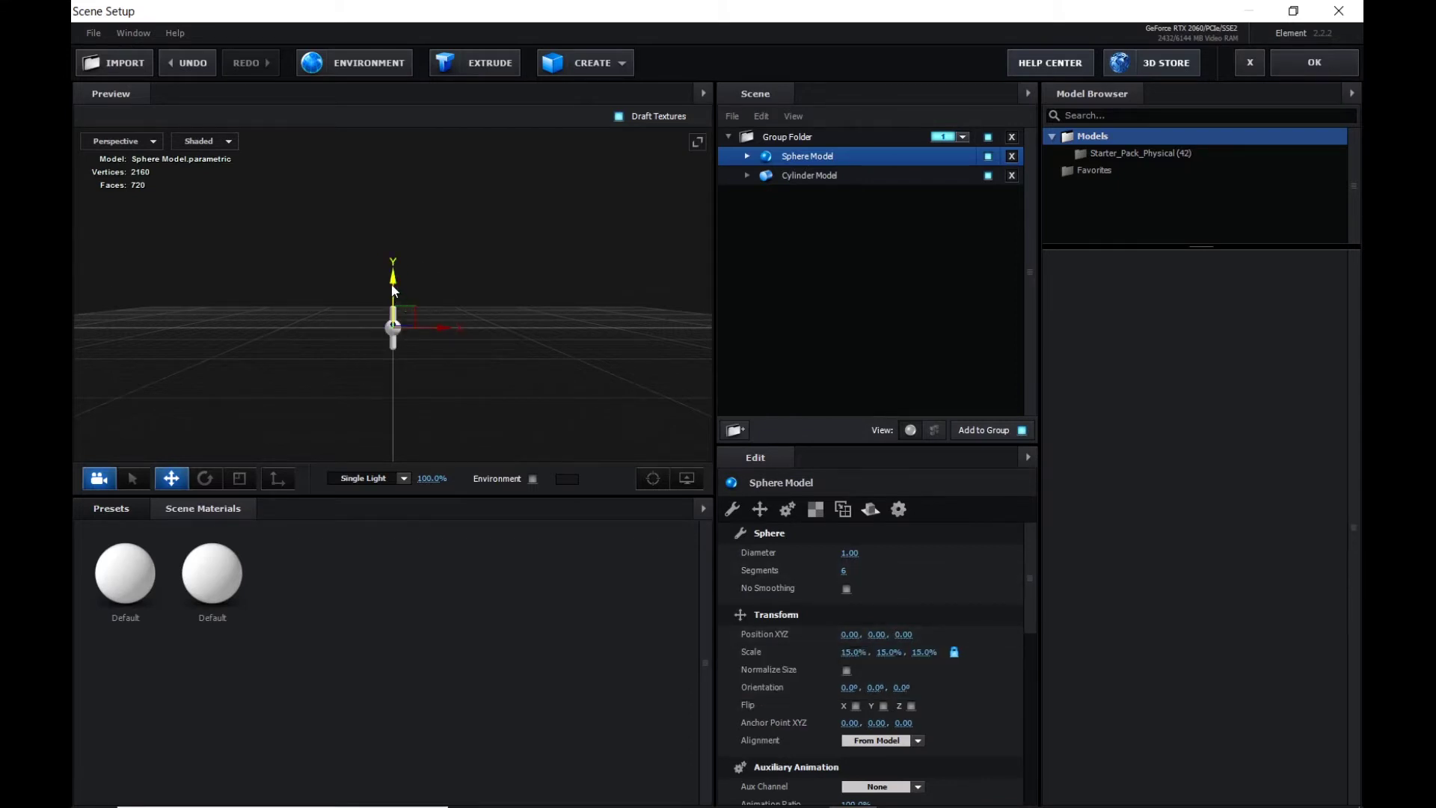
left_click_drag(392, 285, 393, 259)
scroll(383, 340, "up", 3)
scroll(383, 350, "up", 2)
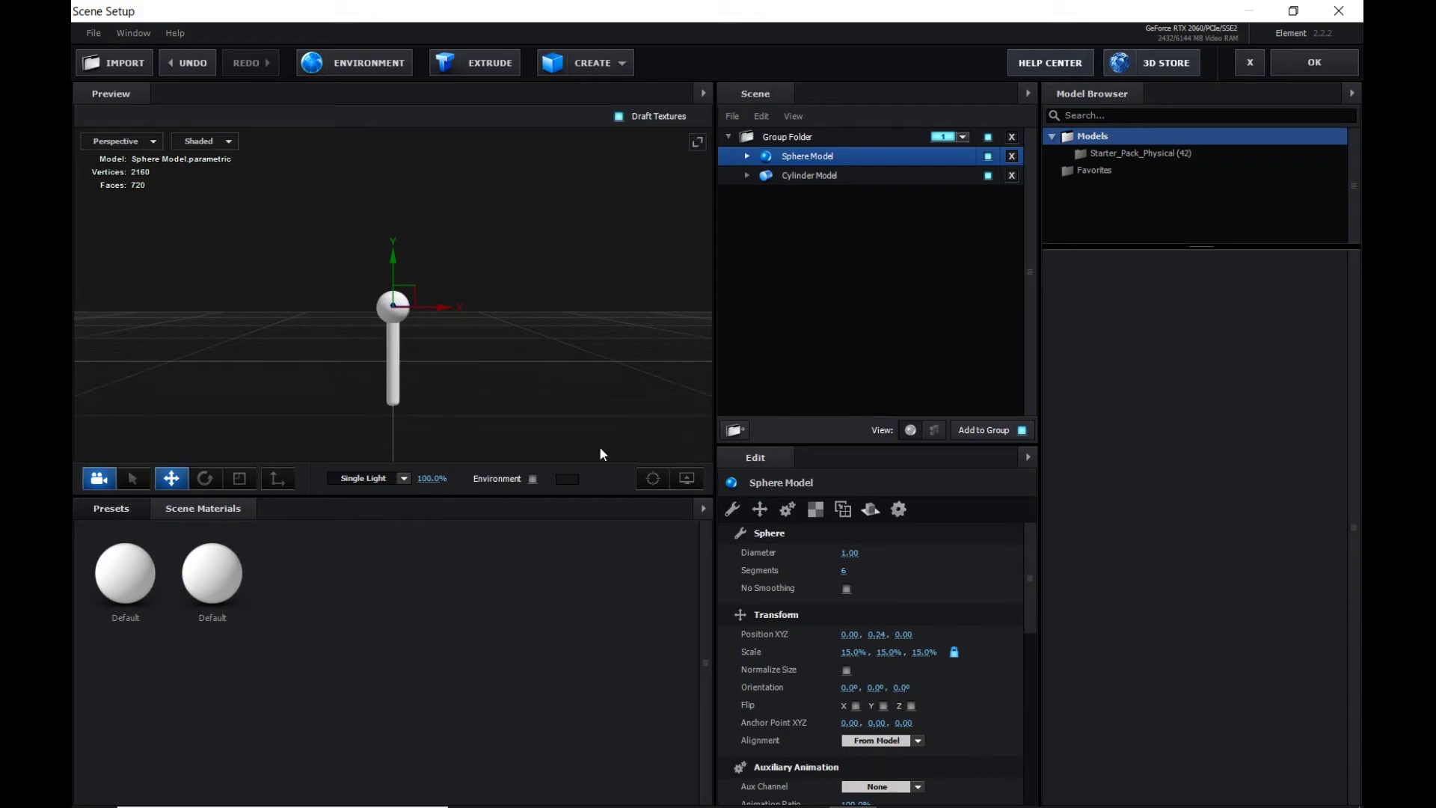
left_click(1314, 62)
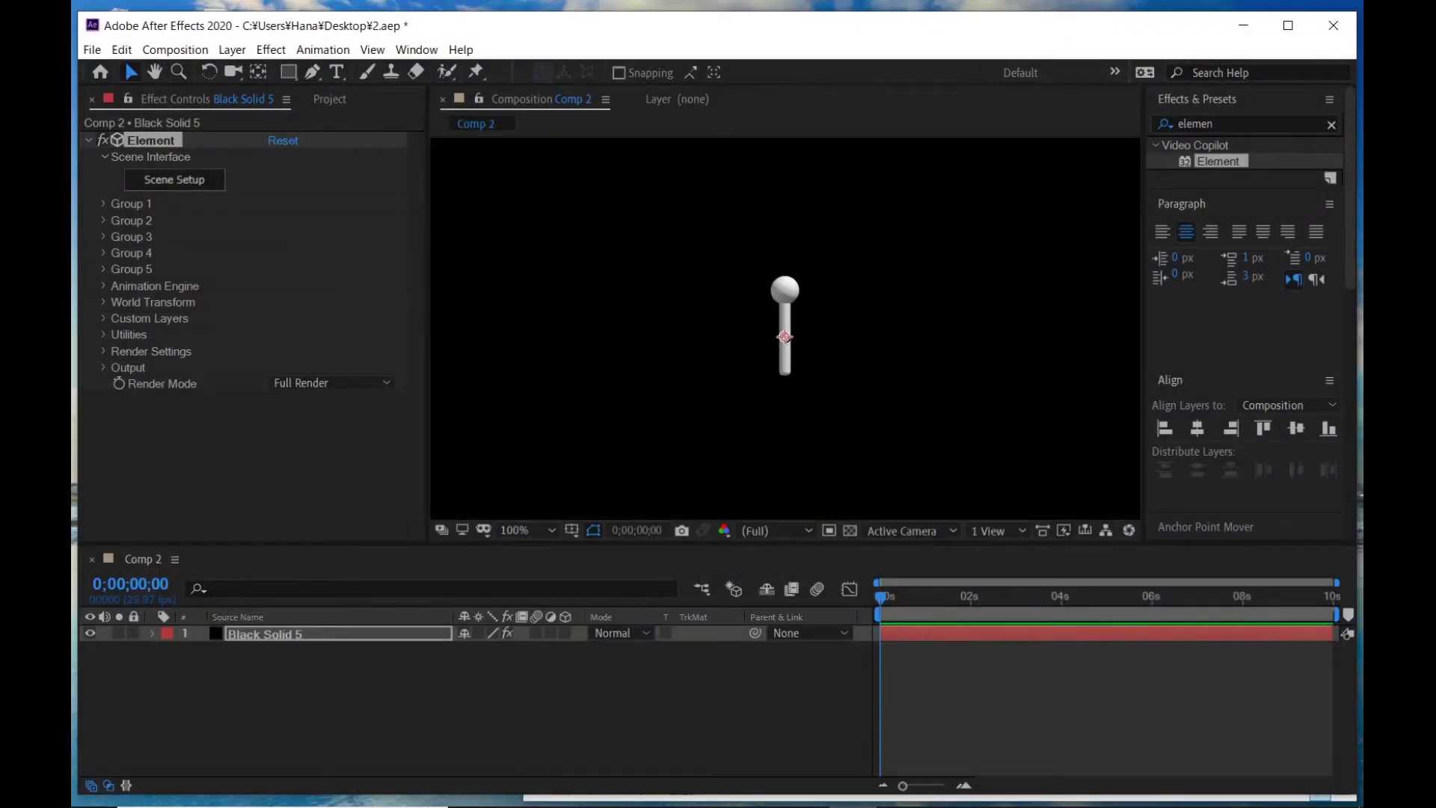
- Set Group 1's Particle Replicator Particle Count to 100
left_click(600, 712)
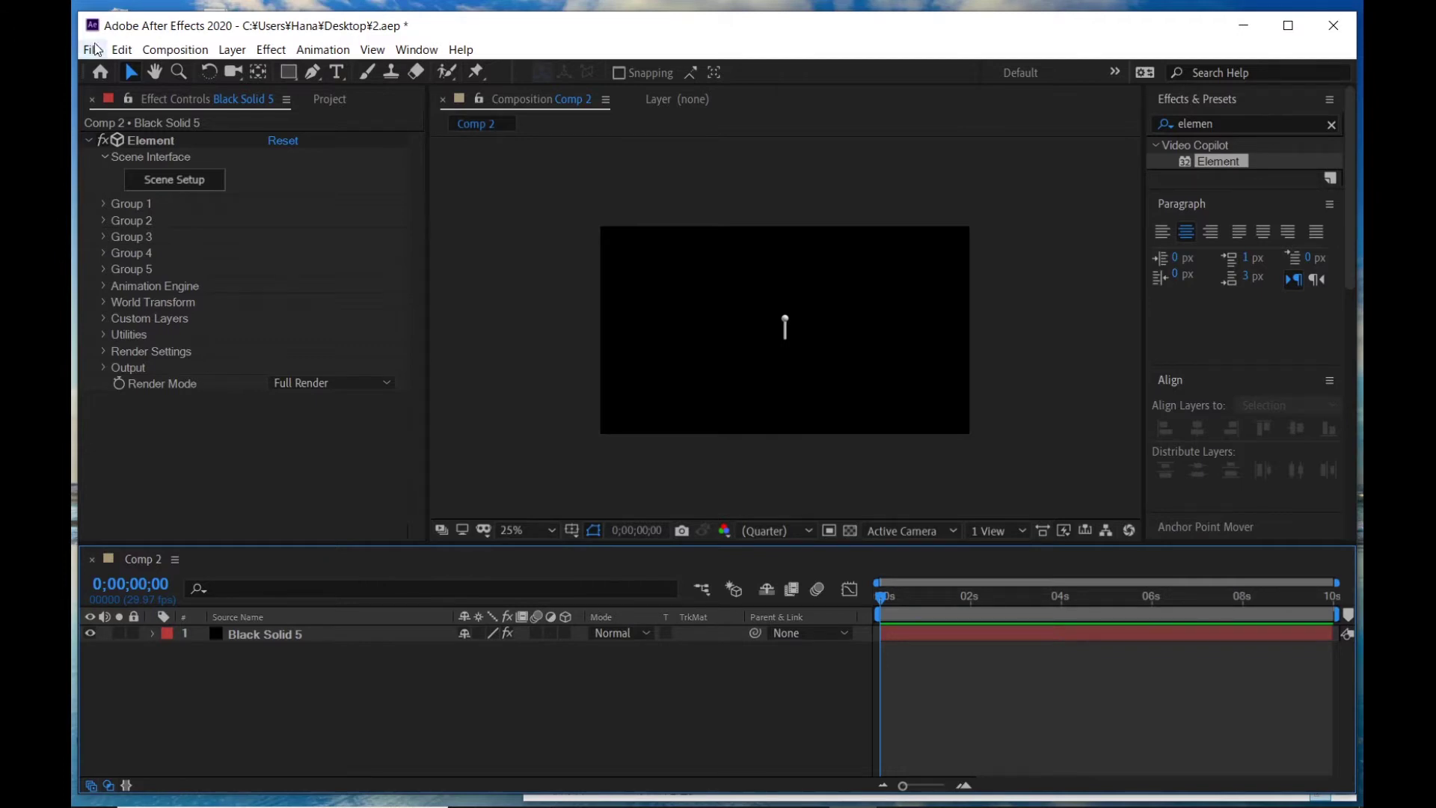
left_click(102, 203)
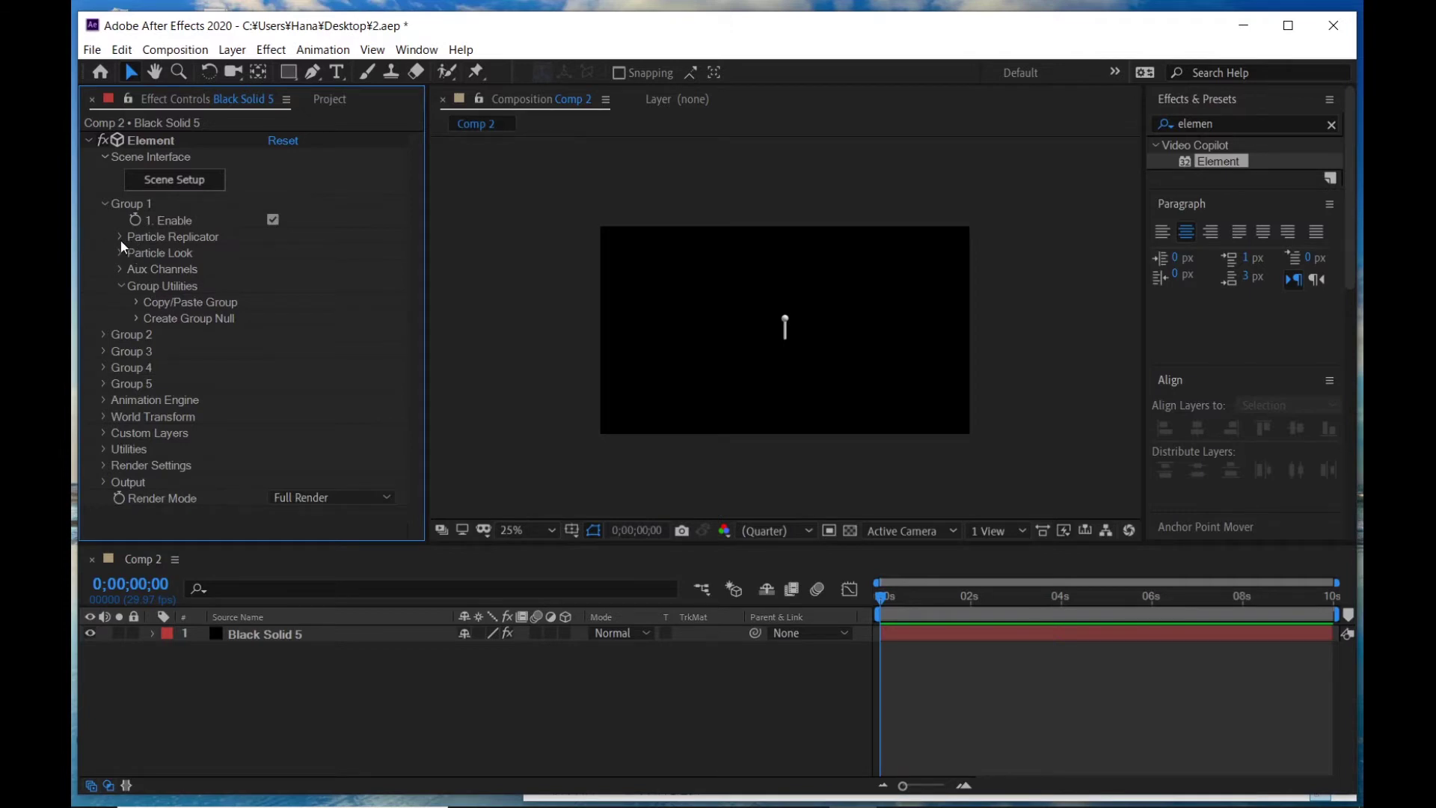
left_click(120, 239)
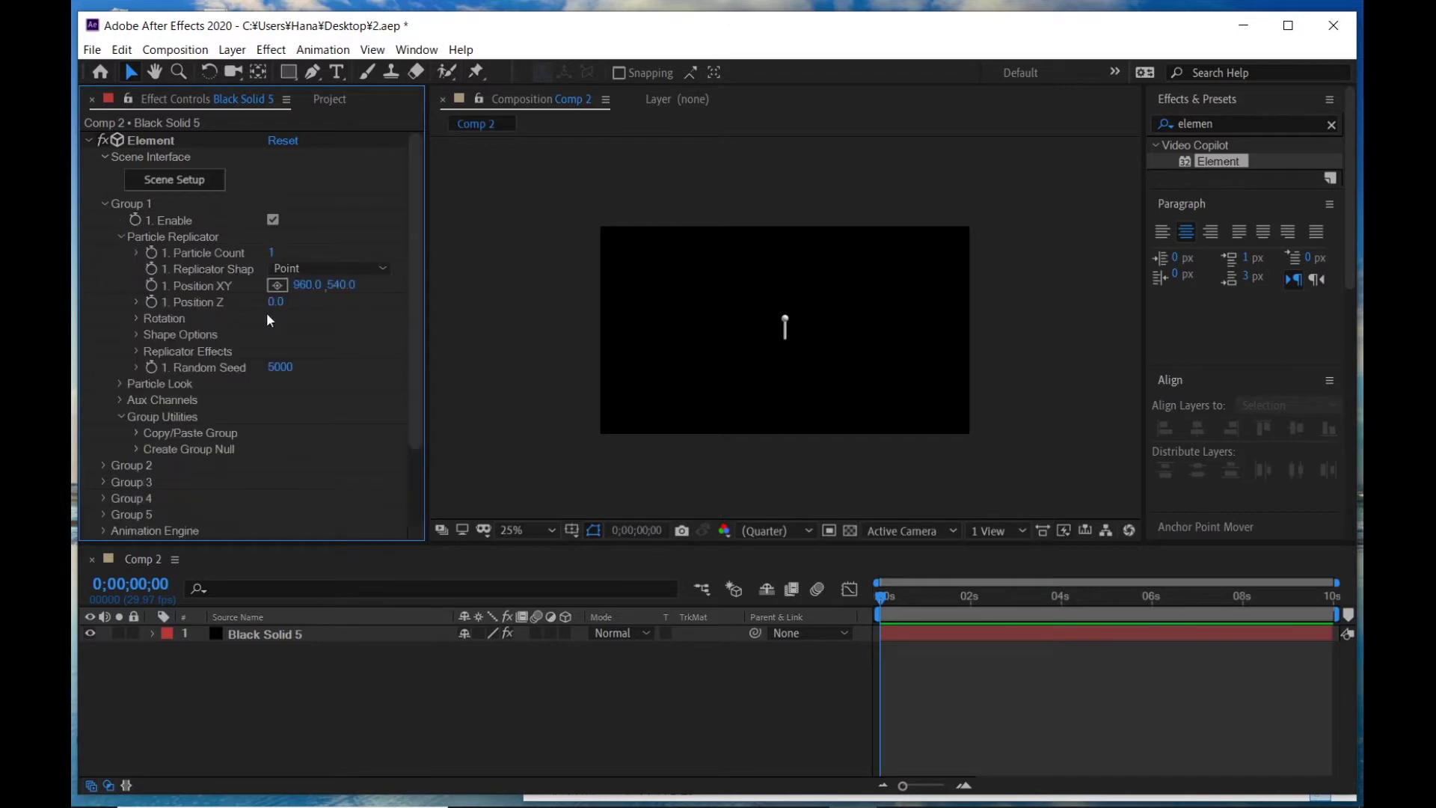
left_click(271, 254)
type("100")
left_click(783, 324)
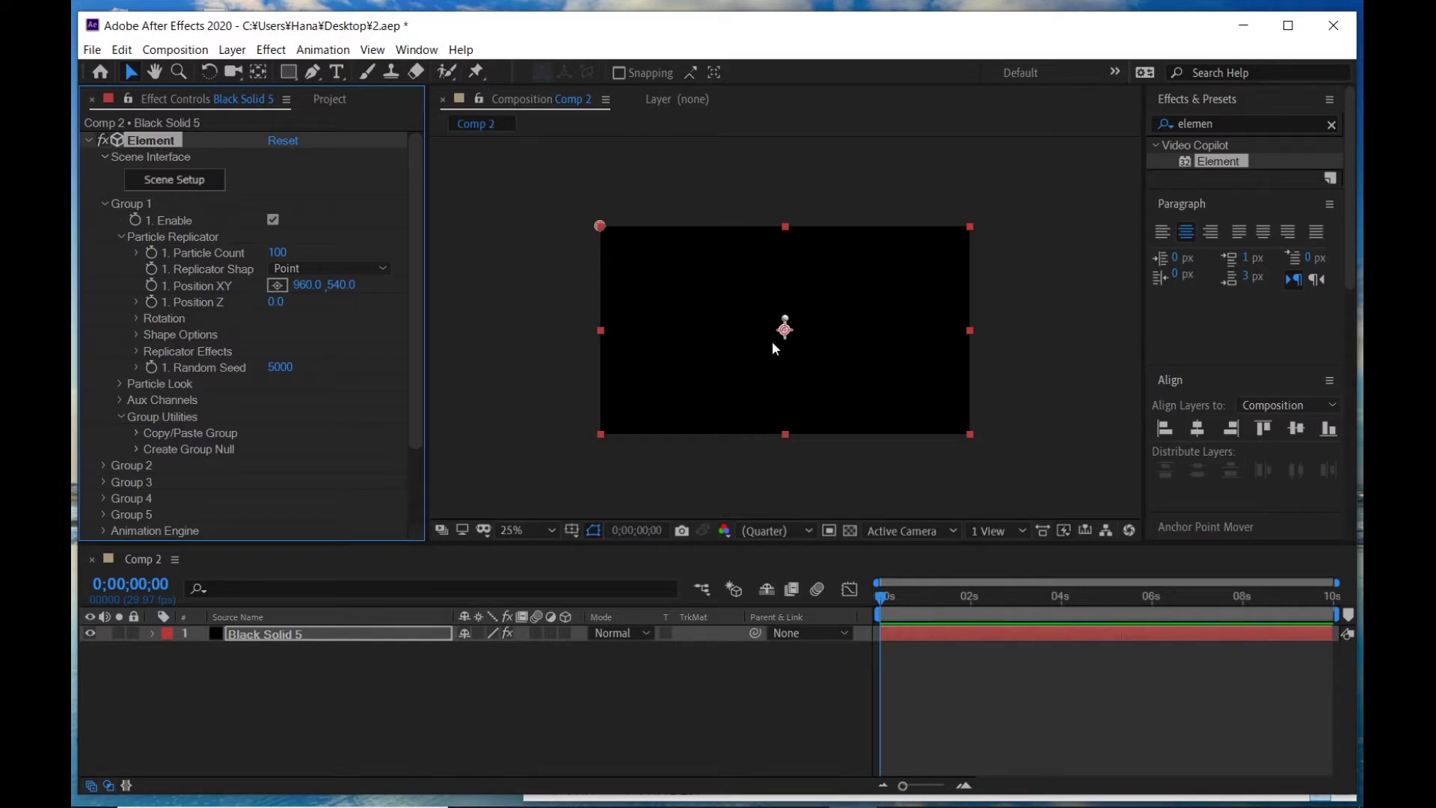
key("period")
key("period")
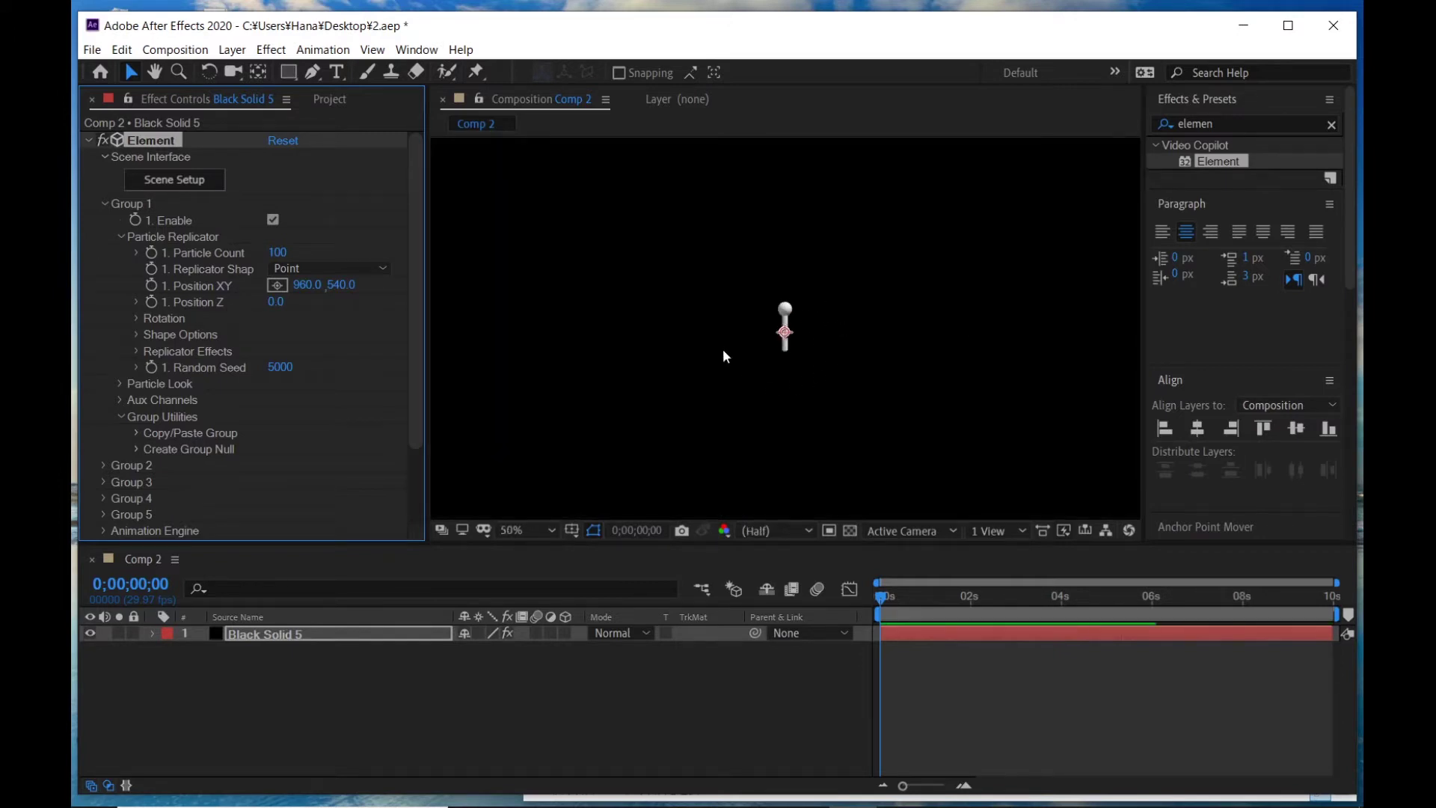
scroll(158, 349, "down", 1)
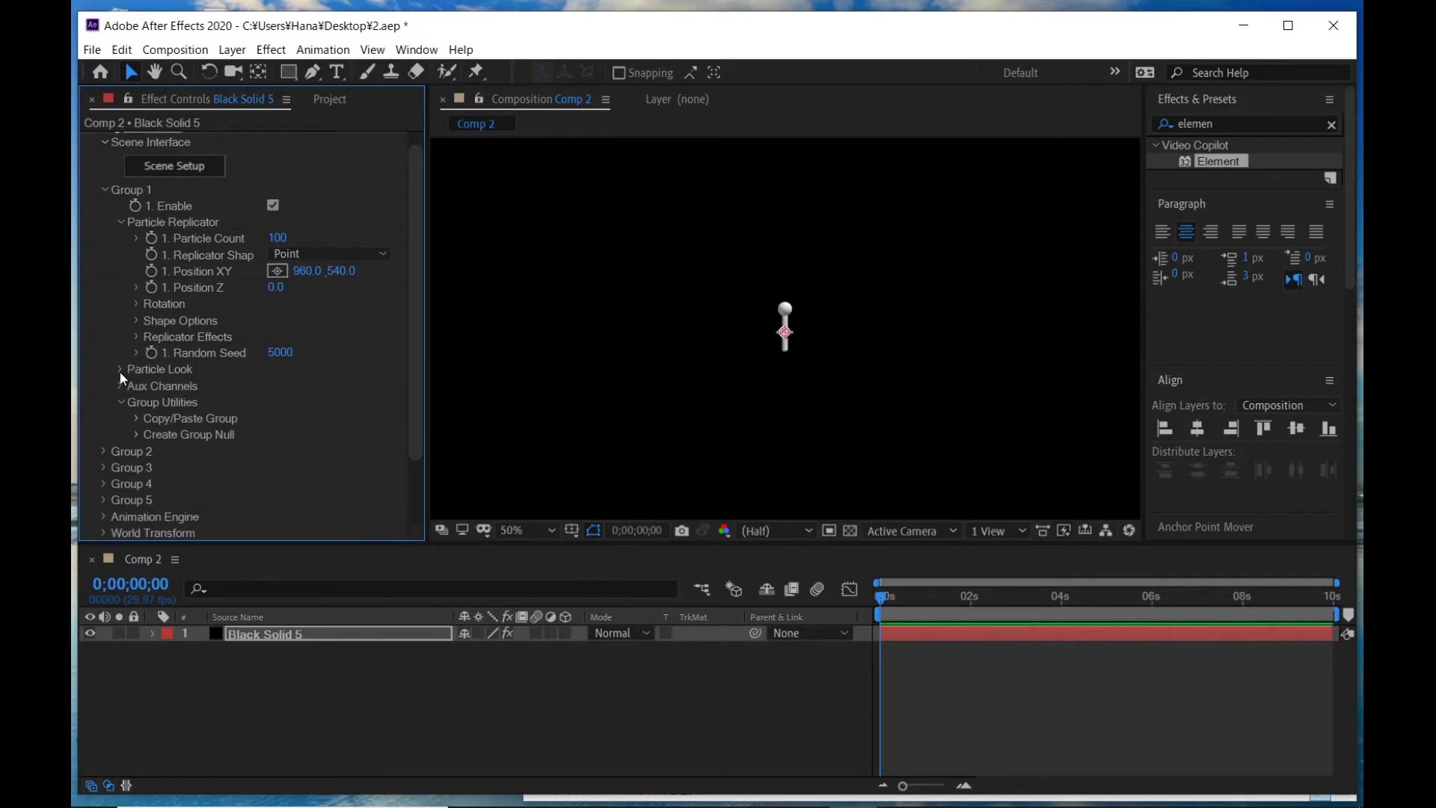
- Set Particle Look's Rotation Random to 1 and check the cluster at 50% zoom
left_click(120, 370)
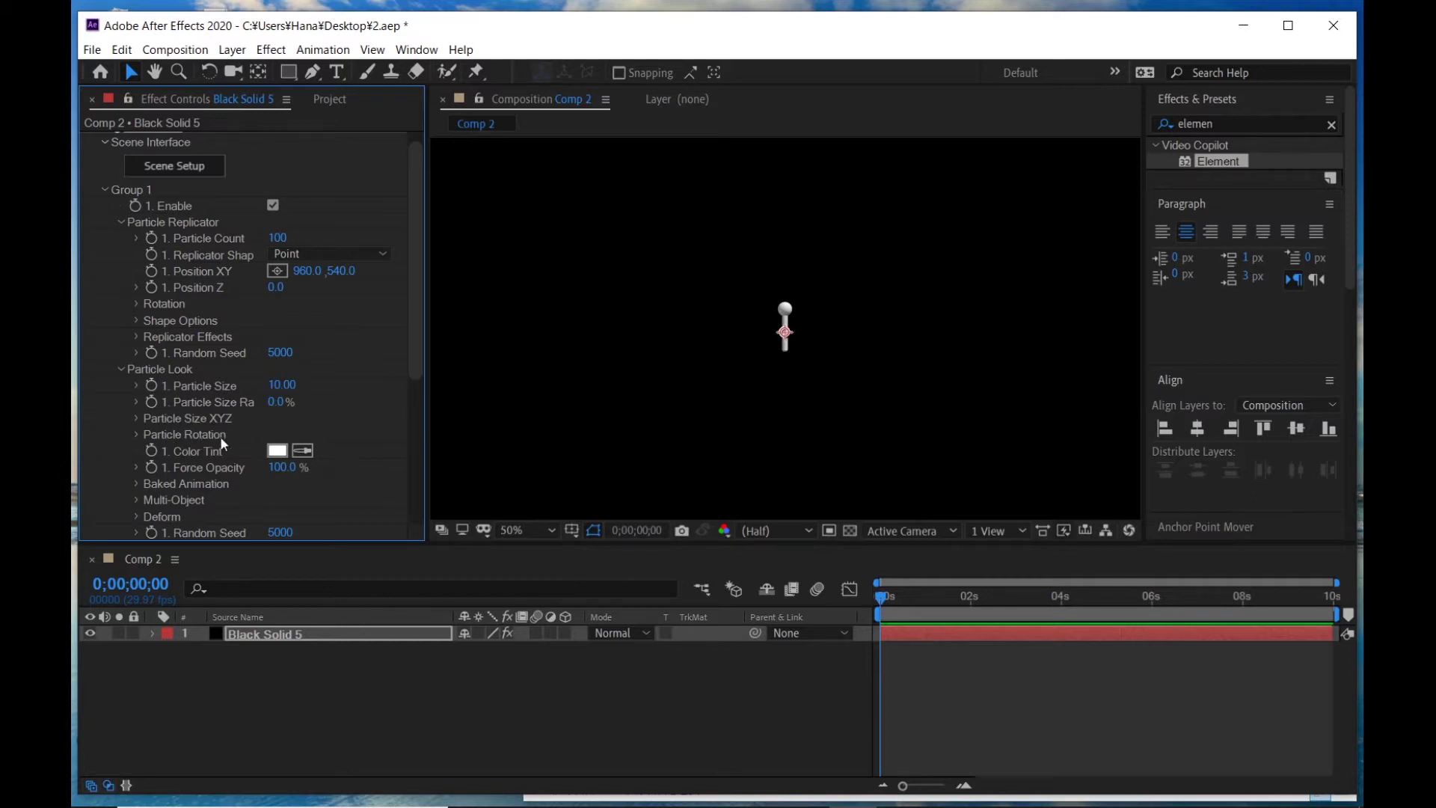
left_click(137, 435)
scroll(211, 454, "down", 1)
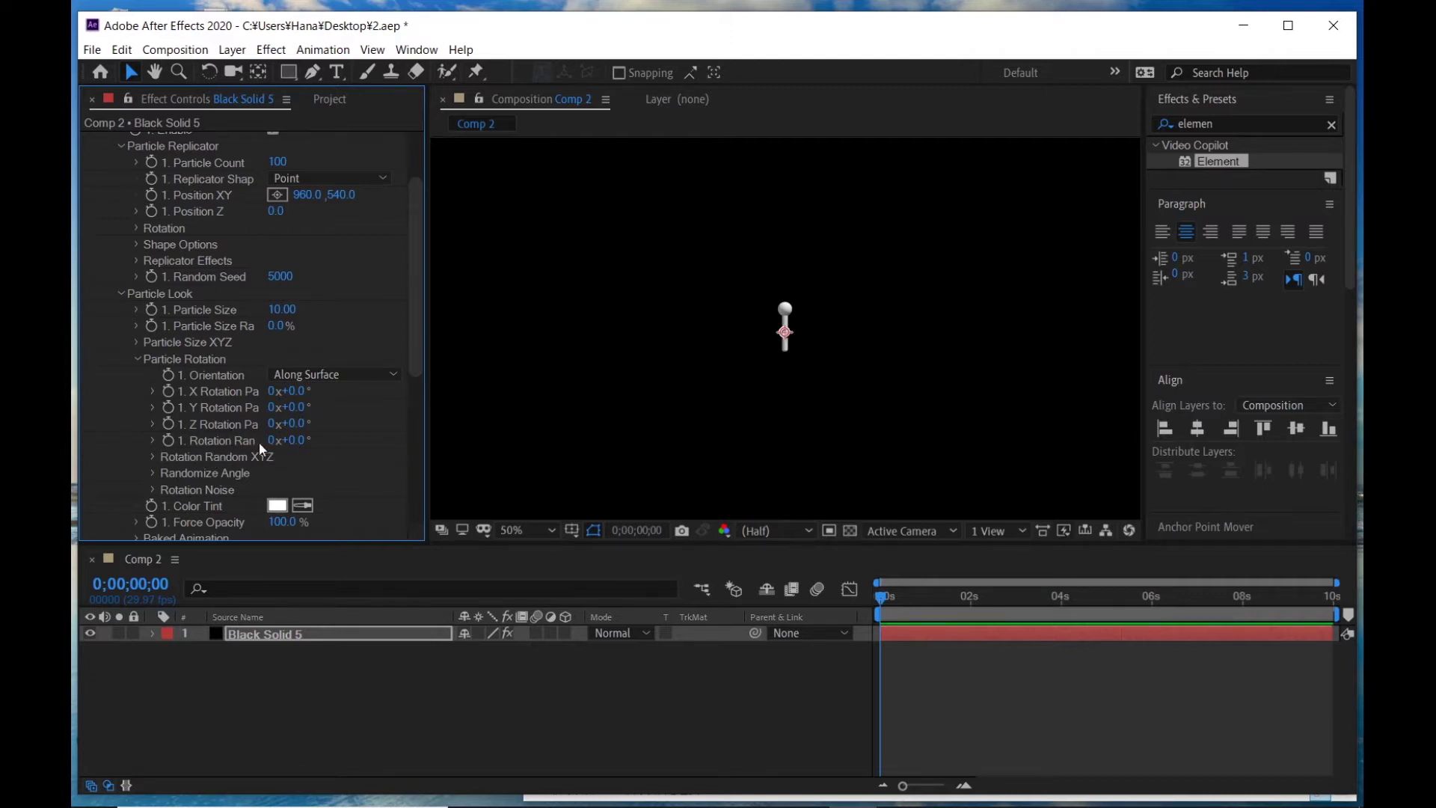
left_click(301, 444)
type("1")
key("Return")
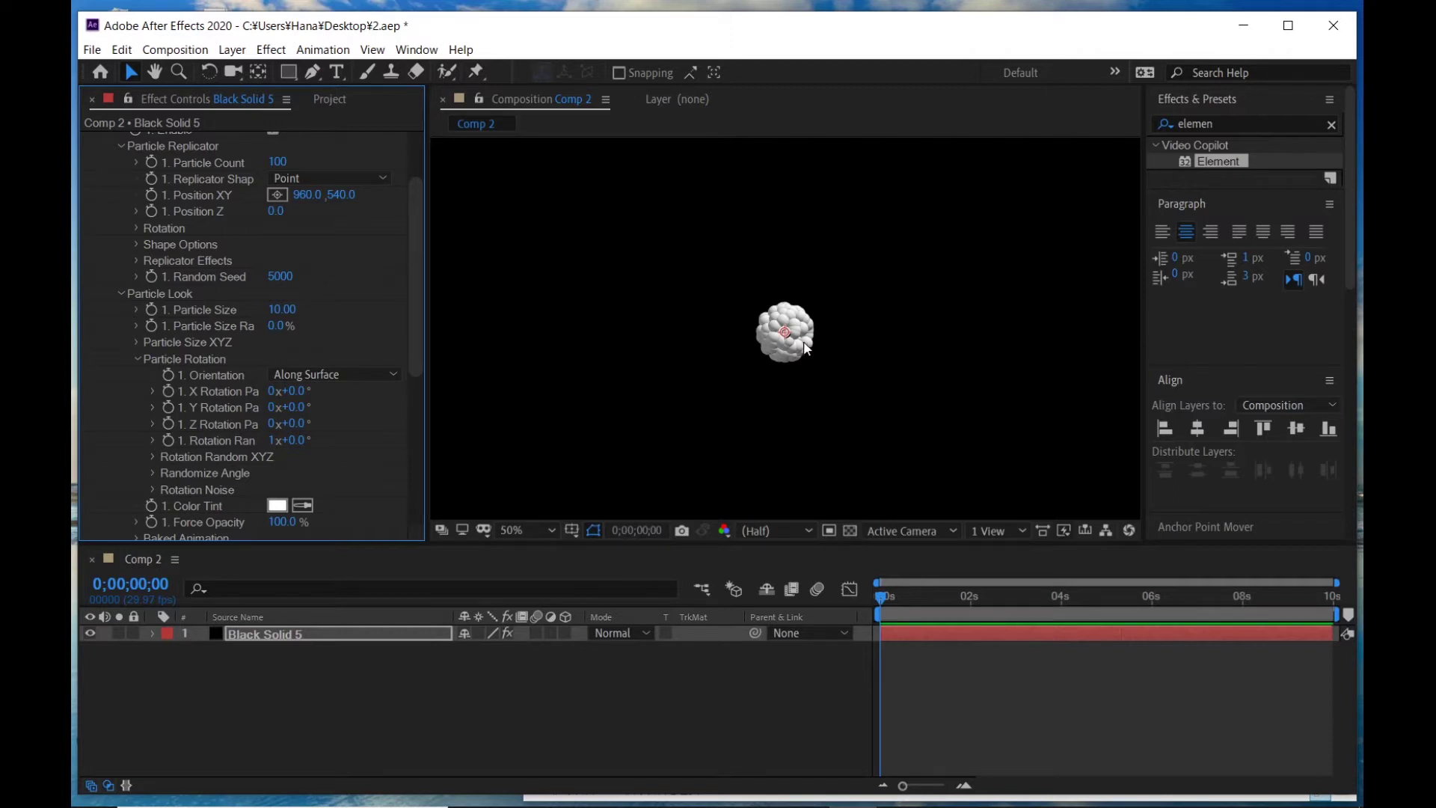
key("period")
key("period")
key("comma")
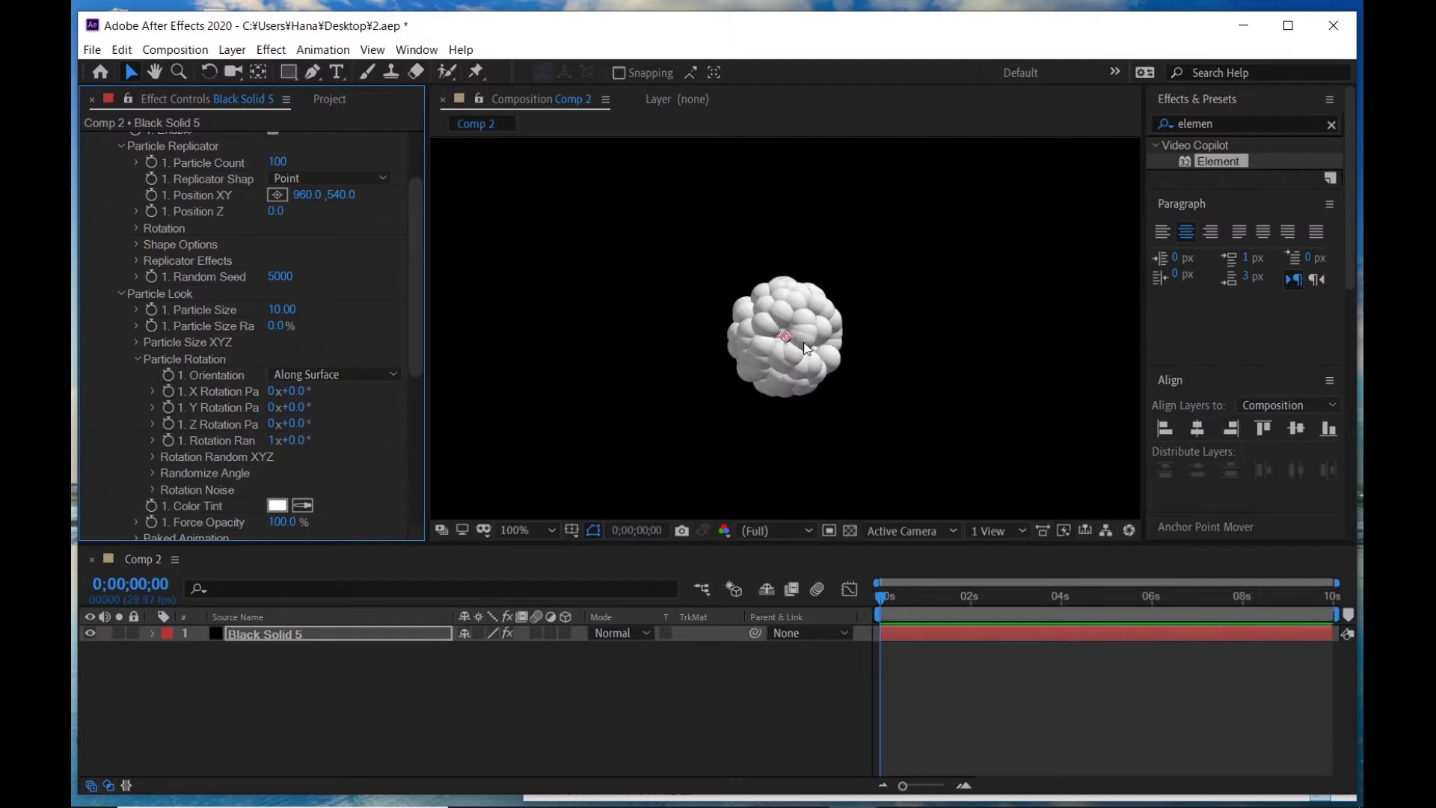
key("comma")
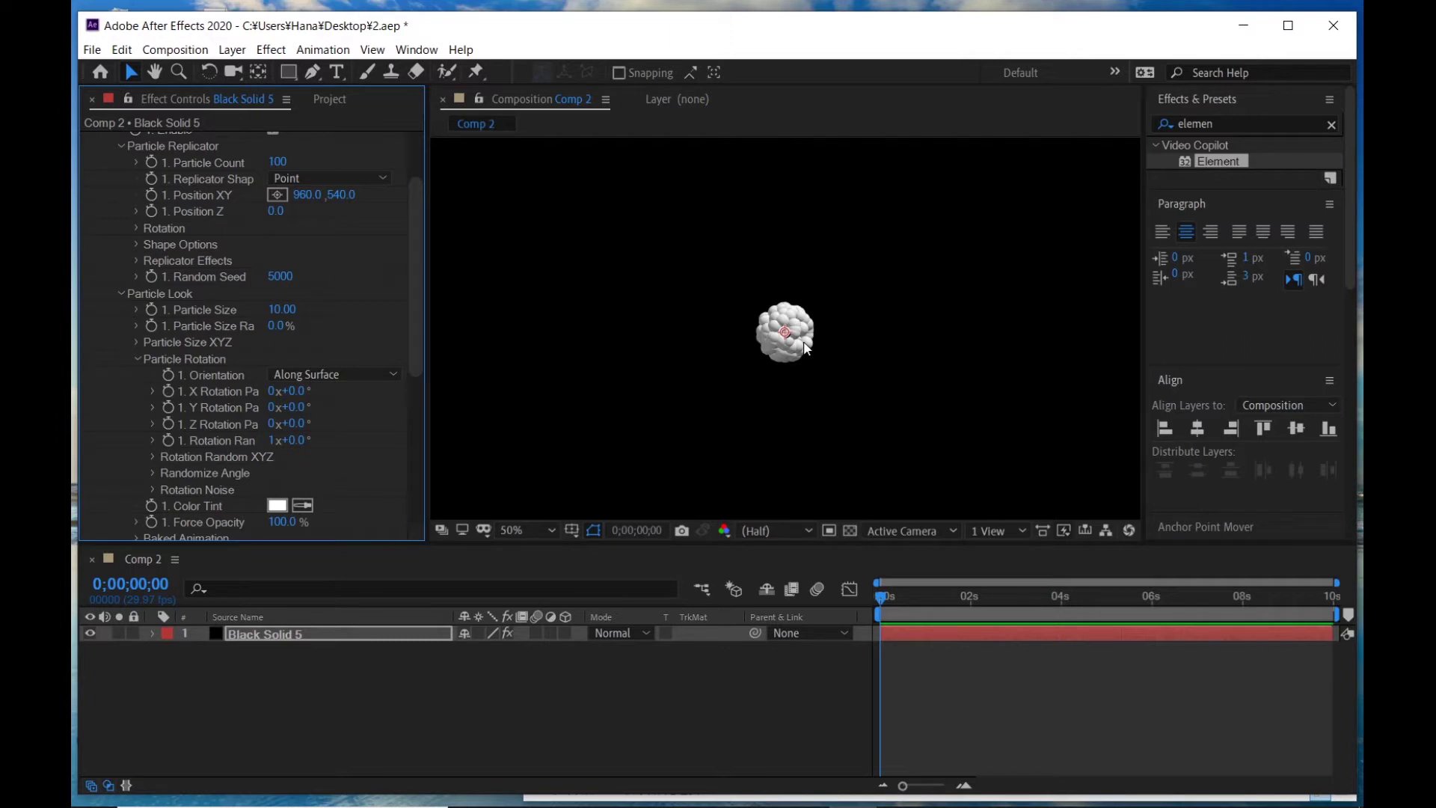
scroll(235, 200, "up", 3)
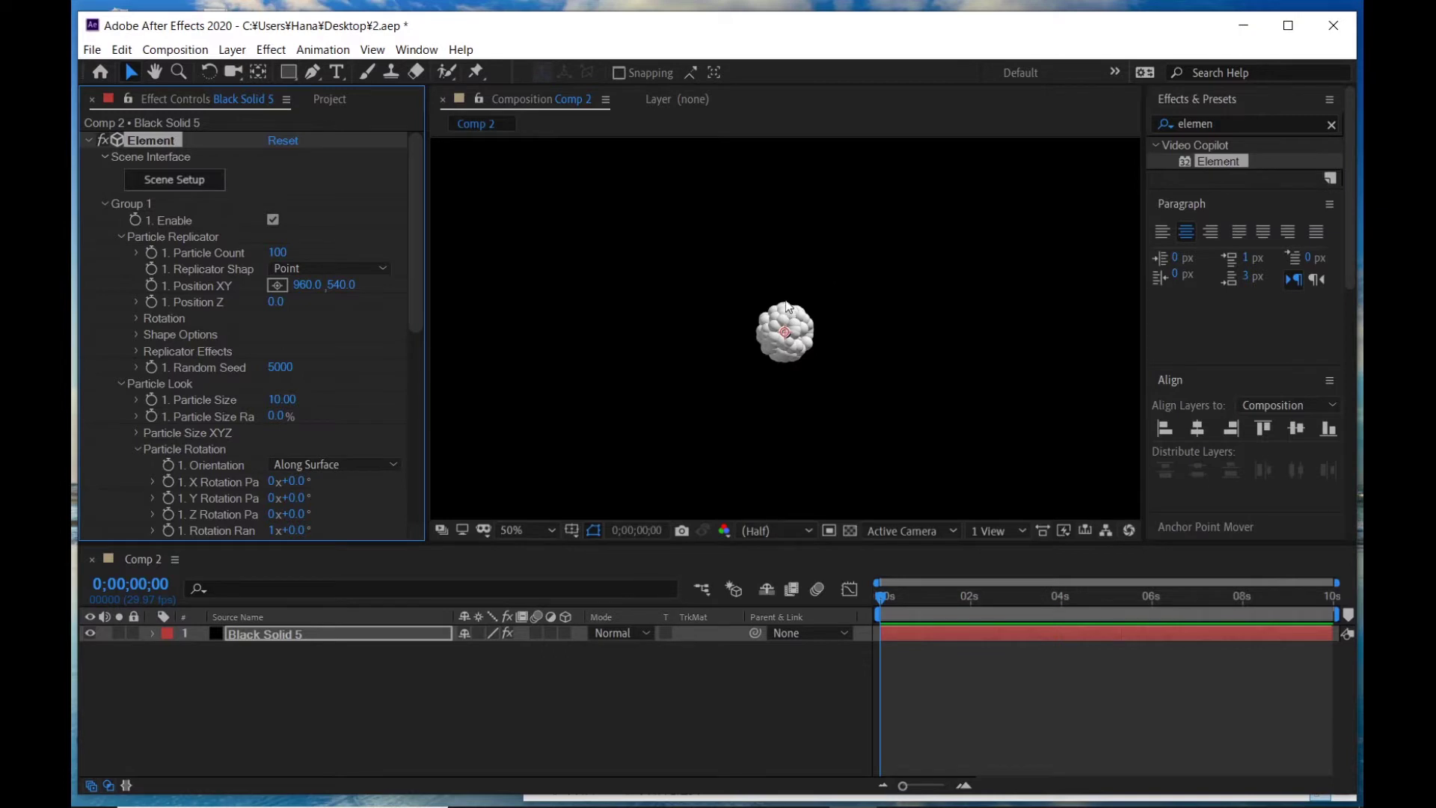
- Select the Sphere and Cylinder models, lift them together along Y above the grid, and apply
left_click(171, 181)
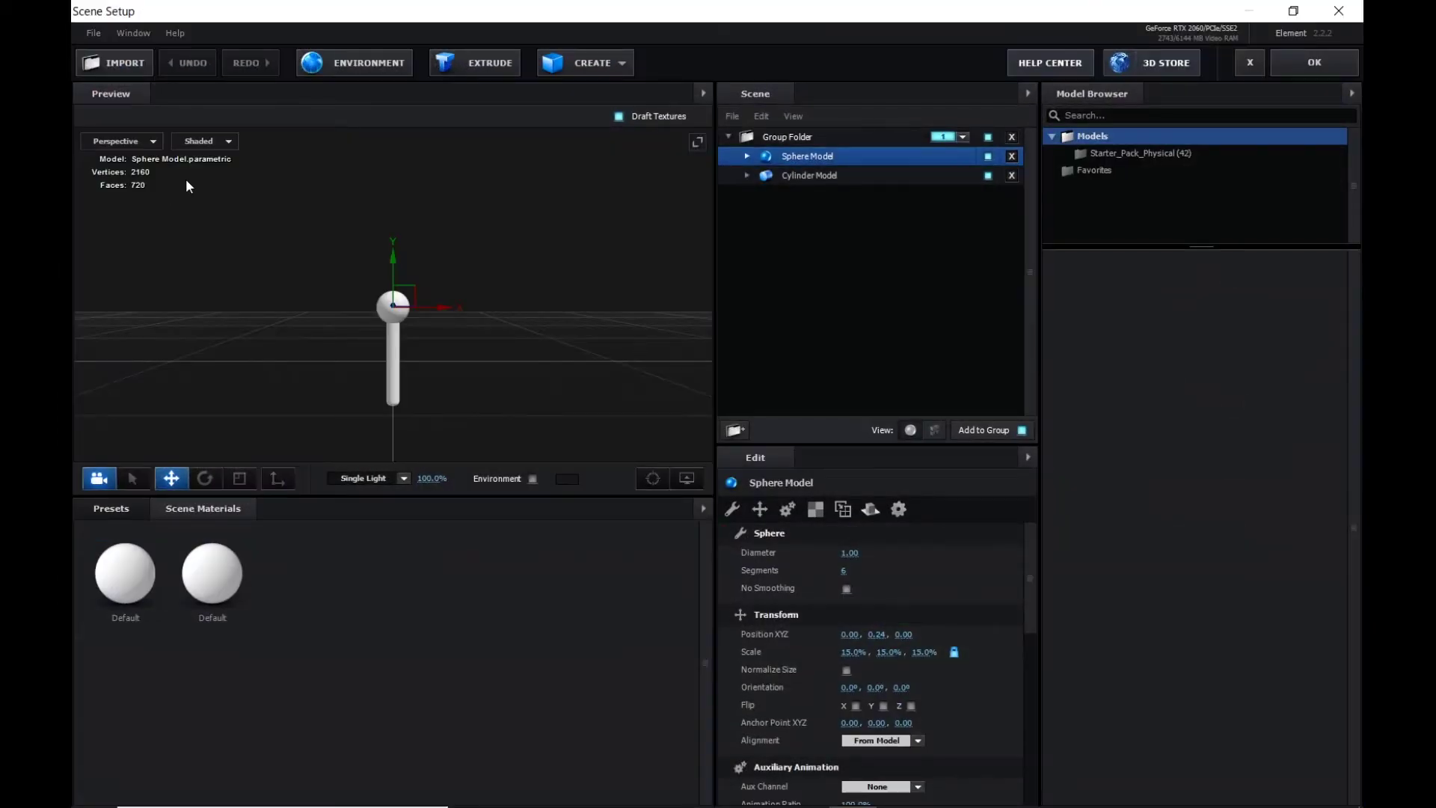
left_click_drag(410, 265, 388, 179)
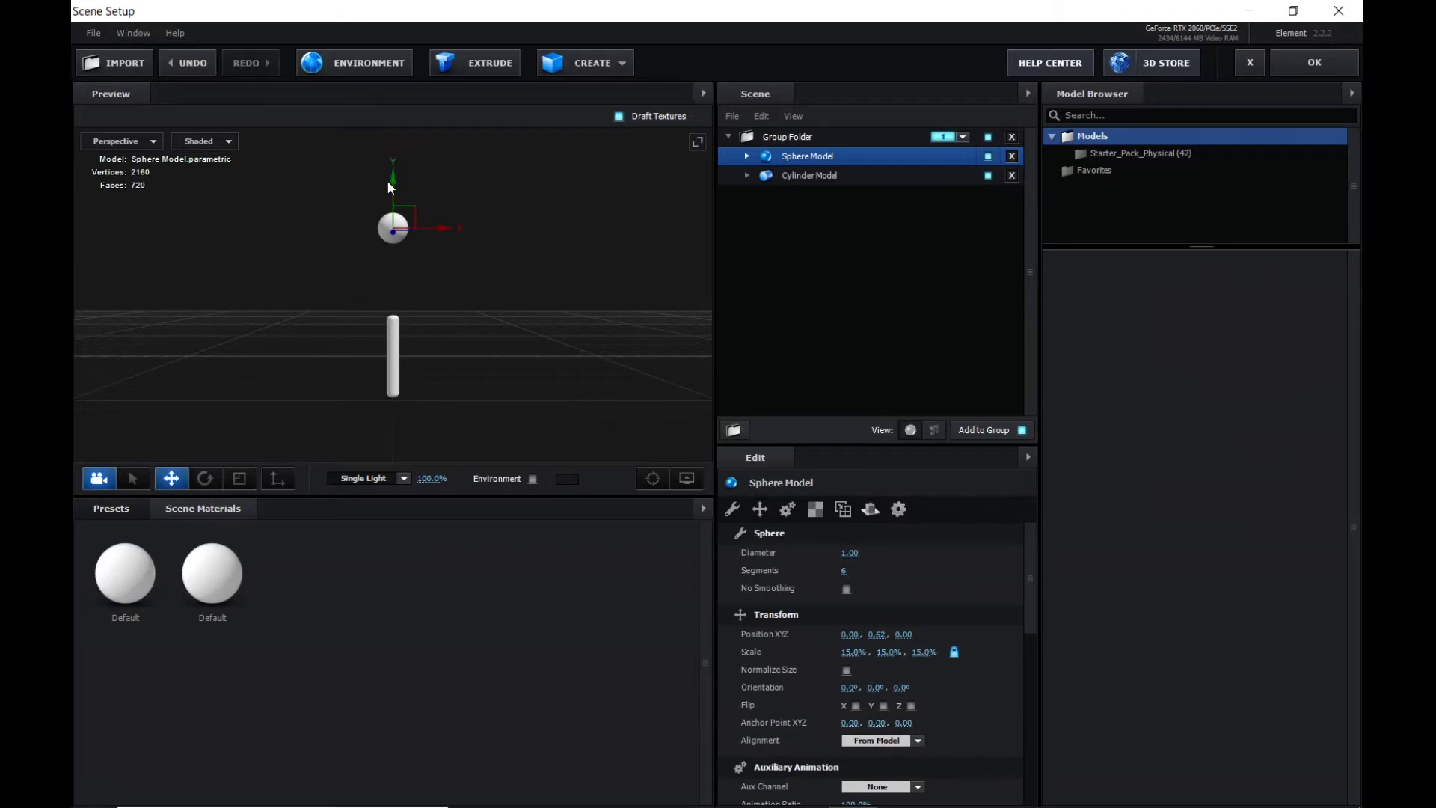
key("ctrl+z")
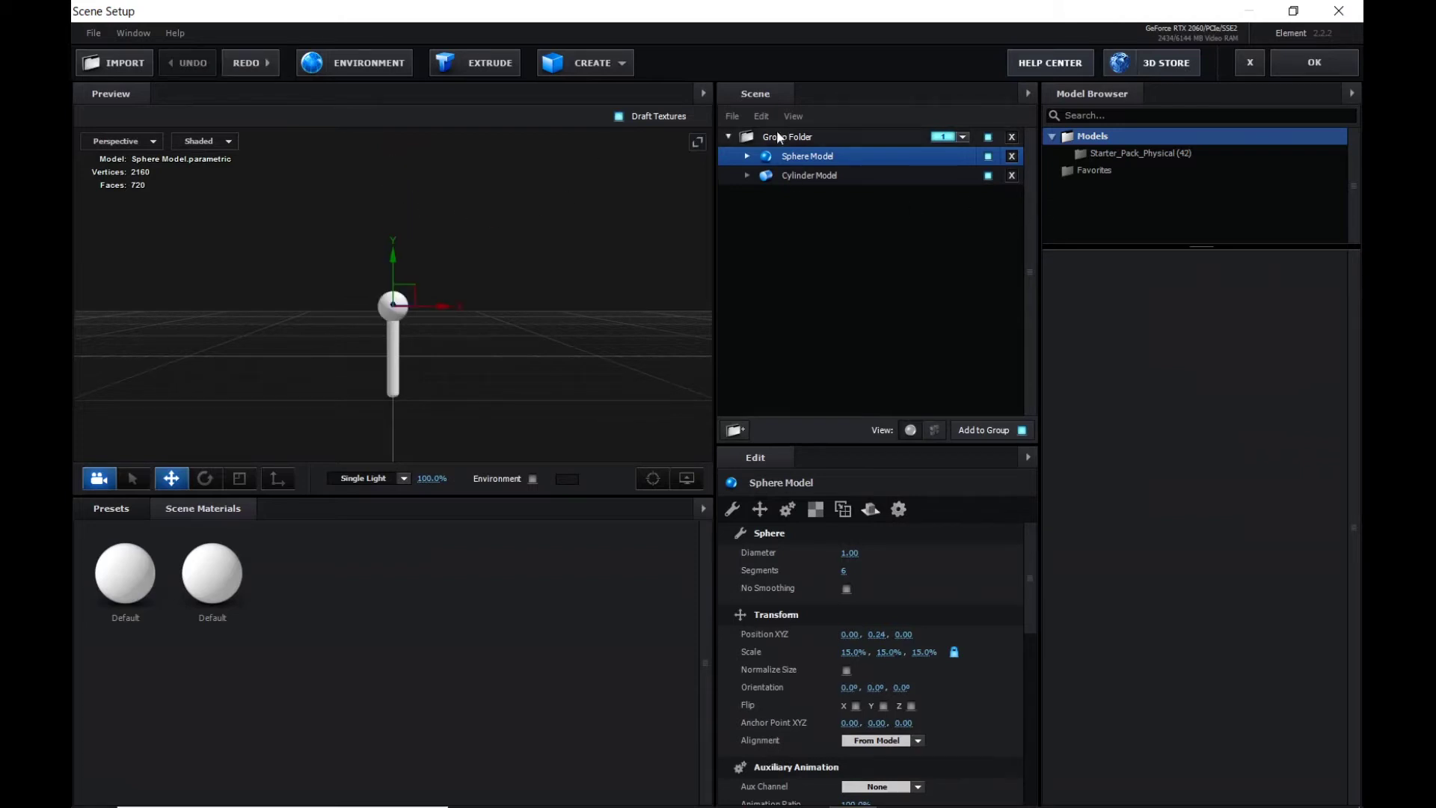
left_click(781, 137)
left_click(783, 157)
left_click(787, 177, "shift")
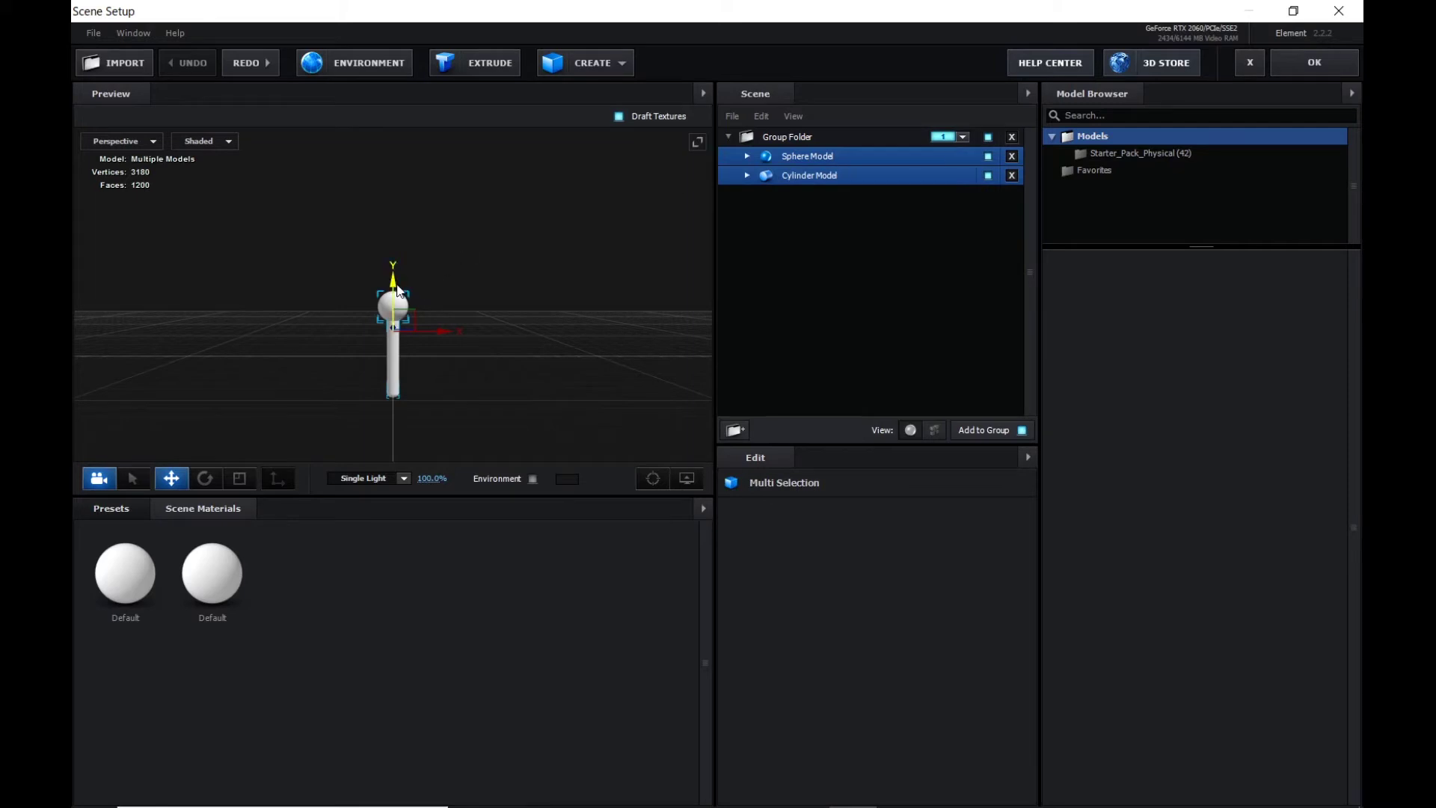
left_click_drag(397, 290, 399, 129)
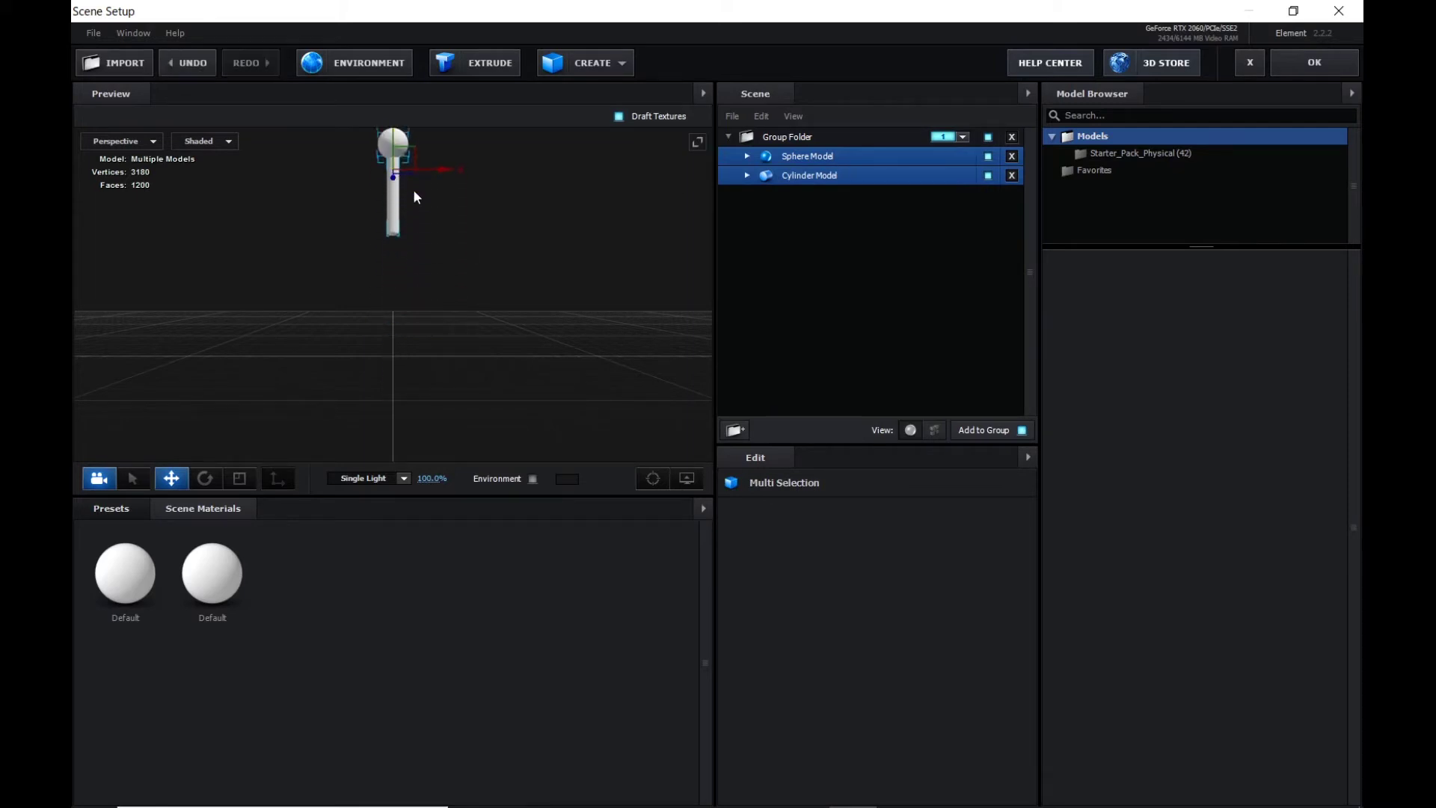
scroll(408, 187, "down", 5)
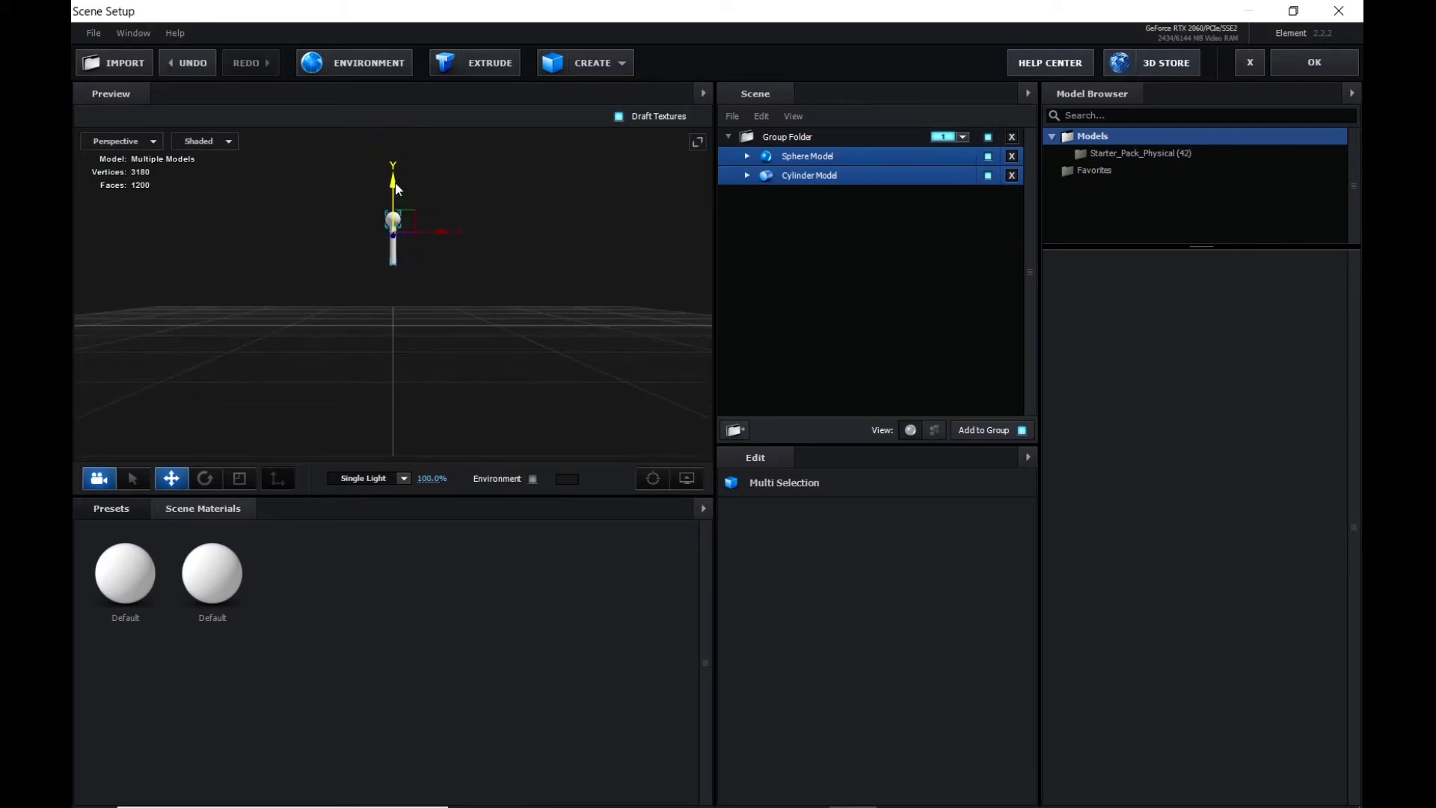
left_click_drag(395, 183, 400, 127)
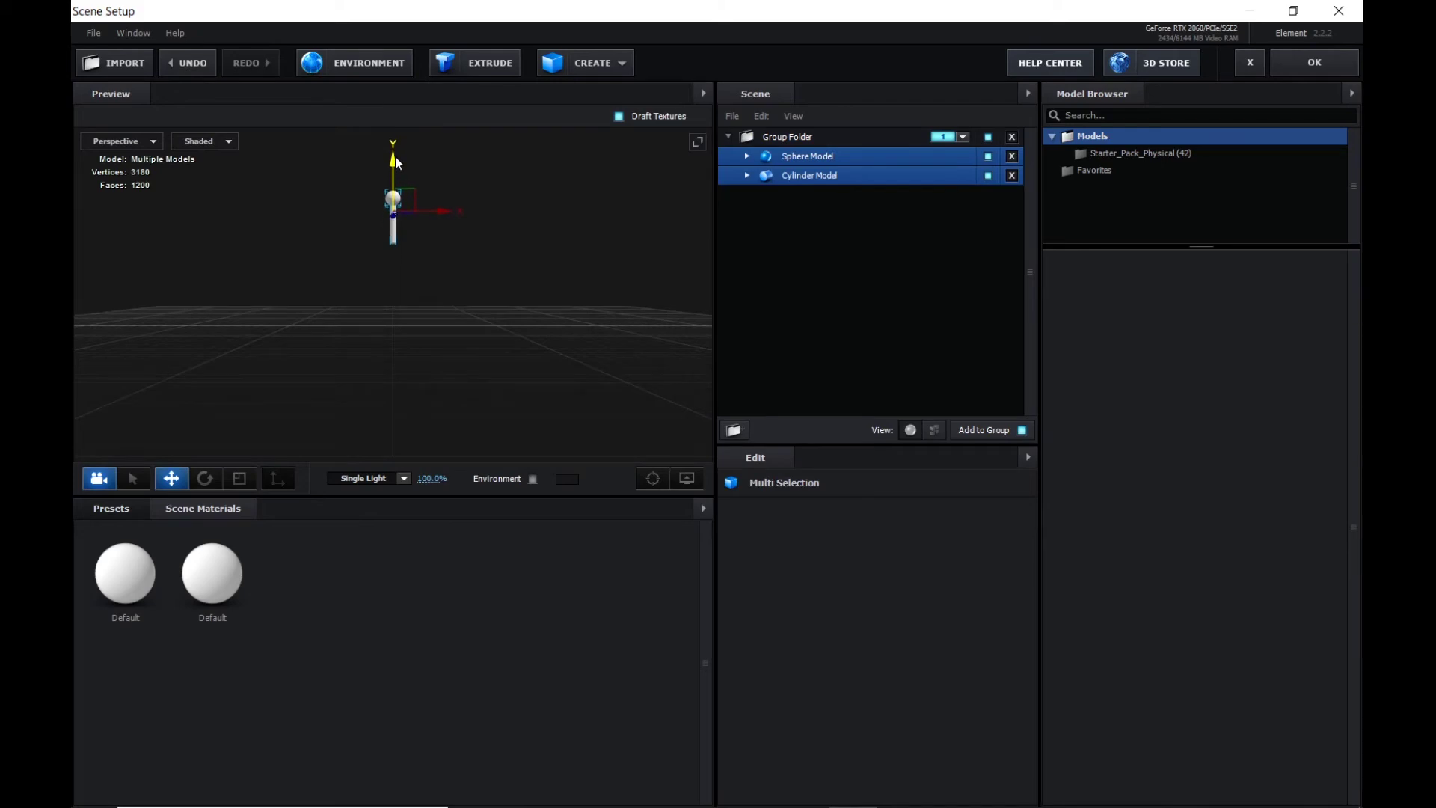
left_click(1323, 61)
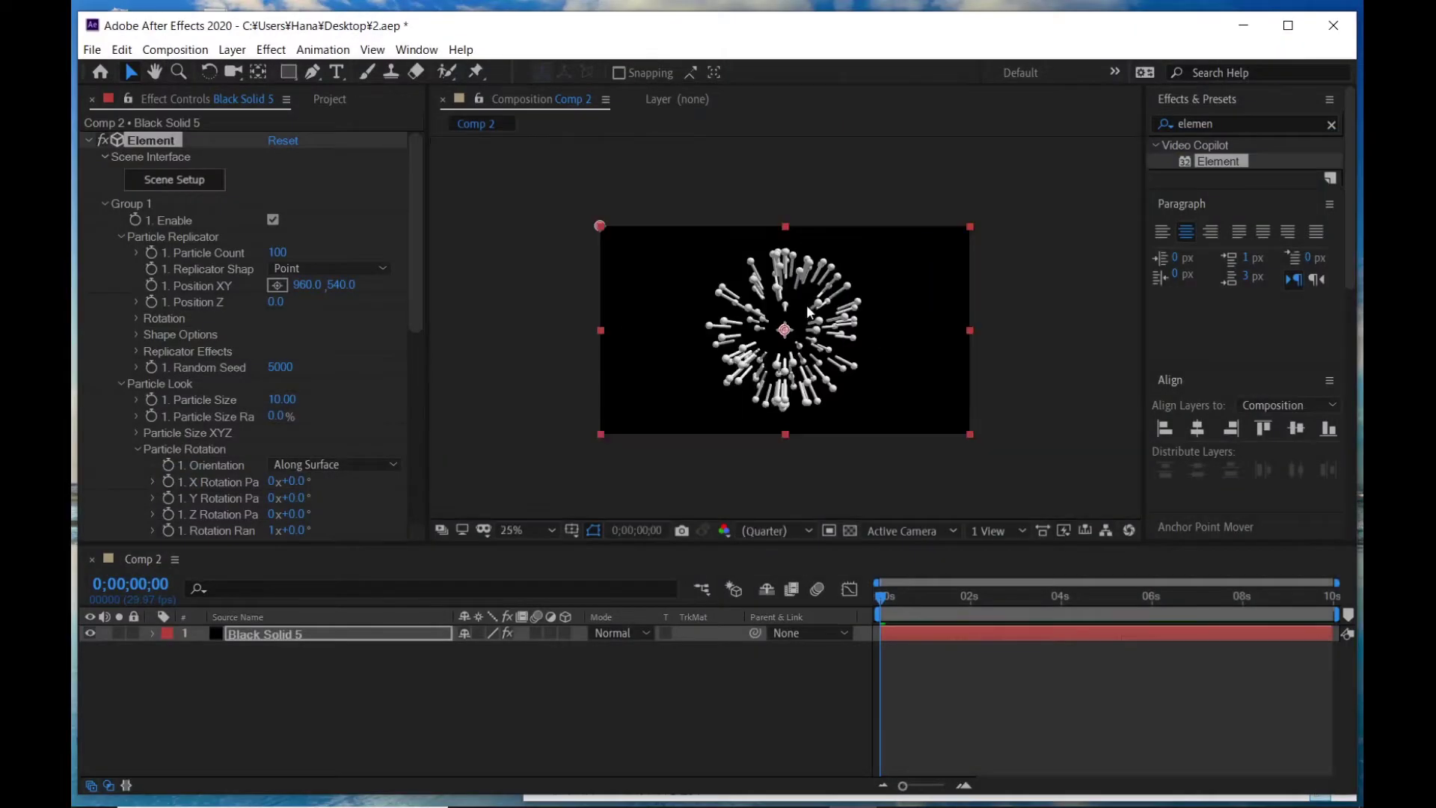
- Reselect the Element layer and reopen its Scene Setup
left_click(780, 477)
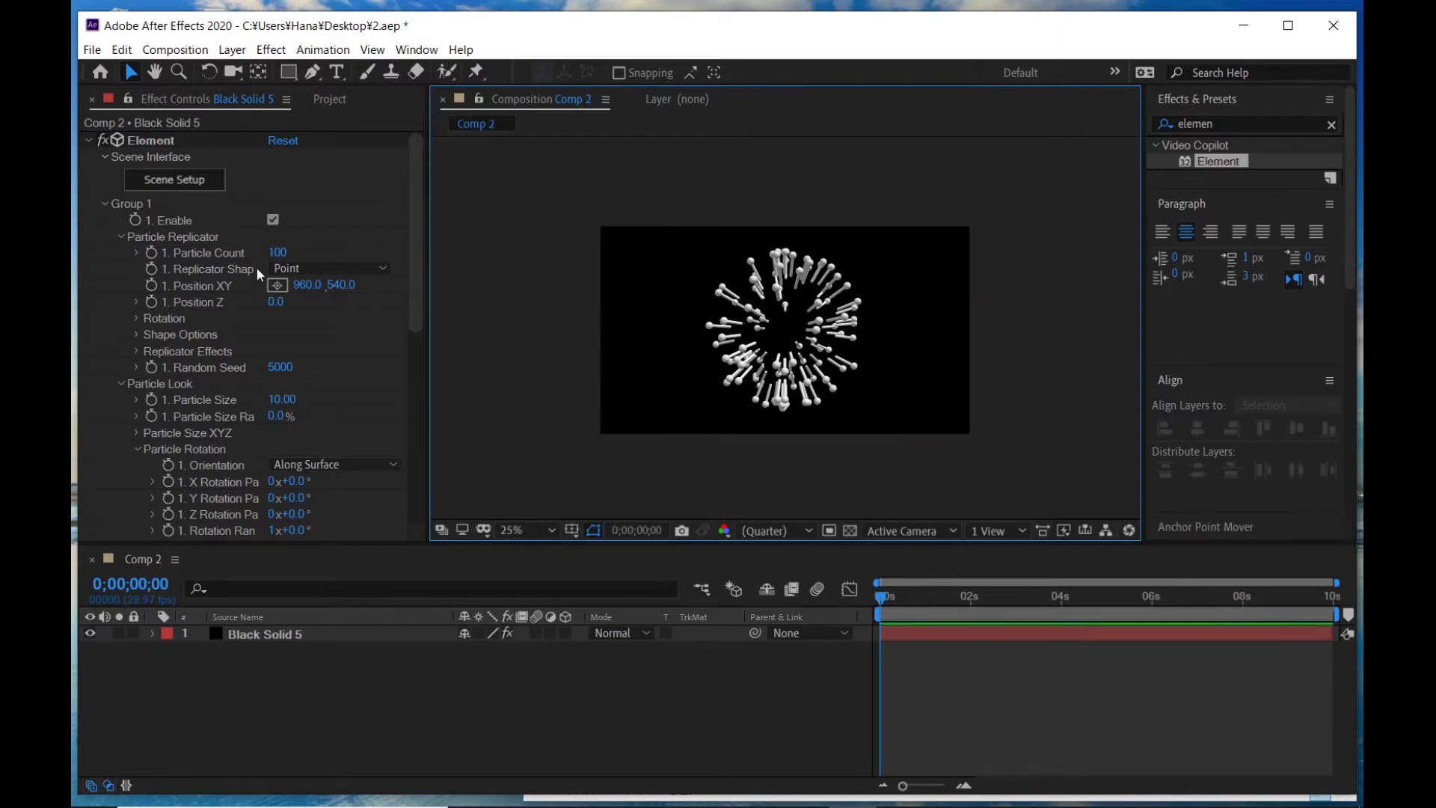
left_click(211, 191)
left_click(211, 187)
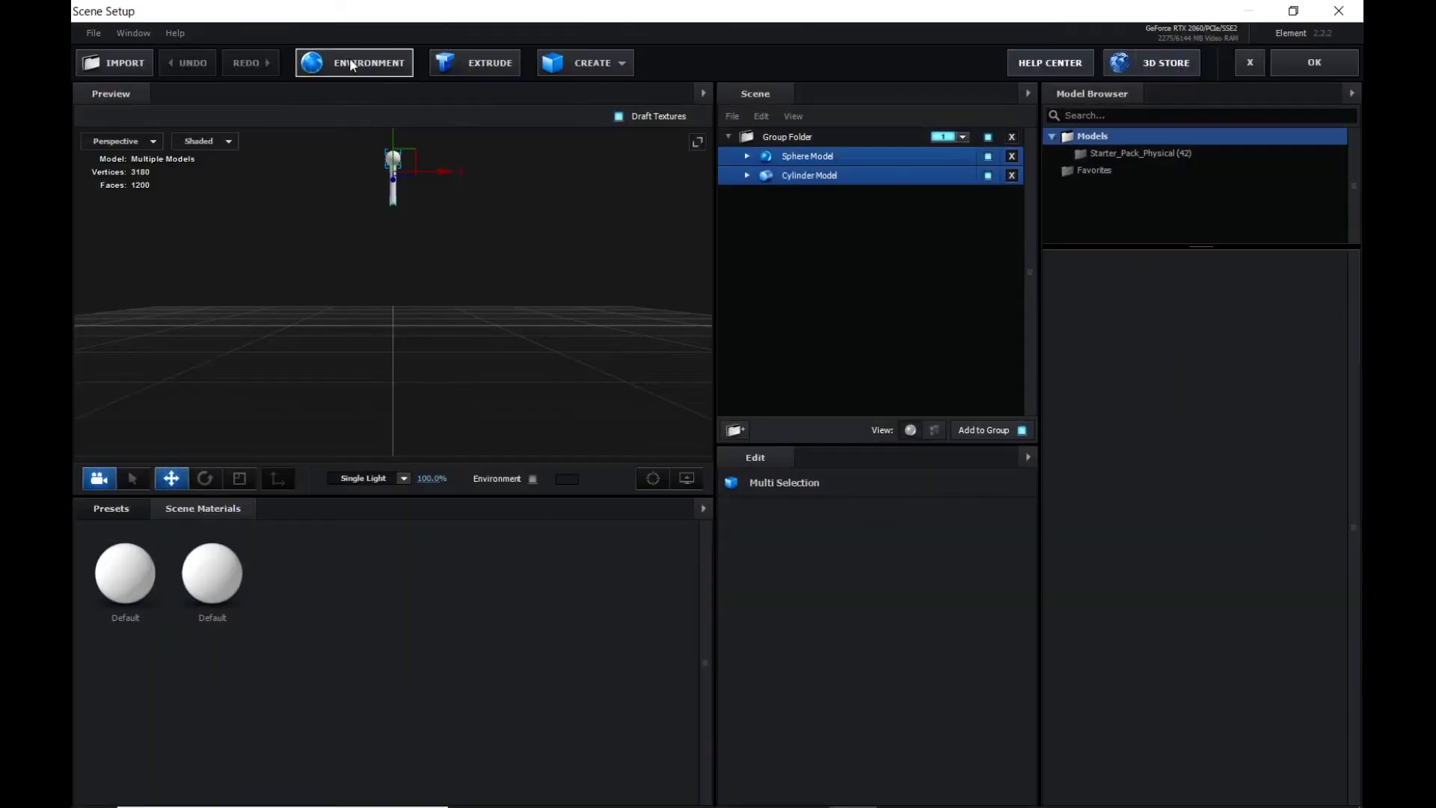
- Add a second sphere scaled to about 245% as the virus core and apply the scene
left_click(606, 58)
left_click(597, 98)
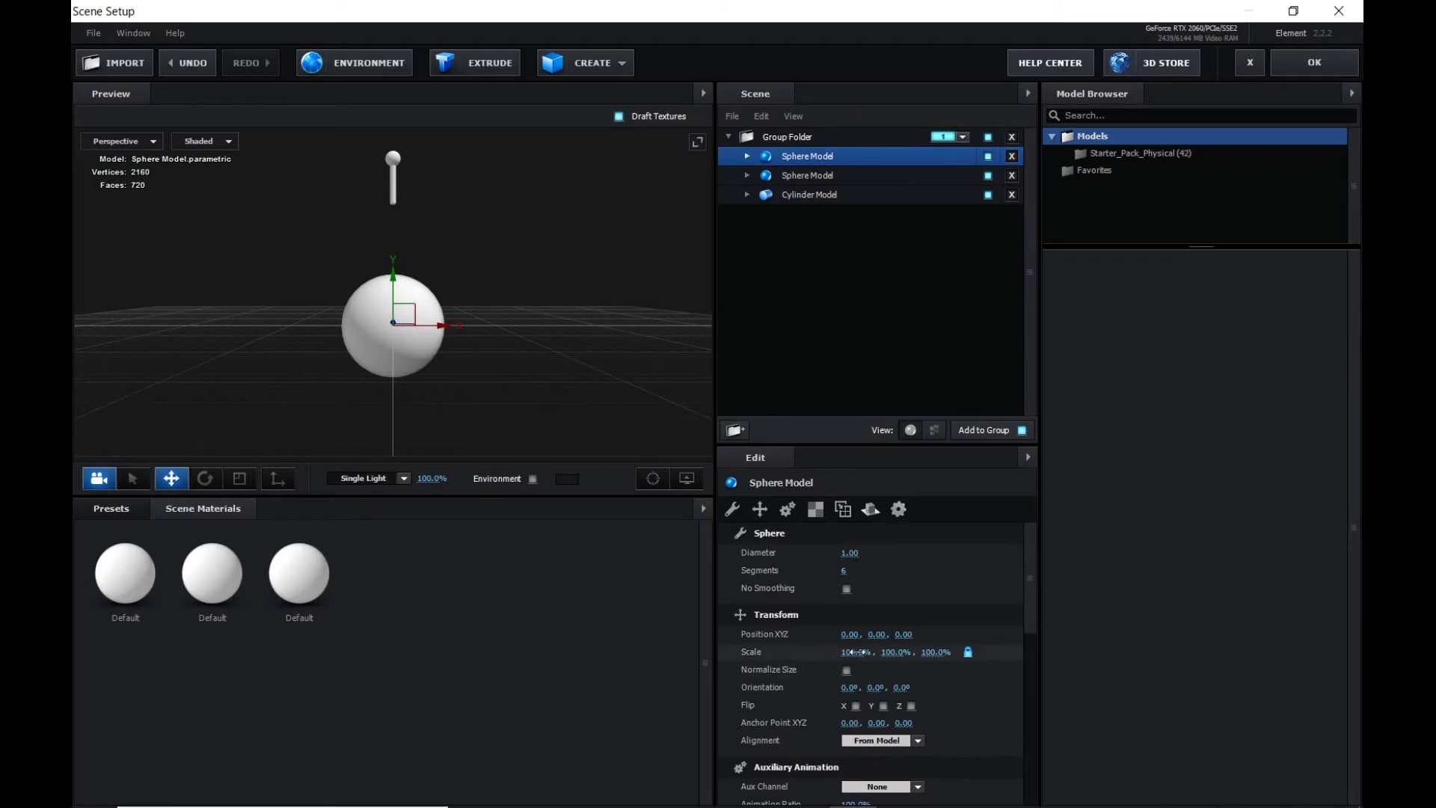
mouse_move(852, 651)
left_mouse_down()
mouse_move(1111, 659)
mouse_move(1087, 661)
left_mouse_up()
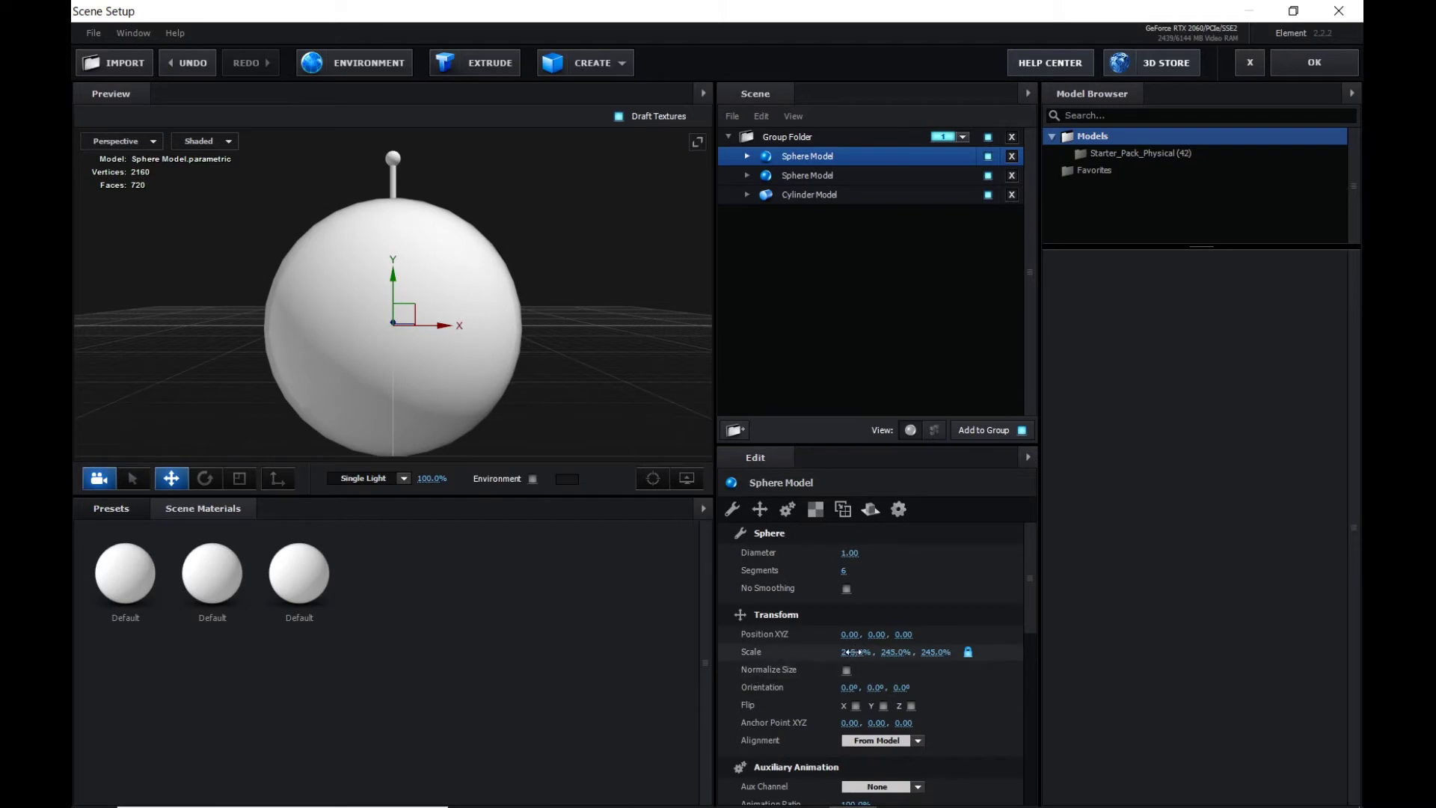
left_click(1283, 72)
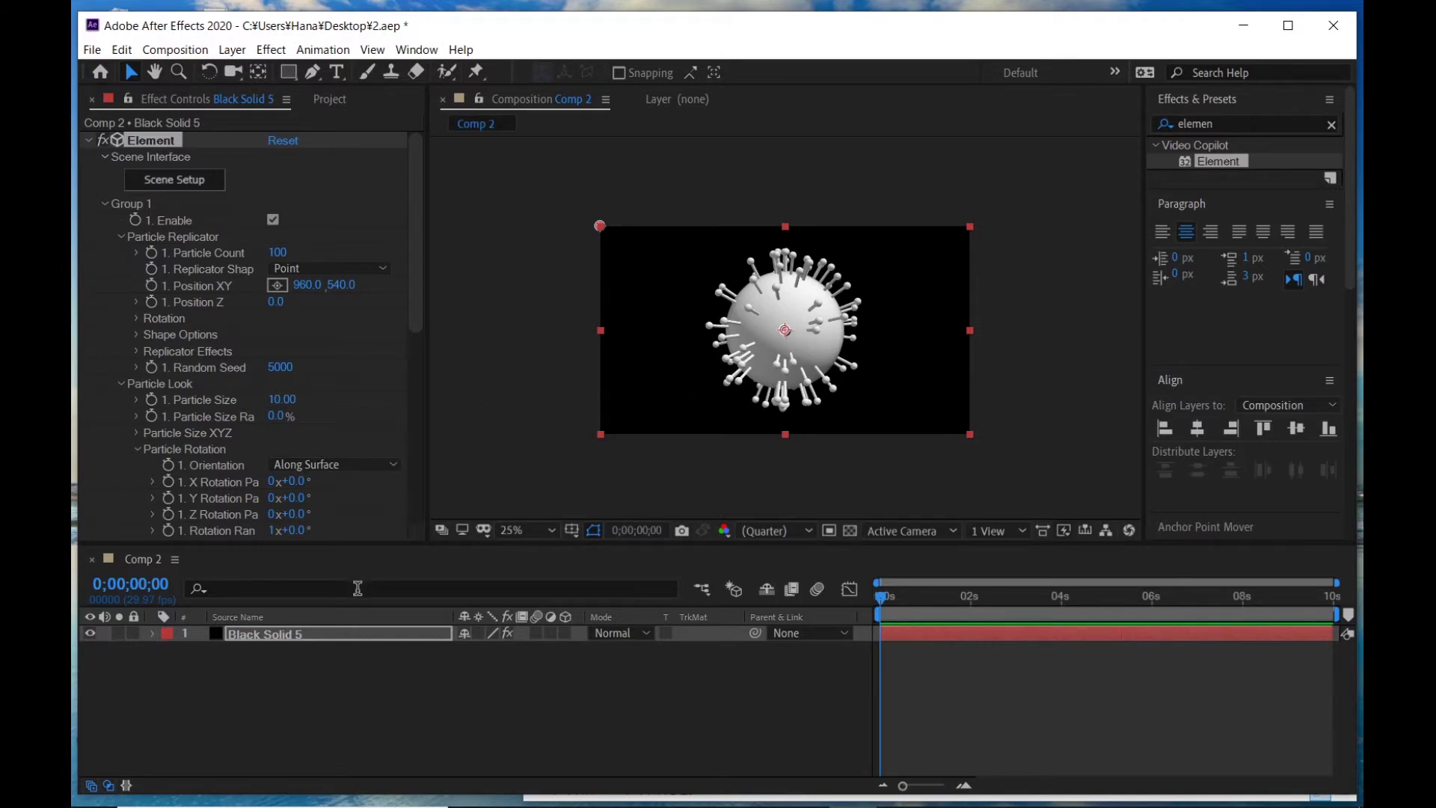
- Create a comp-sized 1920×1080 solid named 'Fractal noise' above Black Solid 5
left_click(349, 644)
key("ctrl+y")
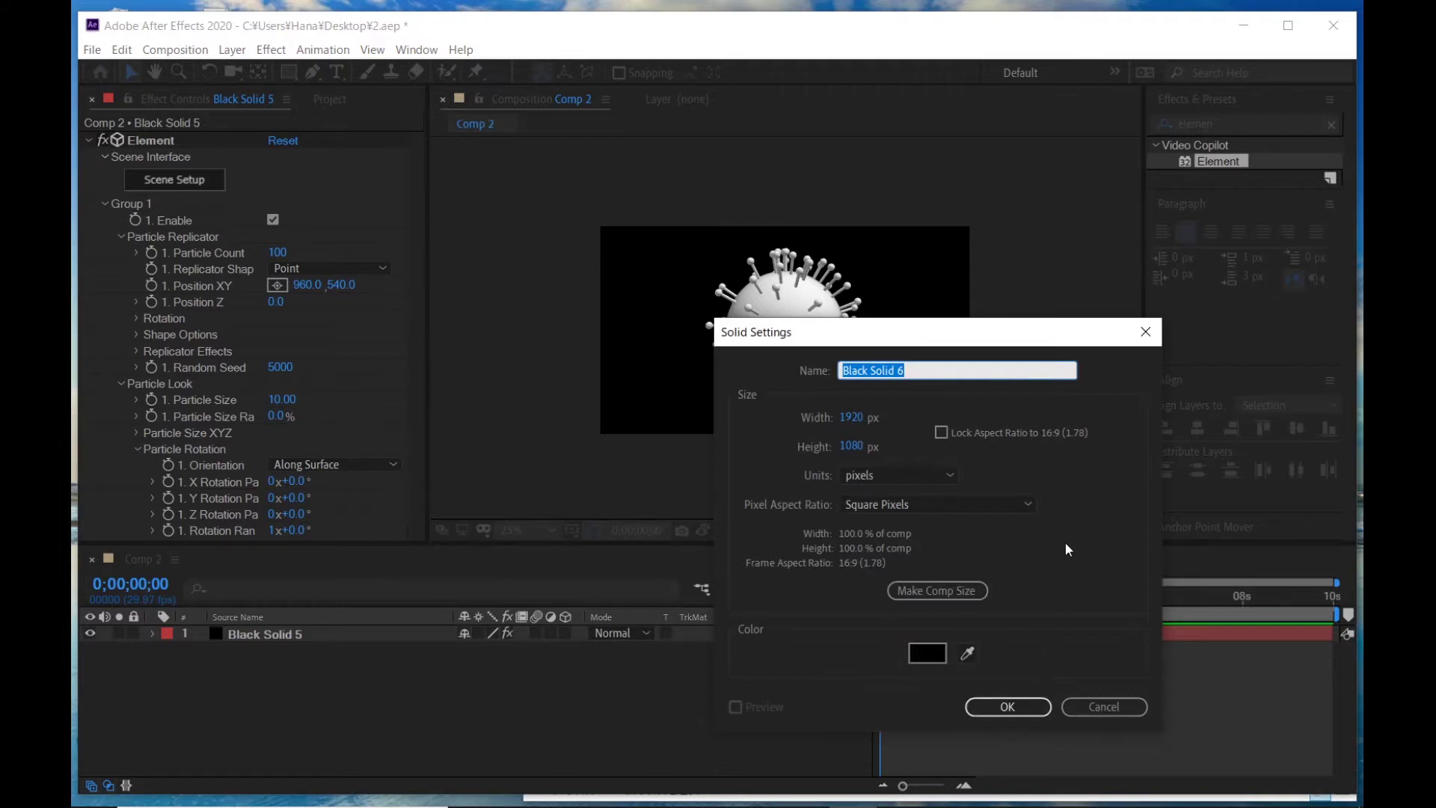
type("Fr")
type("acta")
type("l N")
key("BackSpace")
type("noi")
type("se")
key("Return")
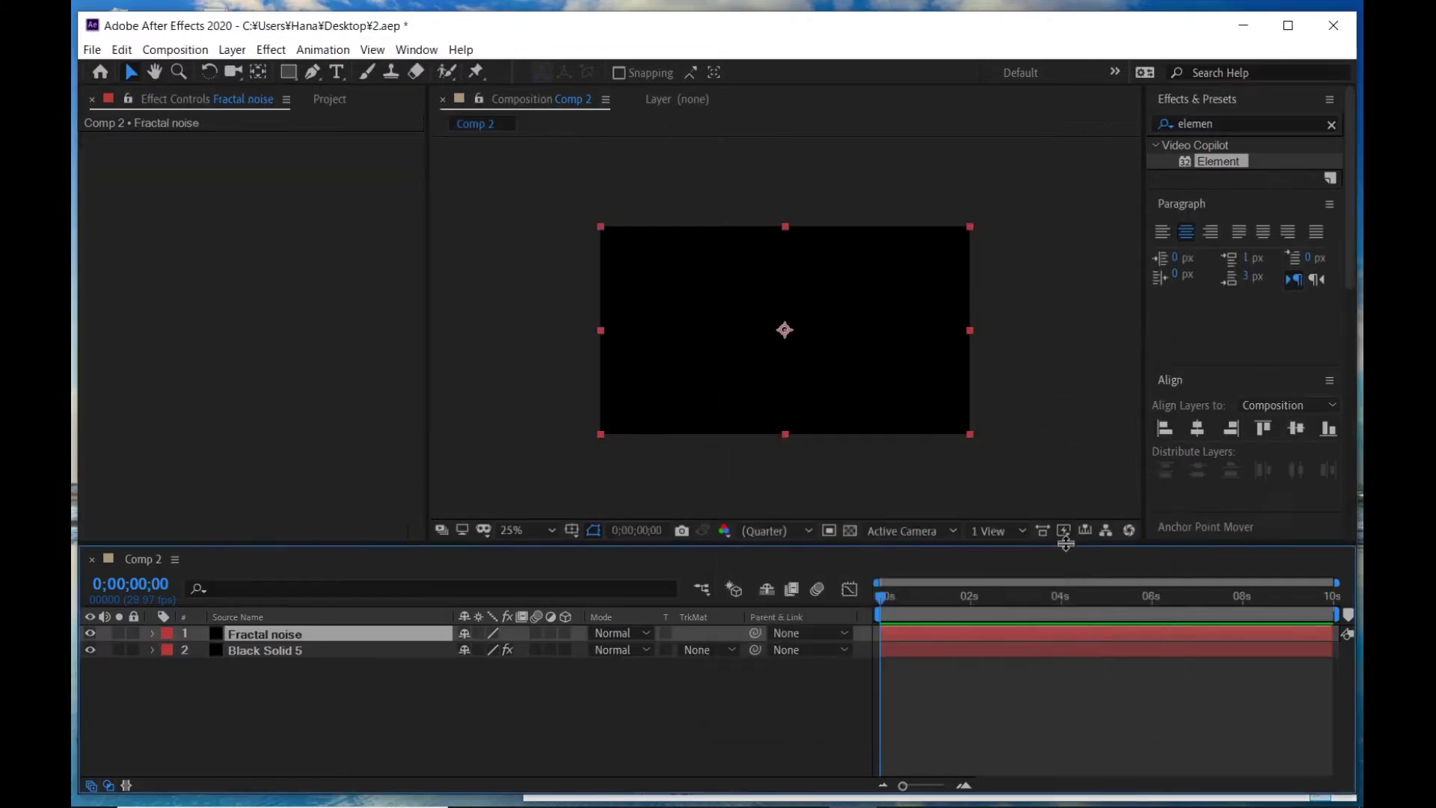
left_click(1244, 124)
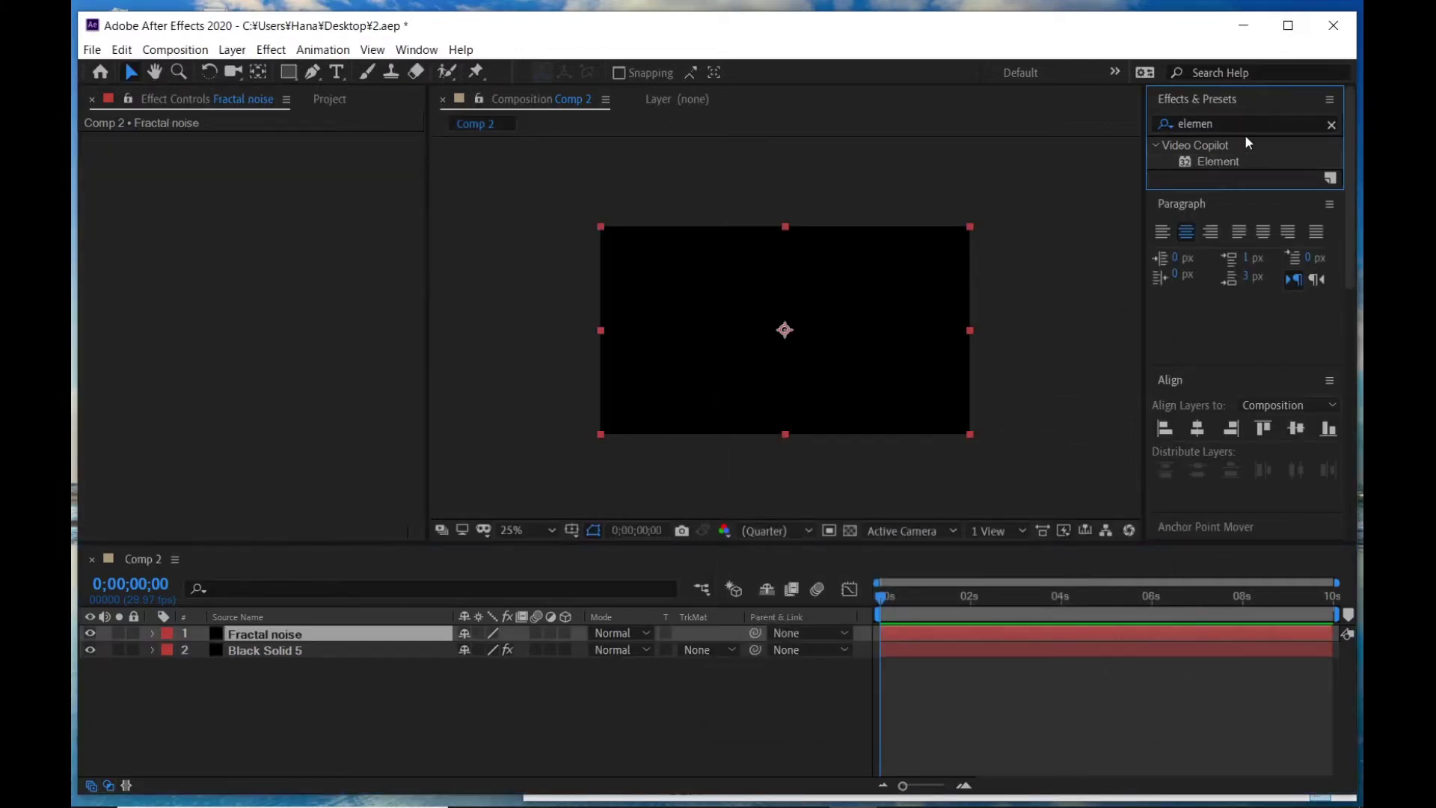
- Apply Fractal Noise to the Fractal noise solid with Fractal Type Dynamic and Noise Type Spline
type("frac")
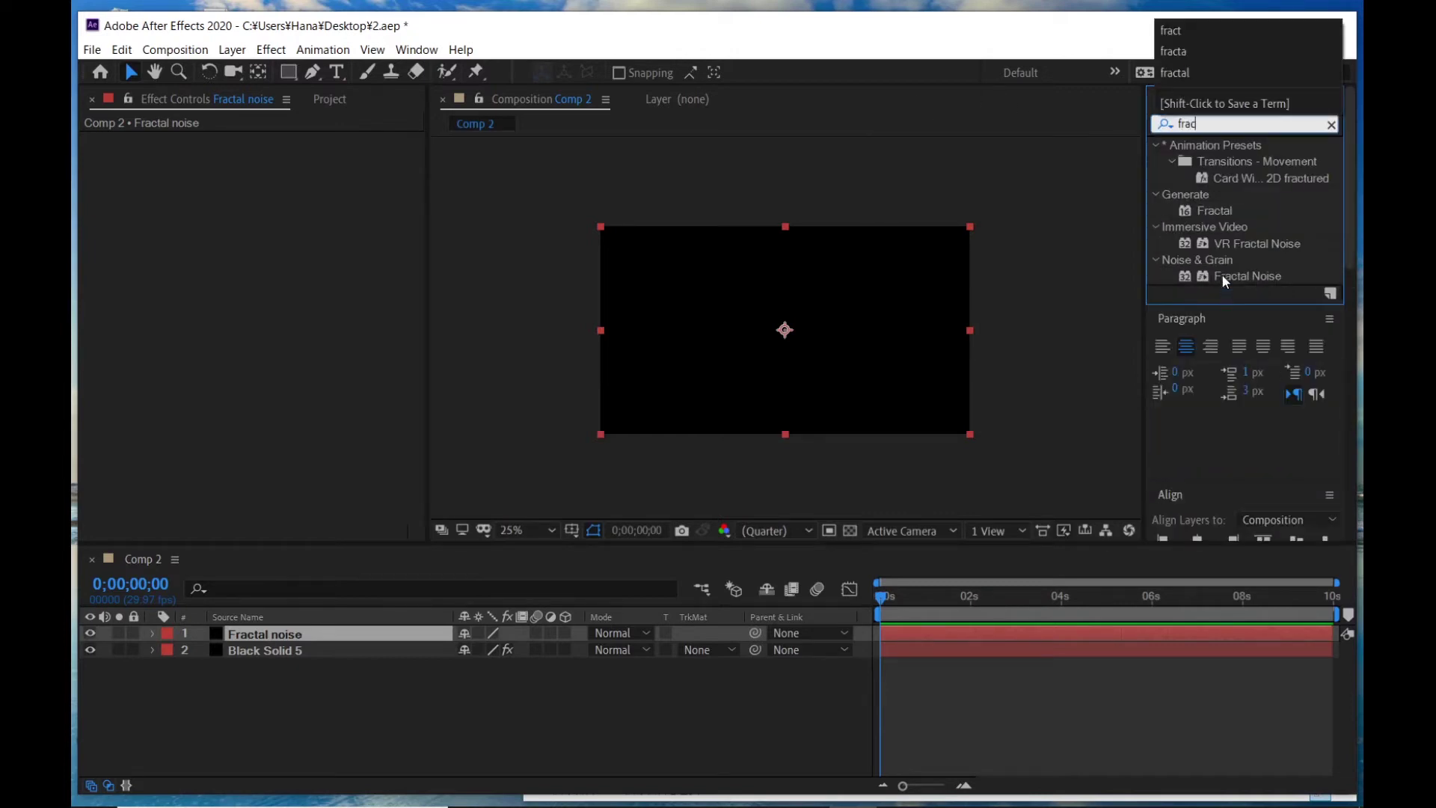
left_click_drag(1225, 276, 250, 634)
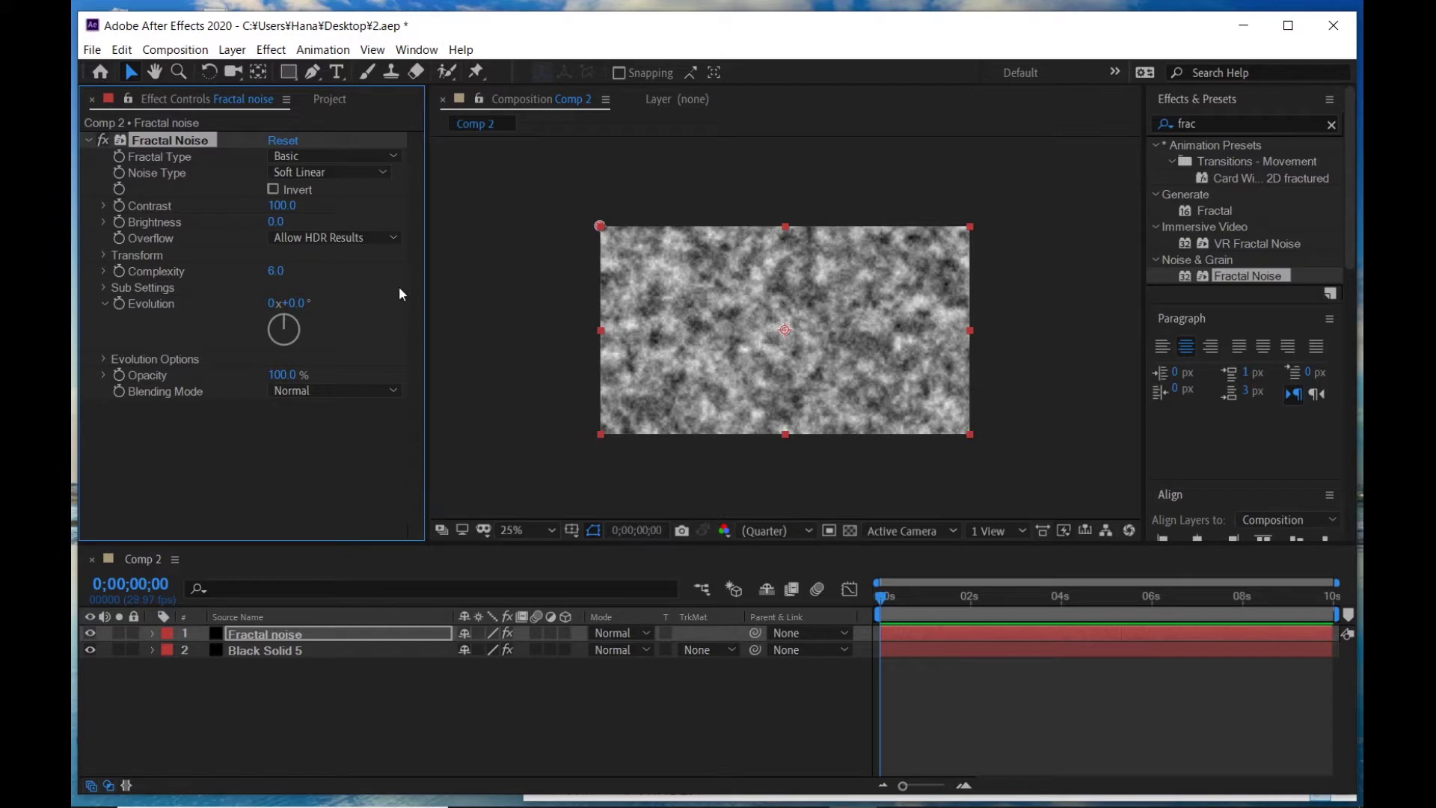
left_click(309, 158)
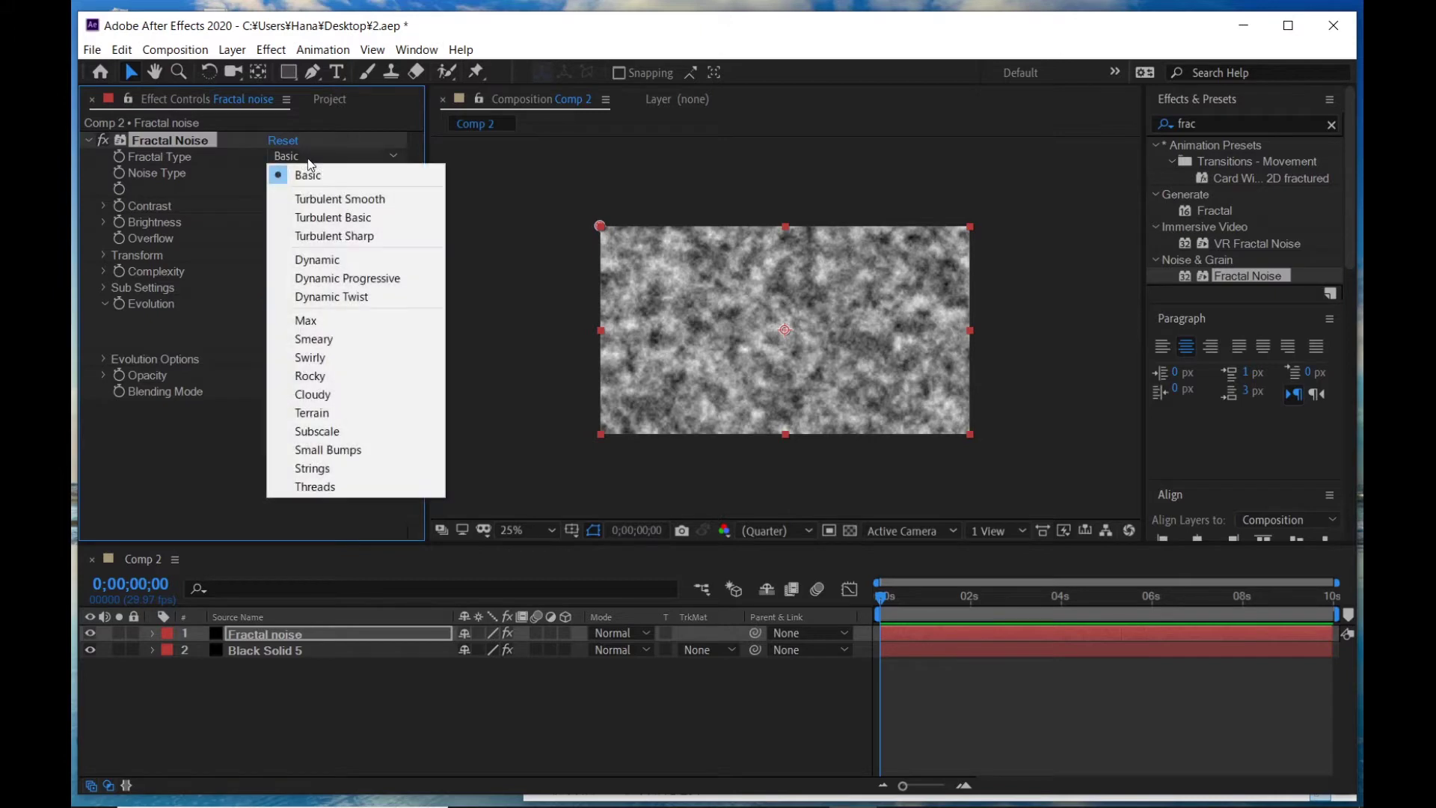
left_click(328, 262)
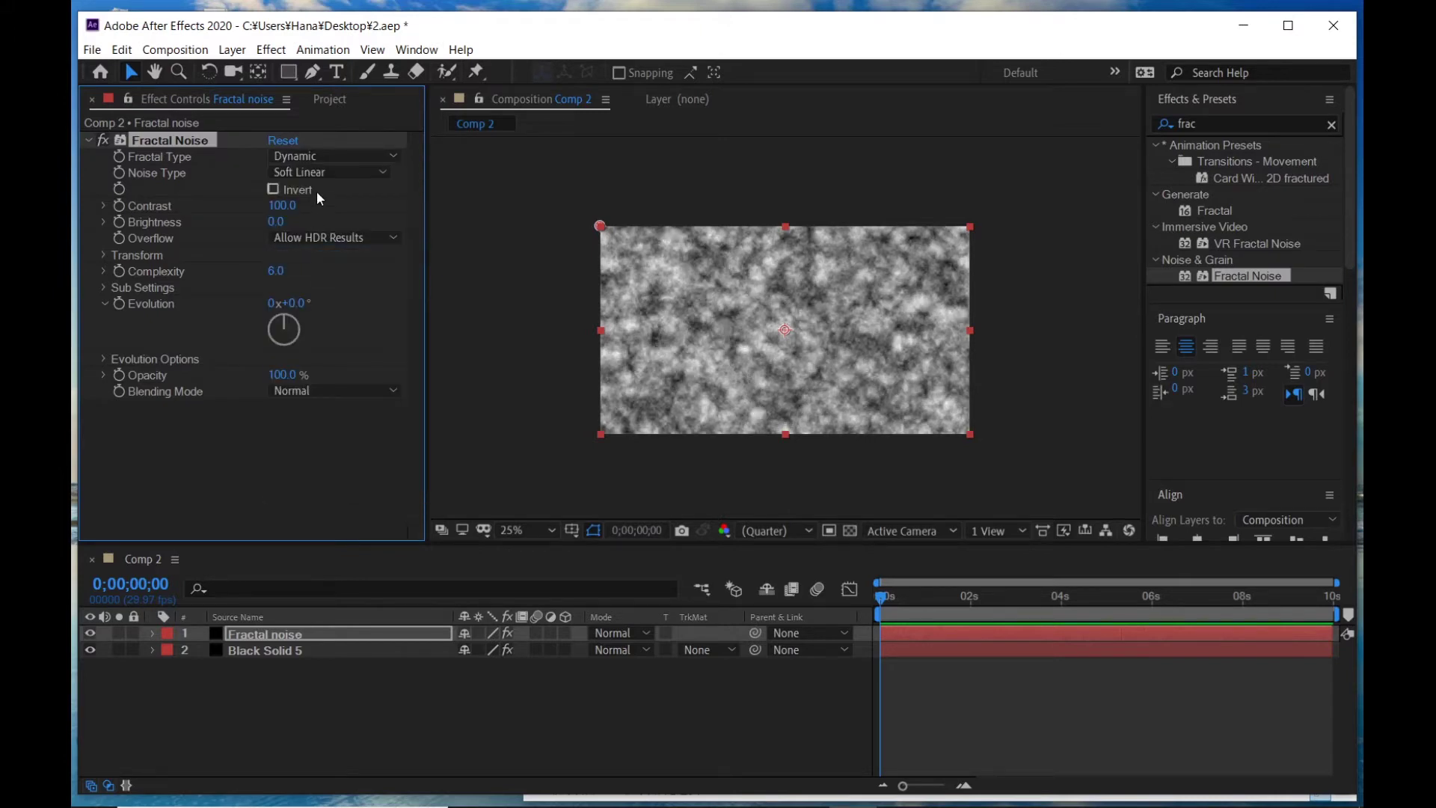
left_click(329, 173)
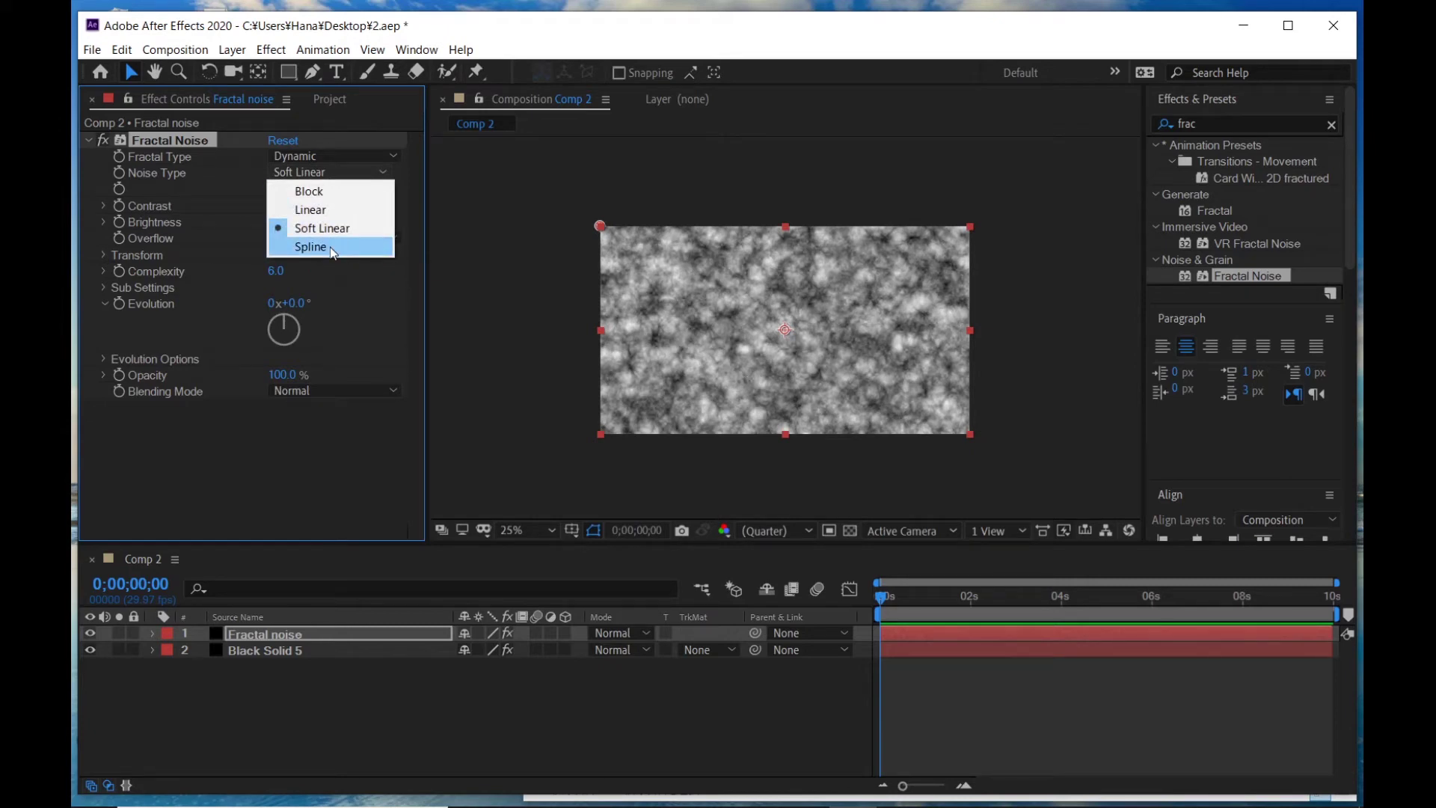
left_click(332, 249)
left_click(572, 333)
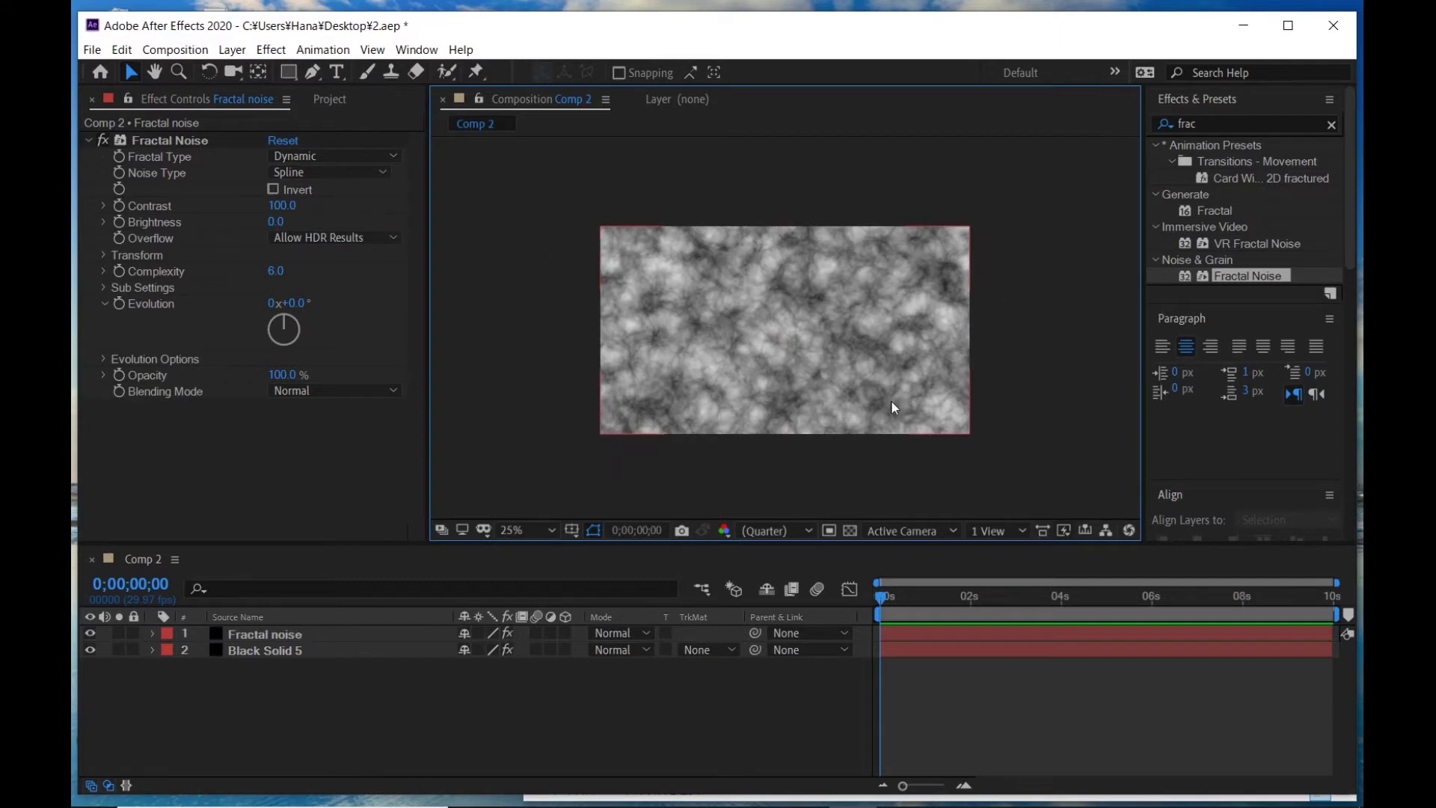
- Apply Tint to the Fractal noise layer and set Map Black To a dark purple
left_click(1212, 119)
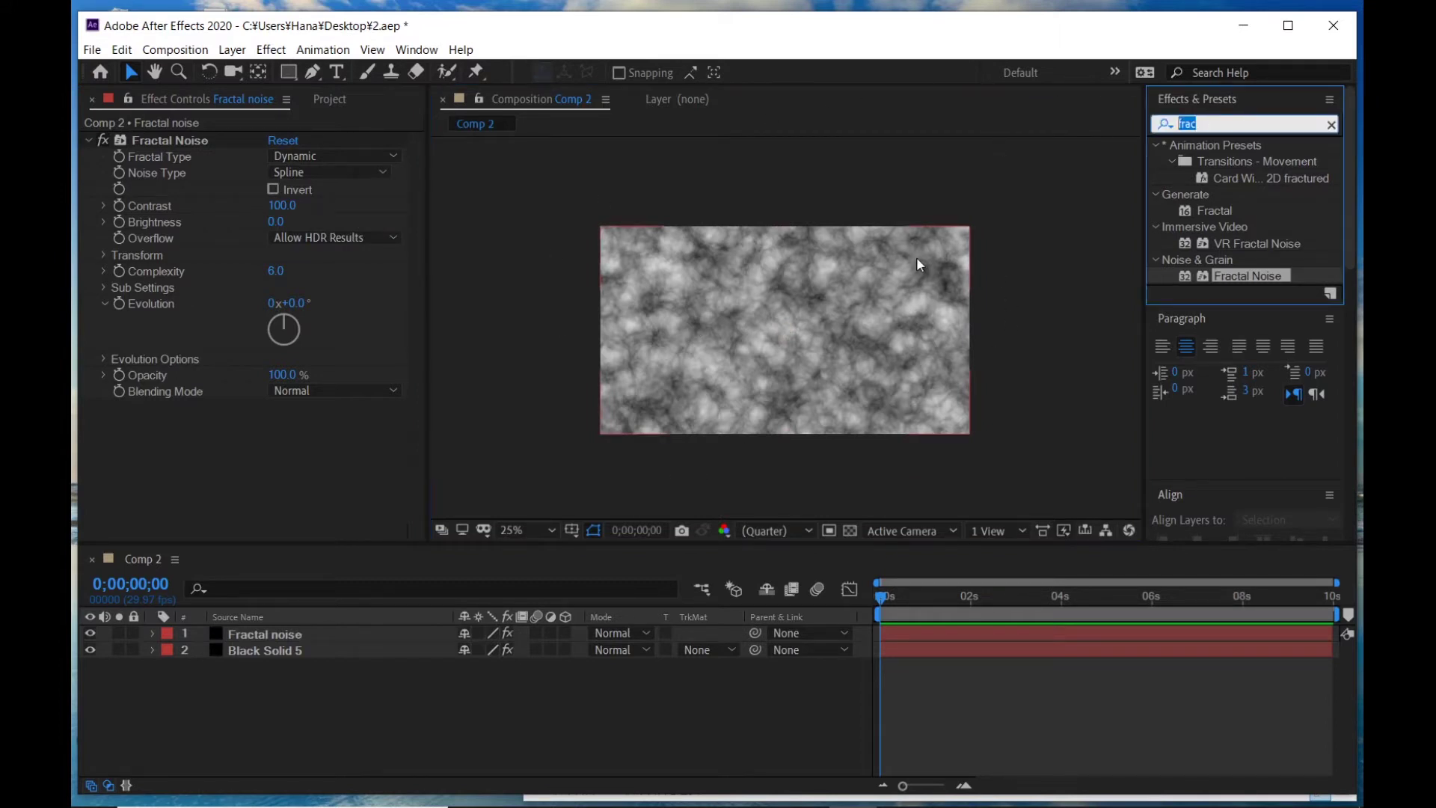
type("tint")
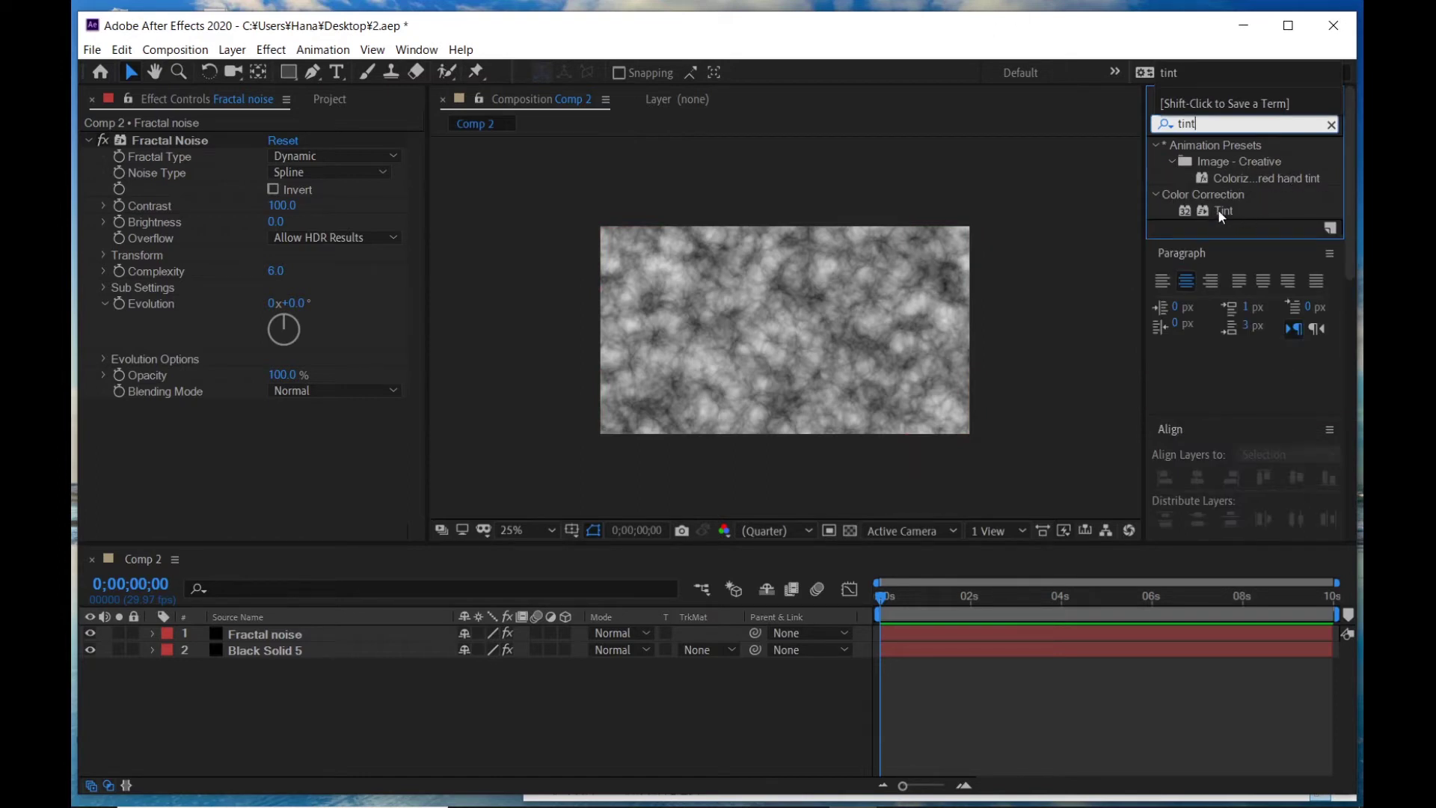
mouse_move(1221, 212)
left_mouse_down()
mouse_move(1161, 247)
mouse_move(187, 492)
mouse_move(181, 472)
left_mouse_up()
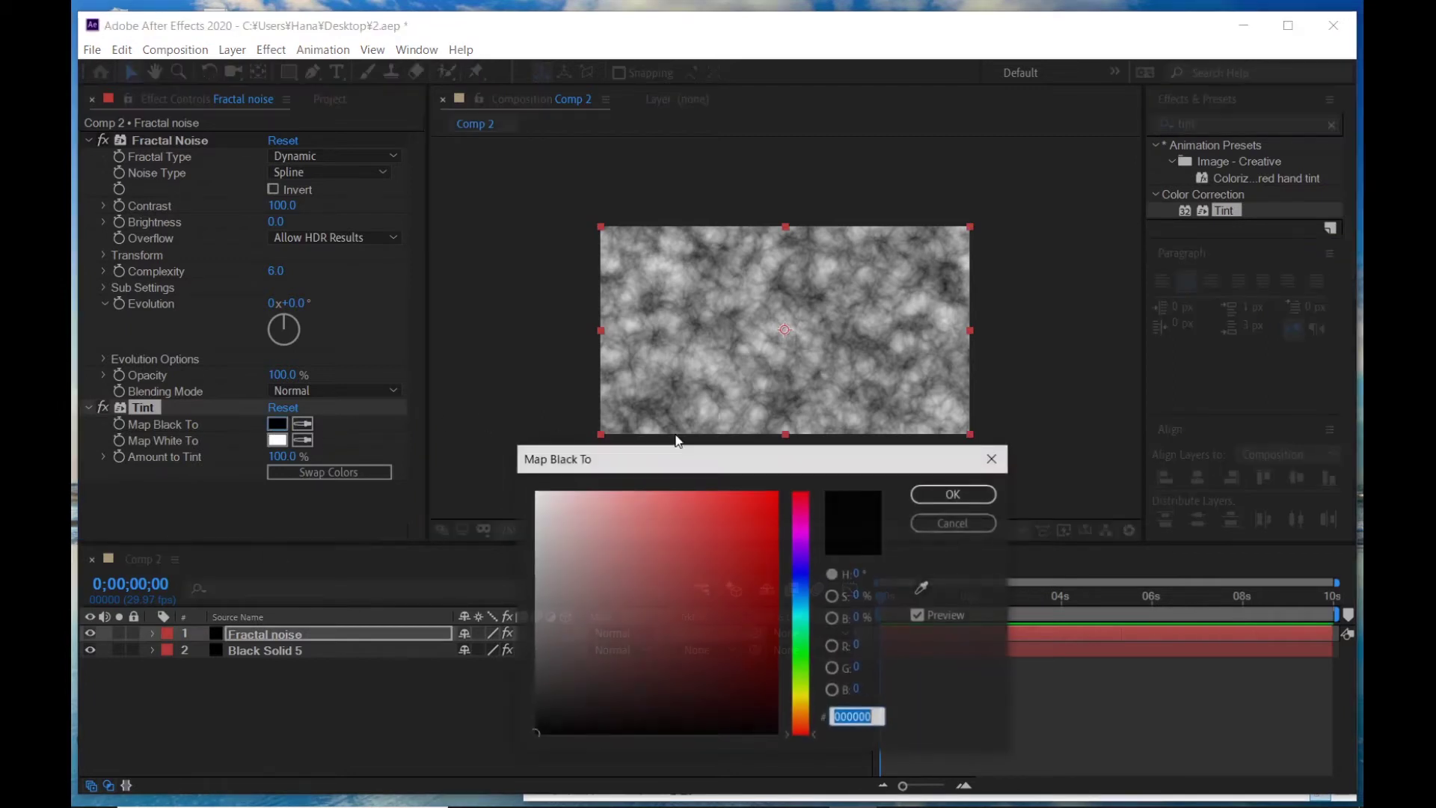
left_click(276, 423)
mouse_move(801, 575)
left_mouse_down()
mouse_move(796, 624)
mouse_move(799, 568)
left_mouse_up()
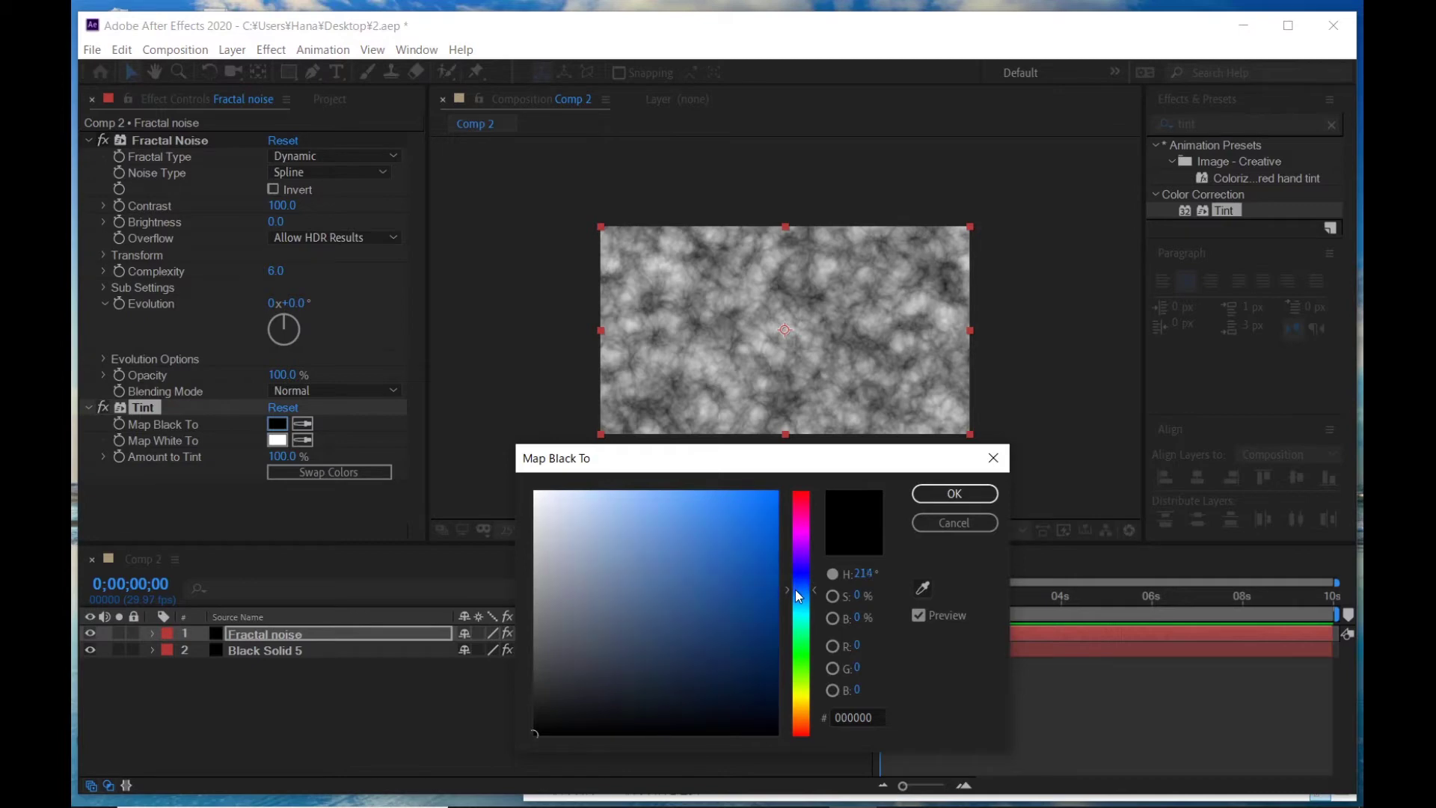
left_click_drag(664, 626, 635, 694)
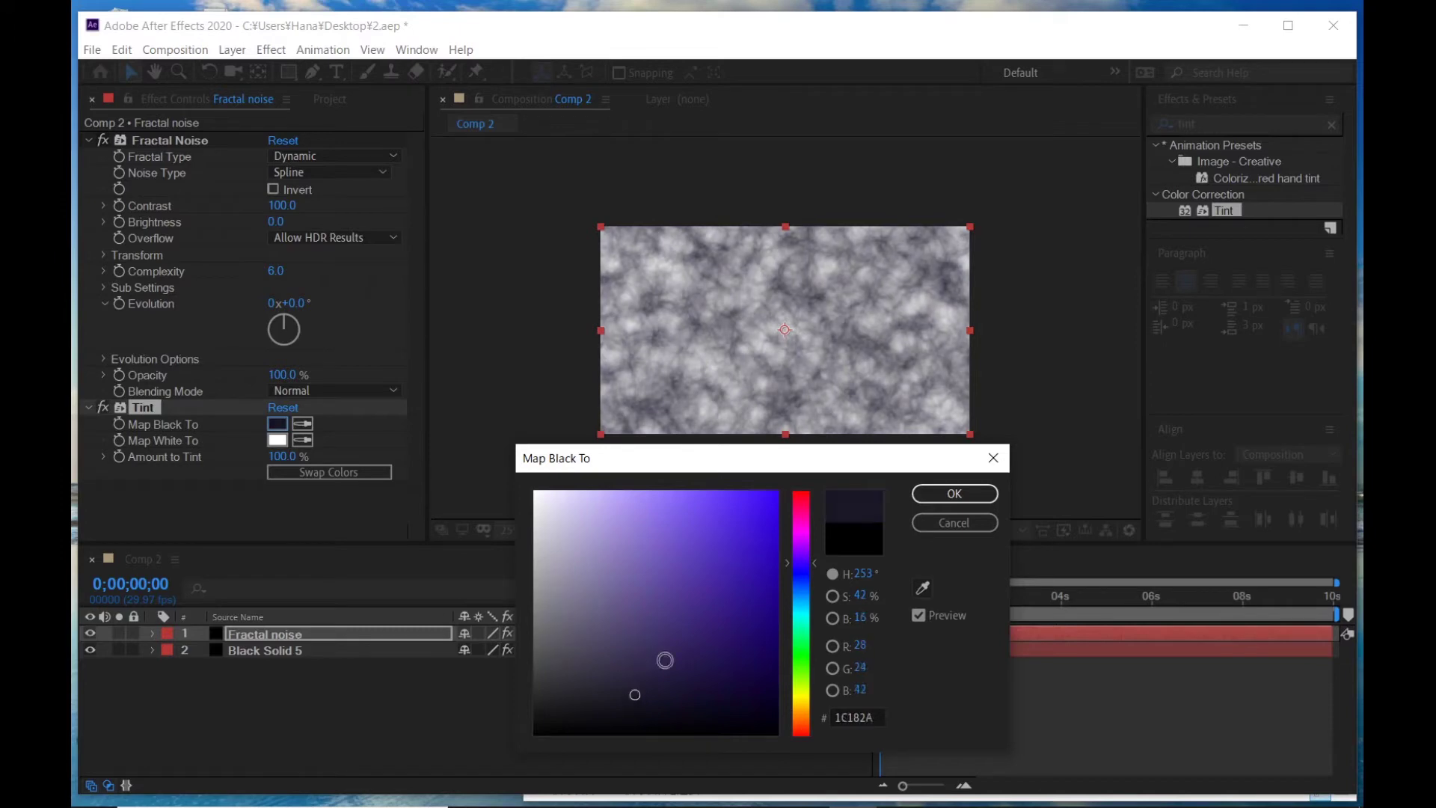
left_click(955, 493)
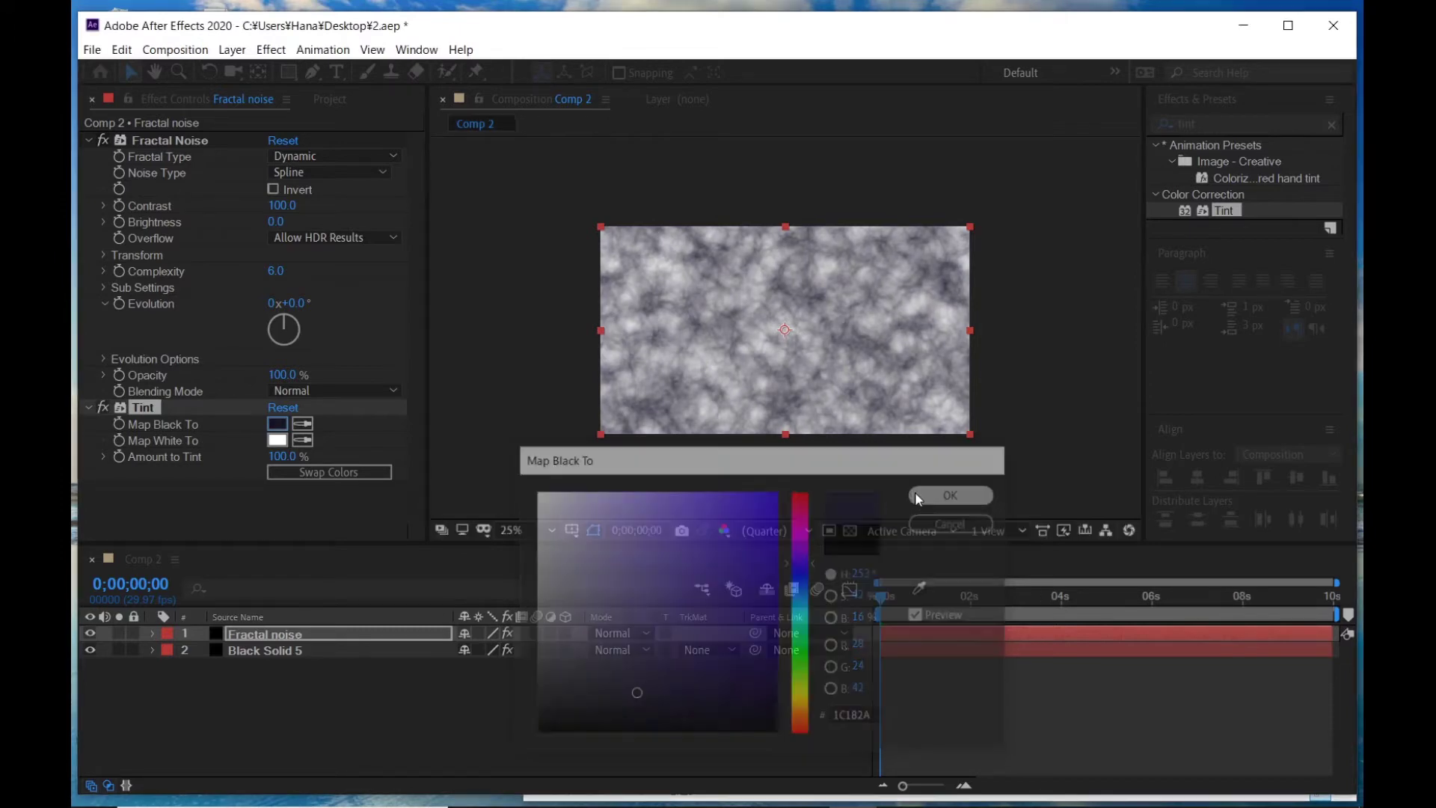
- Set the Tint's Map White To a muted violet, 5D4F77
left_click(276, 440)
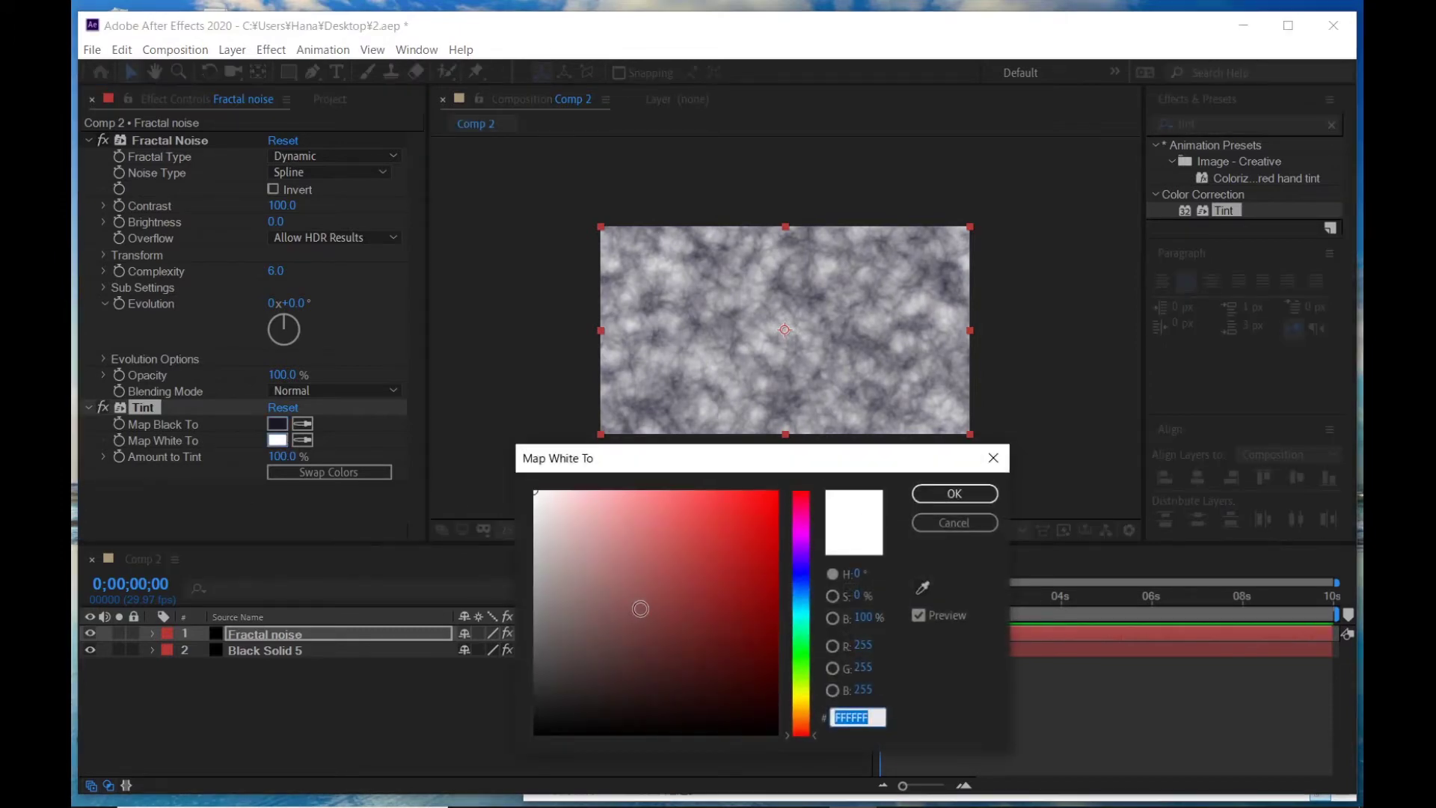
mouse_move(802, 557)
left_mouse_down()
mouse_move(806, 544)
mouse_move(806, 557)
left_mouse_up()
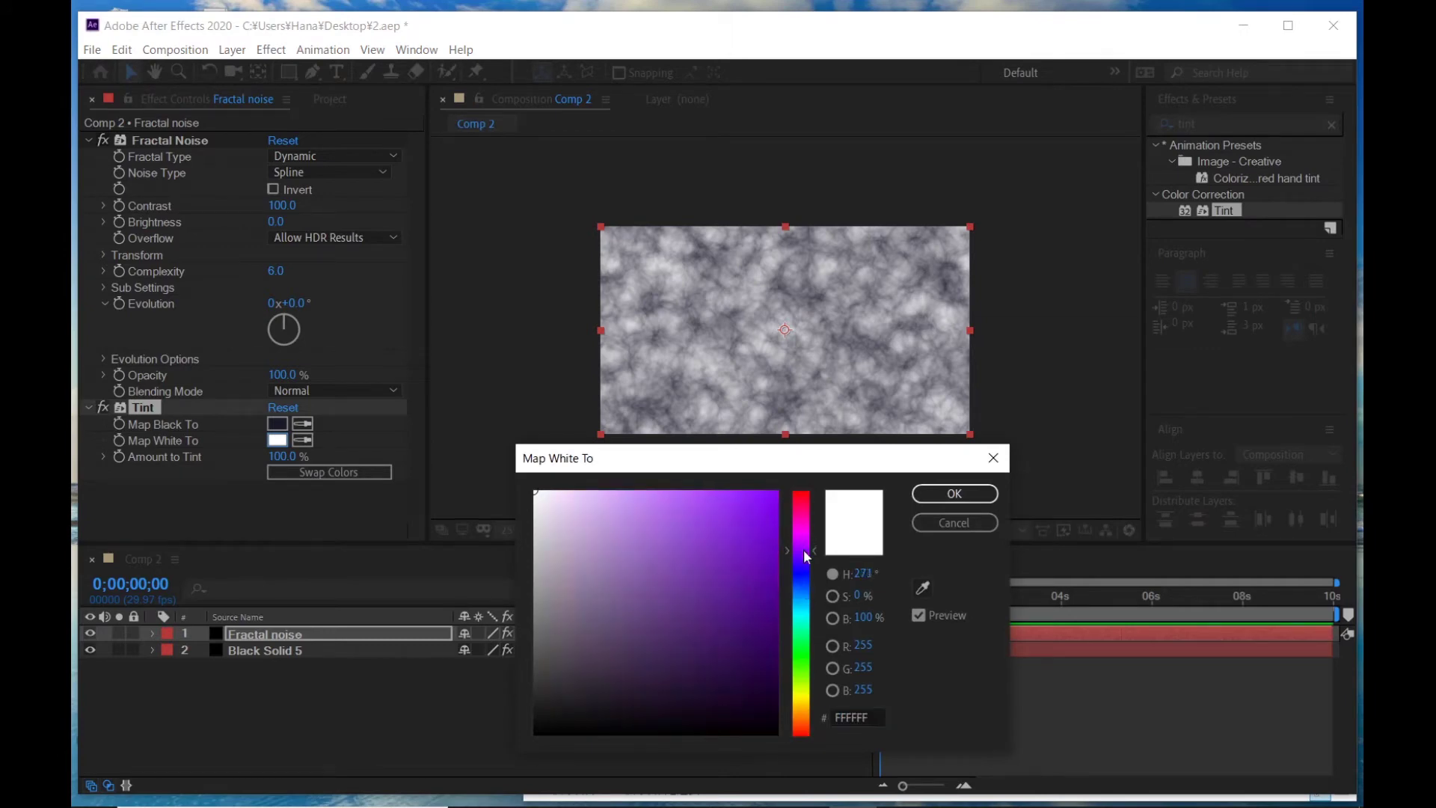
left_click_drag(642, 599, 611, 633)
left_click_drag(612, 623, 631, 595)
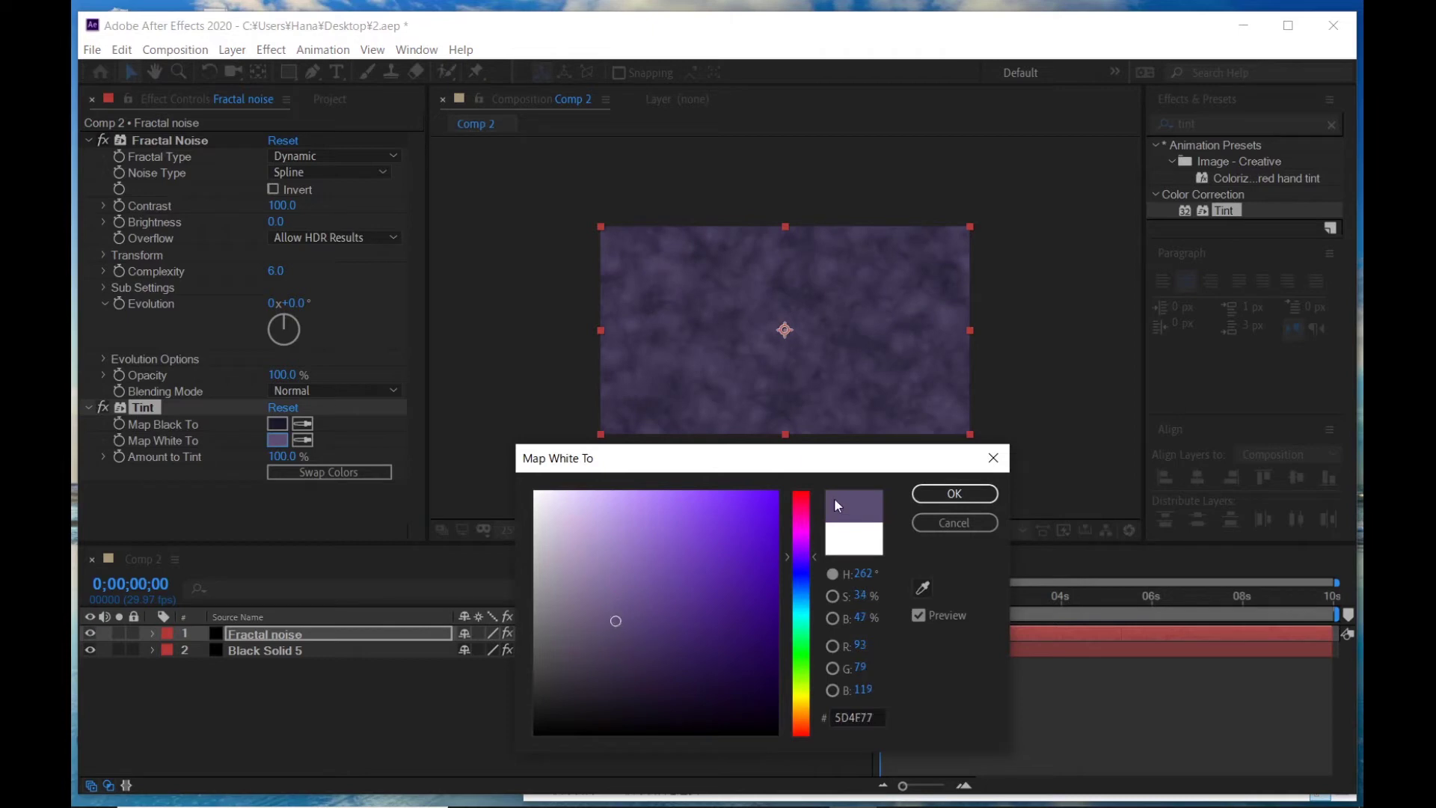
left_click(954, 493)
left_click(341, 718)
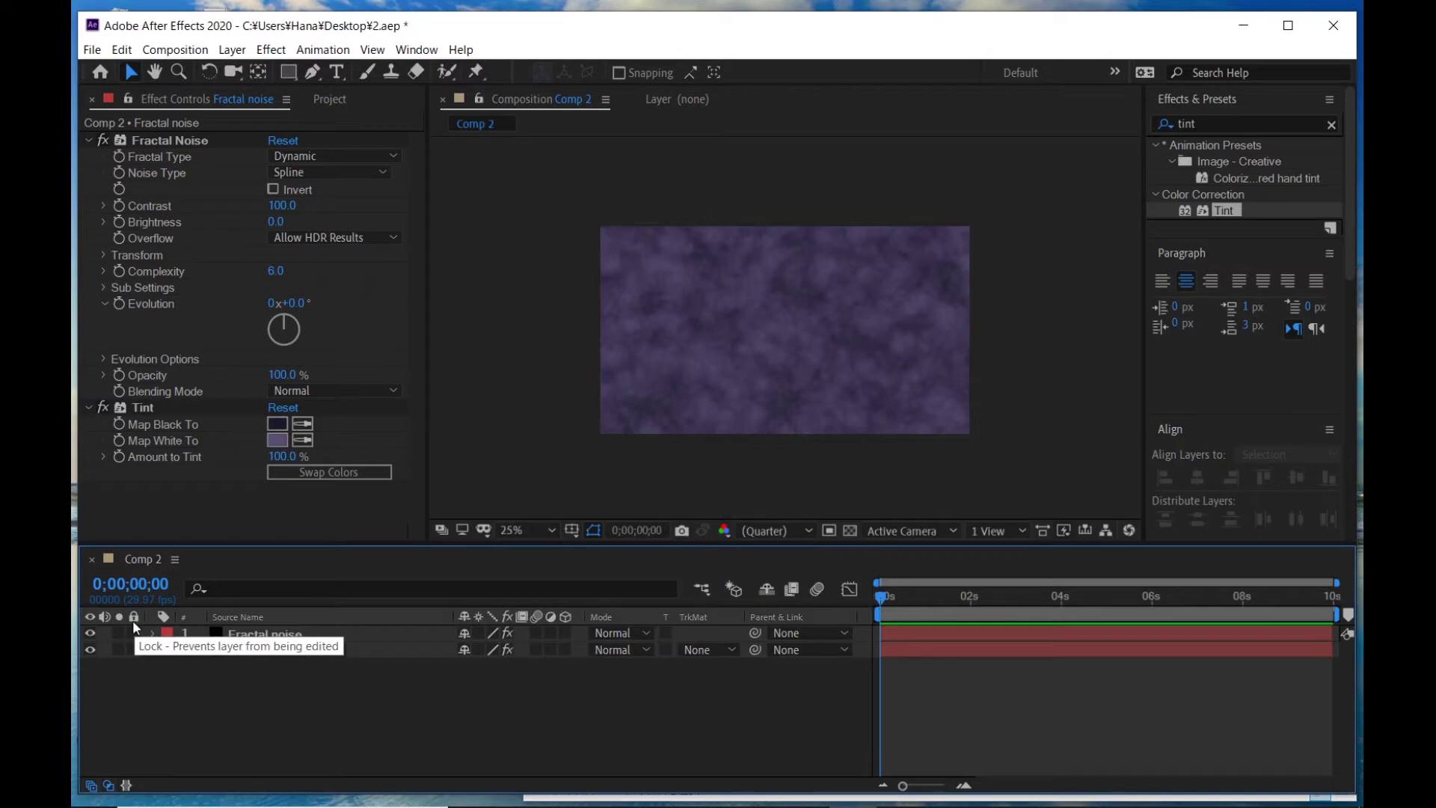
- Pre-compose the Fractal noise layer into Fractal noise Comp 1, moving all attributes inside
left_click(235, 634)
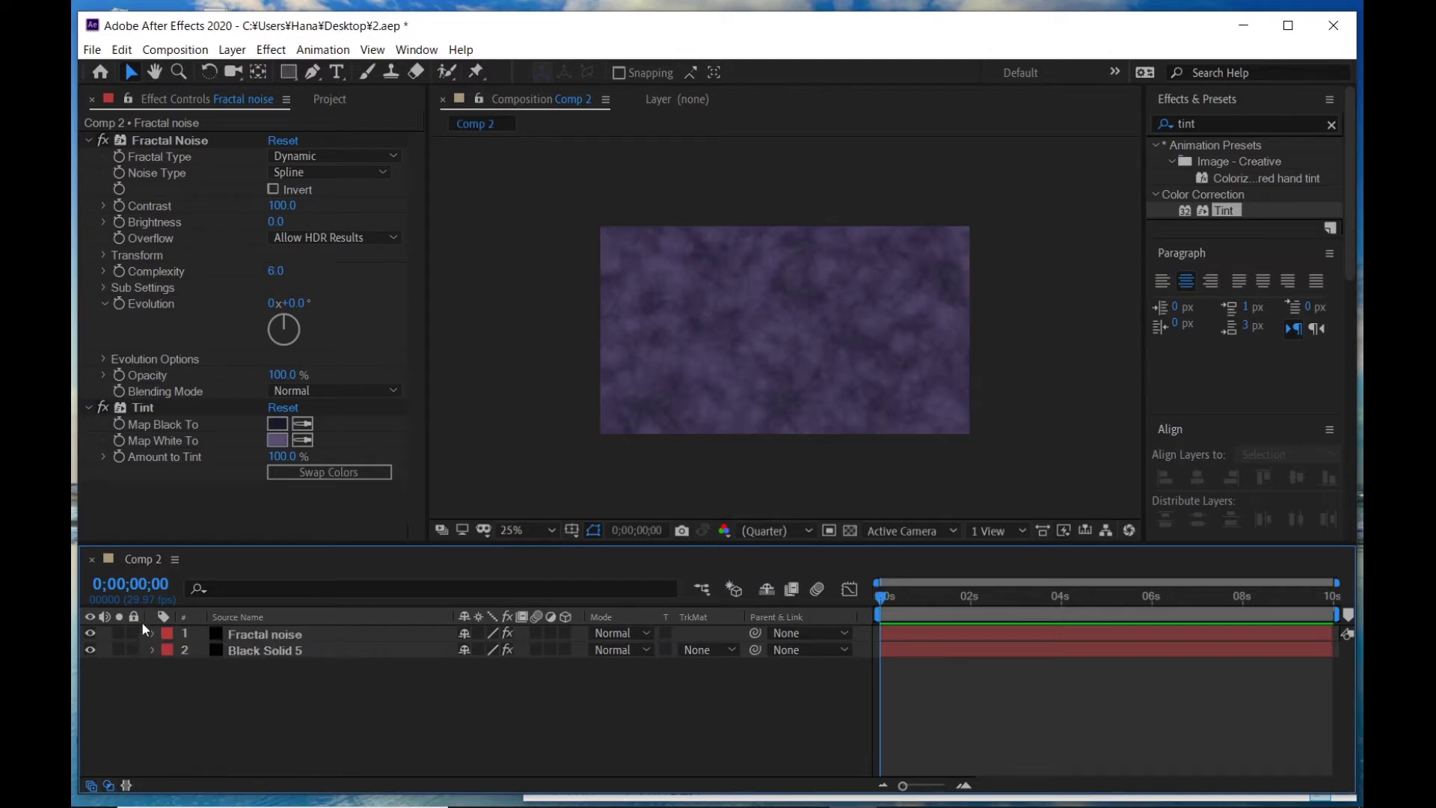
right_click(243, 632)
left_click(279, 546)
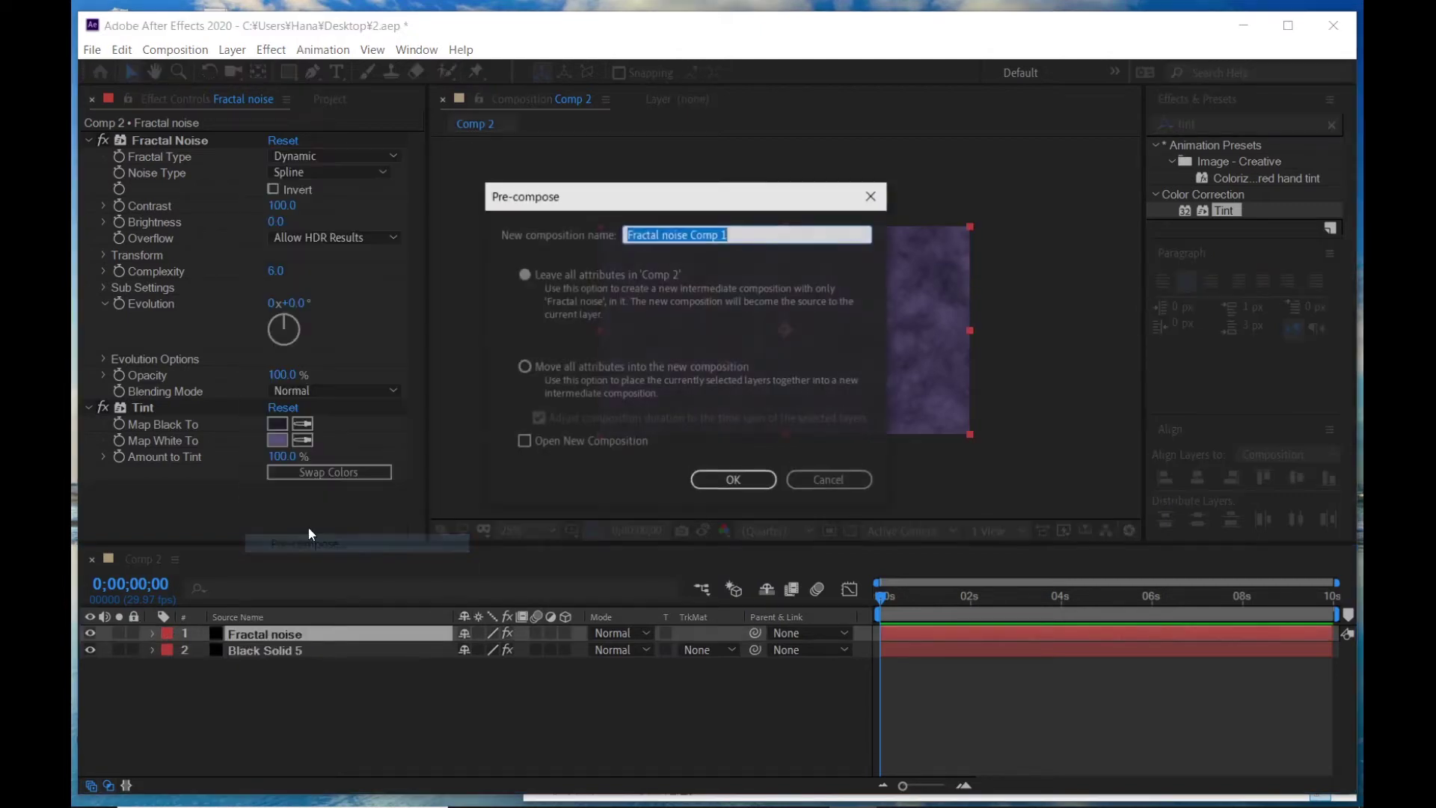
left_click(581, 365)
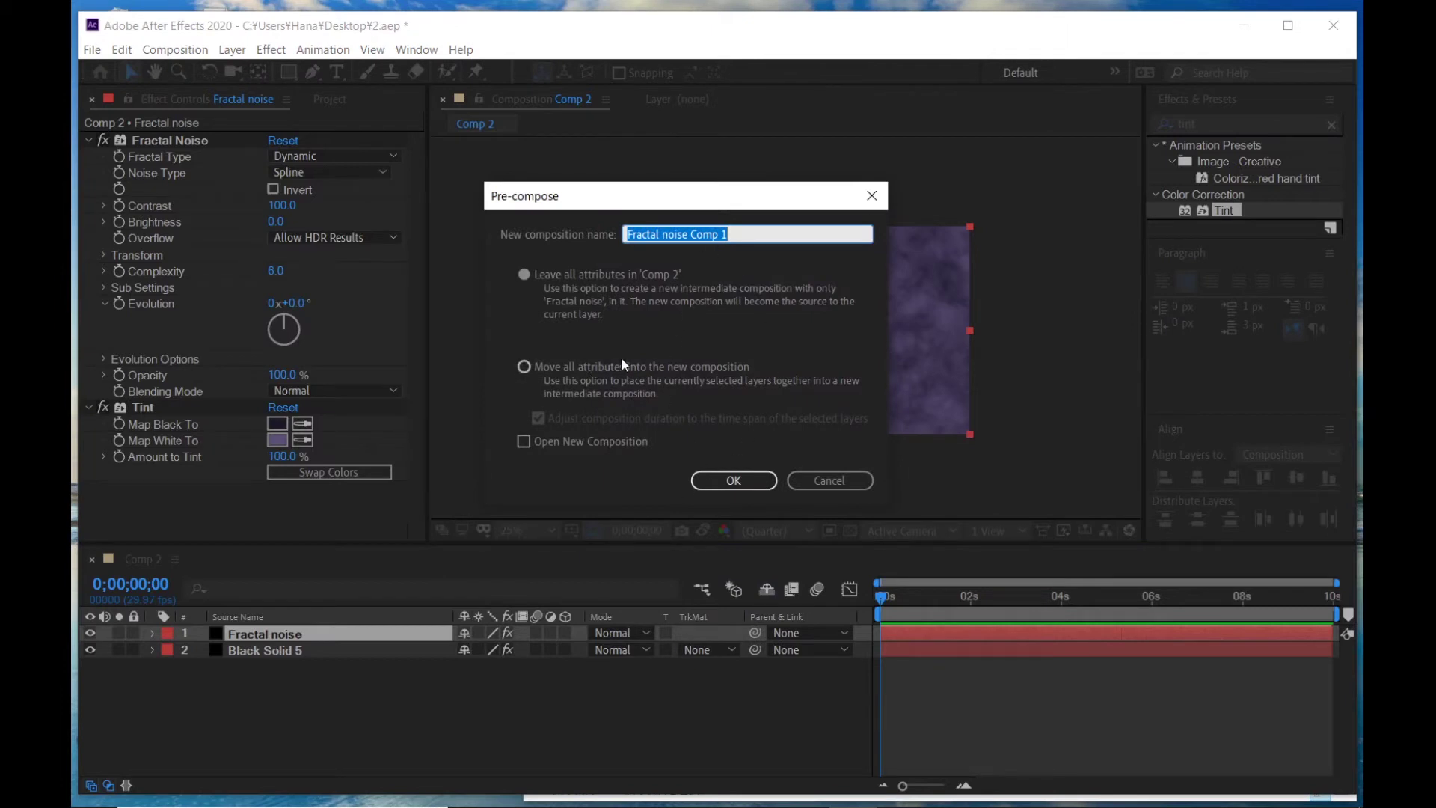
left_click(712, 478)
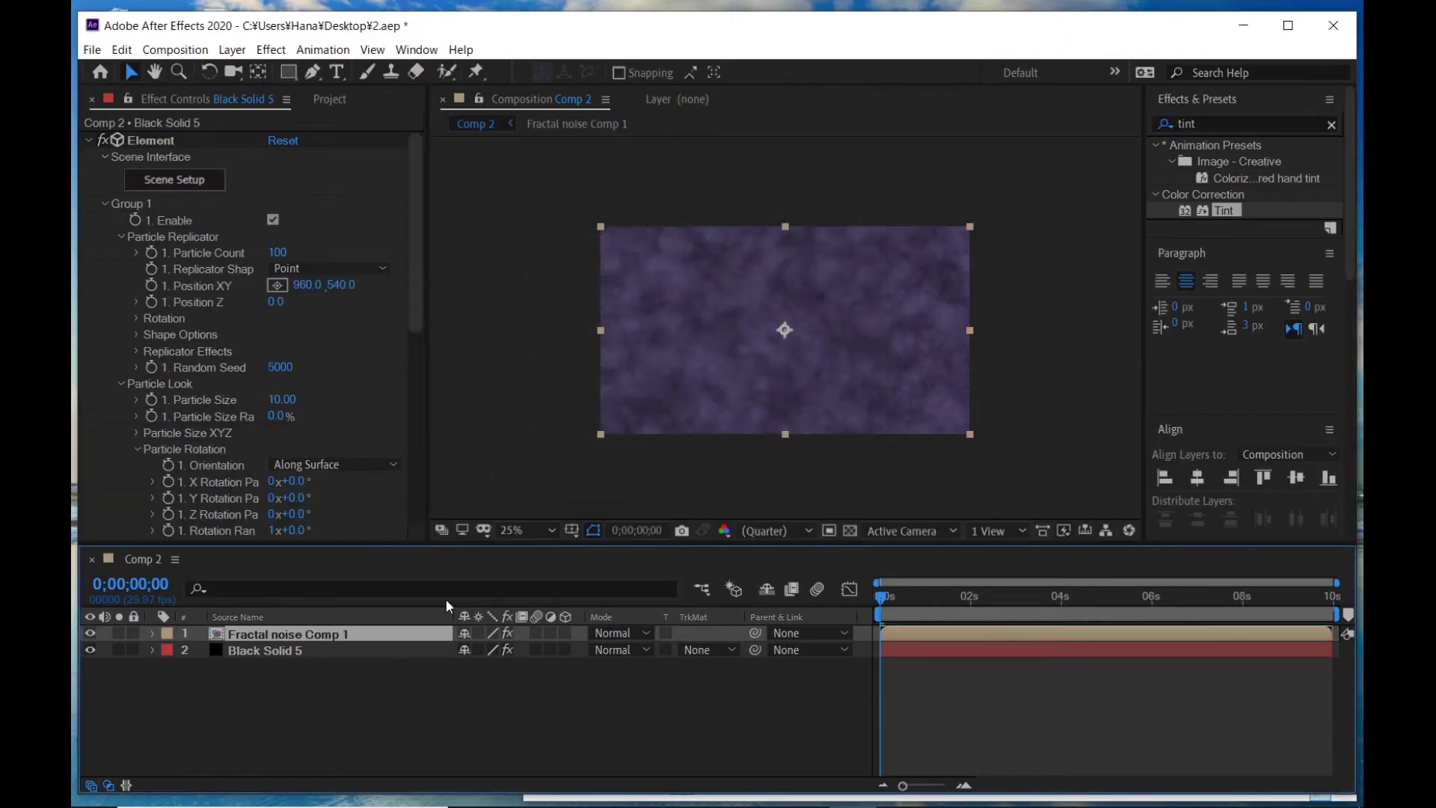
- Toggle the noise comp's visibility to inspect the virus render beneath it
left_click(88, 633)
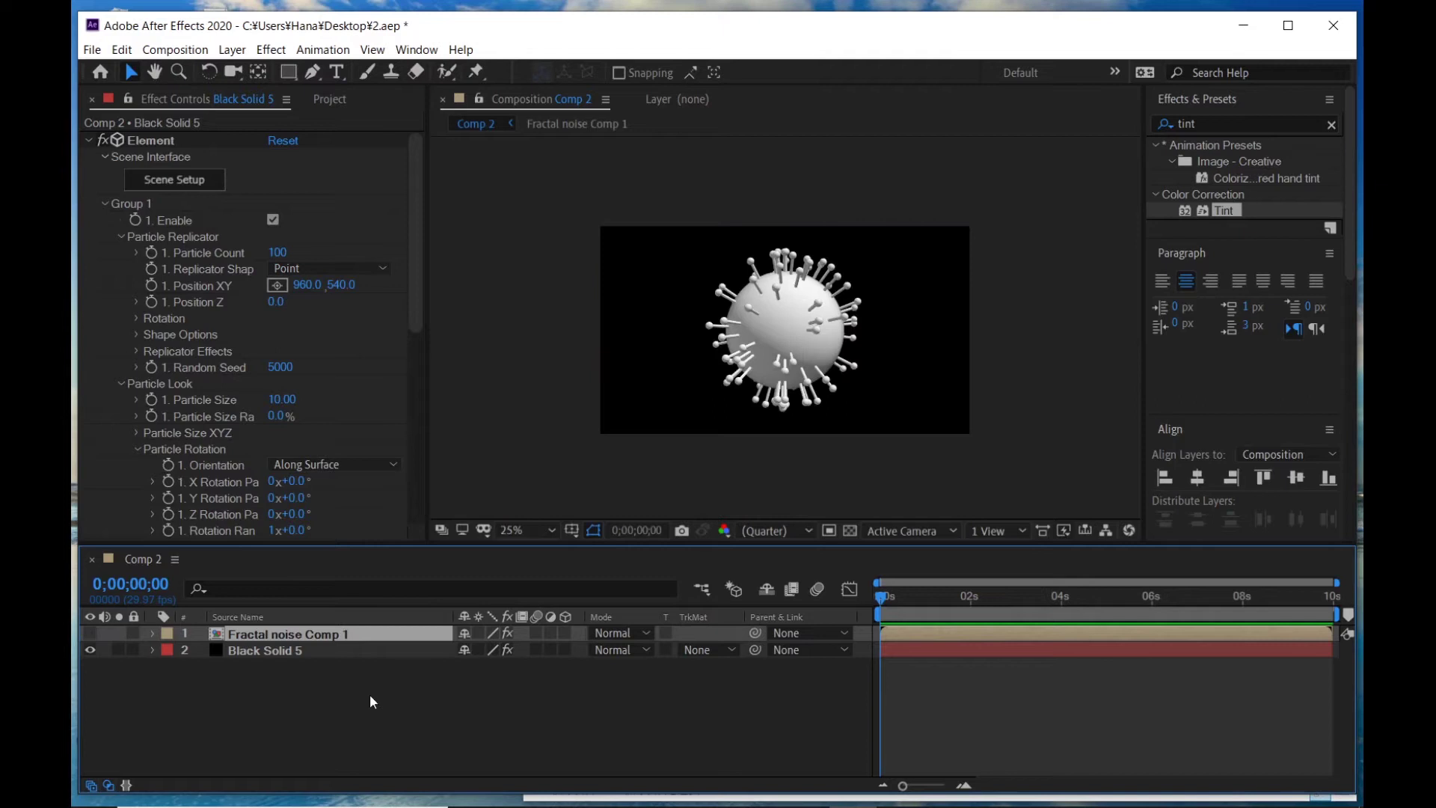
left_click(509, 701)
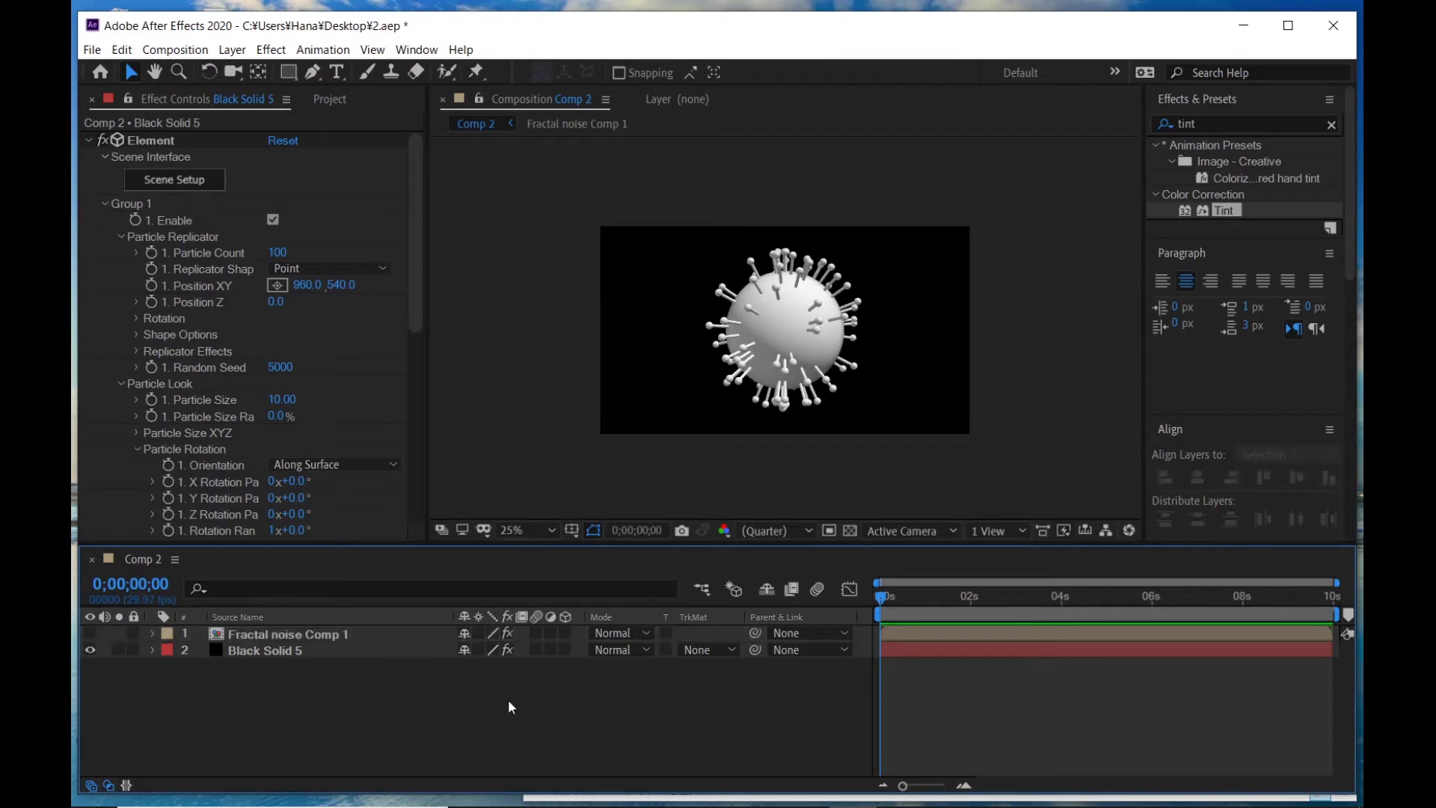
key("ctrl+z")
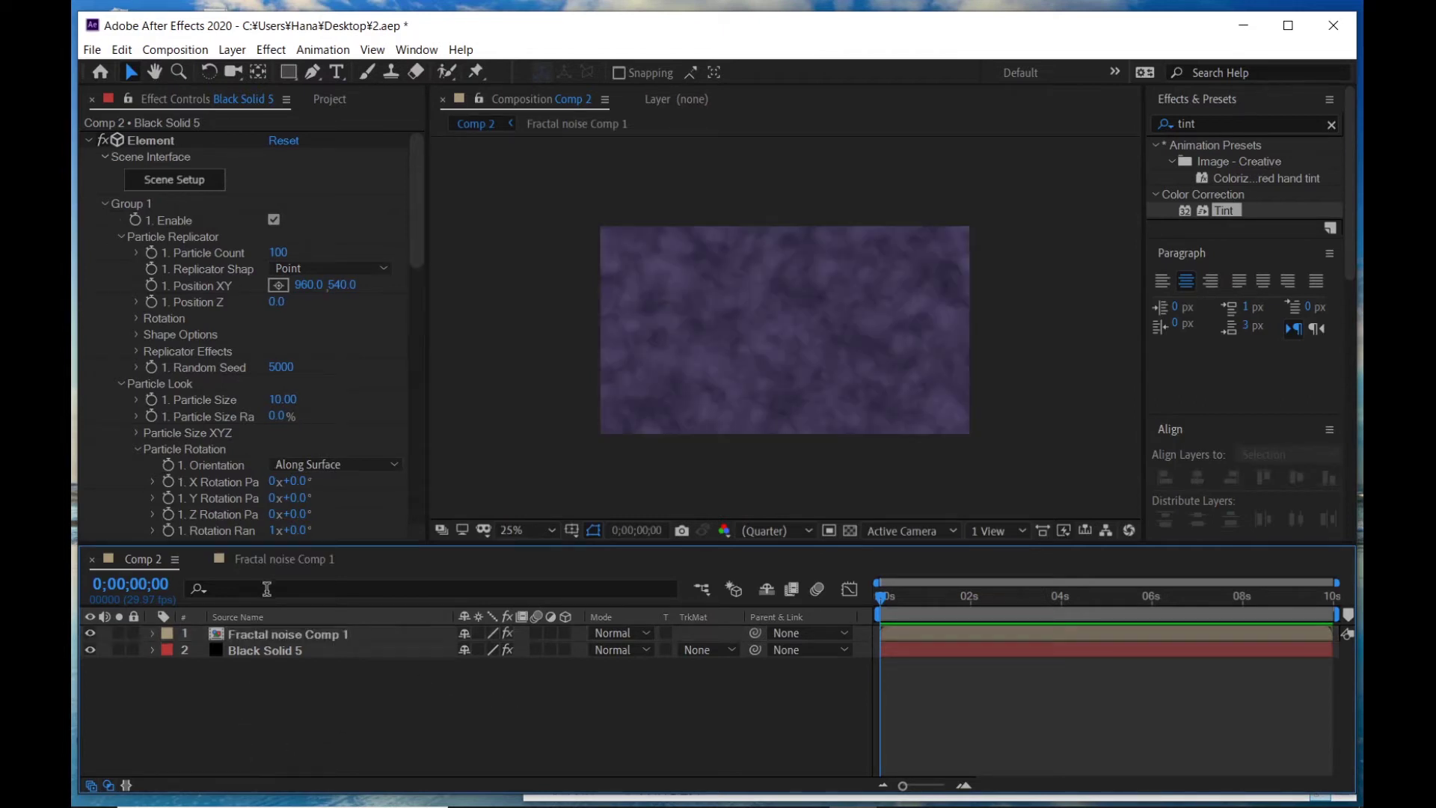
left_click(329, 633)
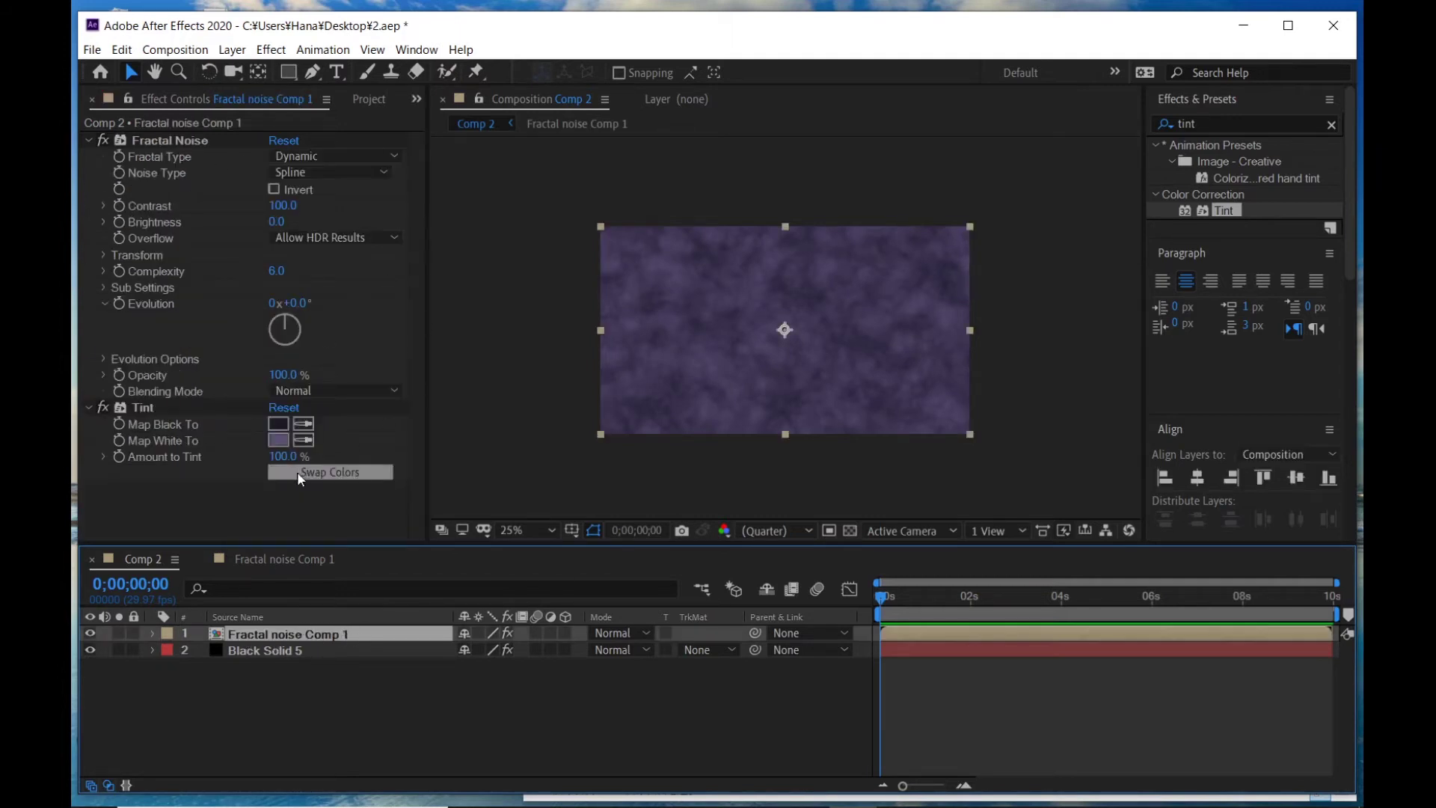
left_click(295, 651)
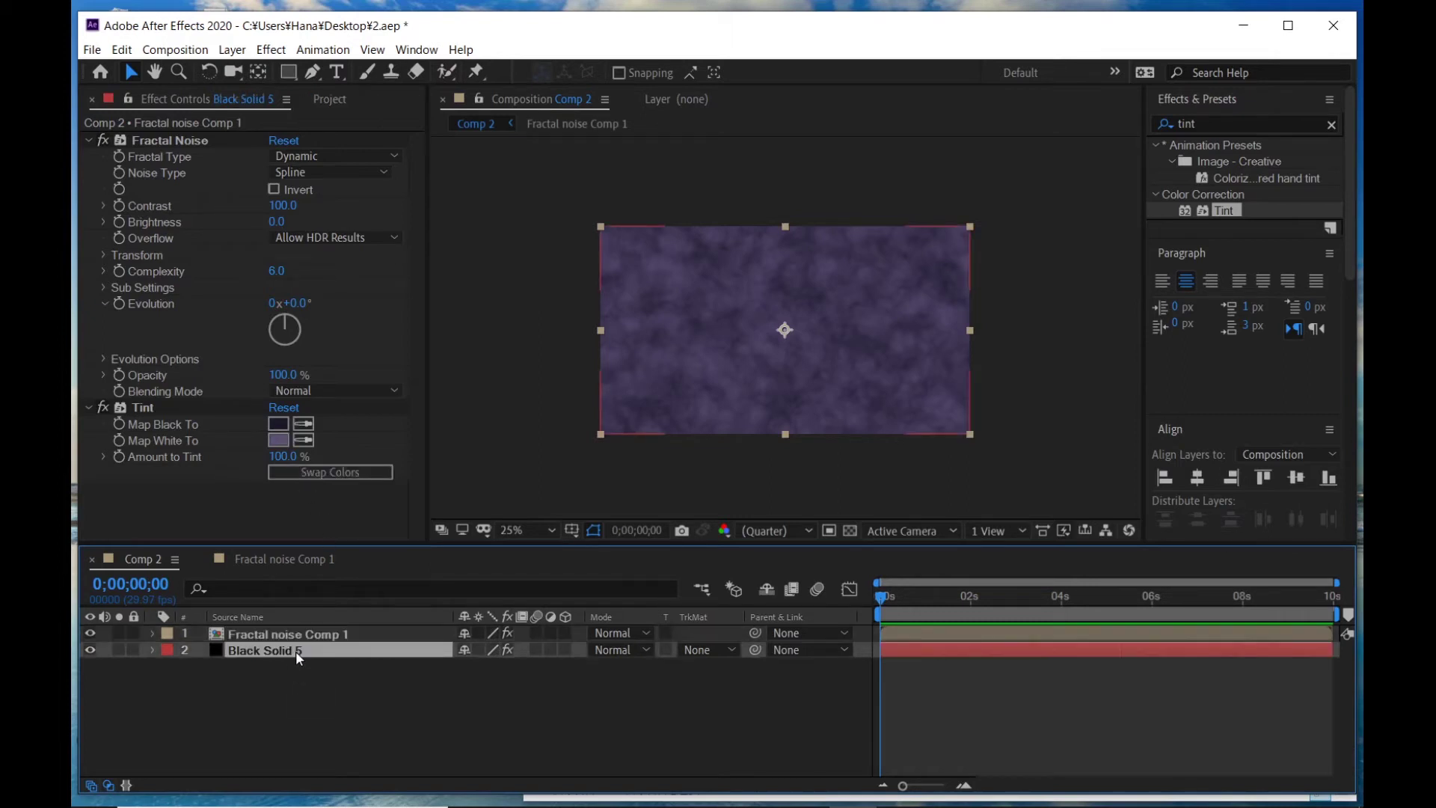
left_click(90, 633)
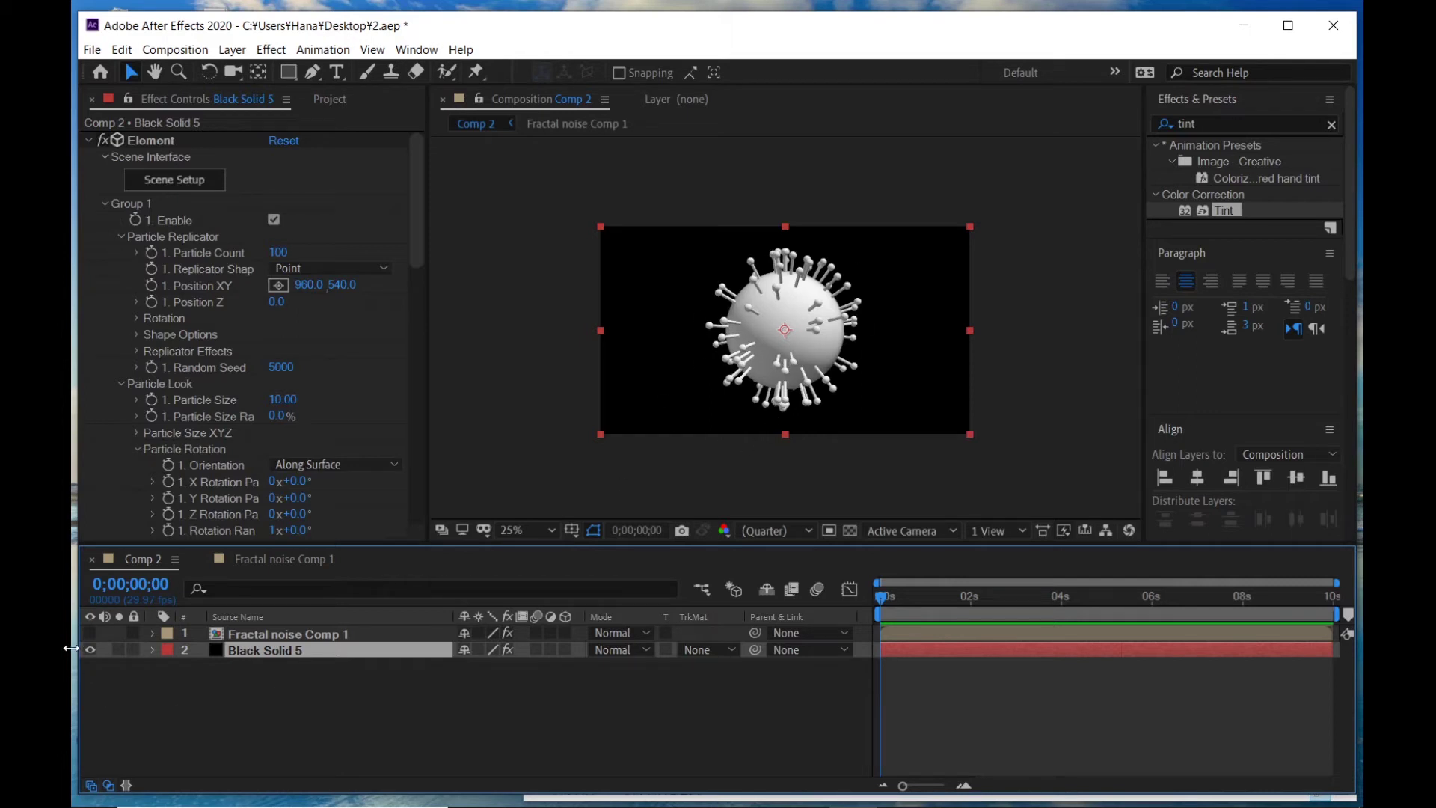
- Pre-compose Fractal noise Comp 1 into Fractal noise Comp 2, moving all attributes, then select Black Solid 5
left_click(272, 631)
right_click(273, 631)
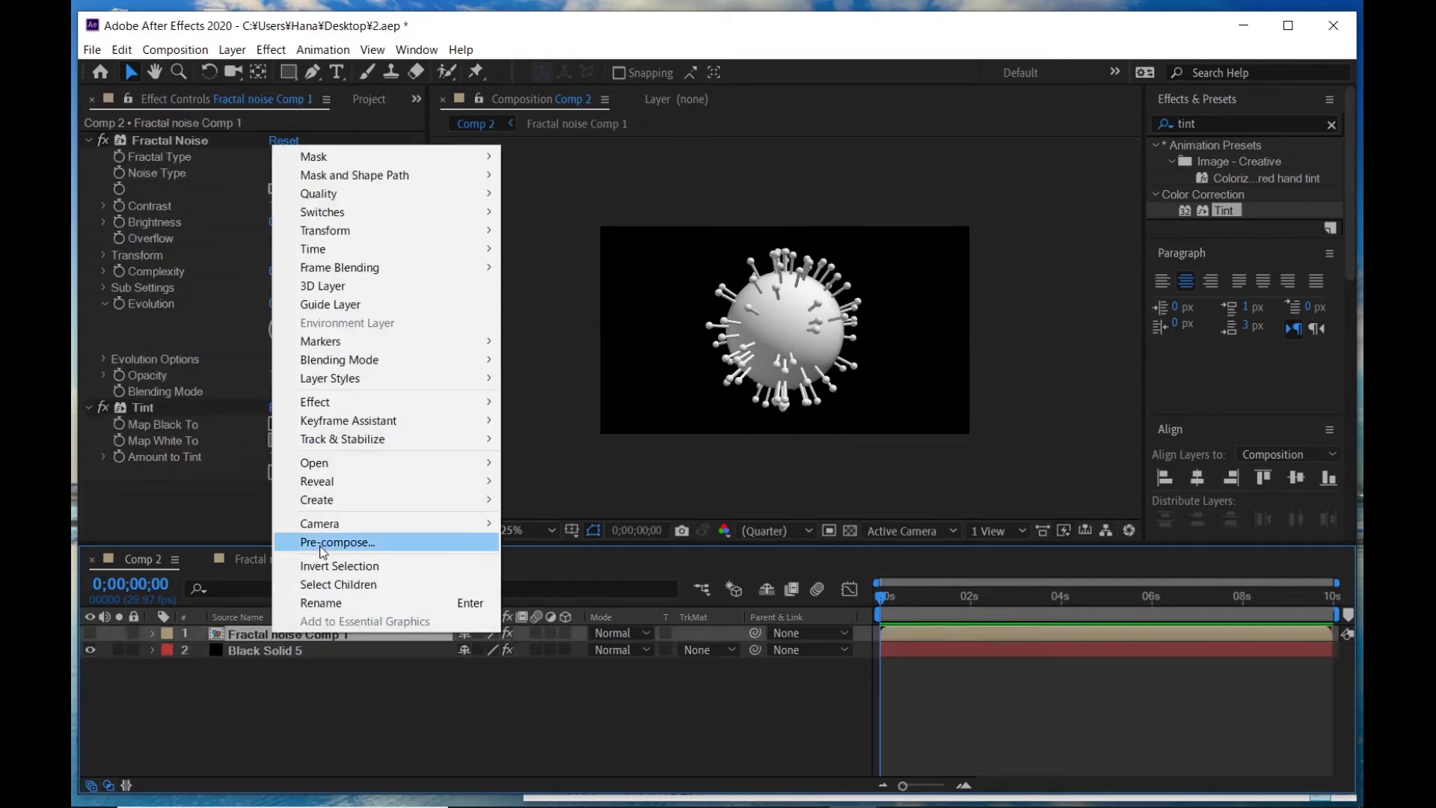
left_click(323, 543)
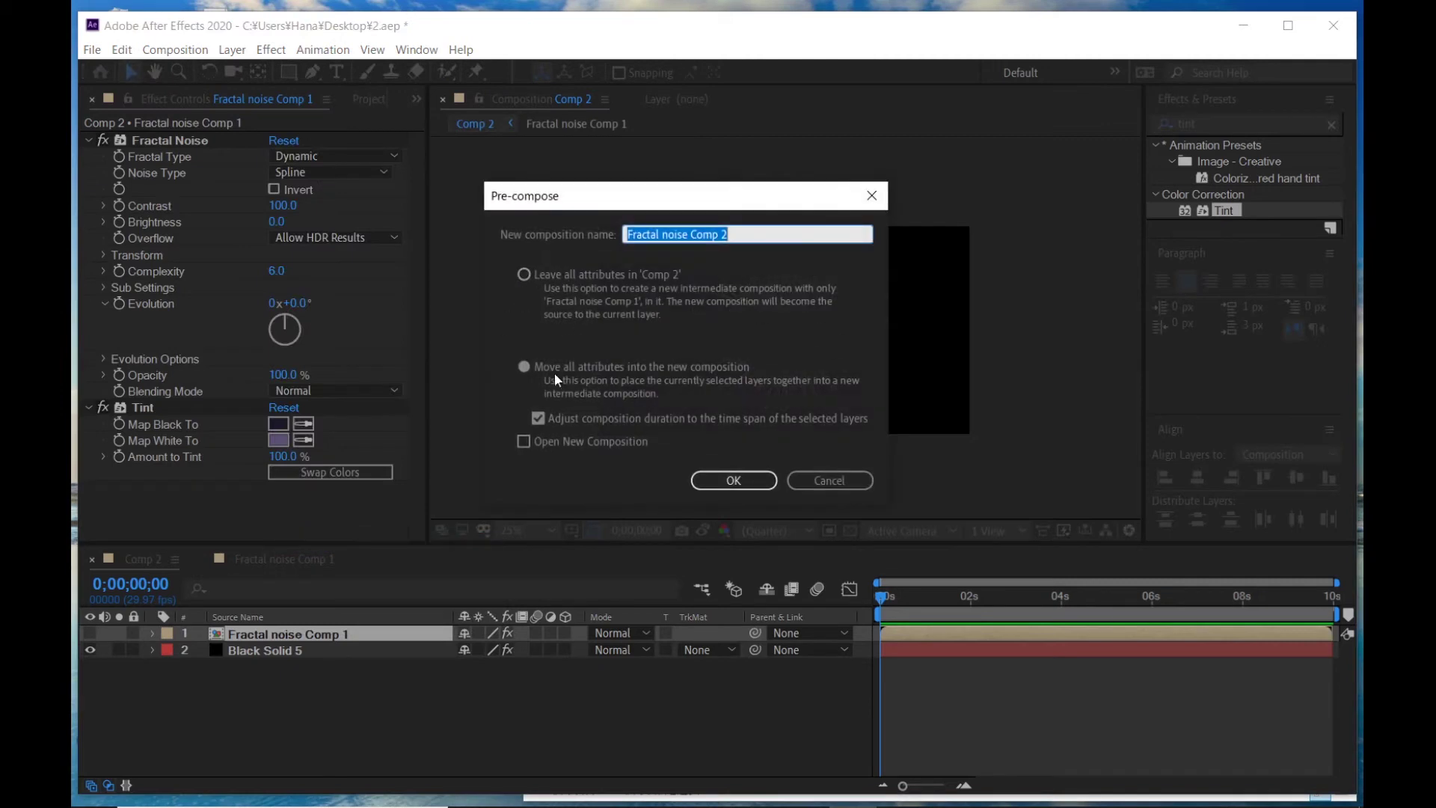
left_click(535, 370)
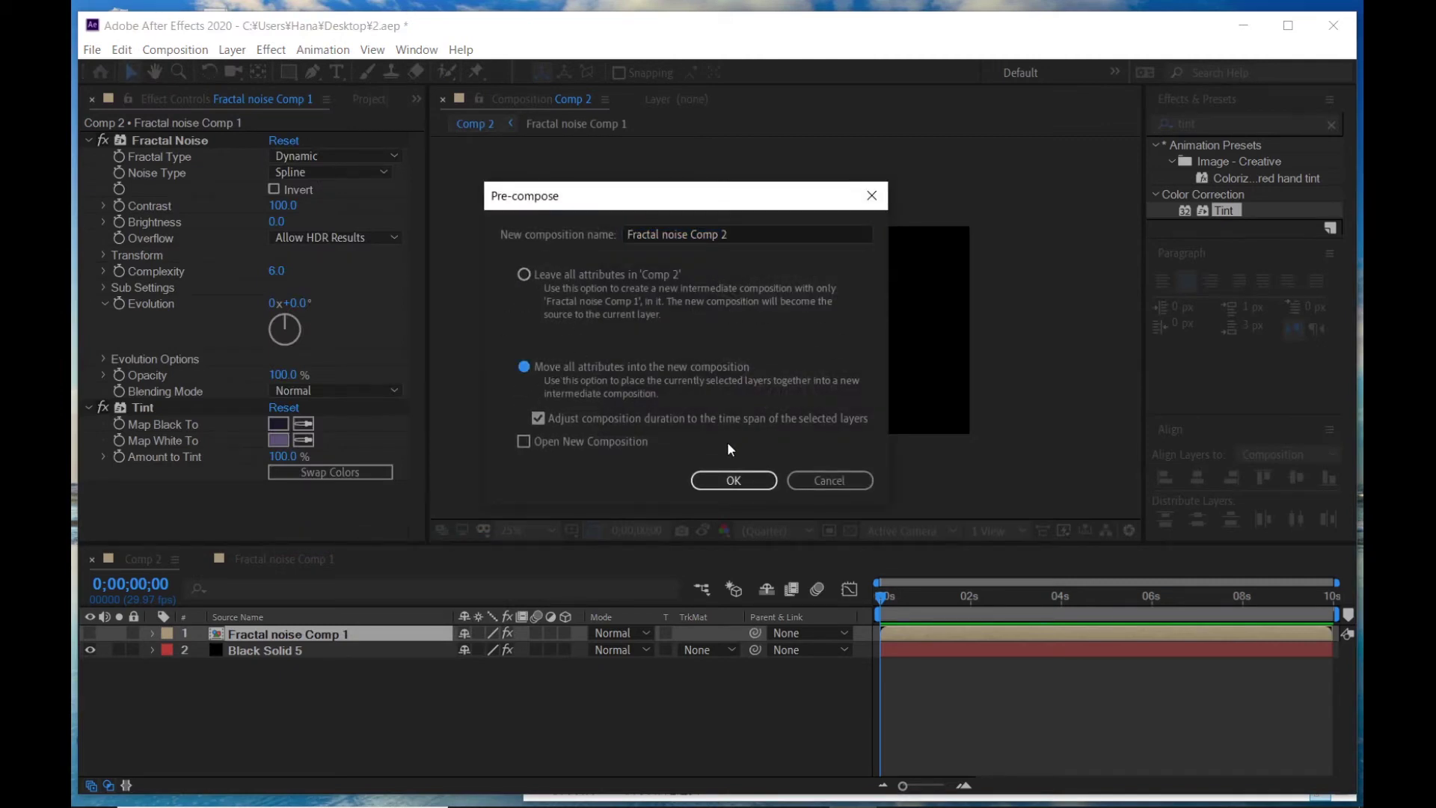
left_click(734, 479)
left_click(255, 656)
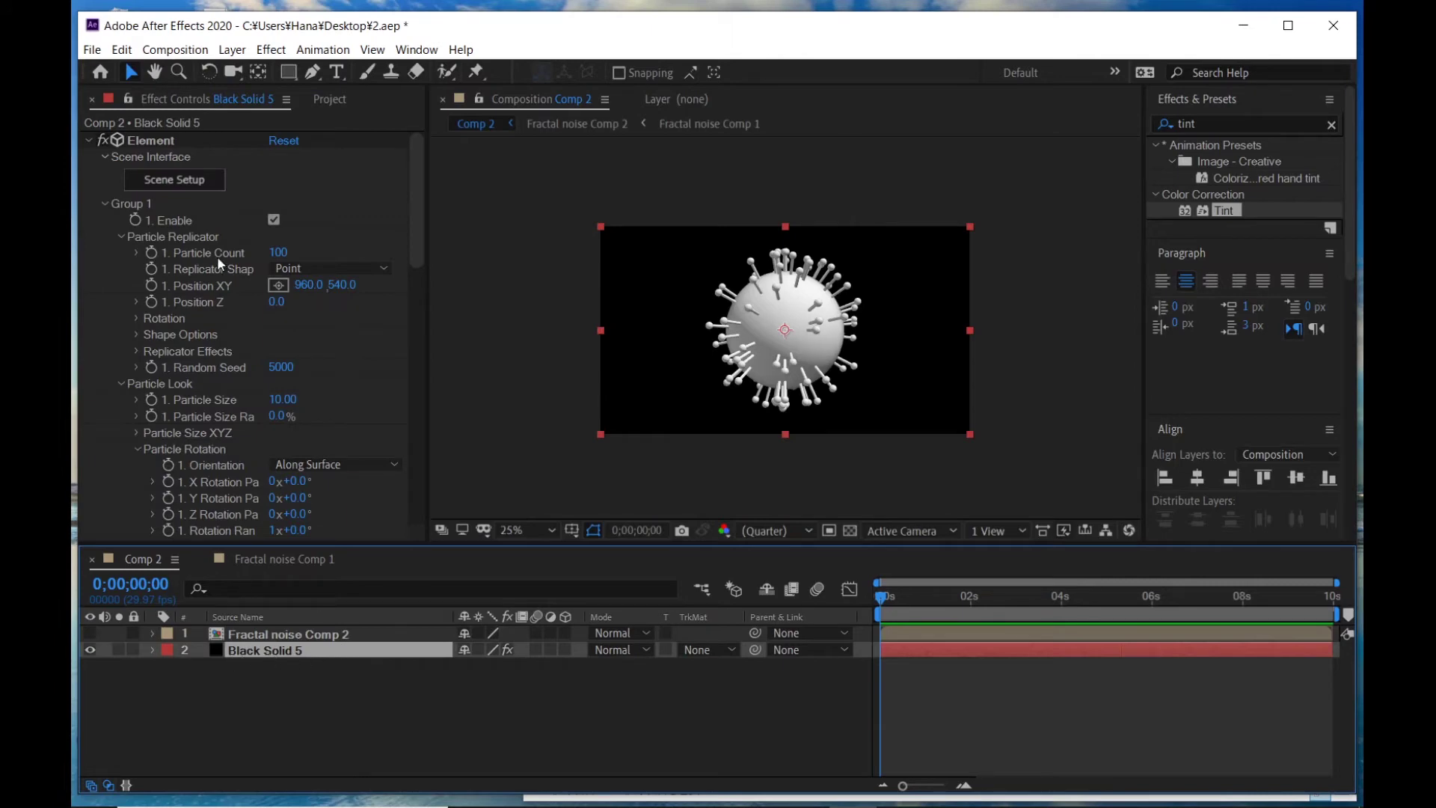
- In Element 3D Scene Setup, set the first sphere's Default material diffuse texture to Custom Layer 1
left_click(176, 184)
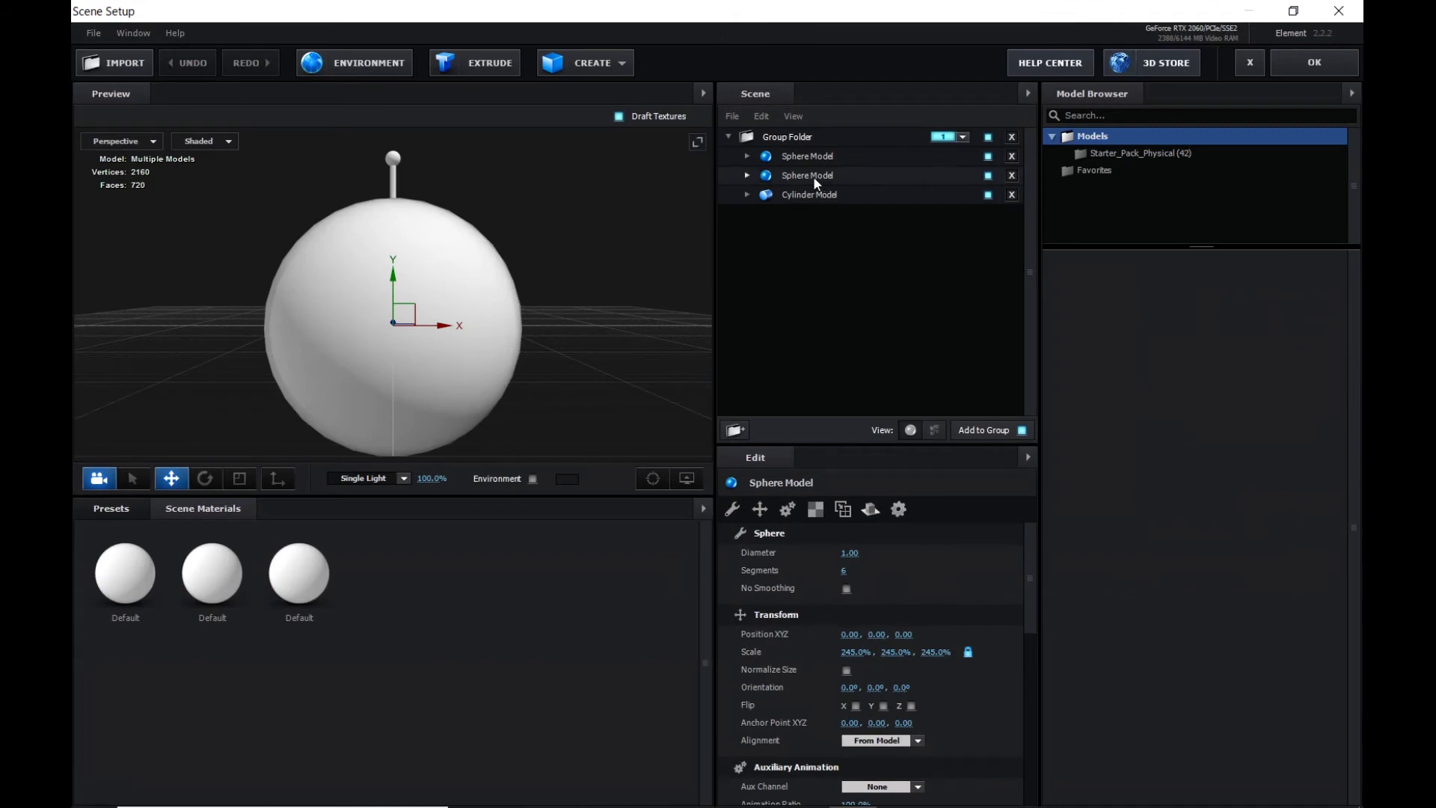
left_click(745, 156)
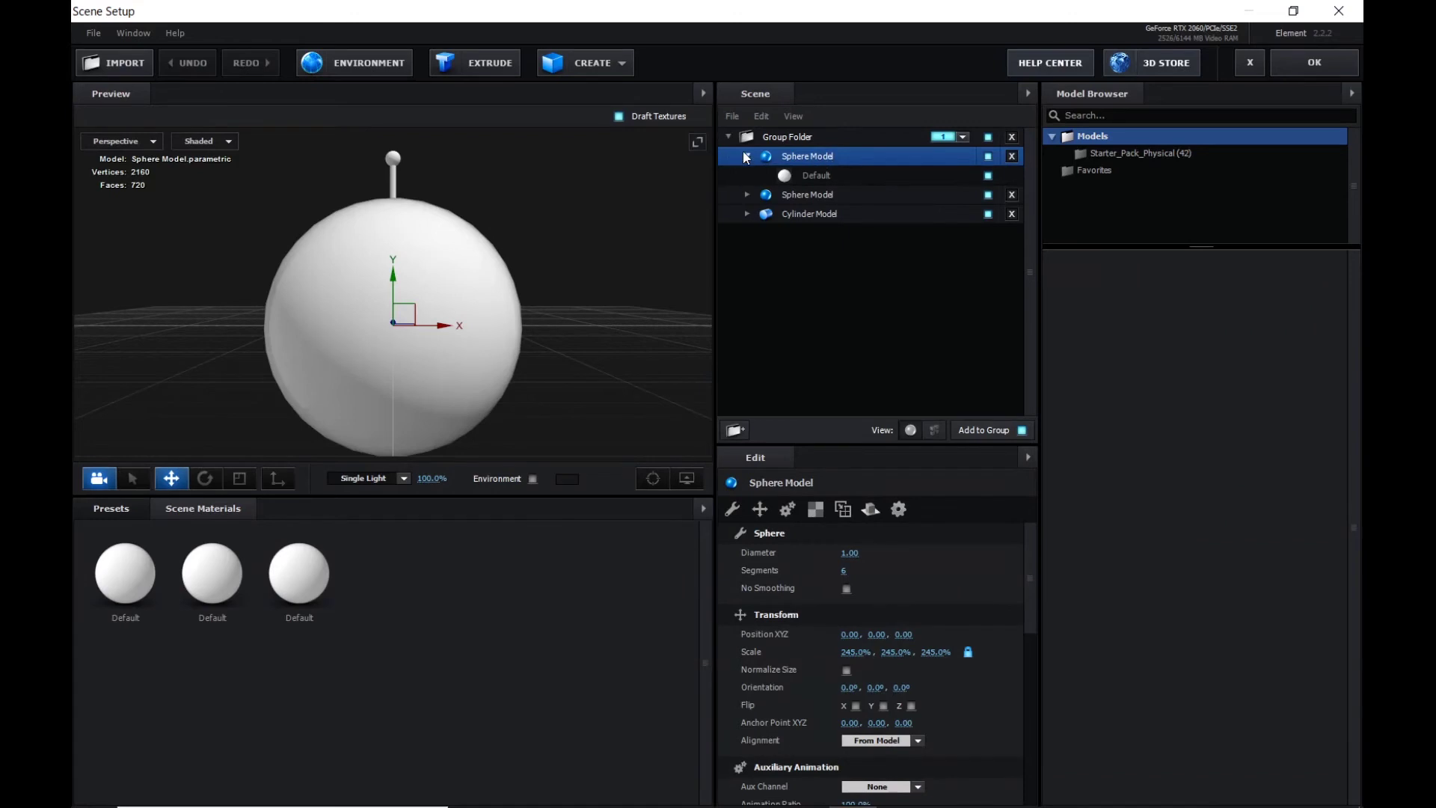
left_click(819, 178)
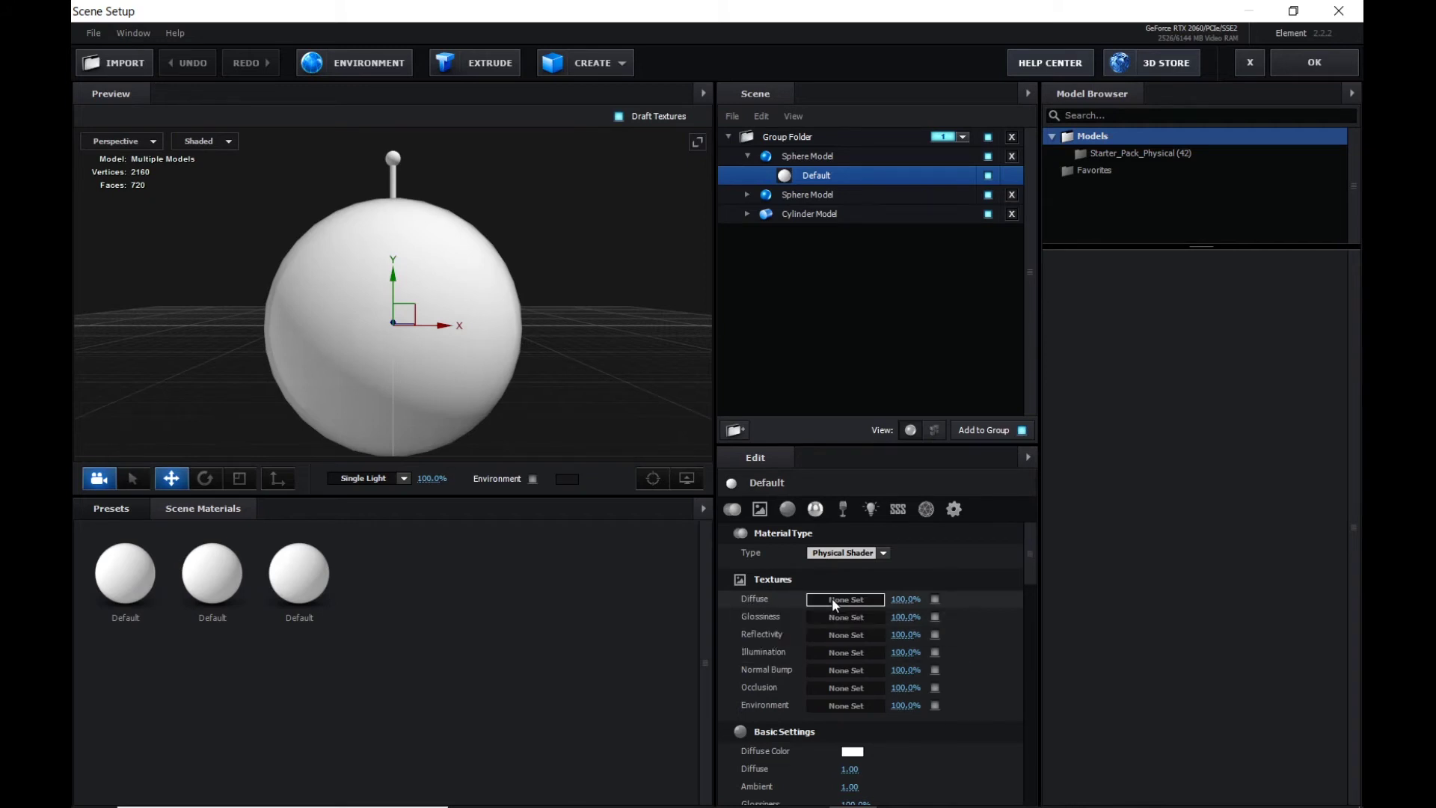
left_click(833, 600)
left_click(842, 512)
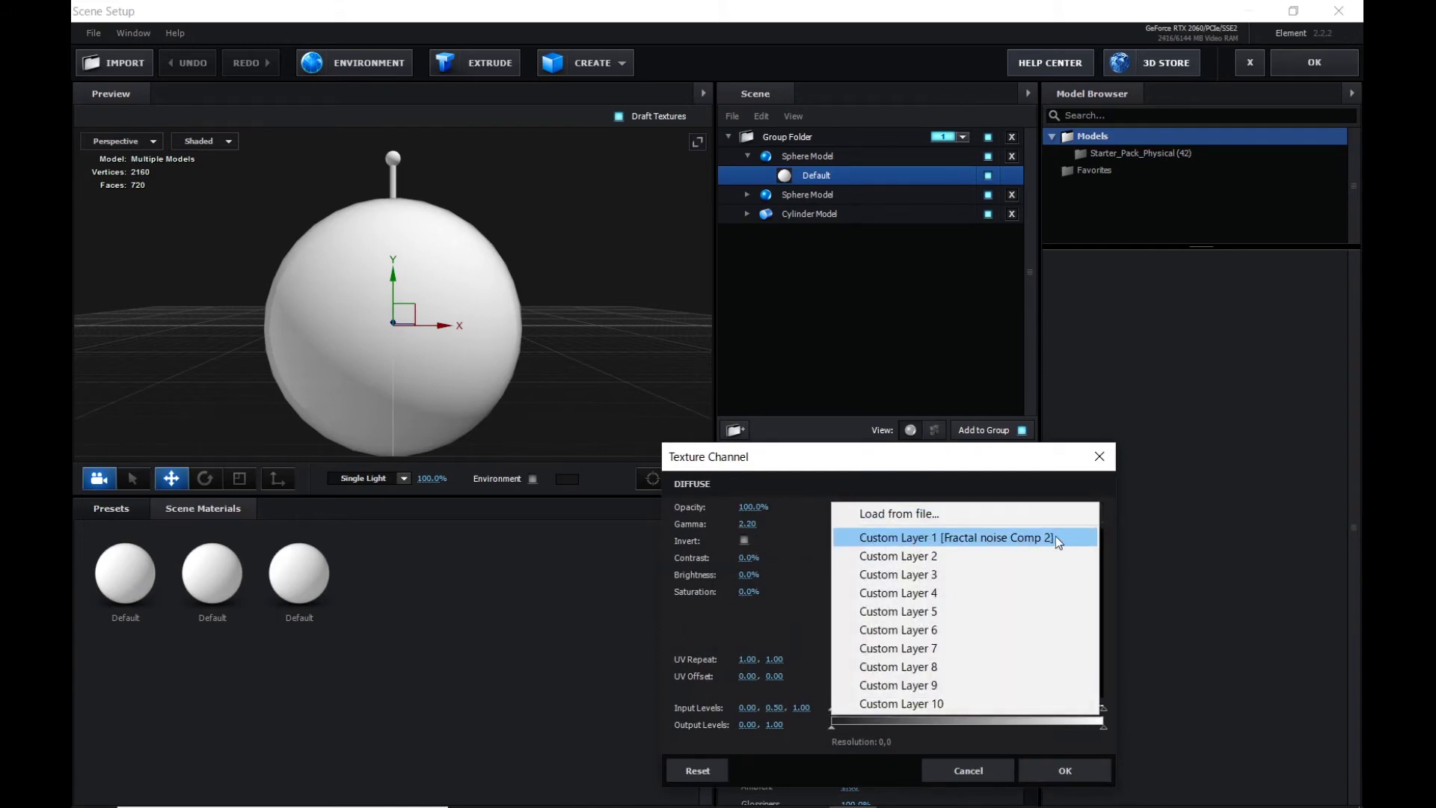
left_click(994, 538)
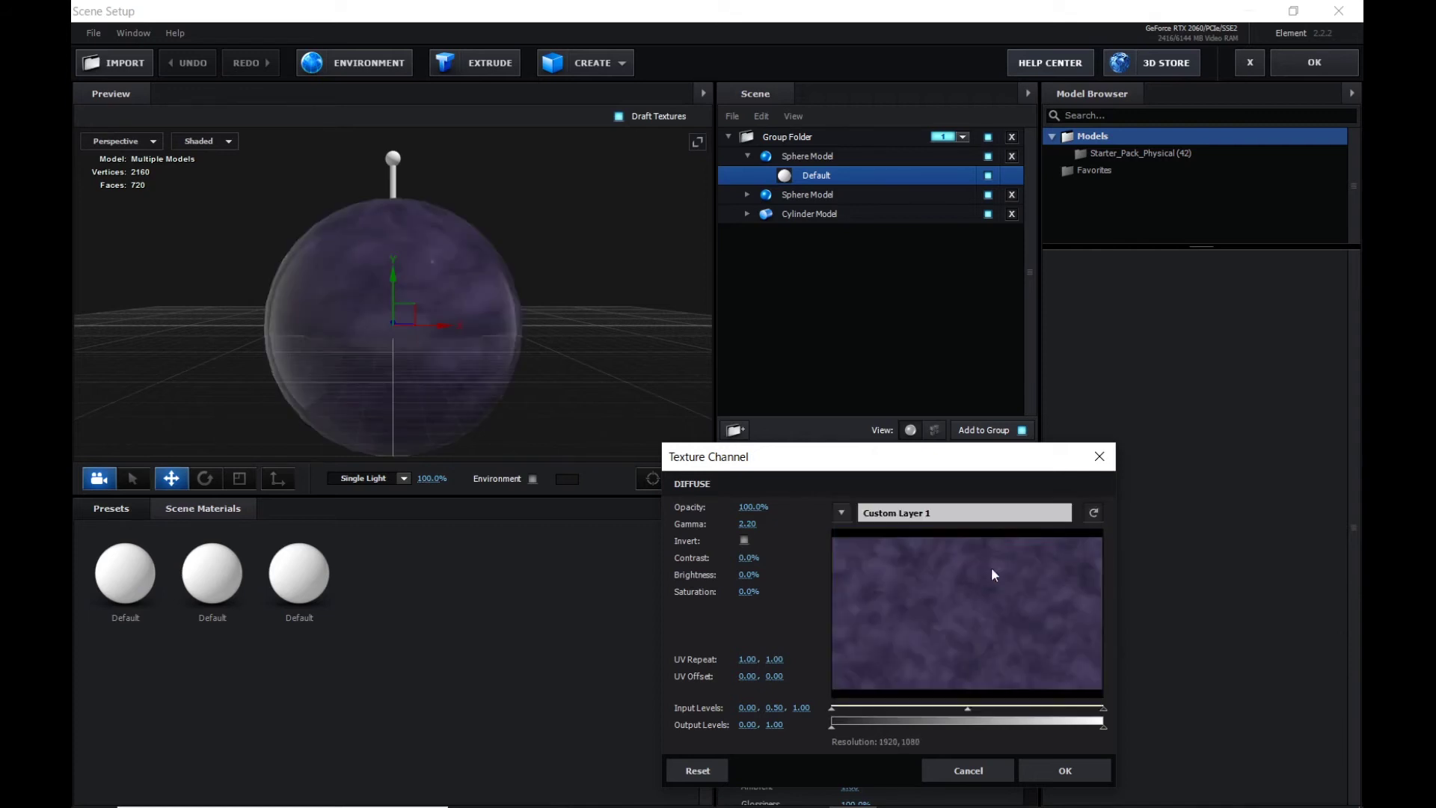
left_click(1065, 766)
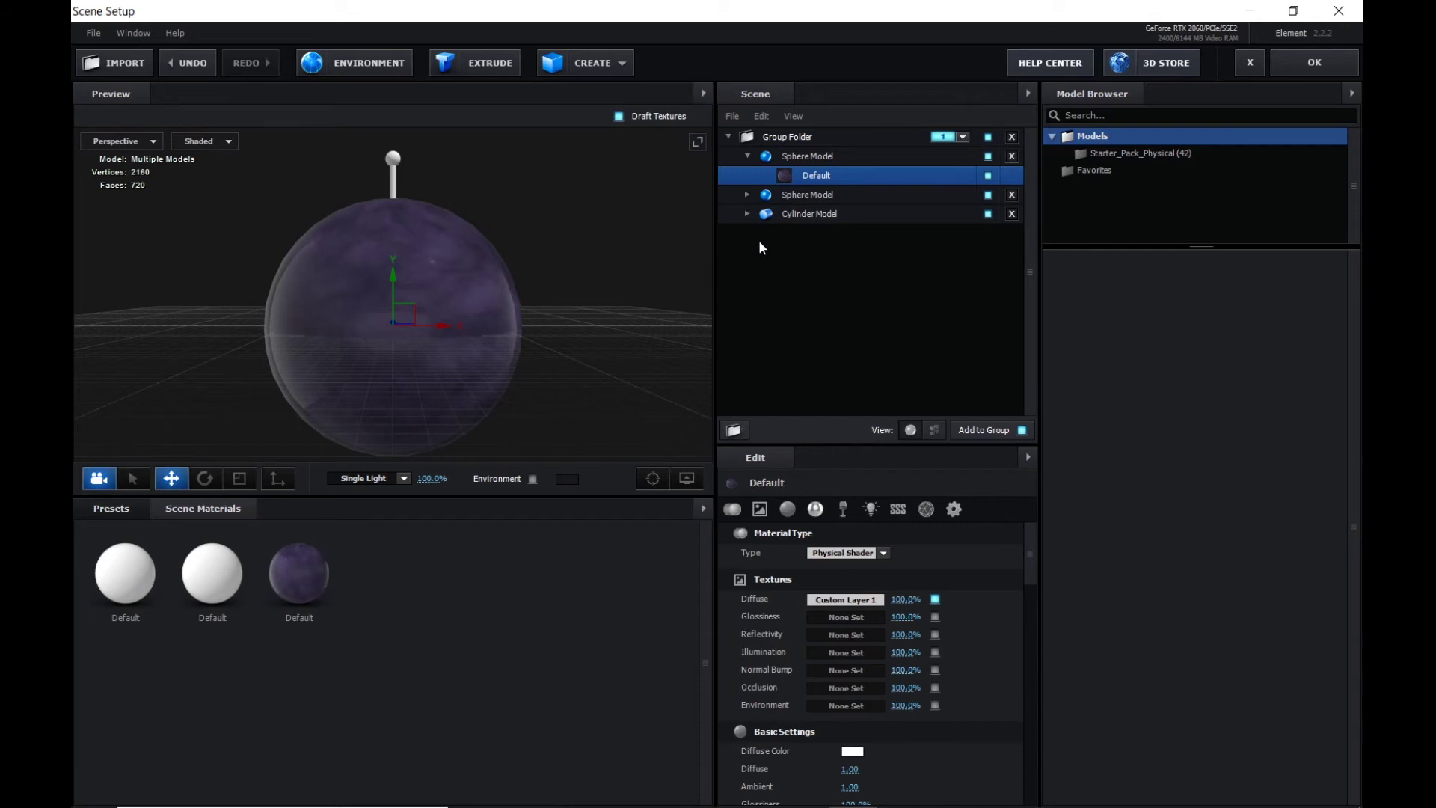
left_click(747, 196)
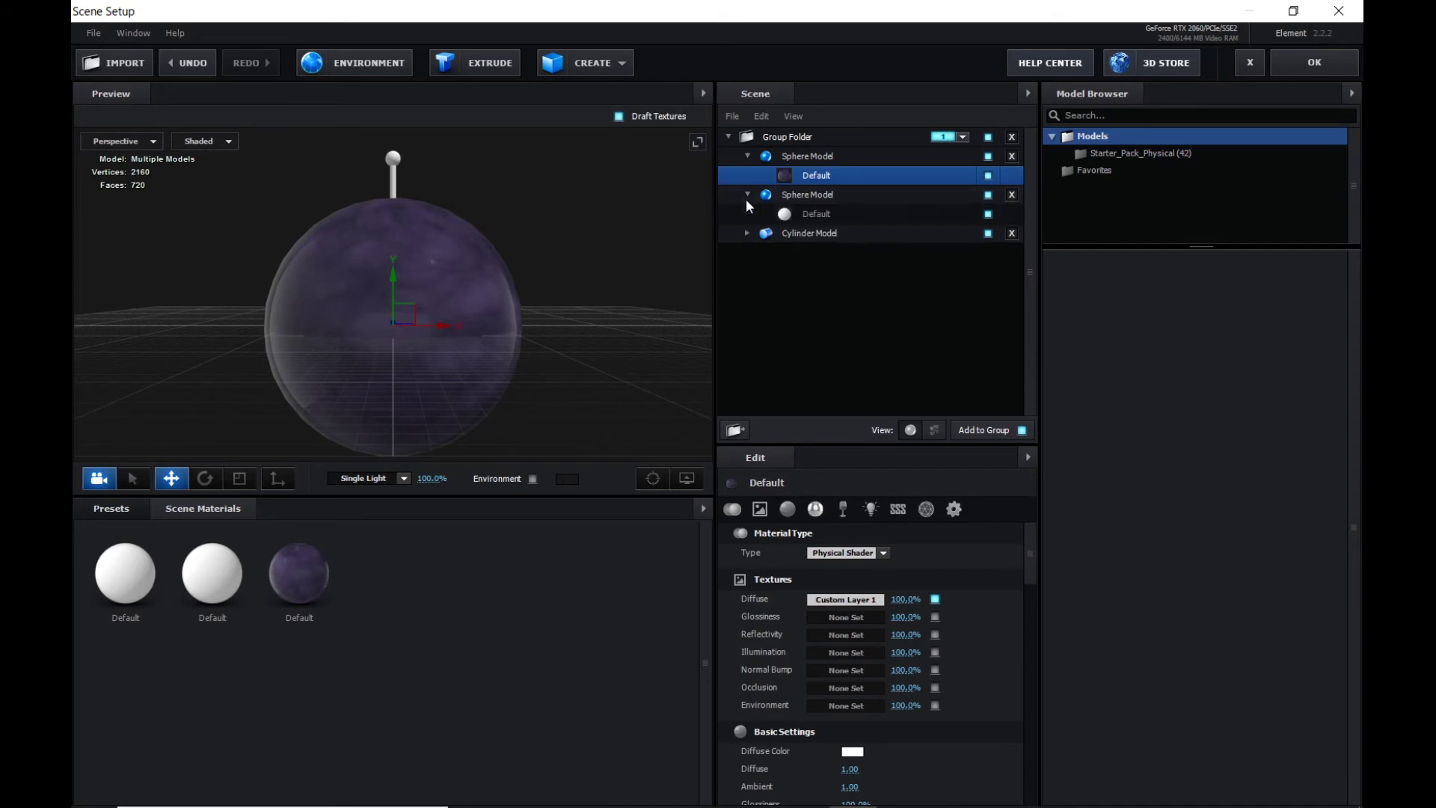
- Set the second sphere's Default material diffuse texture to Custom Layer 1
left_click(809, 214)
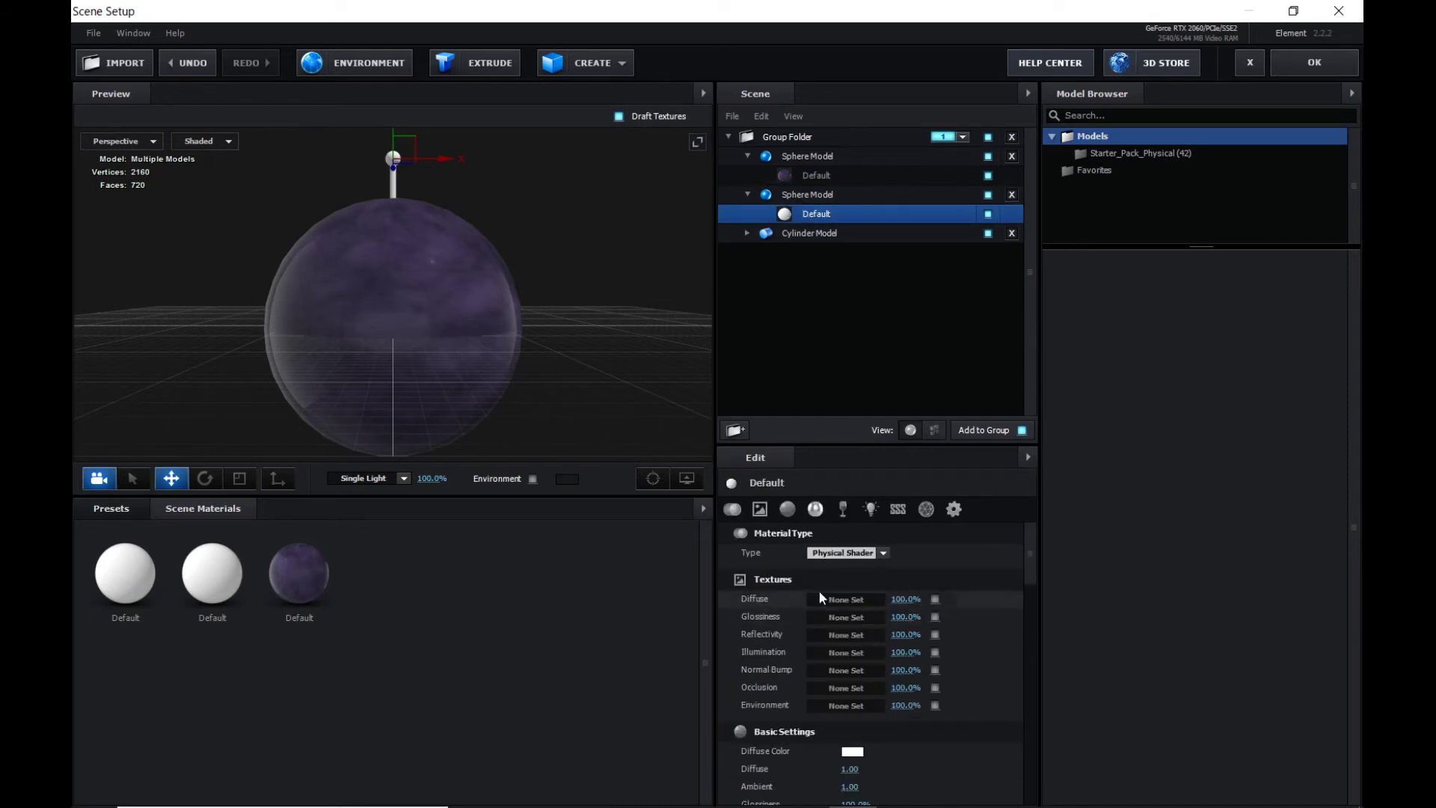
left_click(848, 601)
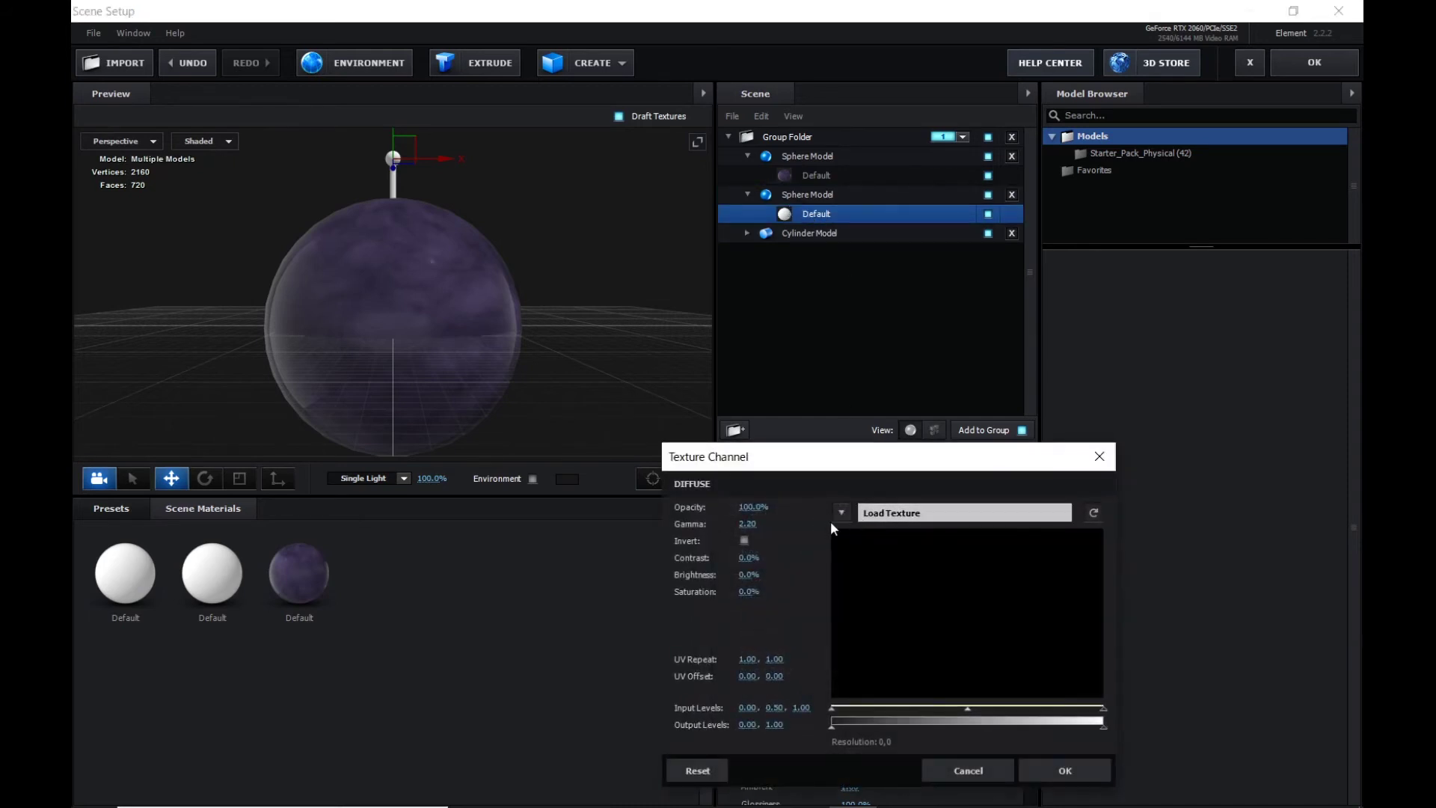
left_click(849, 515)
left_click(855, 545)
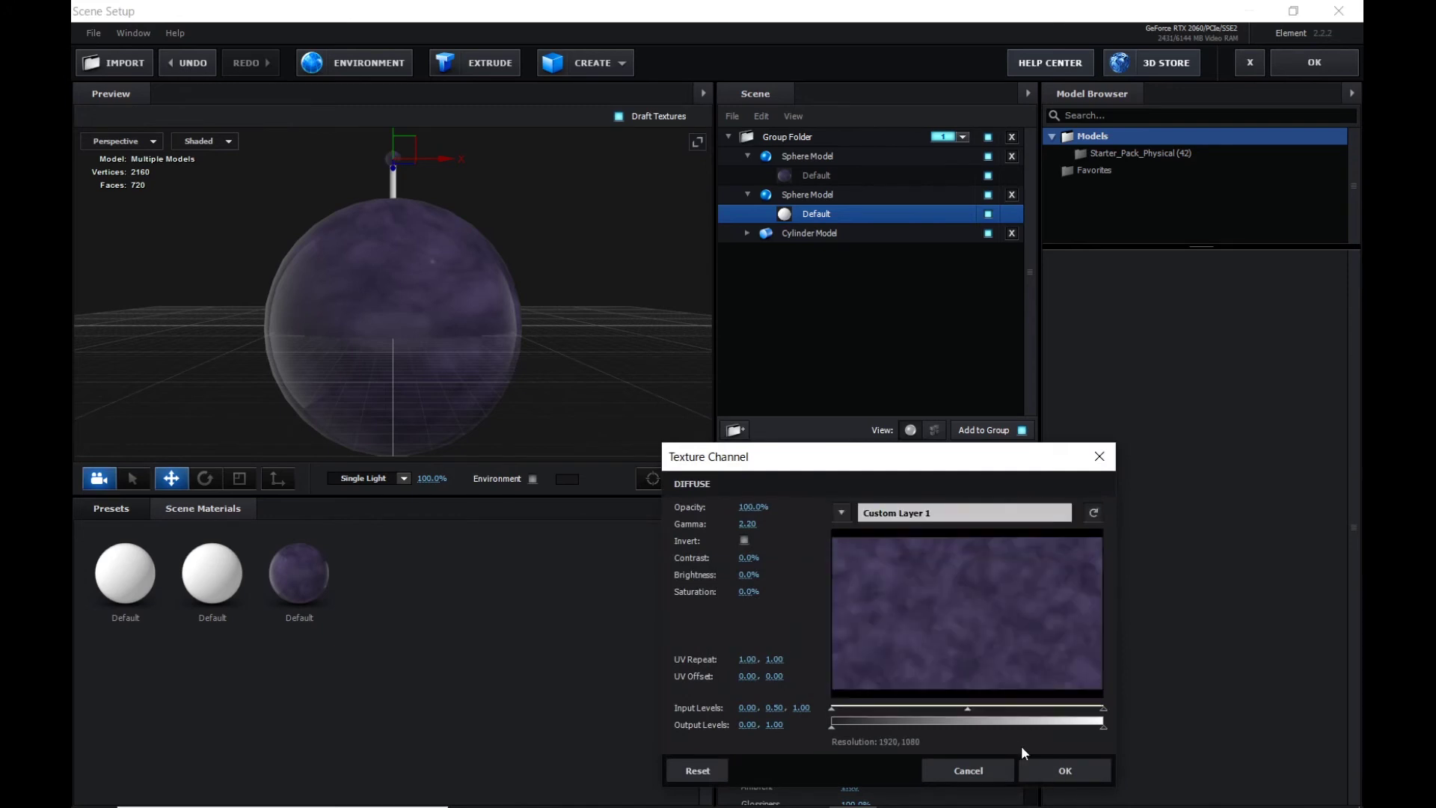
left_click(1061, 772)
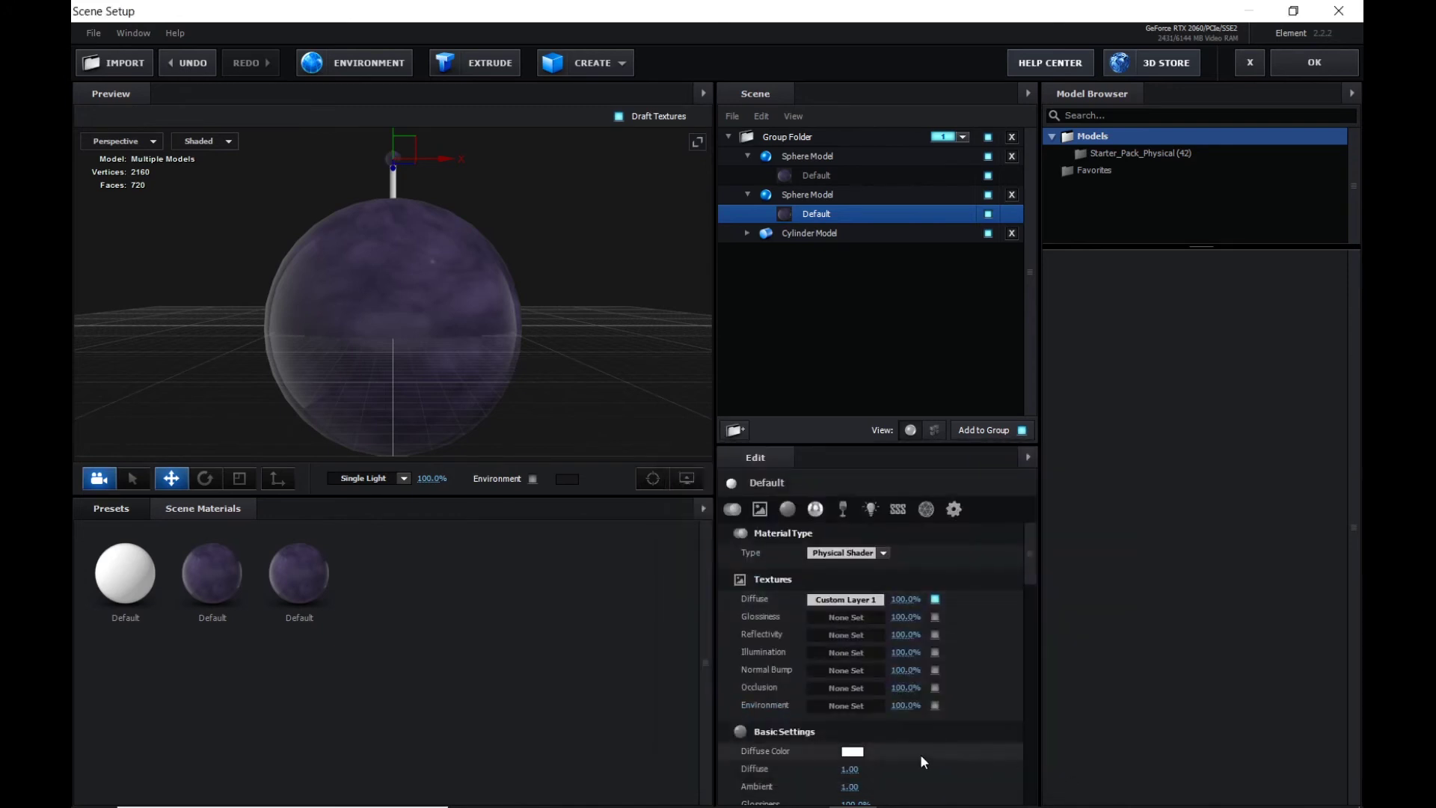
- Set the Cylinder Model's Default material diffuse texture to Custom Layer 1
left_click(747, 232)
left_click(788, 254)
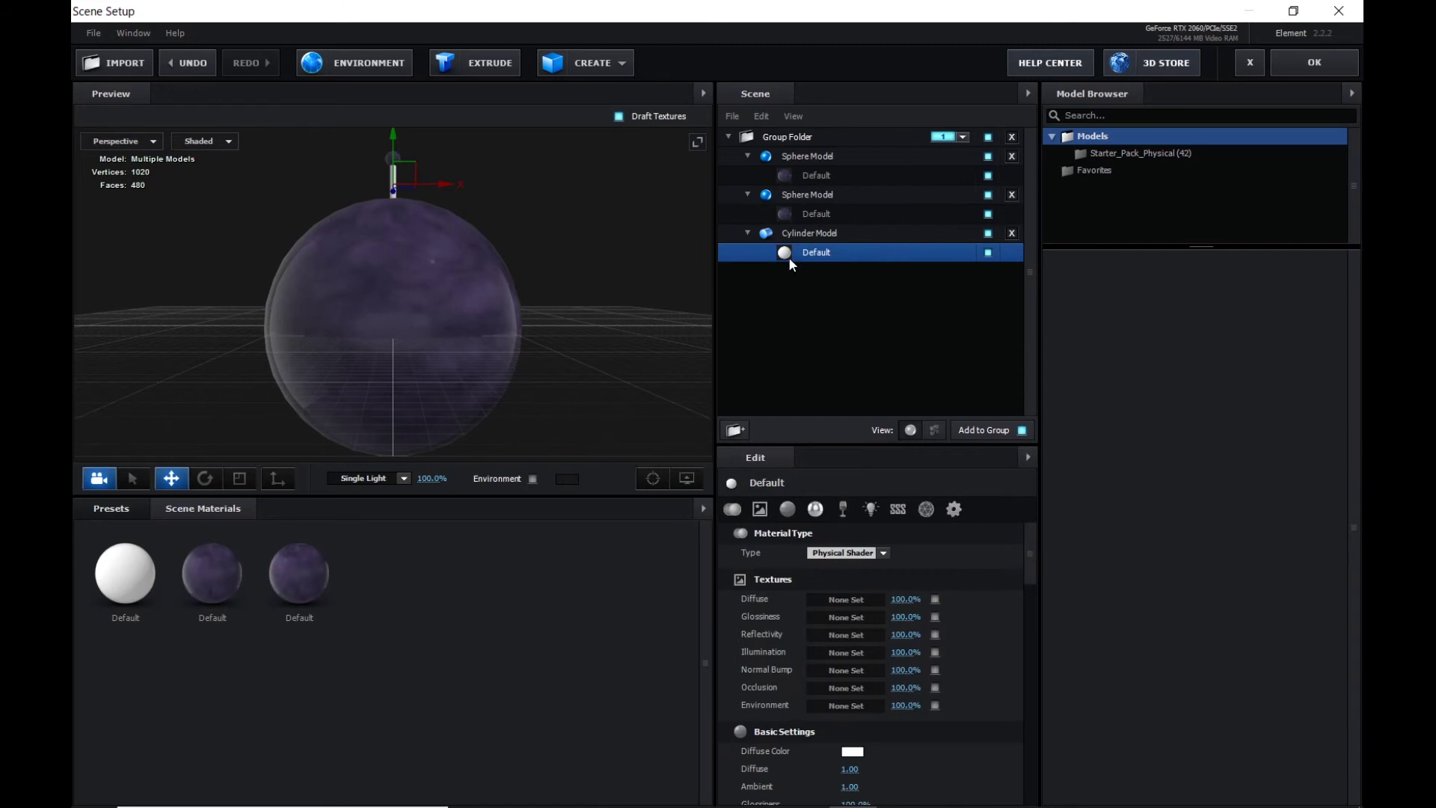
left_click(857, 605)
left_click(840, 516)
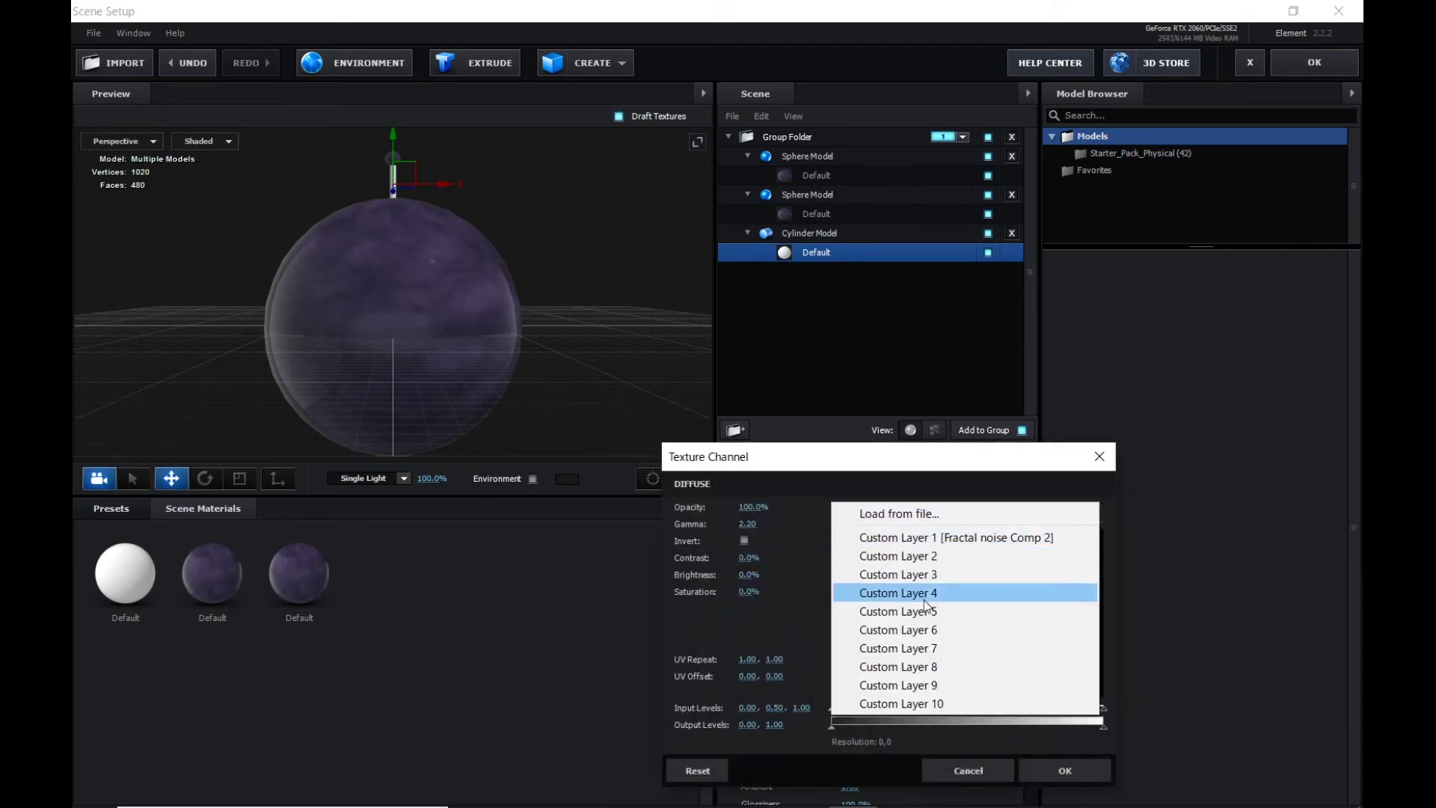
left_click(932, 538)
left_click(1065, 774)
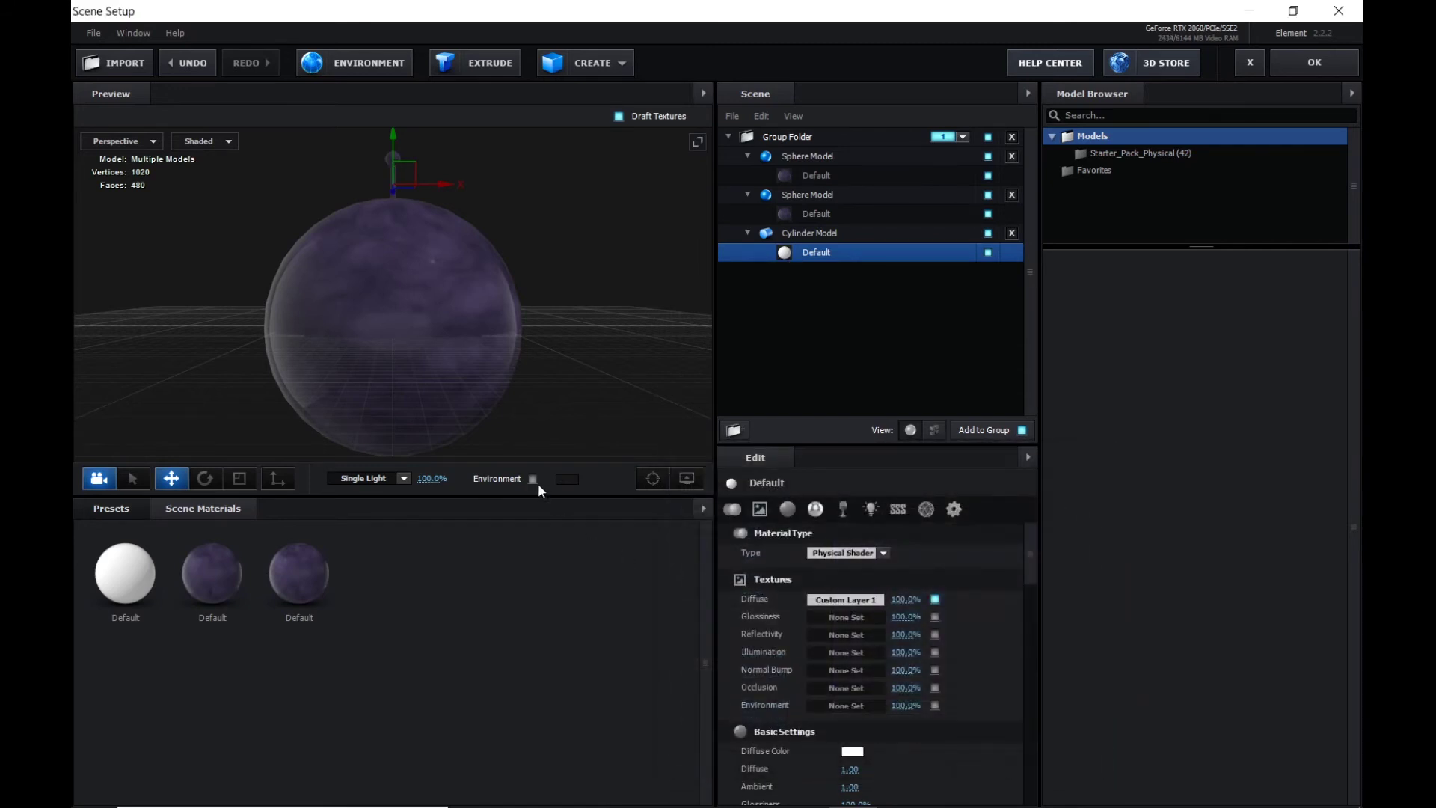
- Close Scene Setup and return to Comp 2 with the purple-textured virus
left_click(1299, 66)
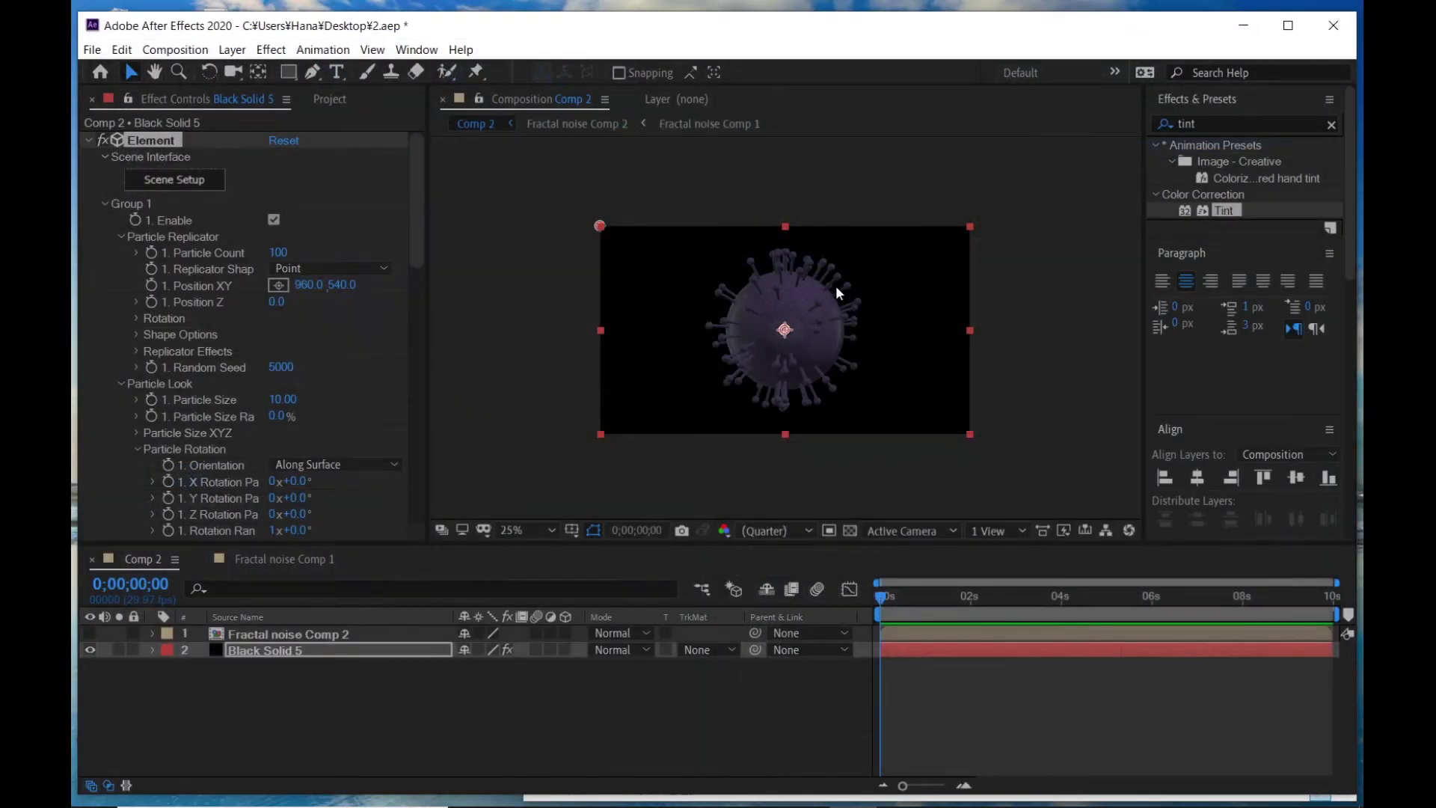
left_click(940, 607)
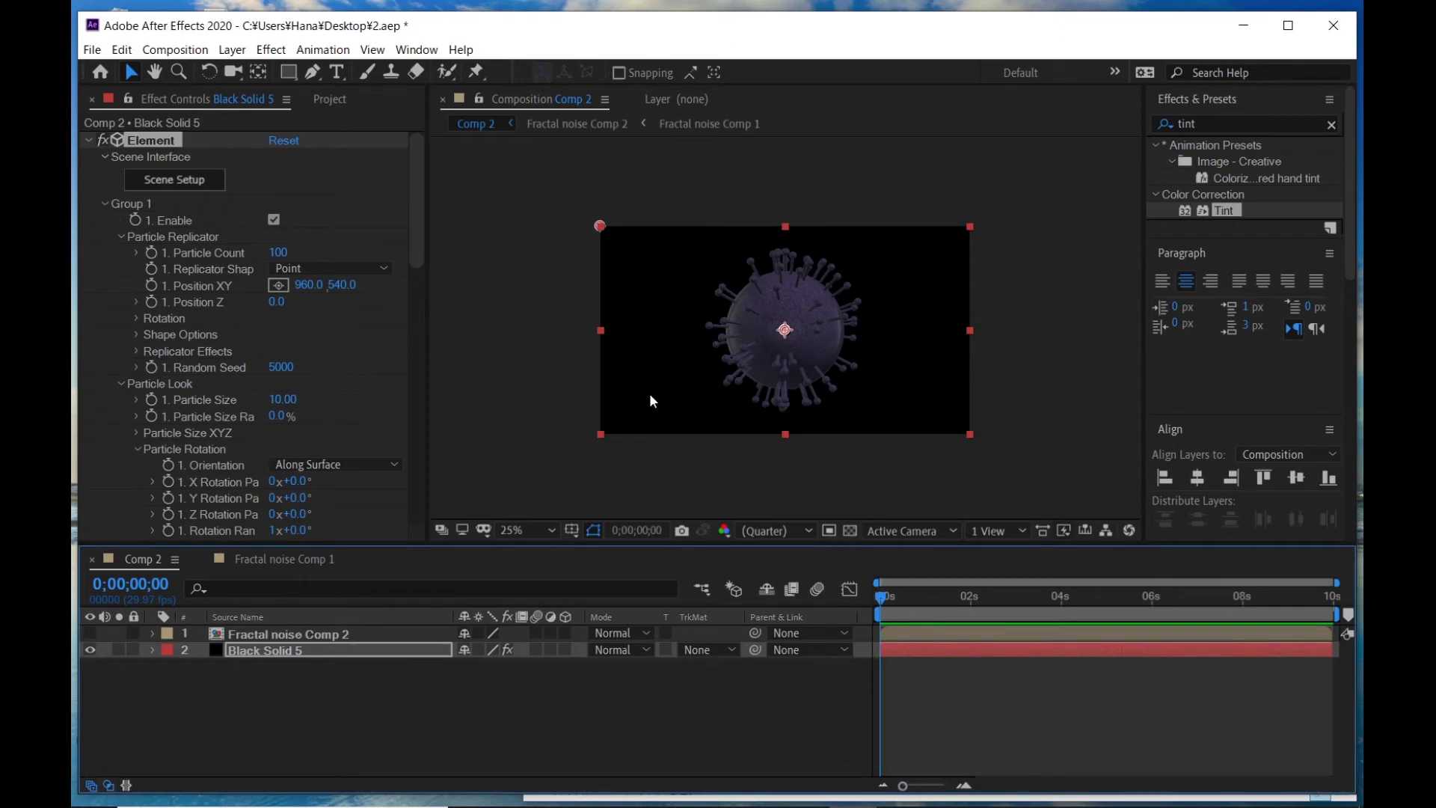
left_click(89, 140)
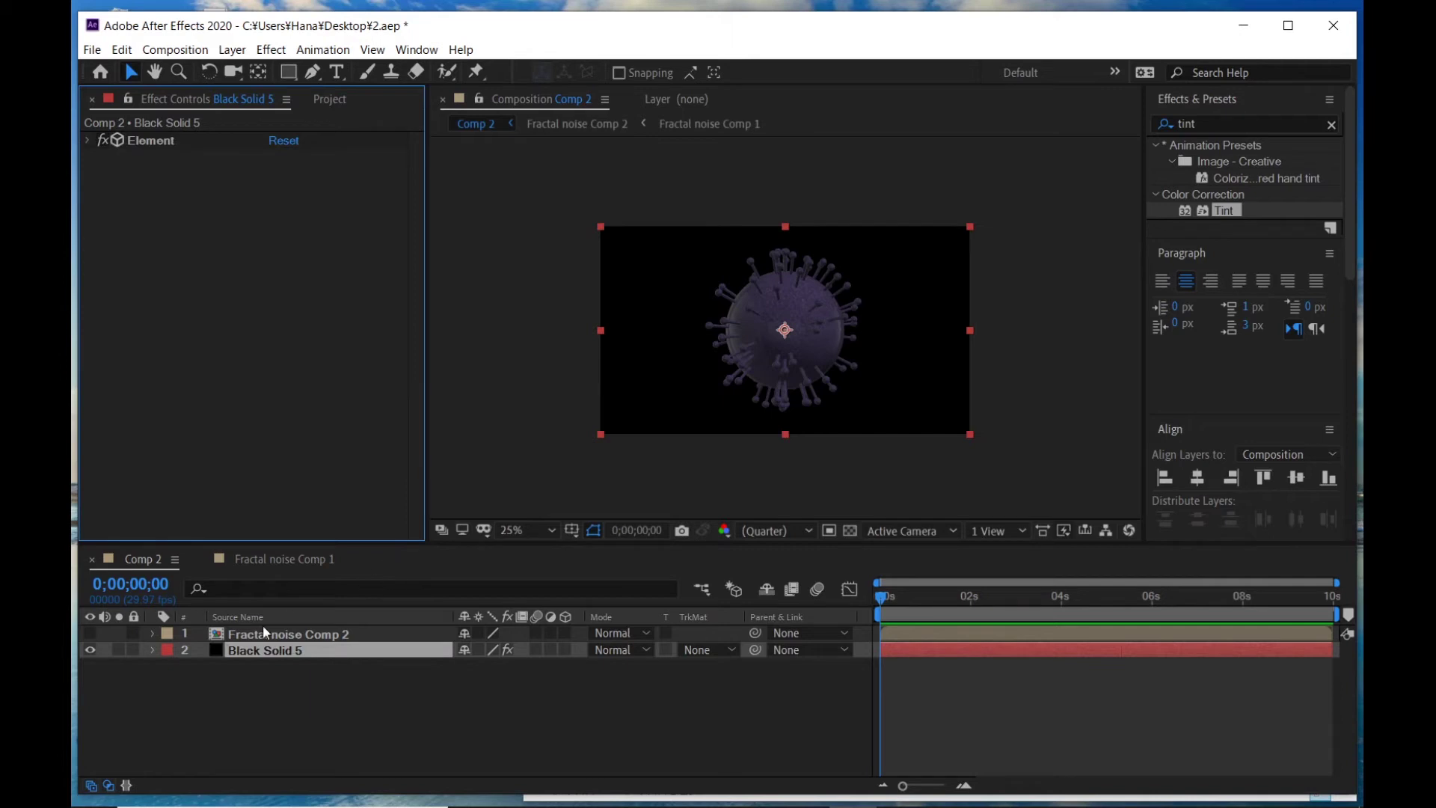
left_click(263, 648)
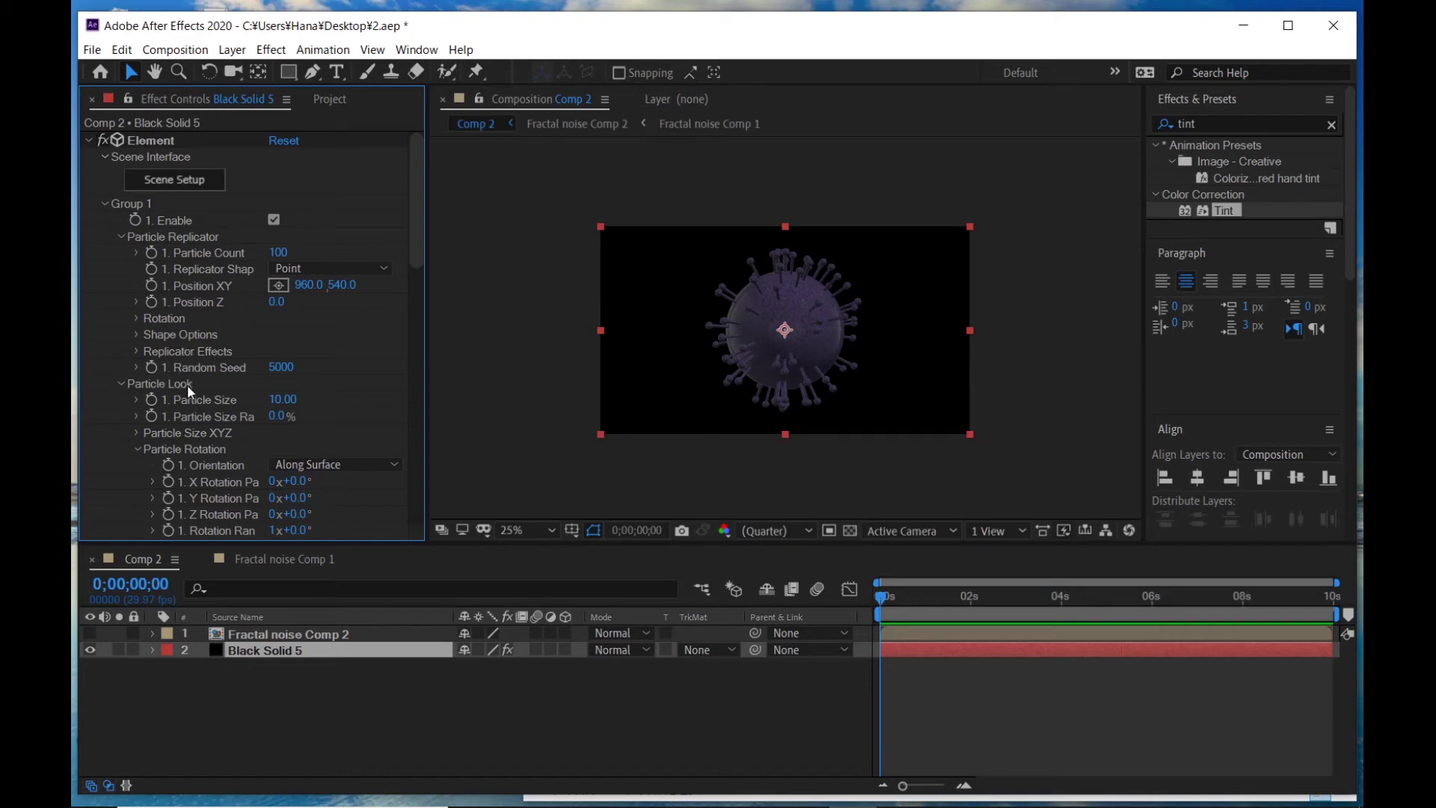
- Expand the particle Rotation settings, test X Rotation at 140°, then undo back to 0°
left_click(137, 319)
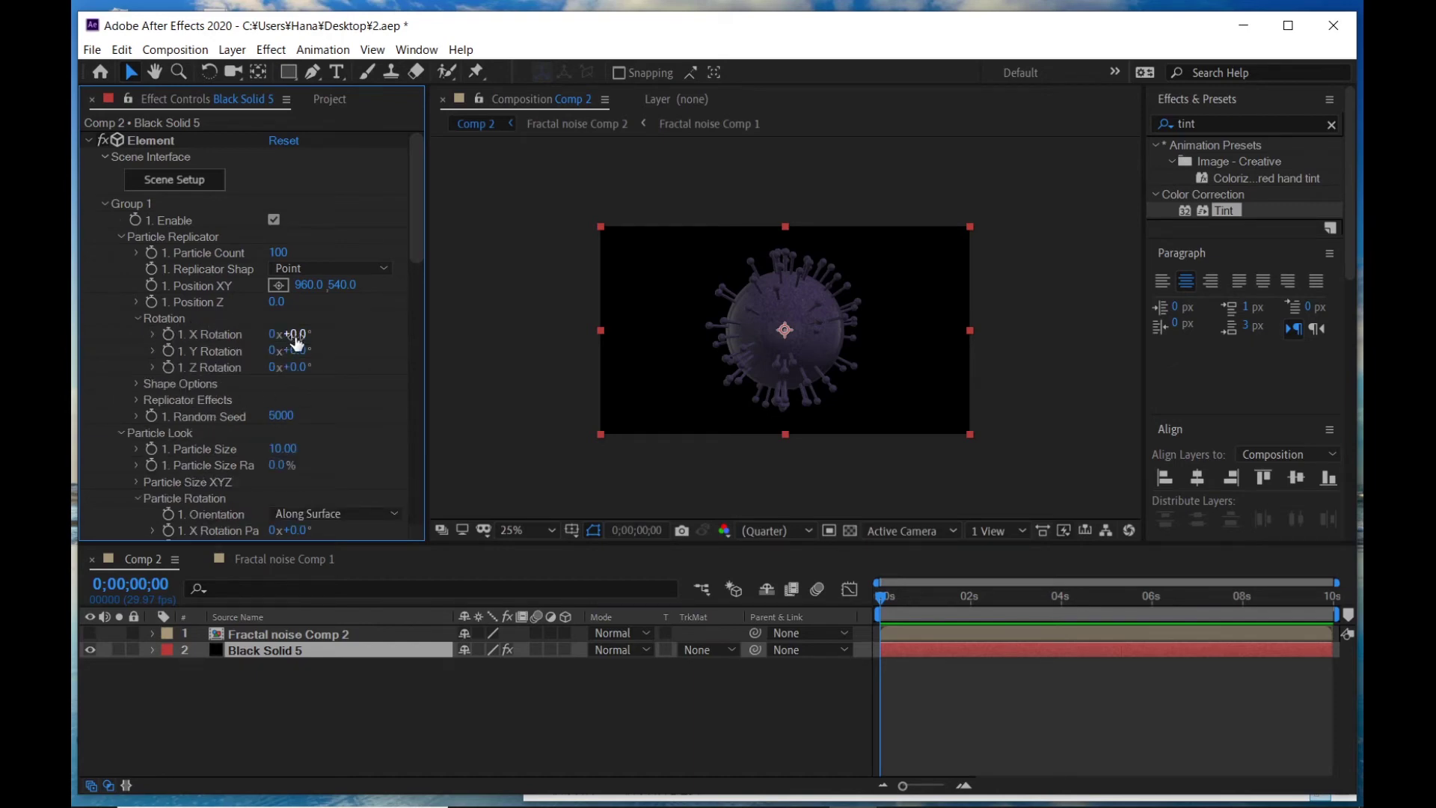
left_click_drag(293, 335, 446, 338)
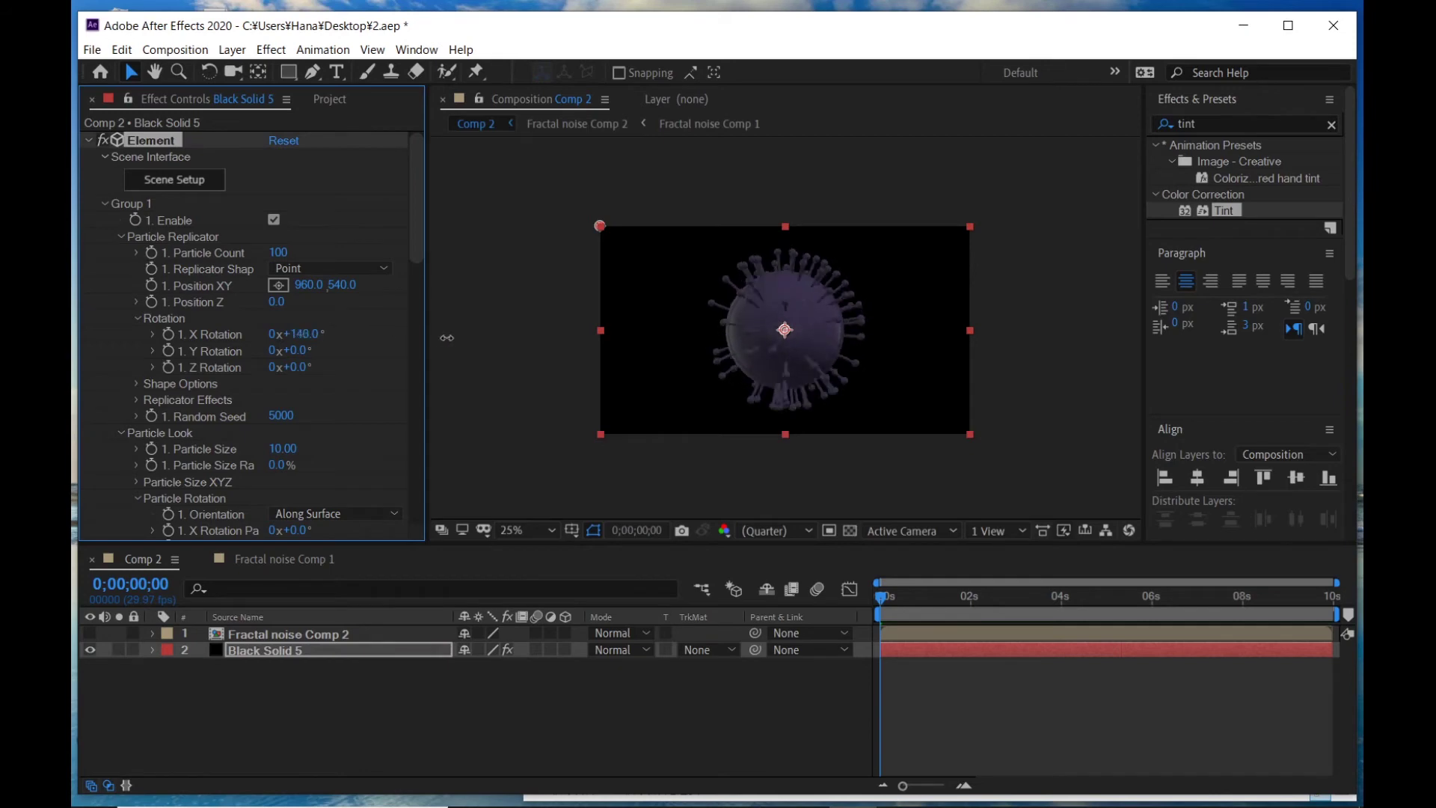
key("ctrl+z")
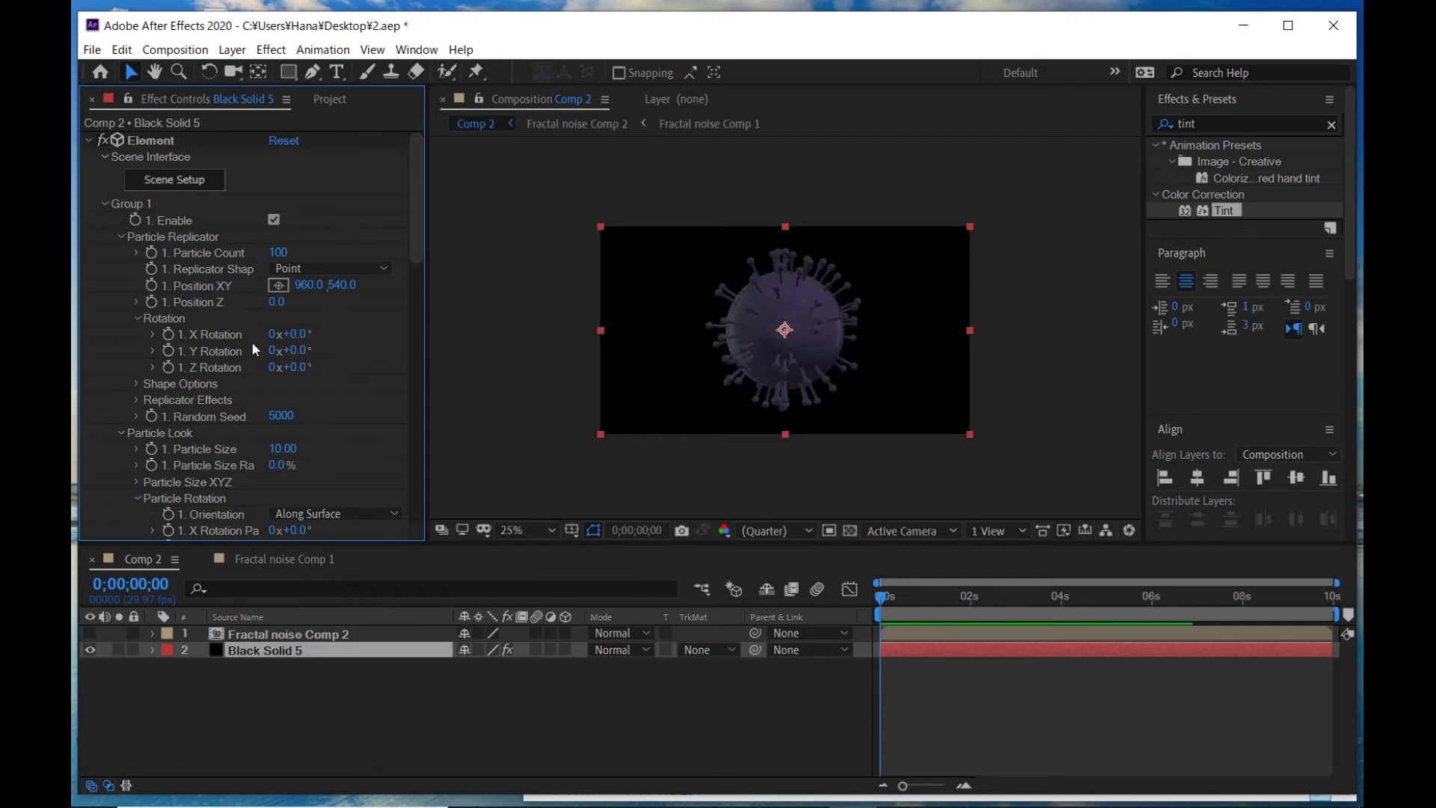
- Add a wiggle(1,50) expression to X Rotation and preview the motion
left_click(170, 336, "alt")
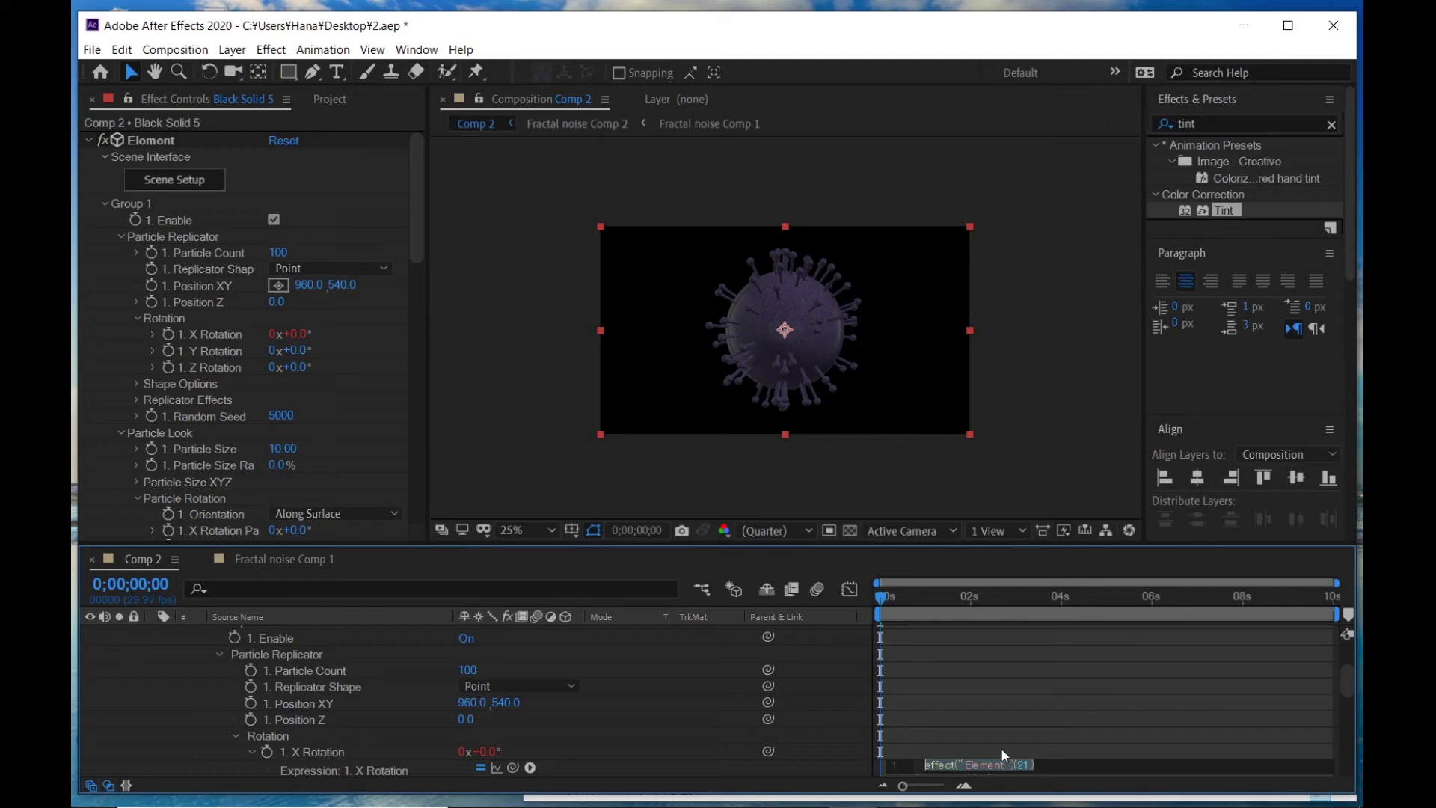
type("wiggle(1,50")
left_click(1001, 748)
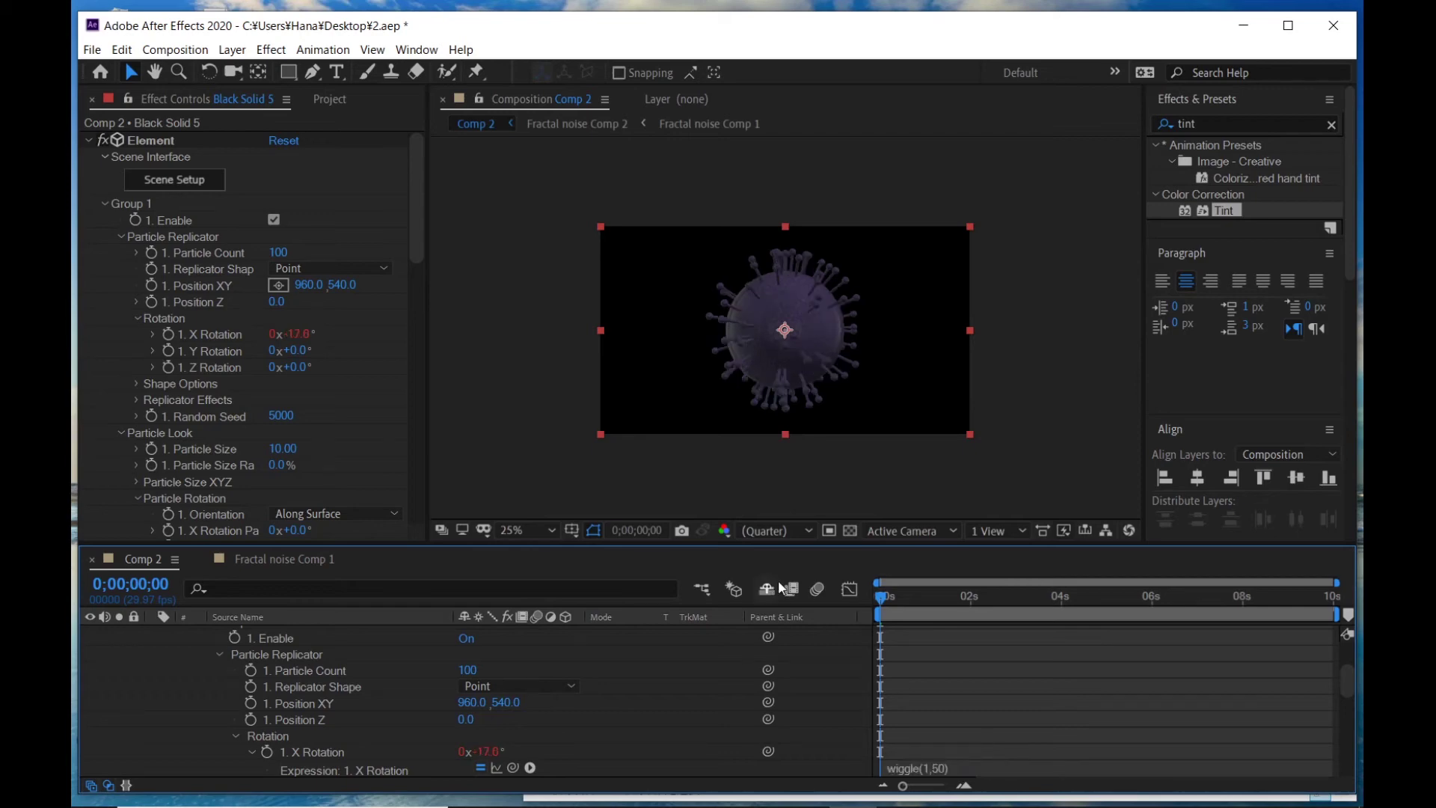
key("space")
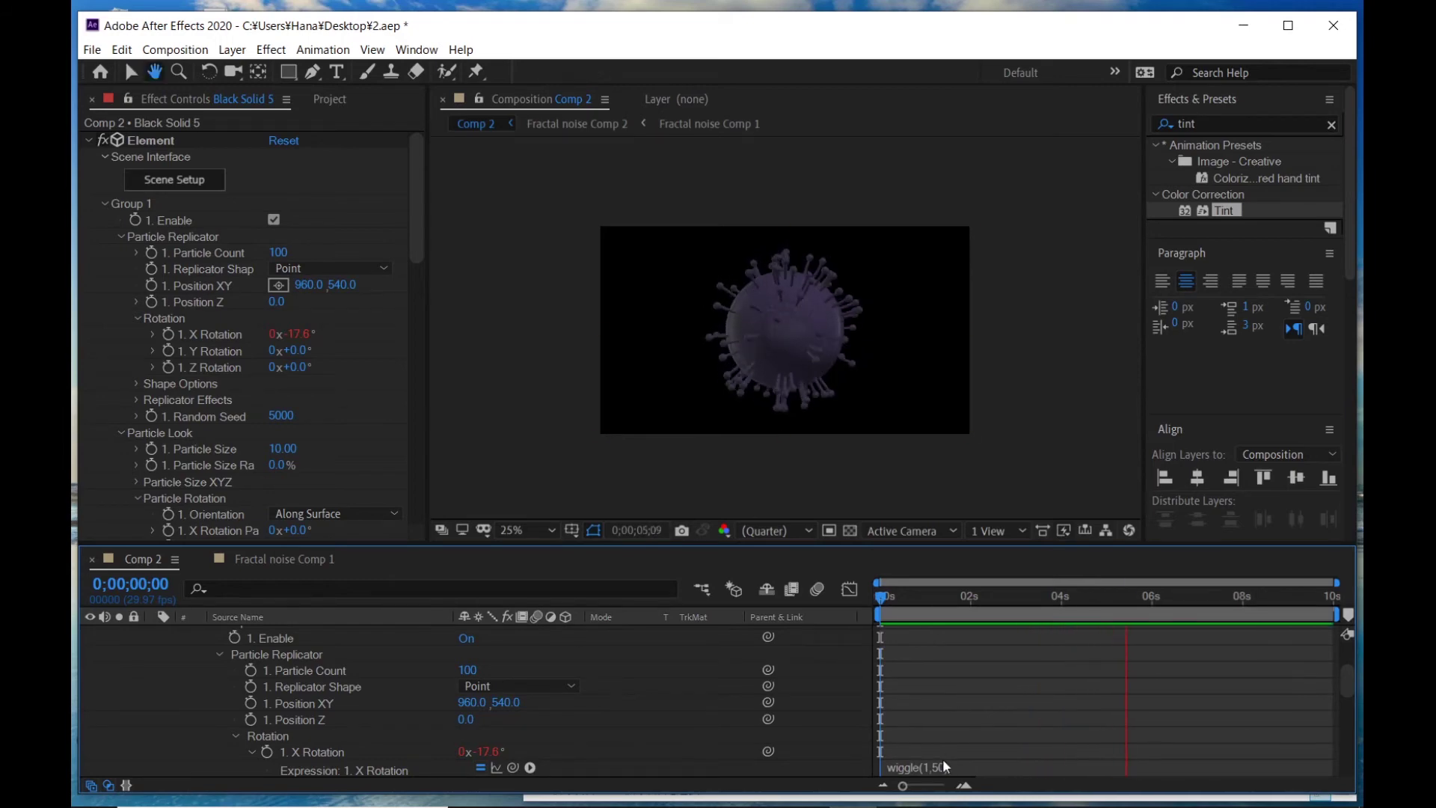
key("space")
- Copy the wiggle(1,50) expression onto Y Rotation
left_click(918, 774)
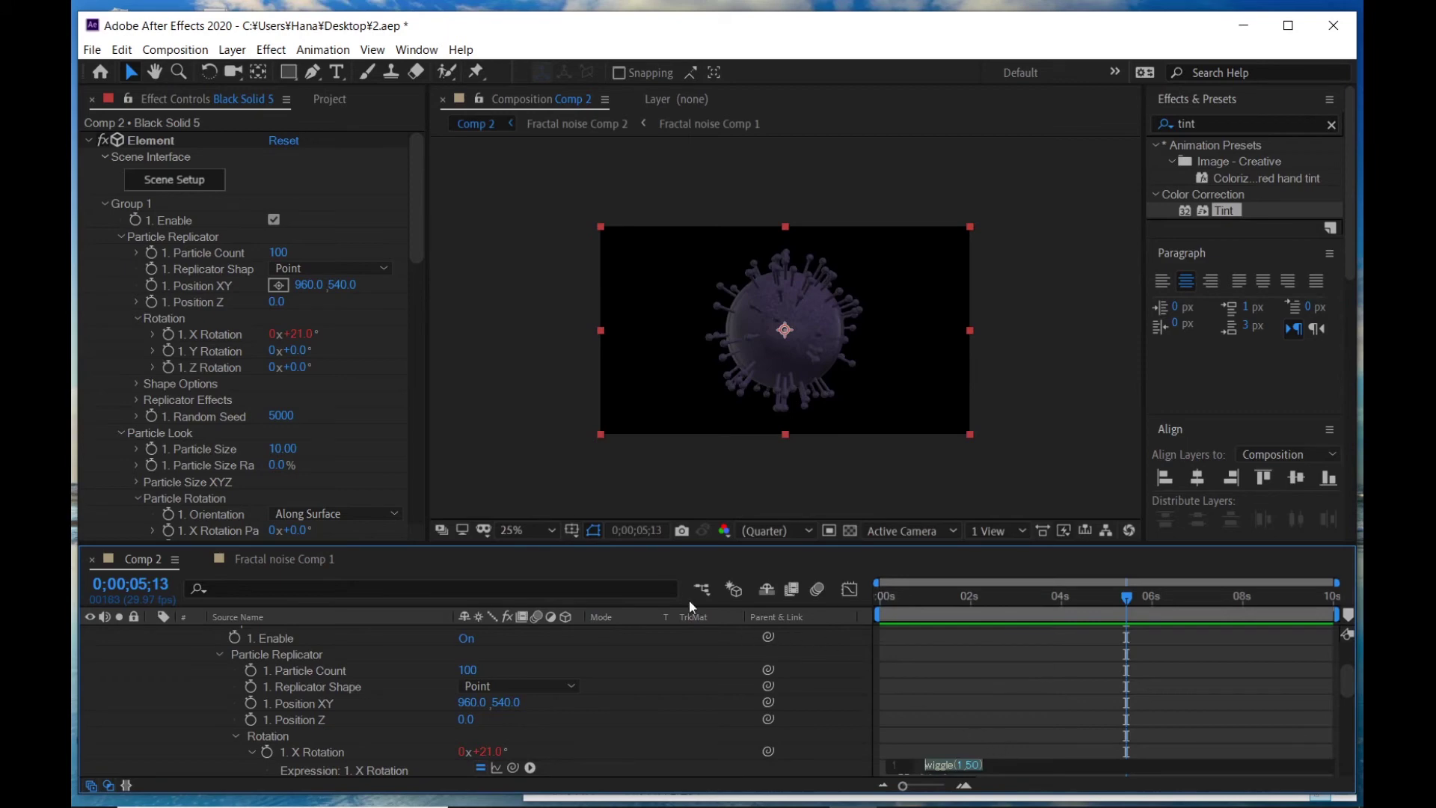
left_click(169, 351, "alt")
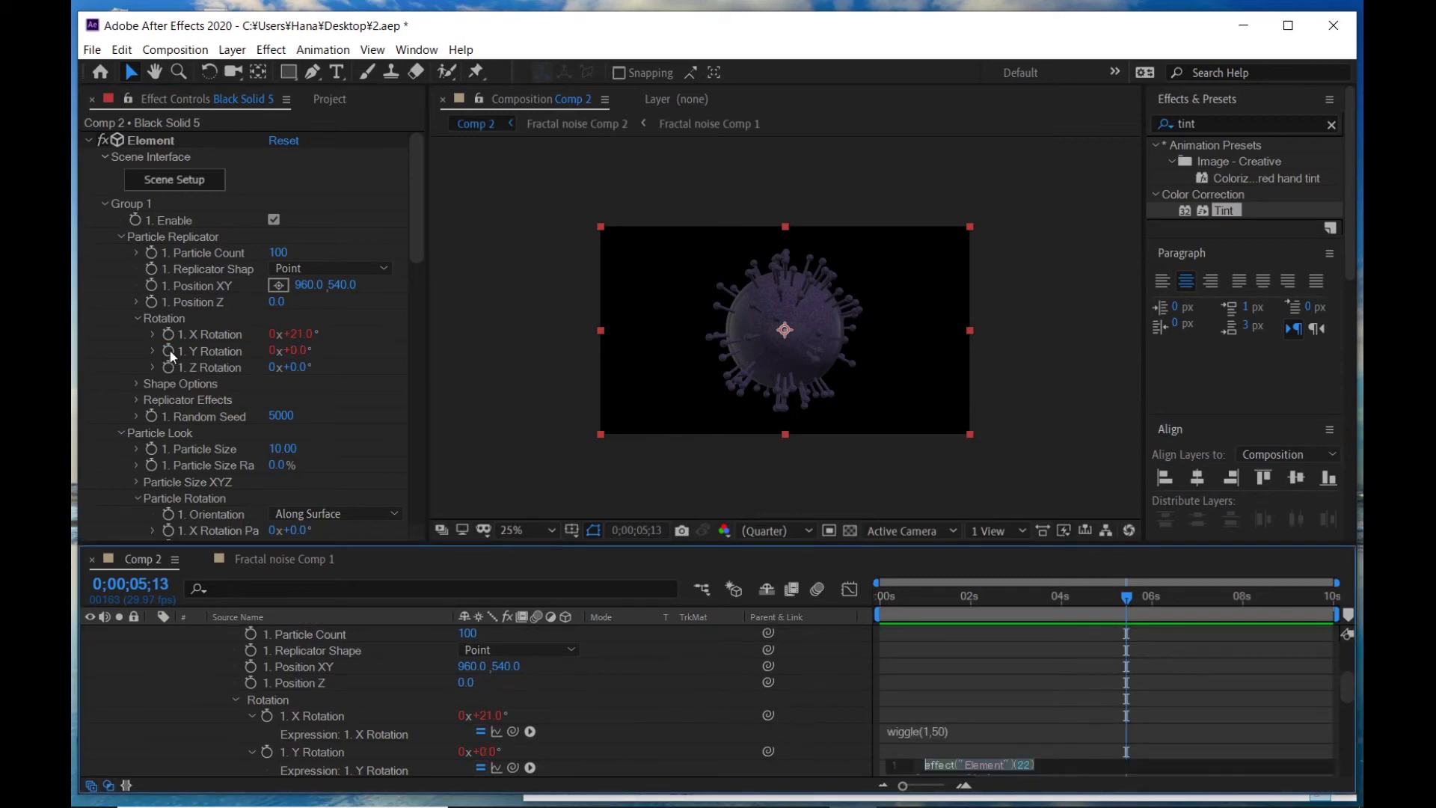
type("wiggle(1,50)")
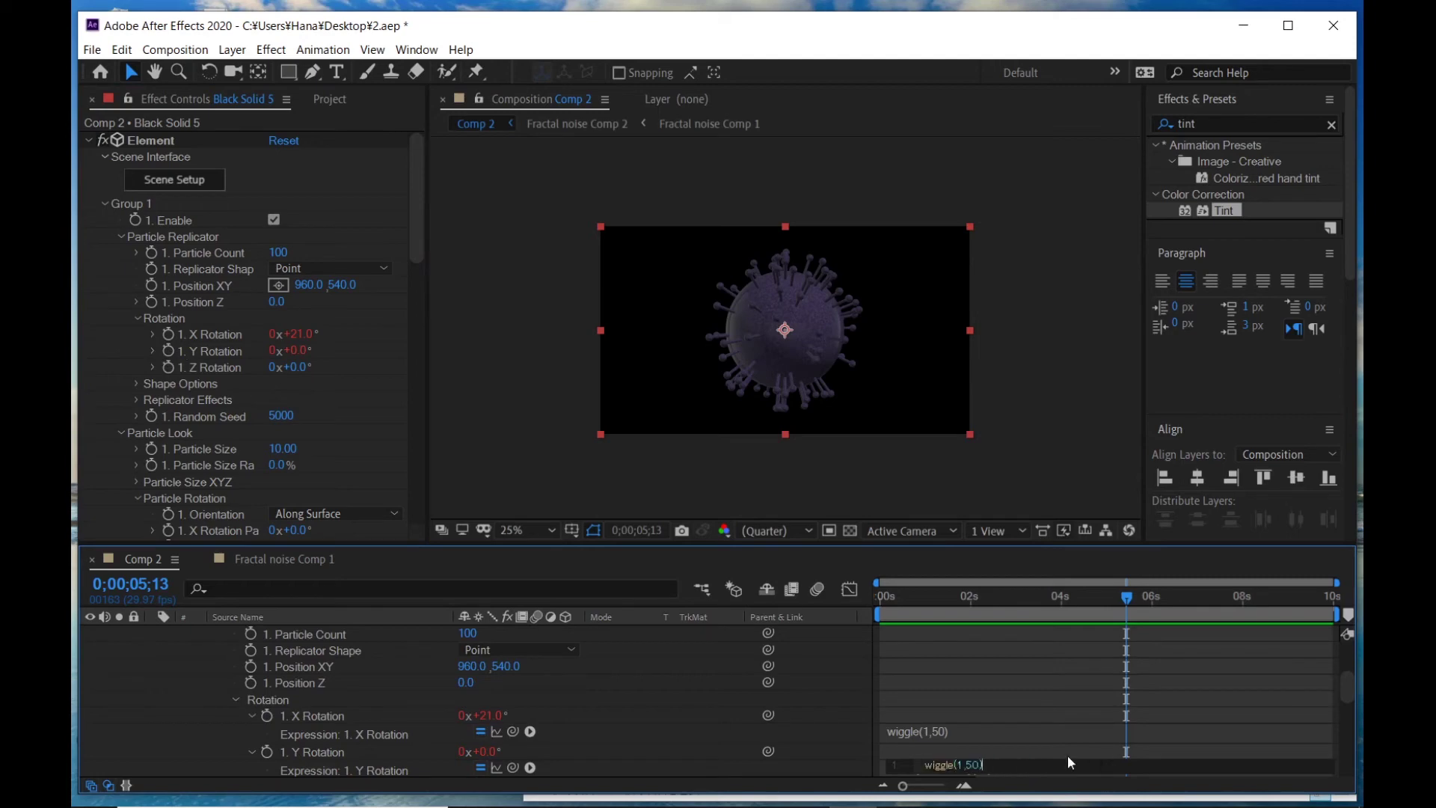
left_click_drag(1057, 596, 989, 599)
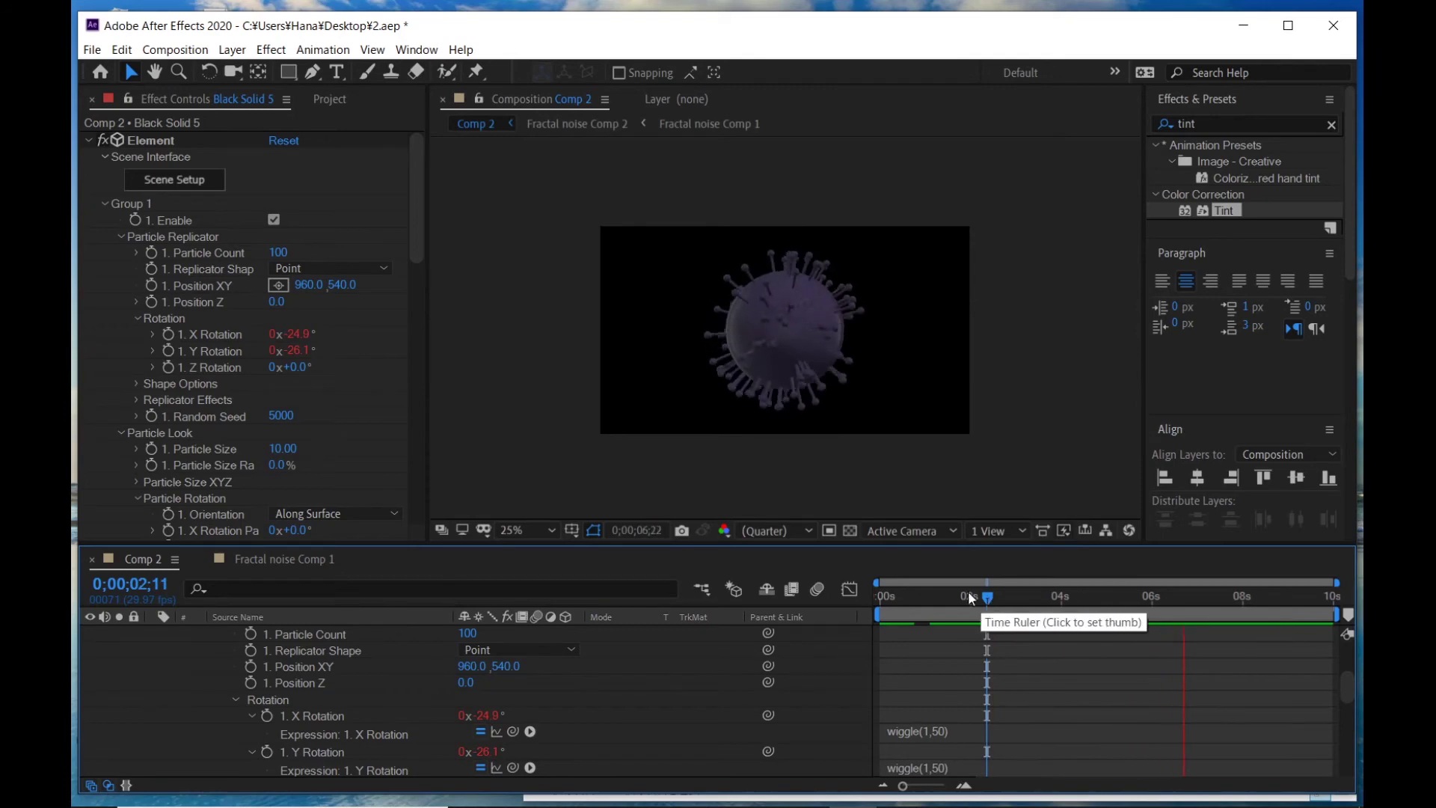
- Change both X and Y Rotation expressions to wiggle(0.5,50) and preview the slower wobble
left_click(927, 730)
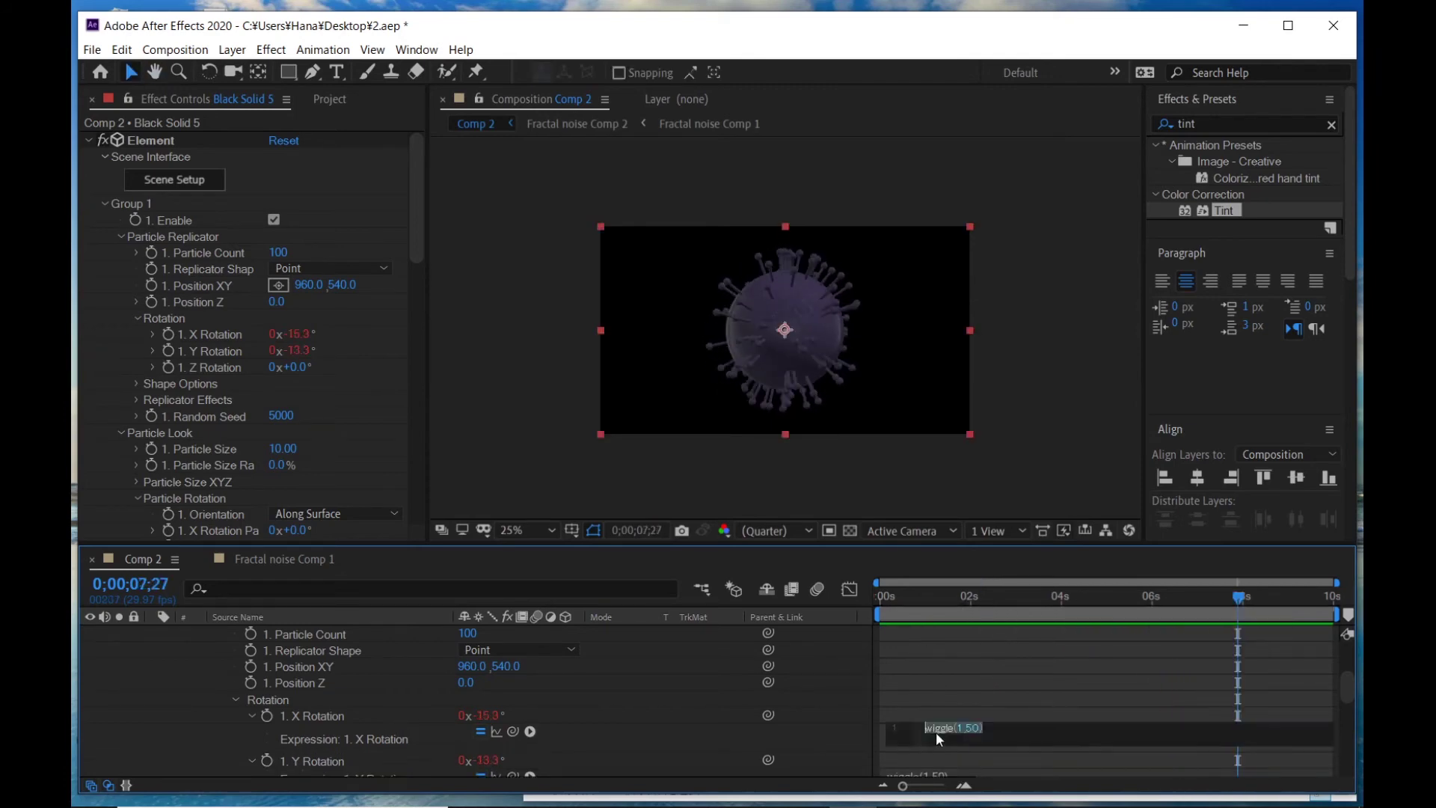
key("BackSpace")
type("0.5")
left_click(972, 684)
scroll(962, 685, "down", 2)
left_click(940, 683)
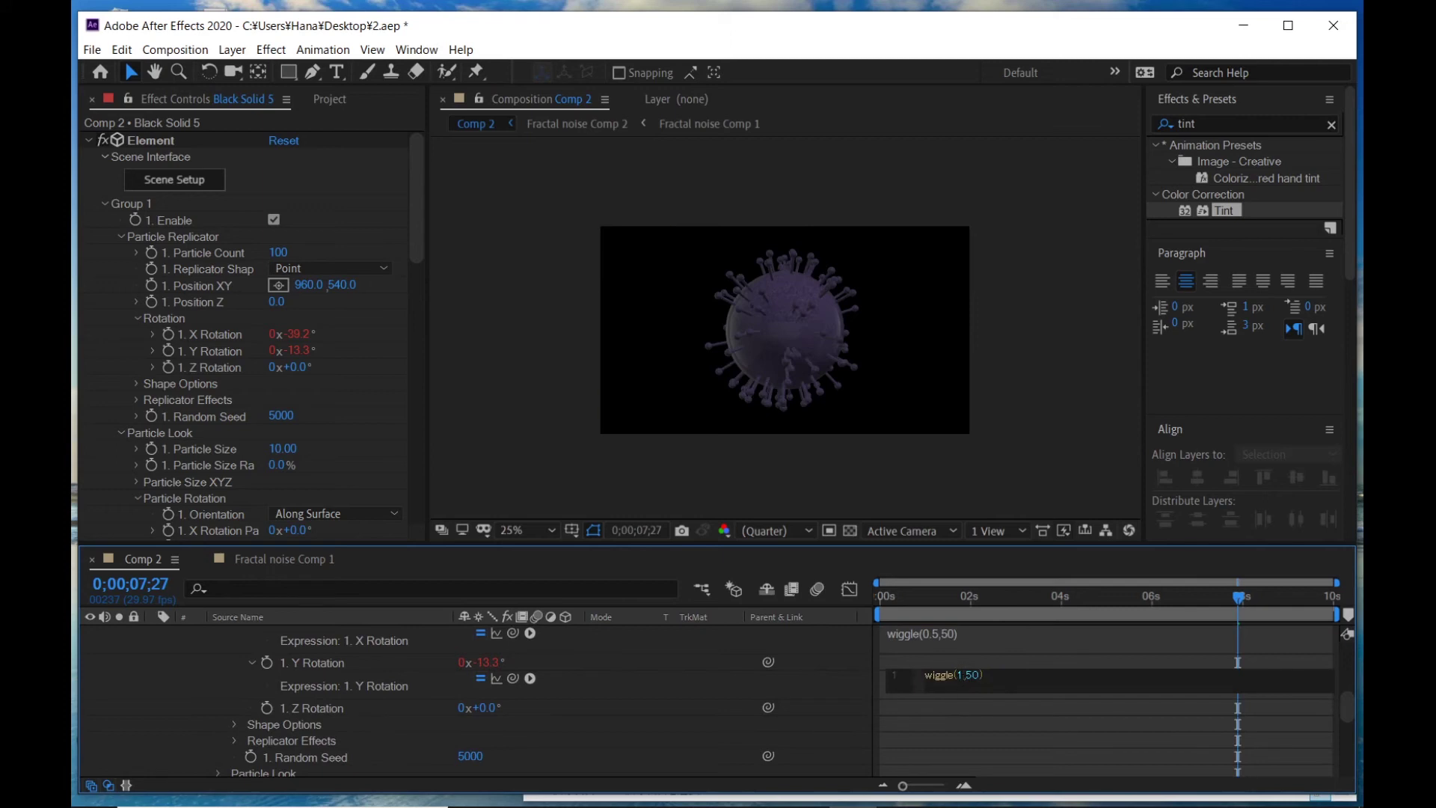
key("BackSpace")
type("0.5")
key("KP_Enter")
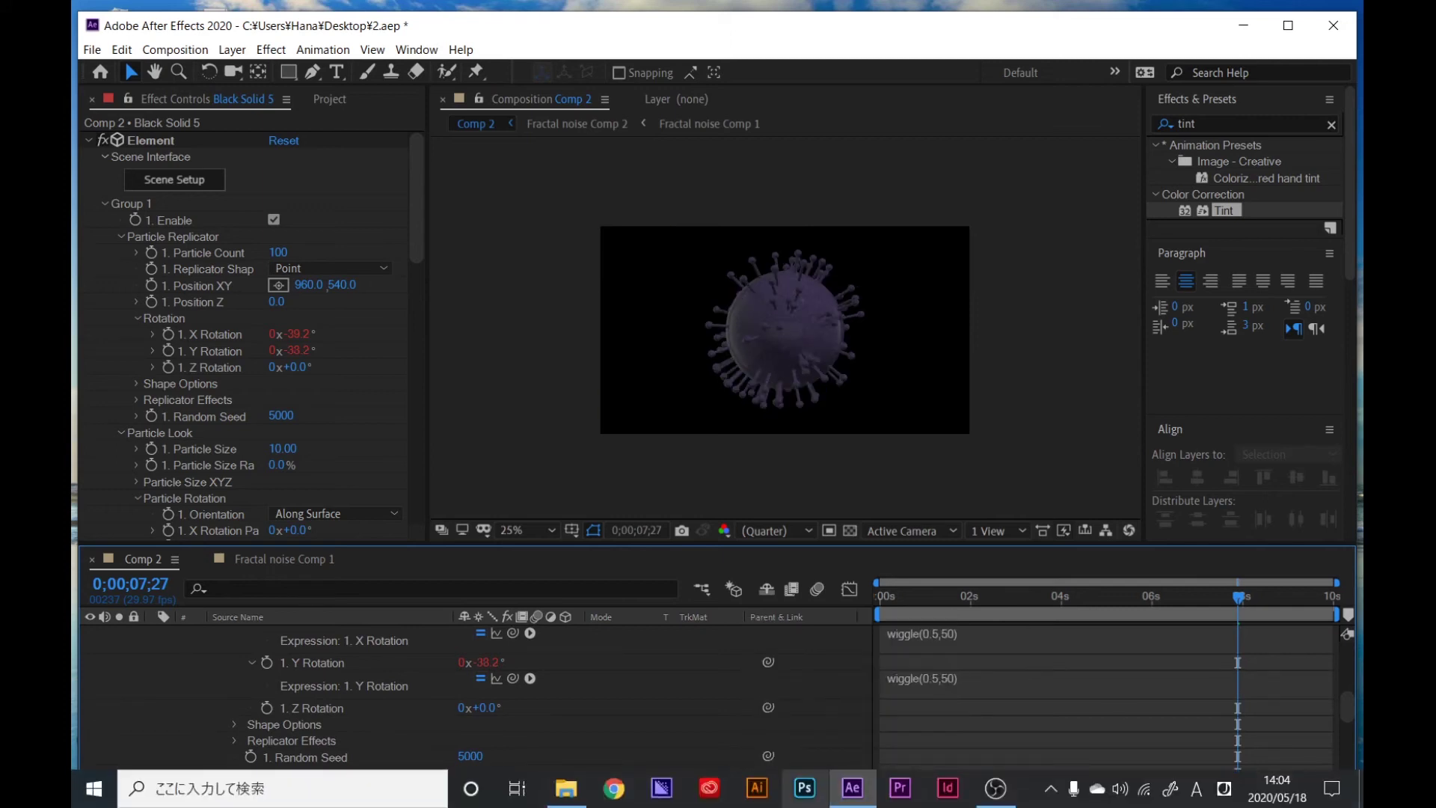
key("space")
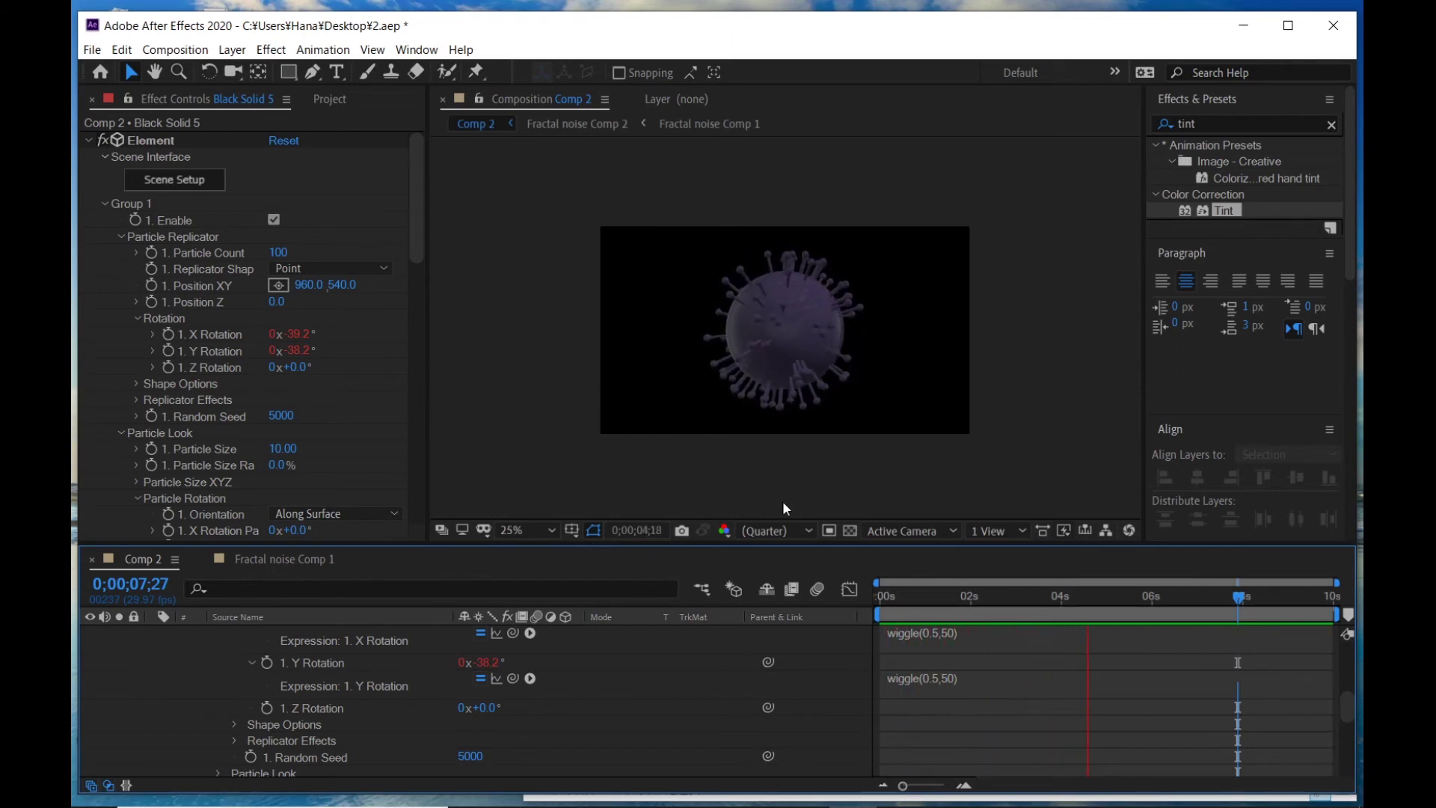
key("space")
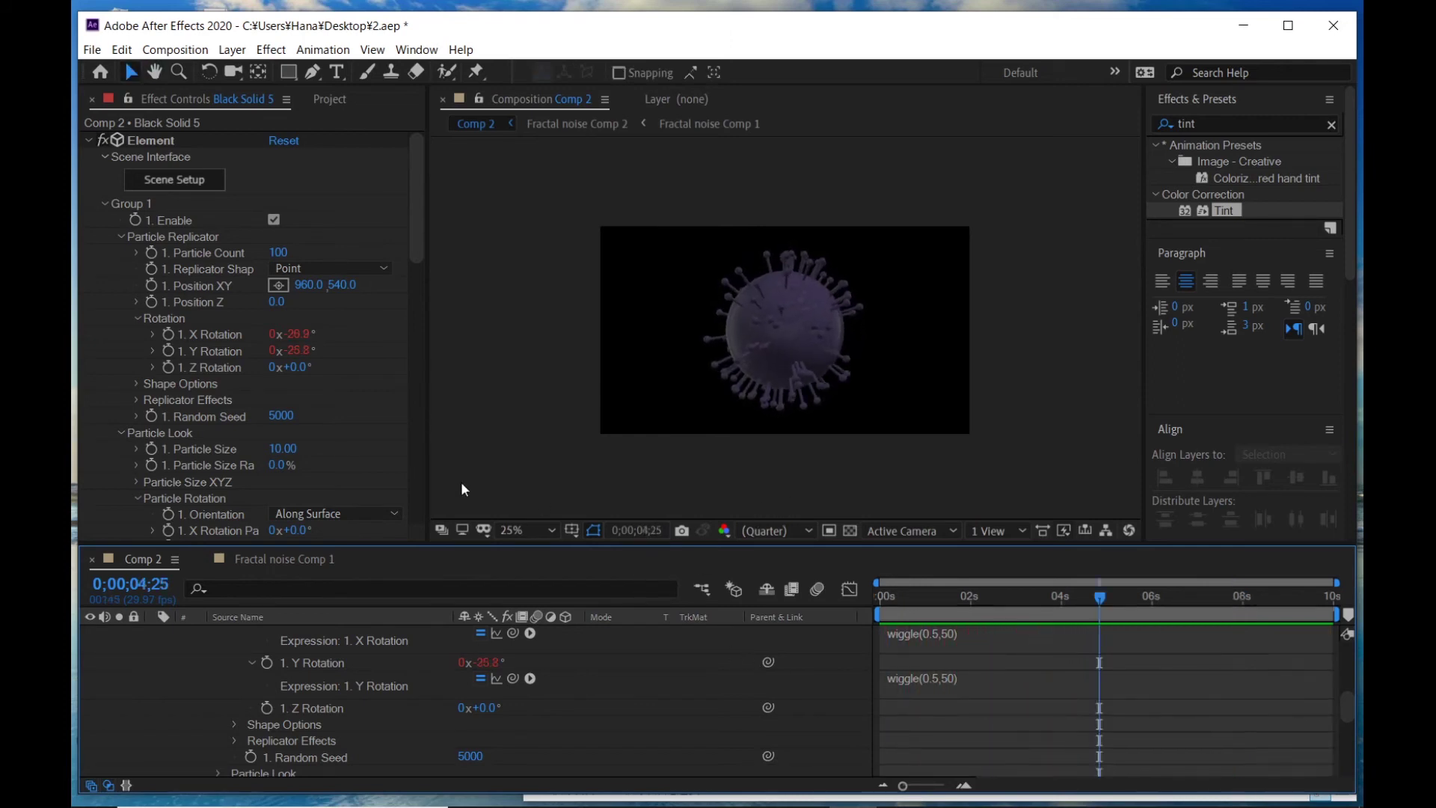
- Add a time*20 expression to Z Rotation, preview the spin, and park the playhead near 1.9 s
left_click(168, 368, "alt")
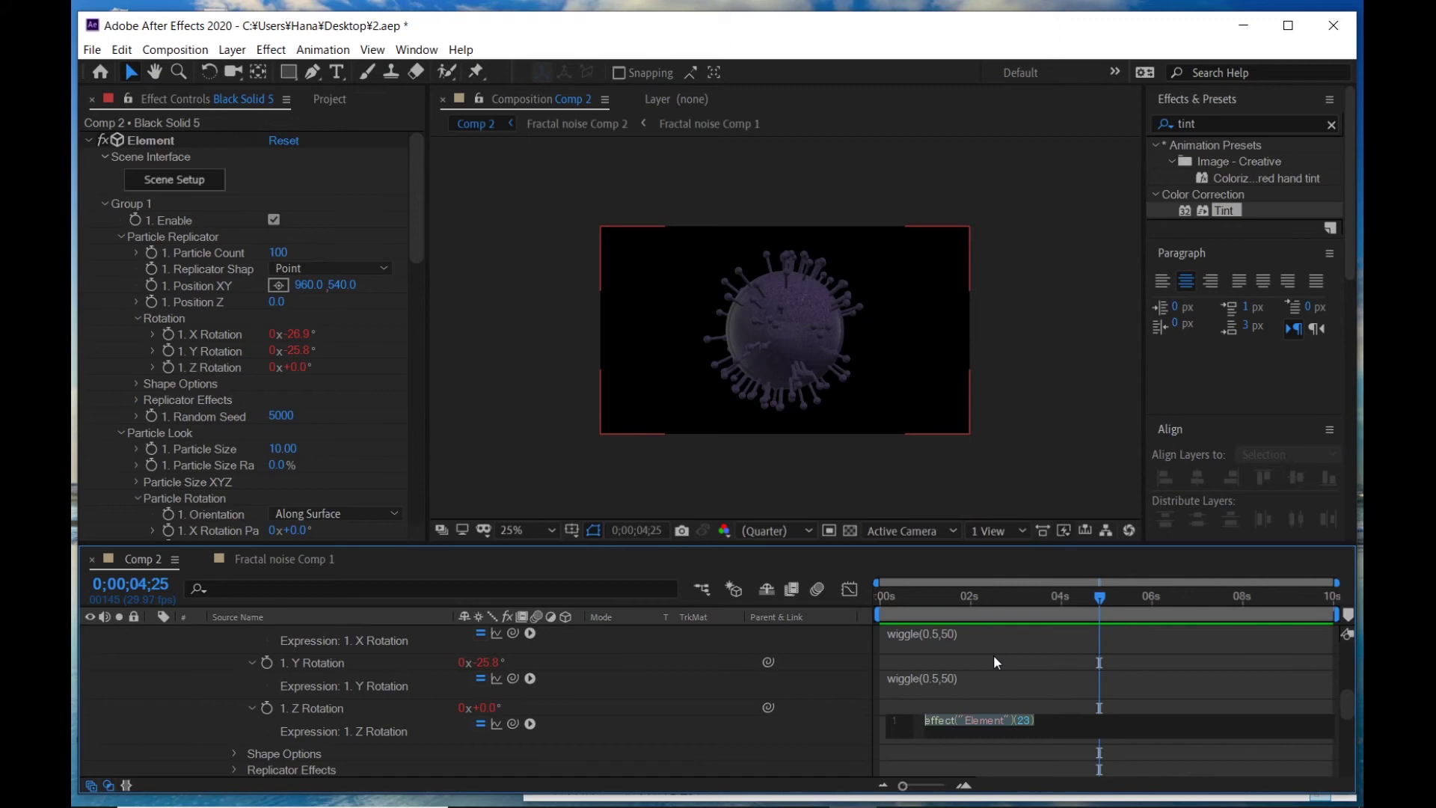
type("time*")
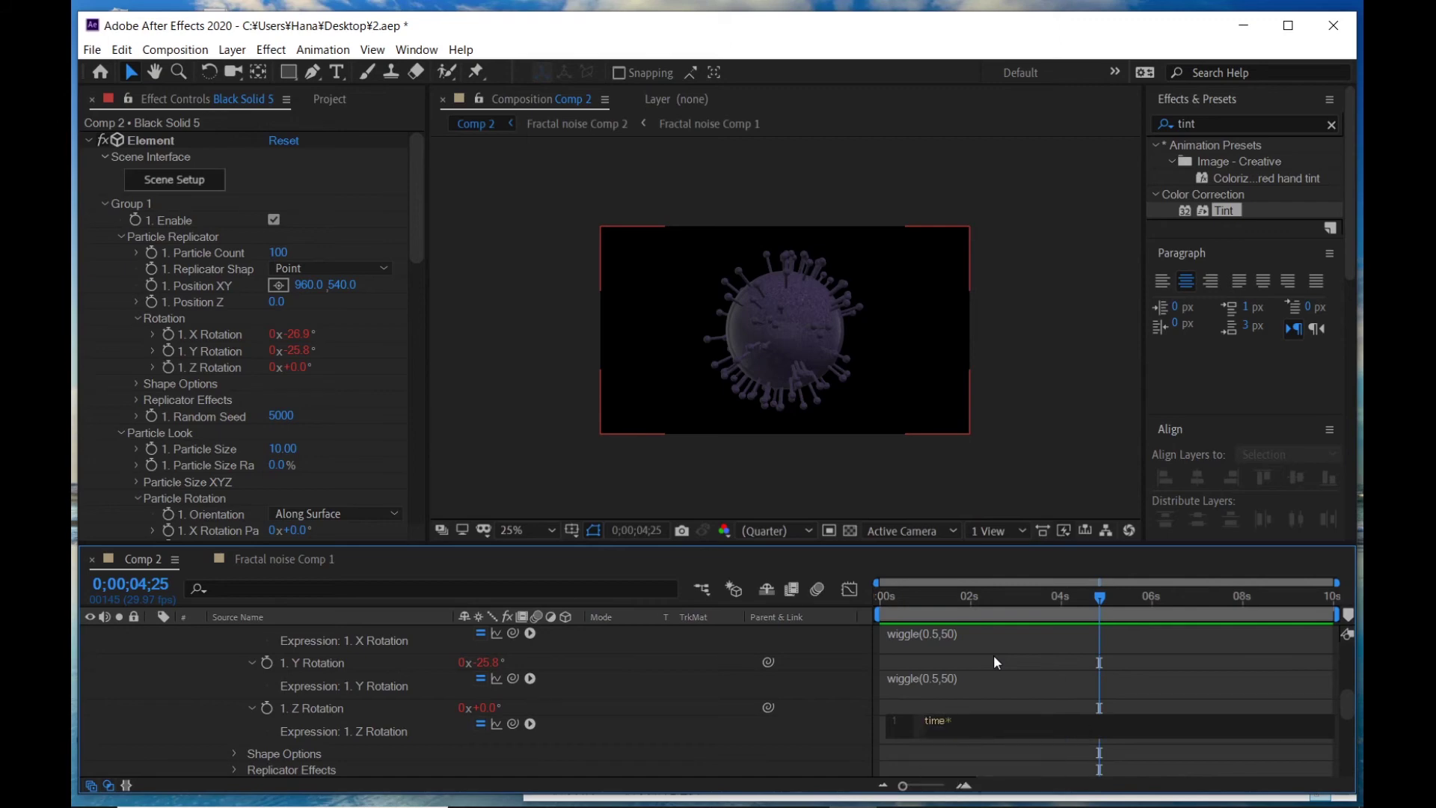
type("20")
key("KP_Enter")
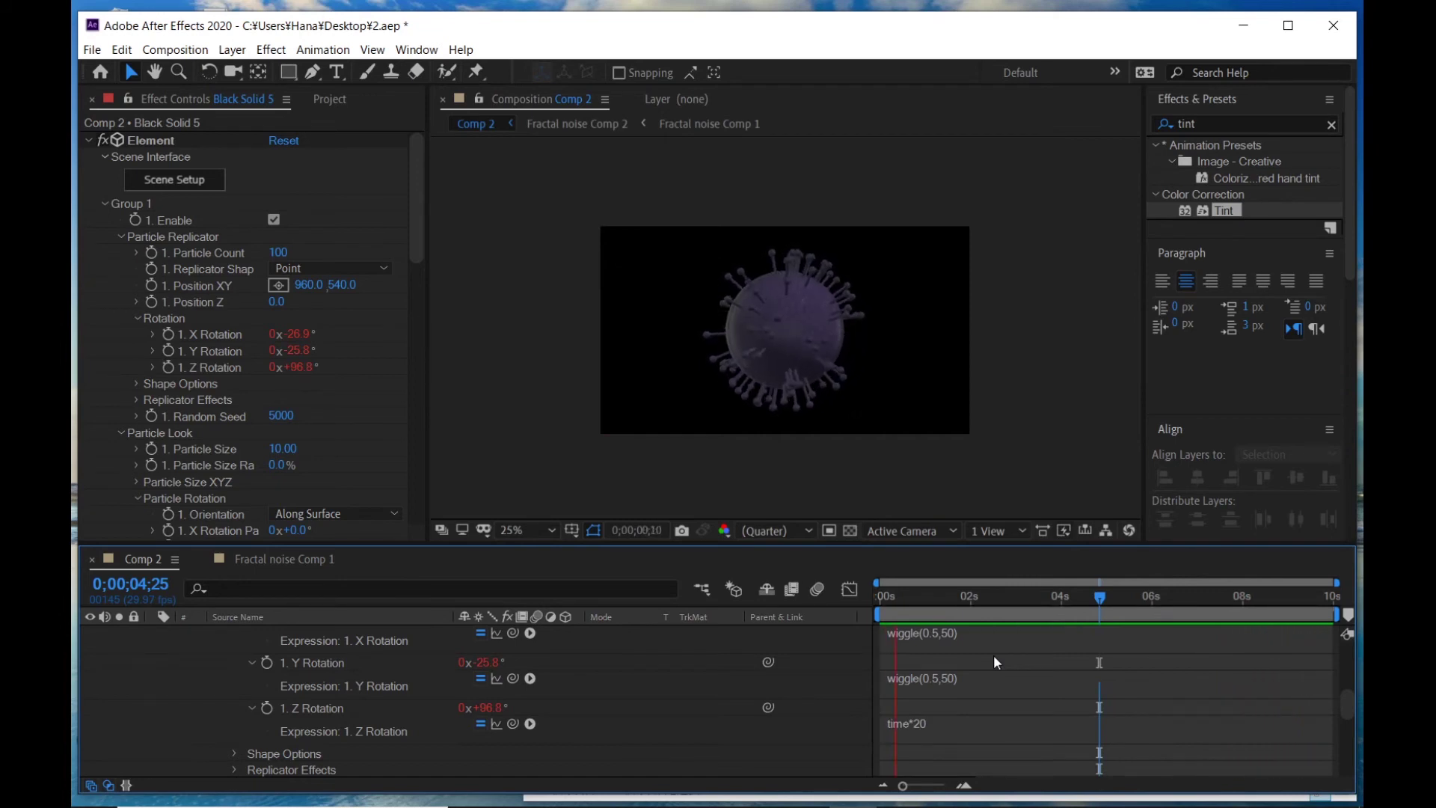
key("space")
left_click_drag(981, 599, 962, 604)
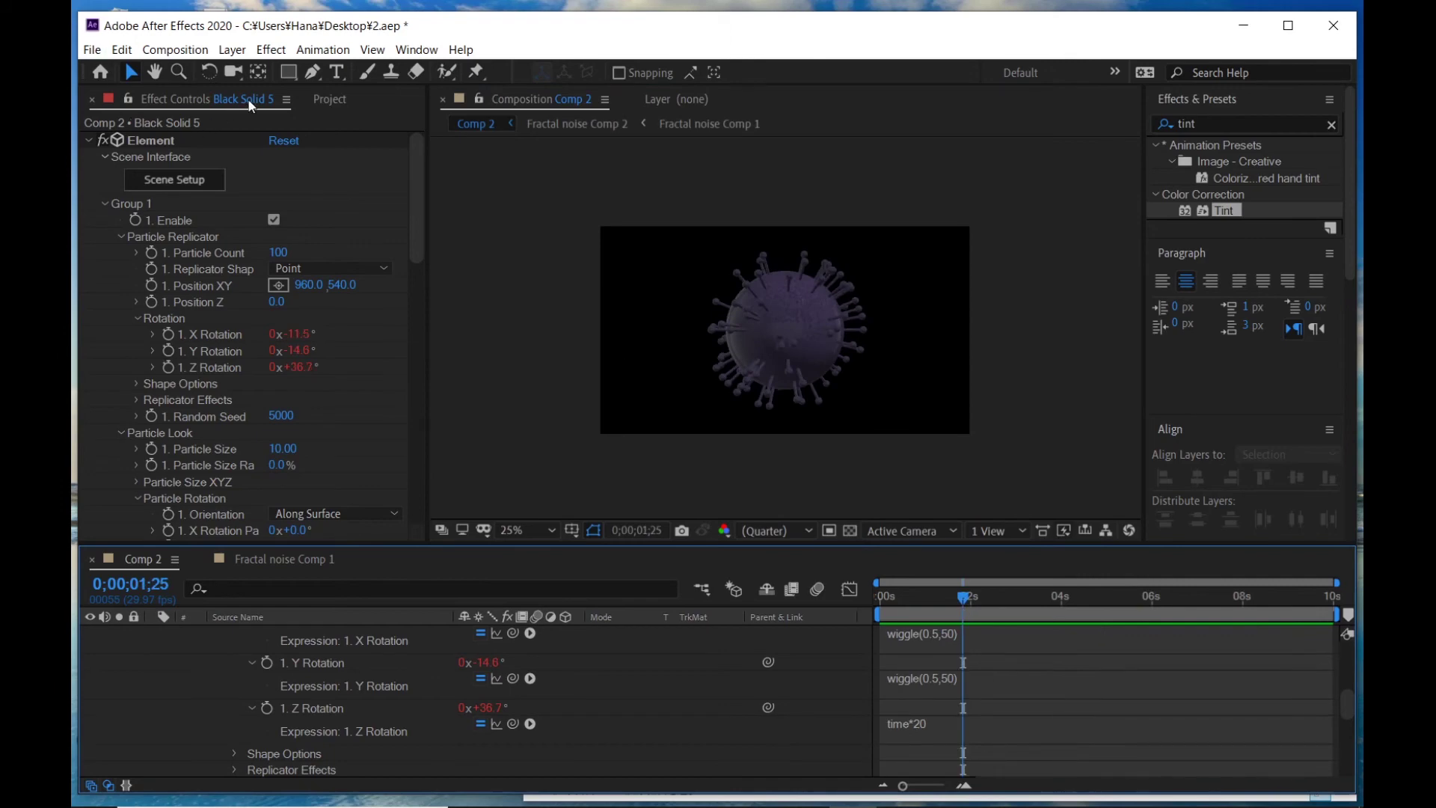
- Drag Nightclub - 15802.mp4 from the Project panel into Comp 2 below the virus layers
left_click(329, 99)
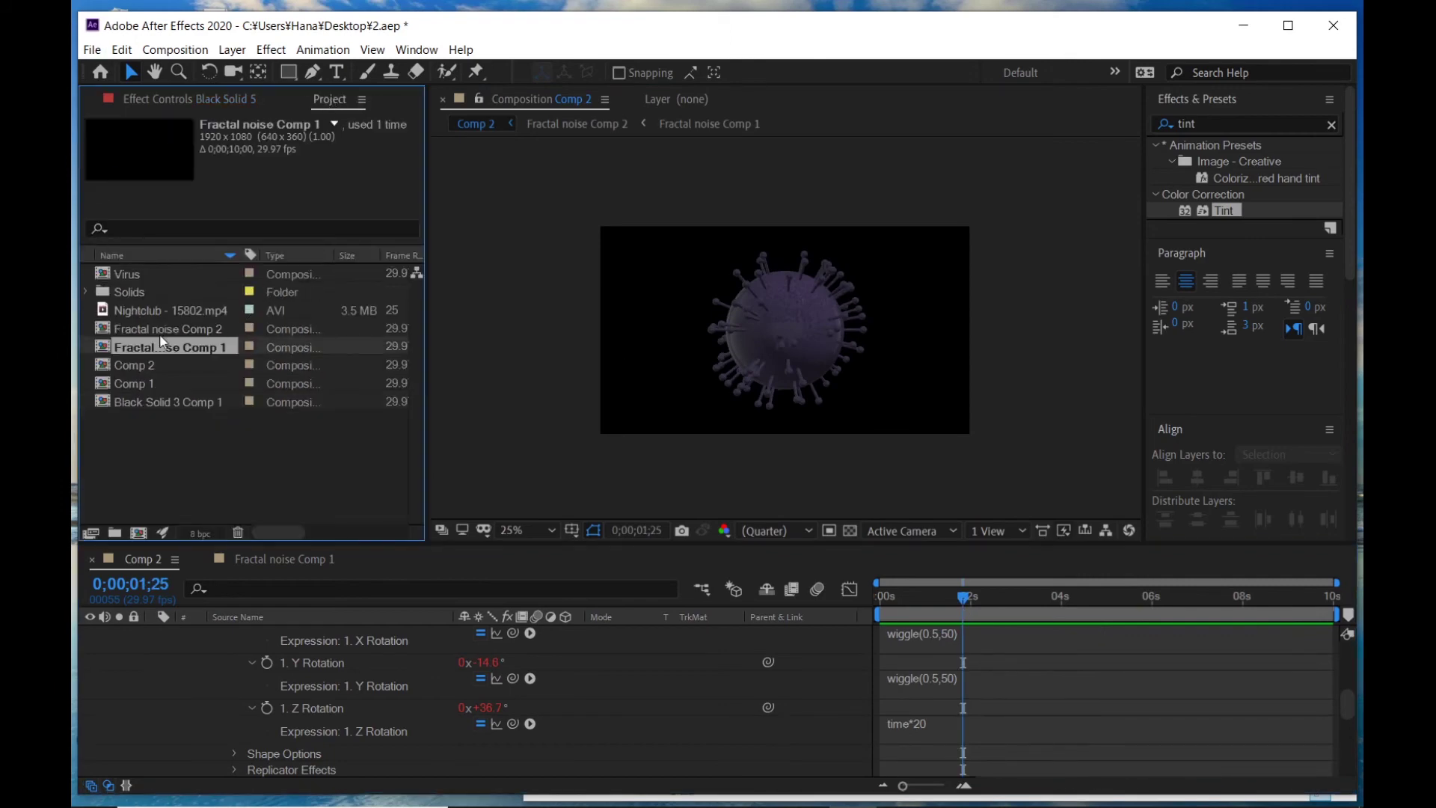
left_click_drag(119, 308, 235, 662)
scroll(226, 662, "up", 10)
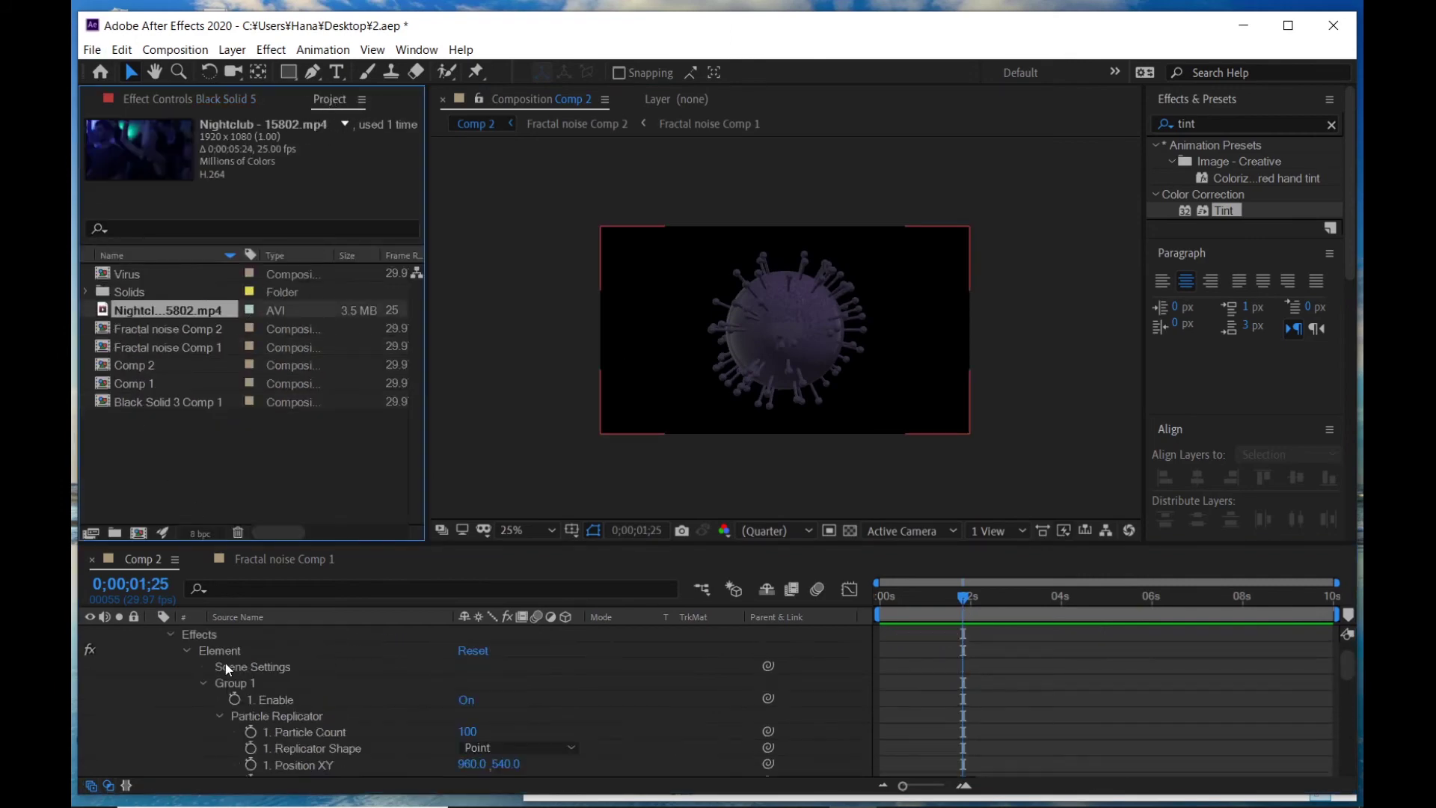
scroll(145, 658, "up", 2)
left_click(153, 649)
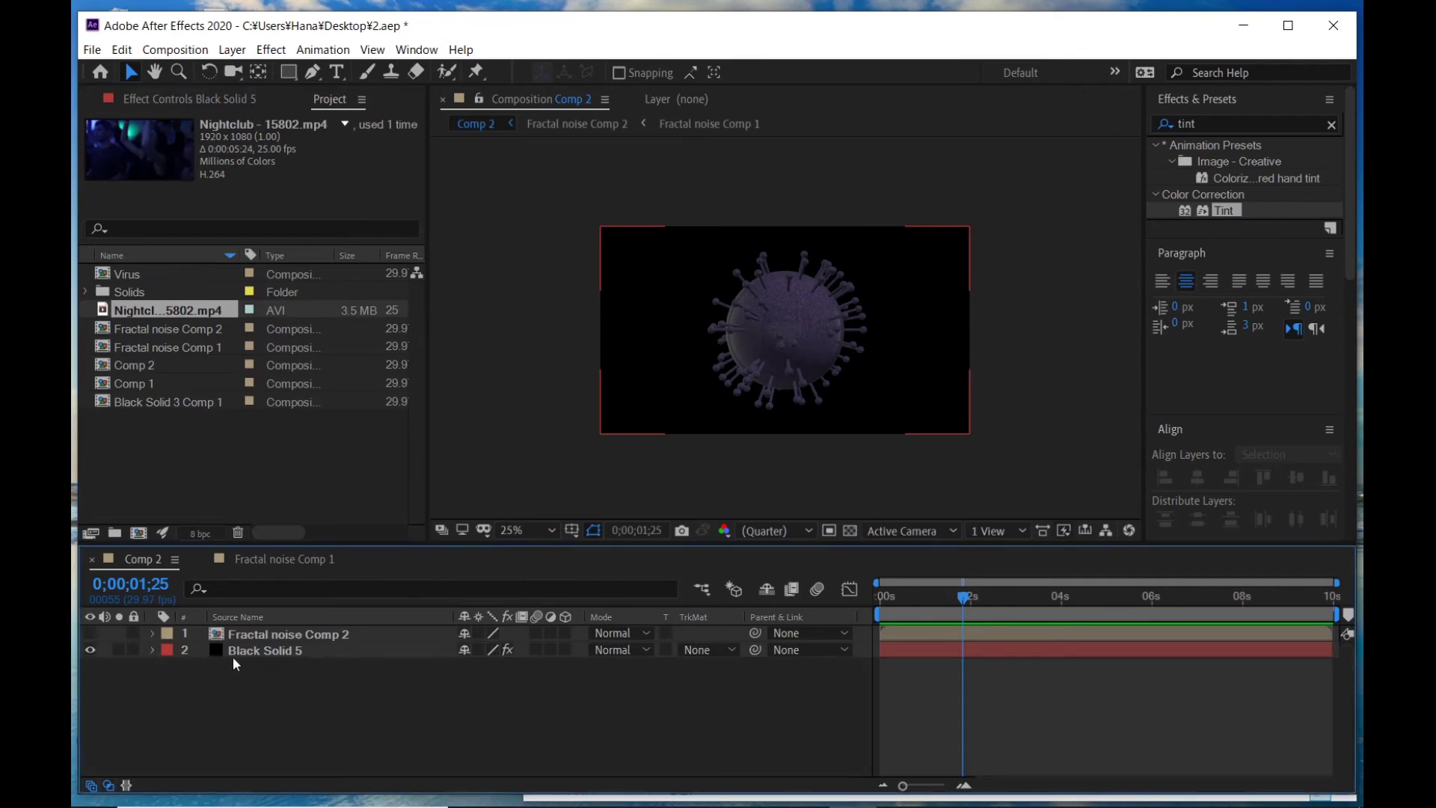
left_click_drag(209, 313, 385, 724)
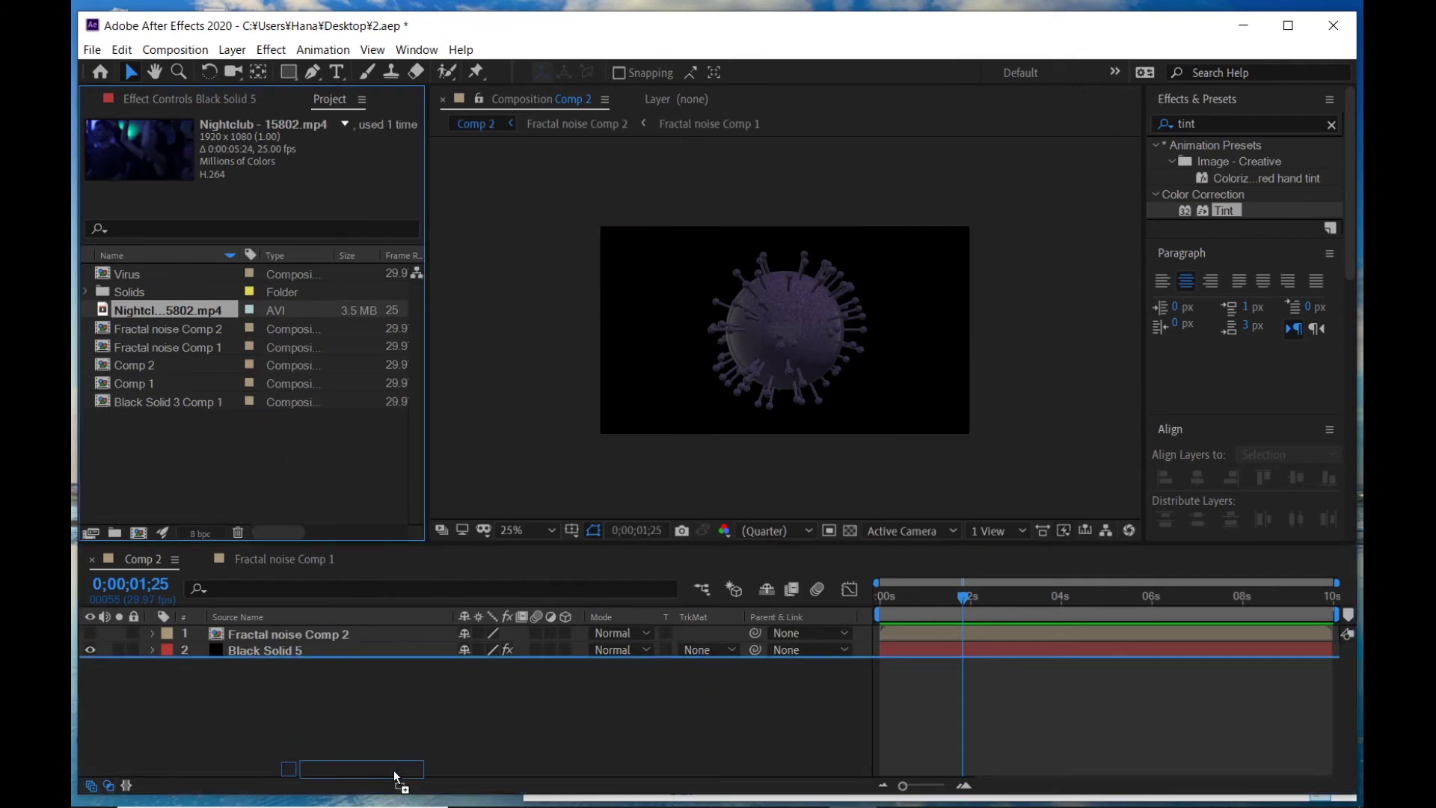
- Pre-compose the Black Solid 5 and Fractal noise Comp 2 layers into a new 'Virus animation' composition
left_click(602, 724)
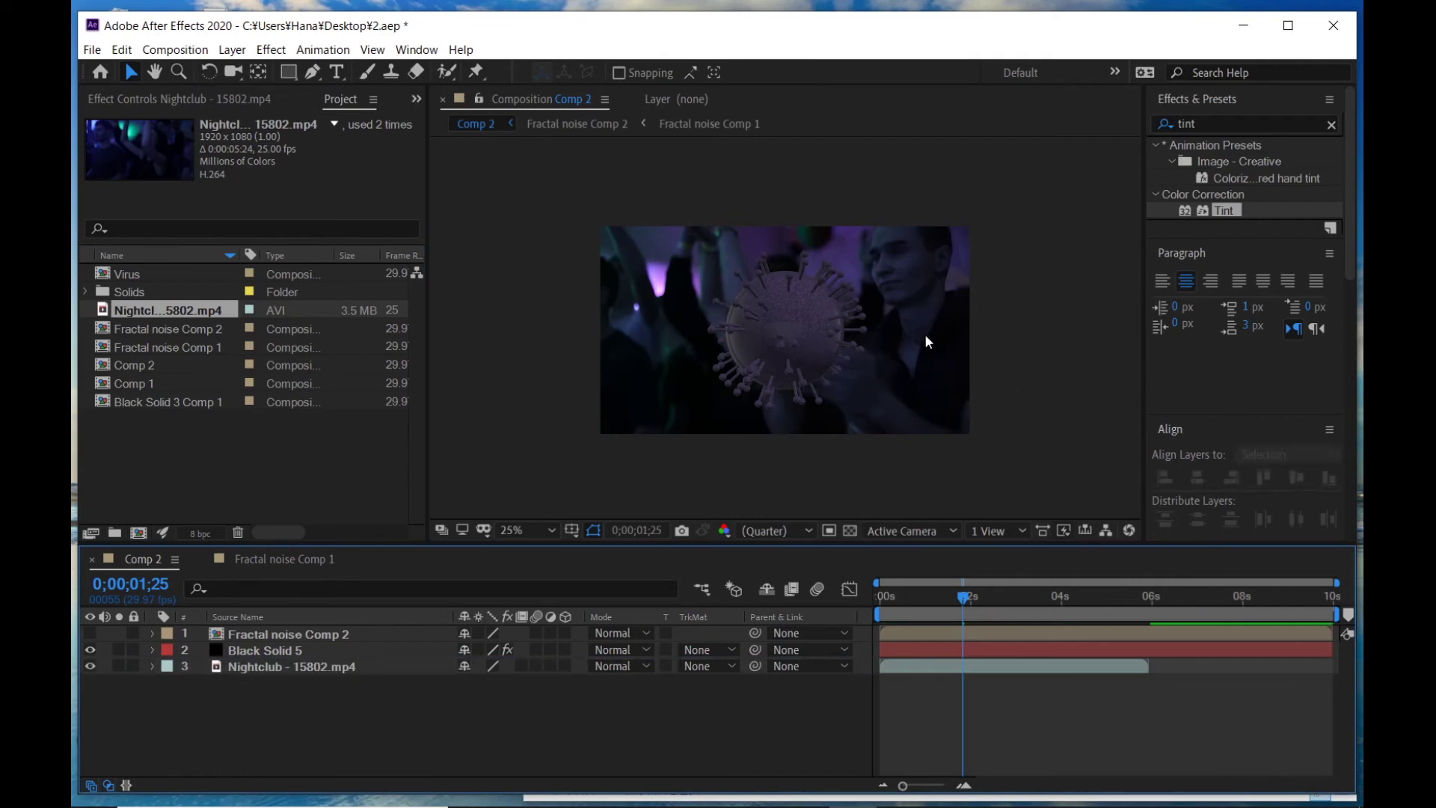
left_click(784, 335)
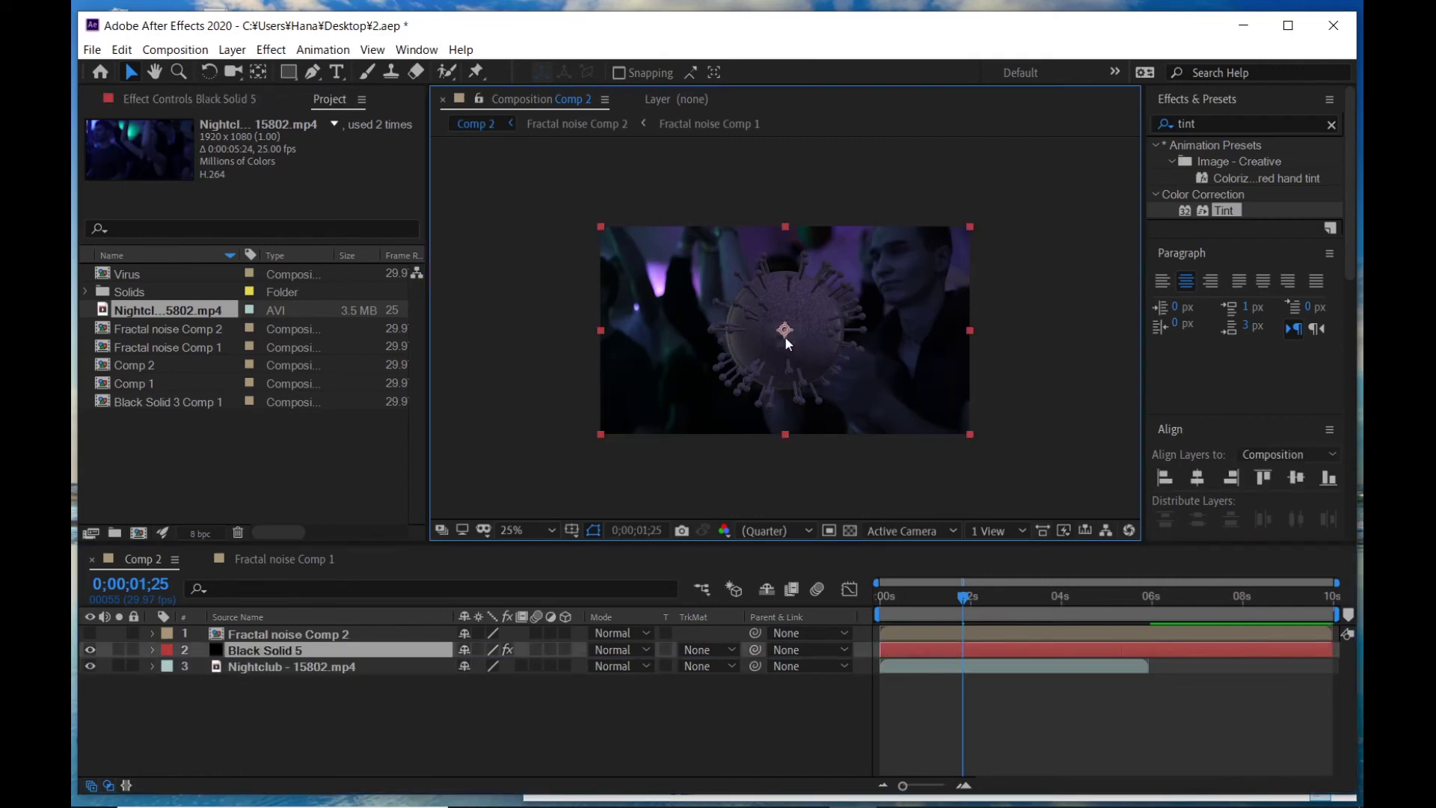
left_click(260, 650)
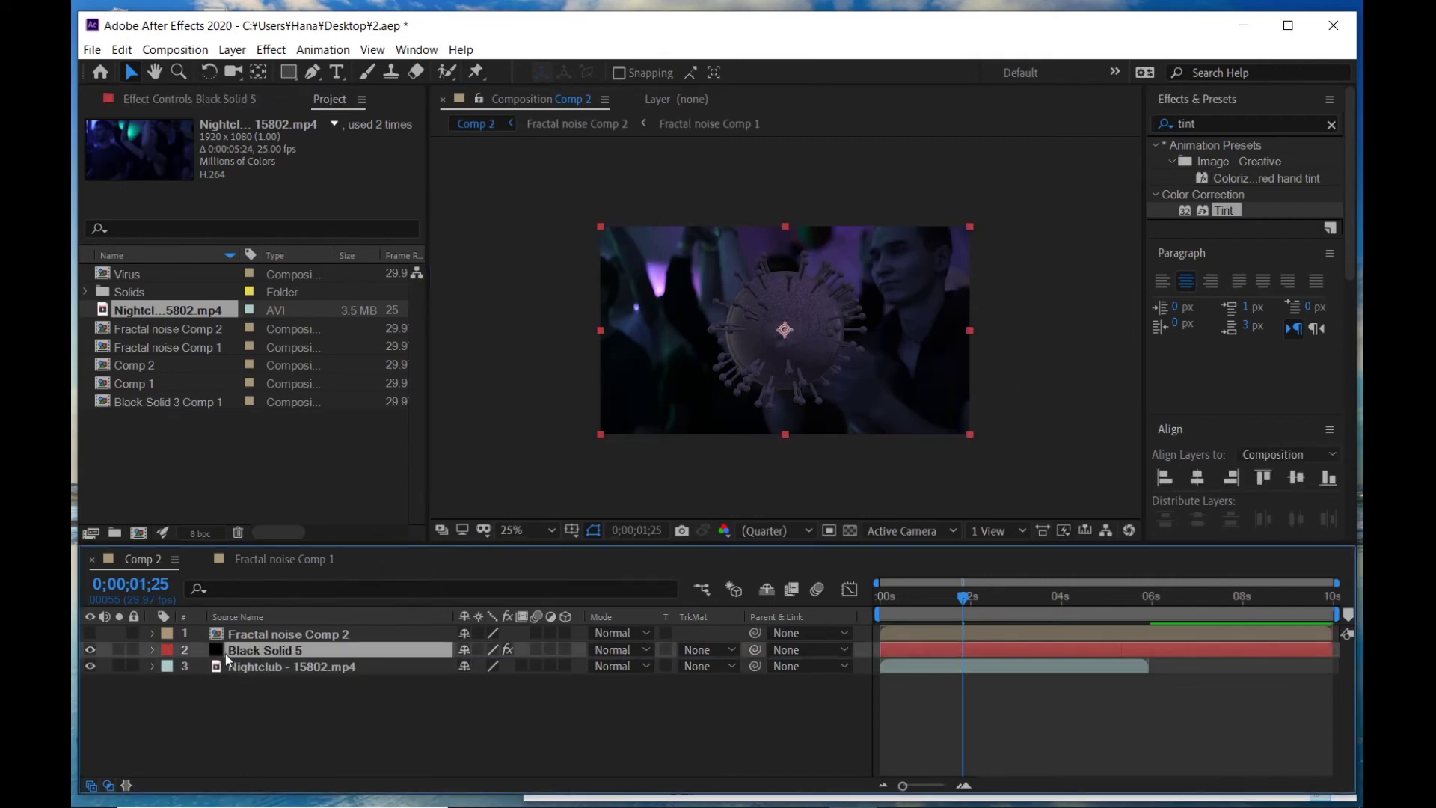
left_click(285, 635, "shift")
right_click(285, 635)
left_click(329, 541)
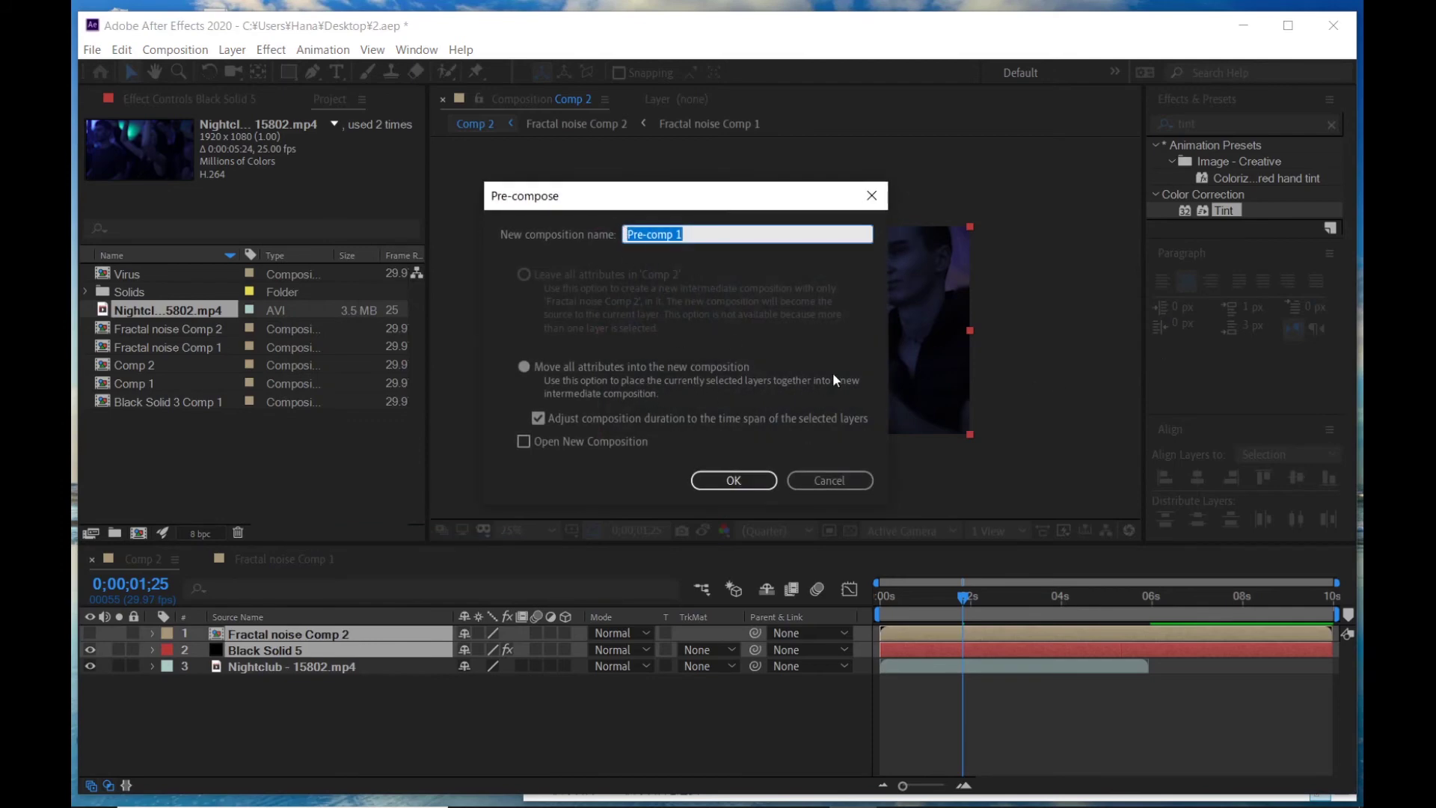
type("V")
type("irus a")
type("nimation")
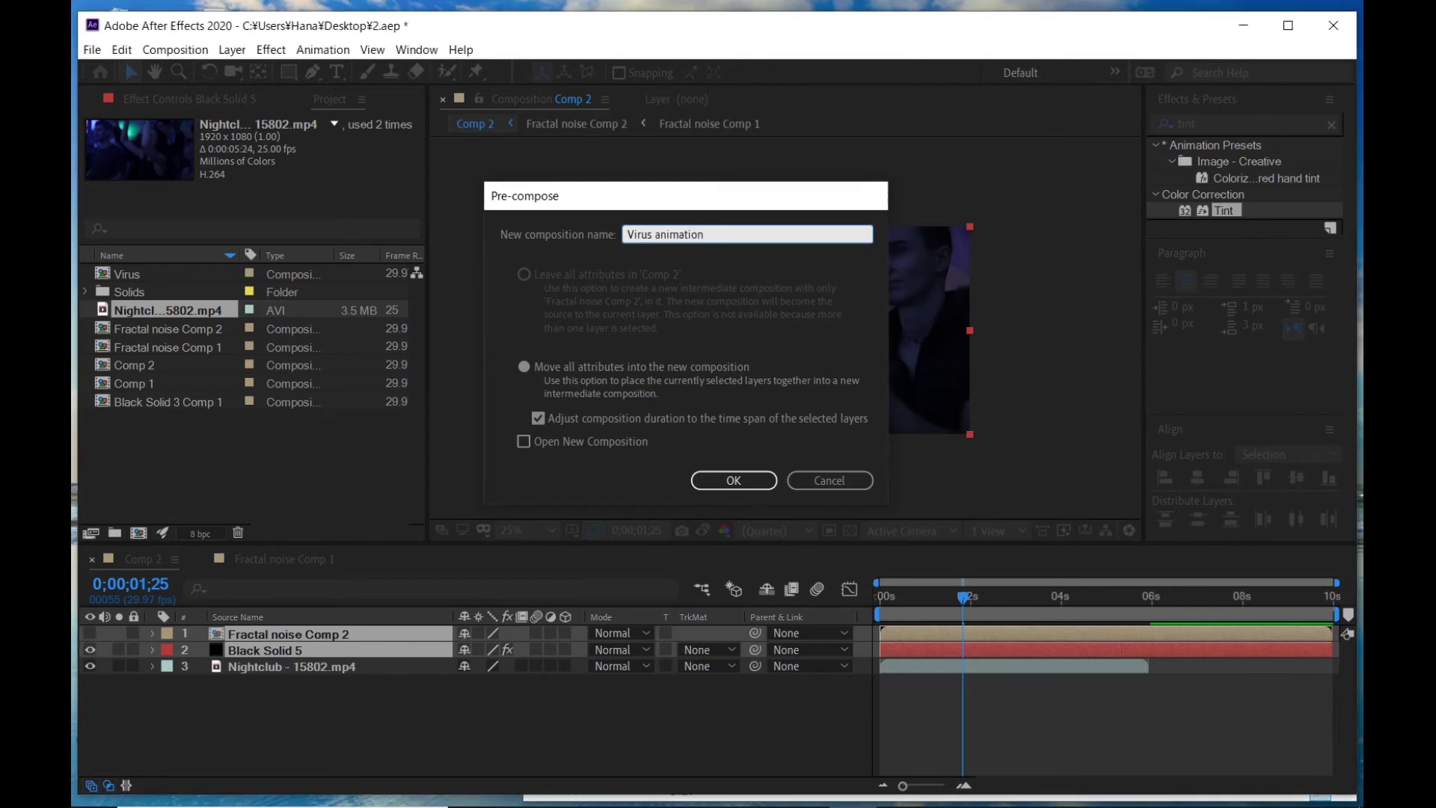
key("Return")
- Scale the Virus animation layer down to 23% and move it up and left
left_click(437, 706)
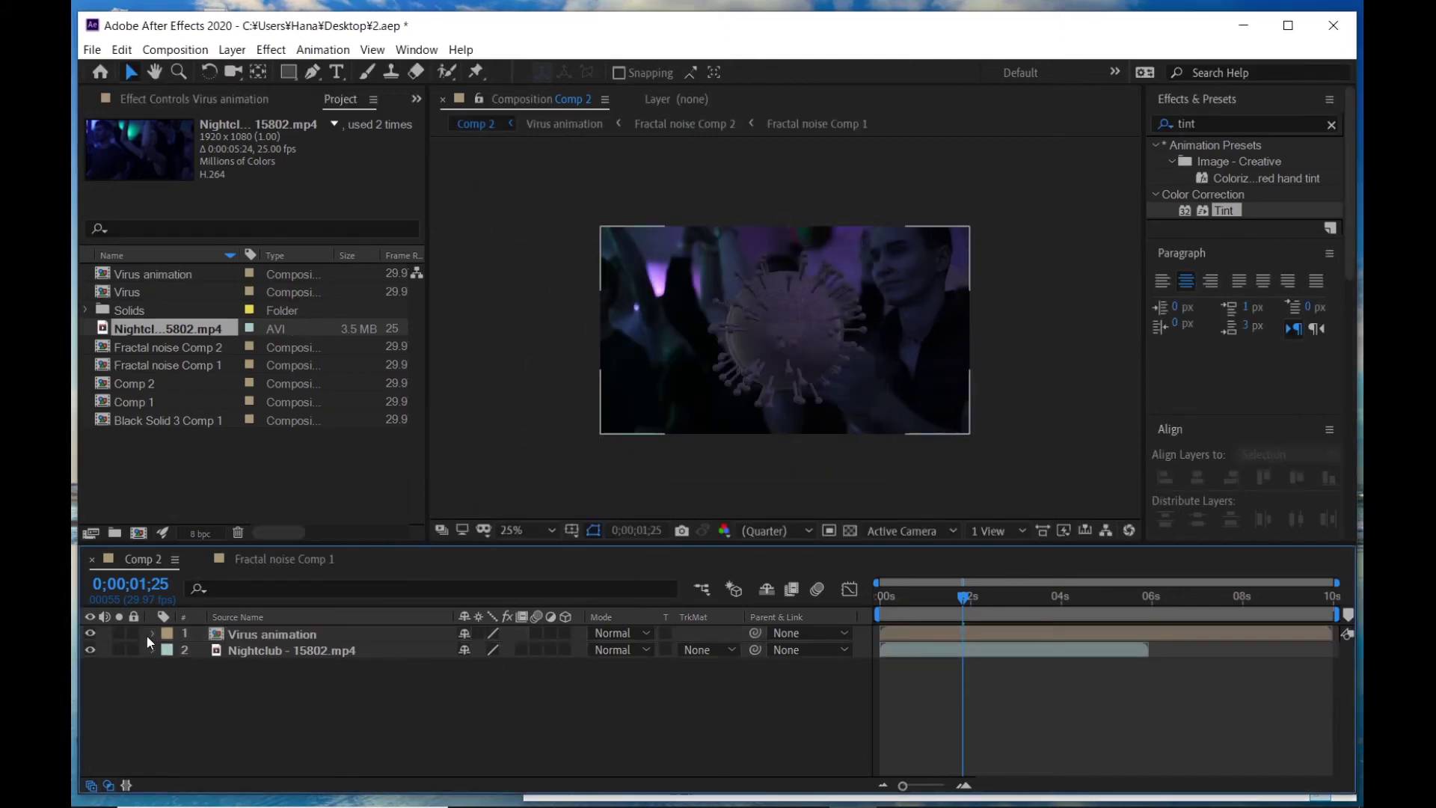
left_click(246, 633)
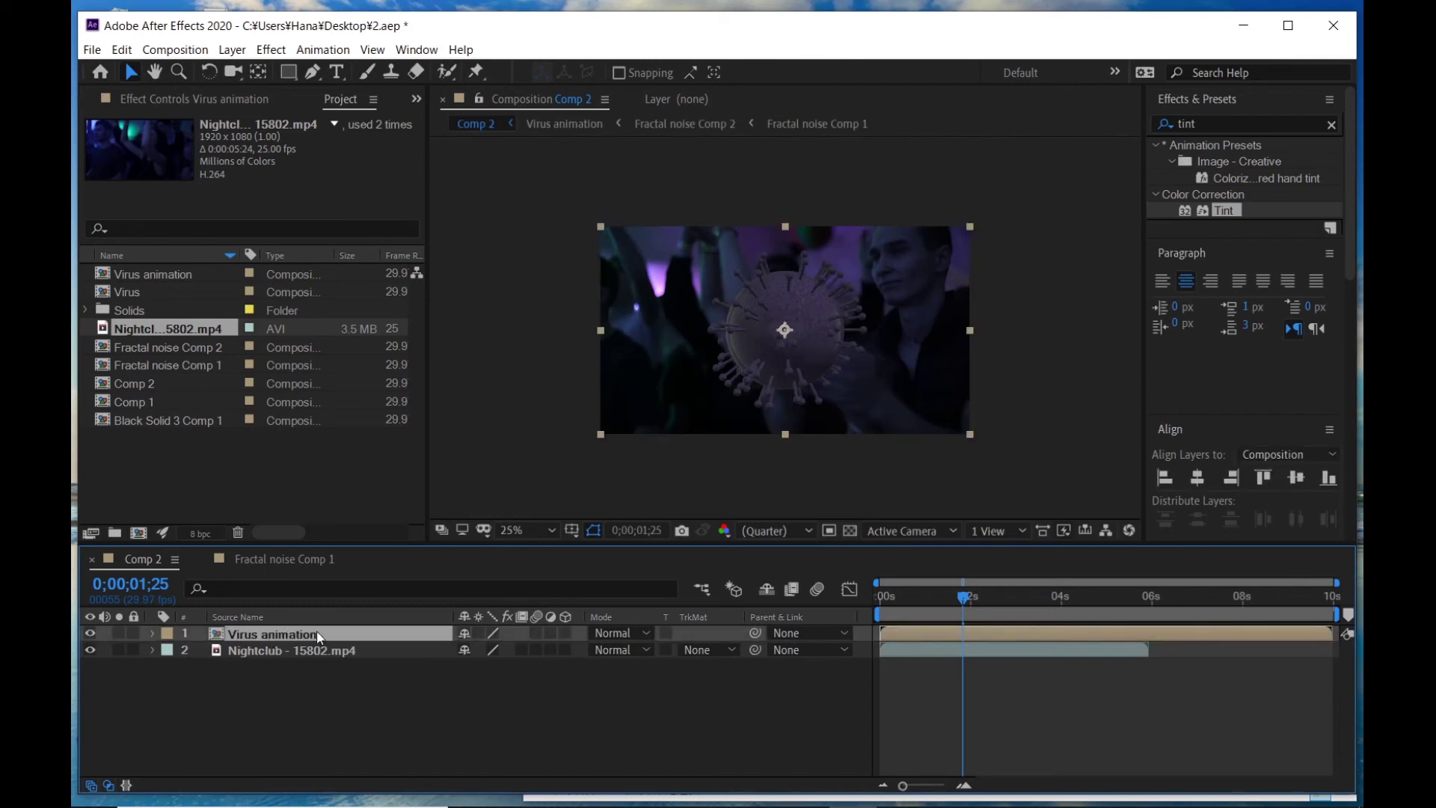
key("s")
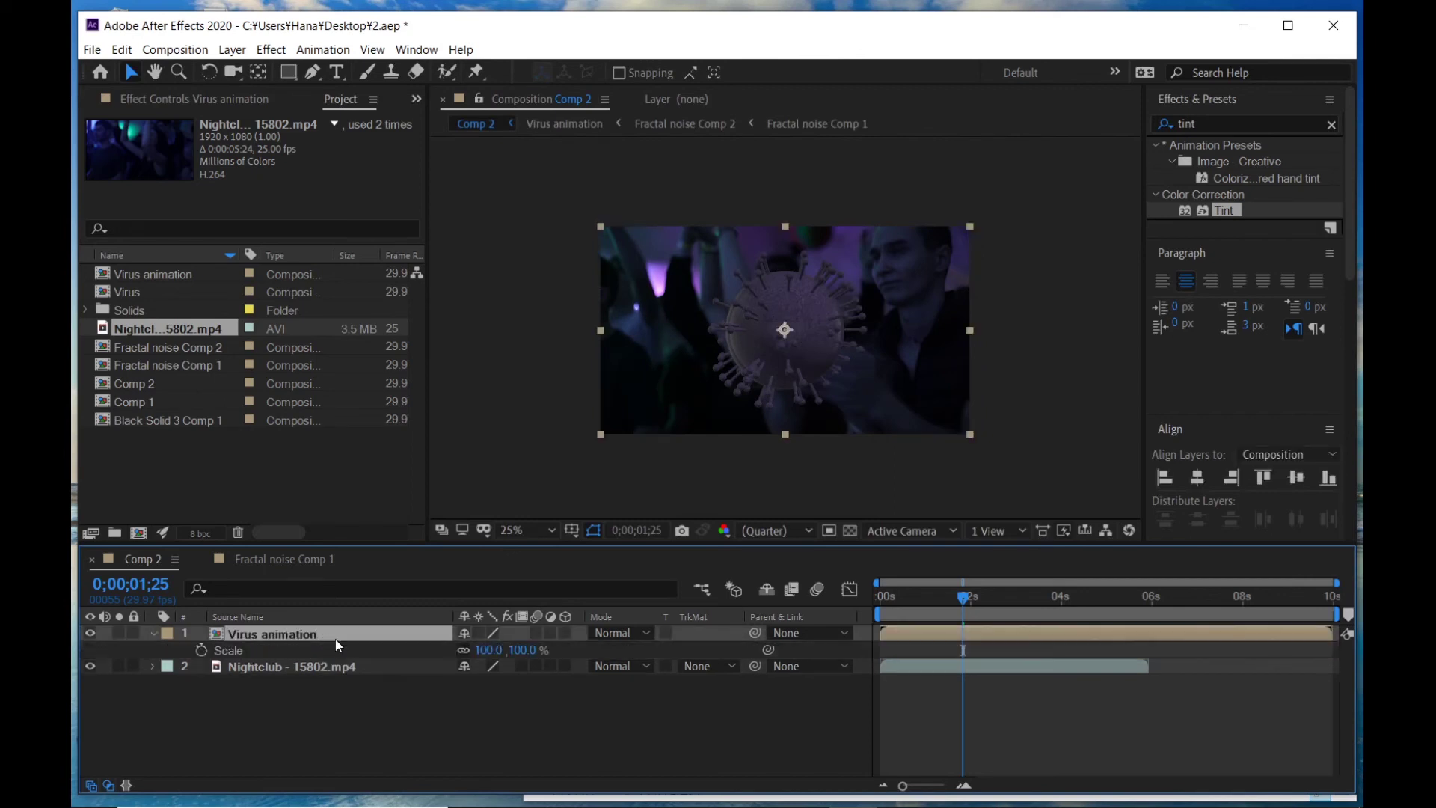
mouse_move(486, 650)
left_mouse_down()
mouse_move(963, 650)
mouse_move(420, 657)
left_mouse_up()
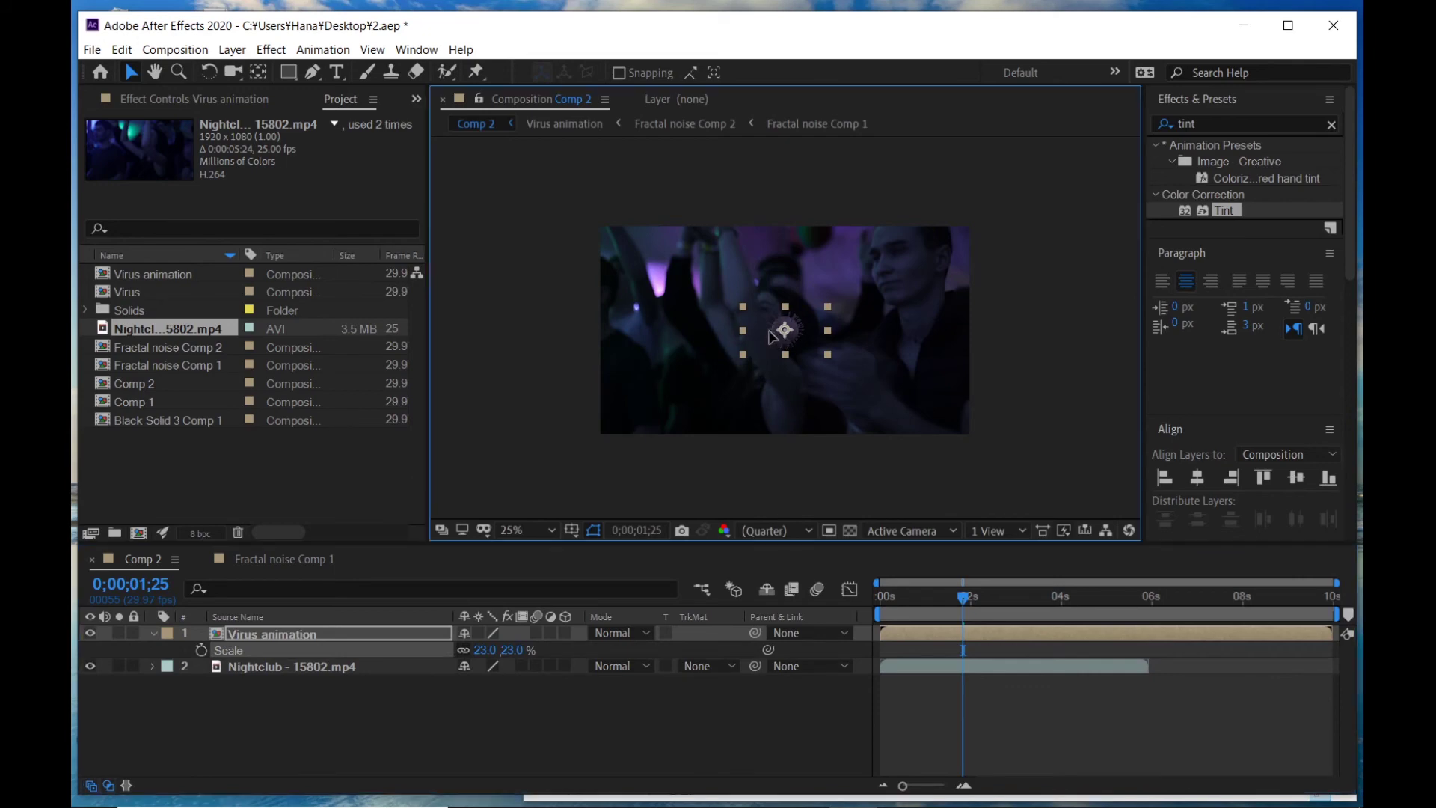
left_click_drag(774, 337, 663, 303)
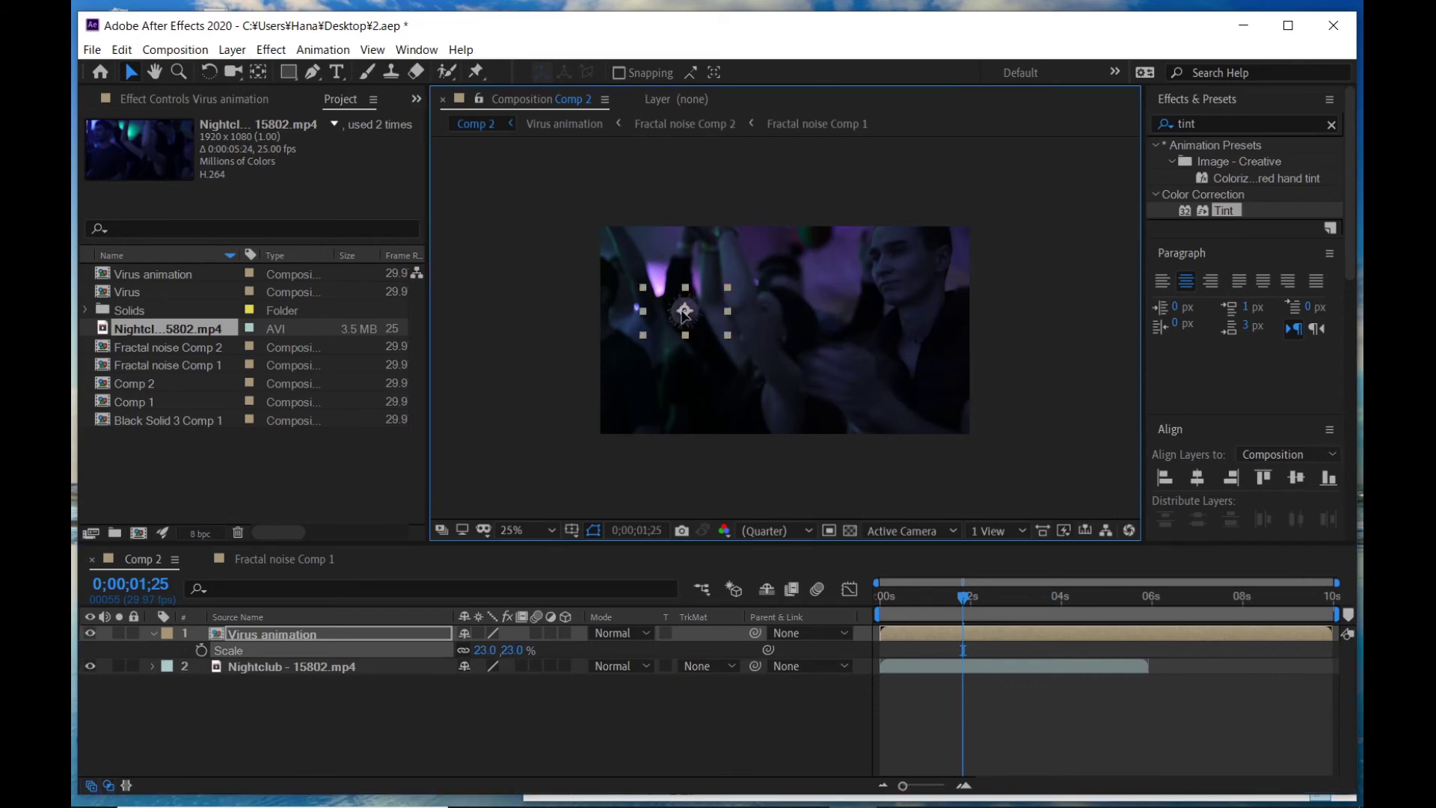
- Duplicate the virus layer and drag the copies to separate spots around the frame centre
left_click(284, 633)
key("ctrl+d")
key("ctrl+d")
key("ctrl+d")
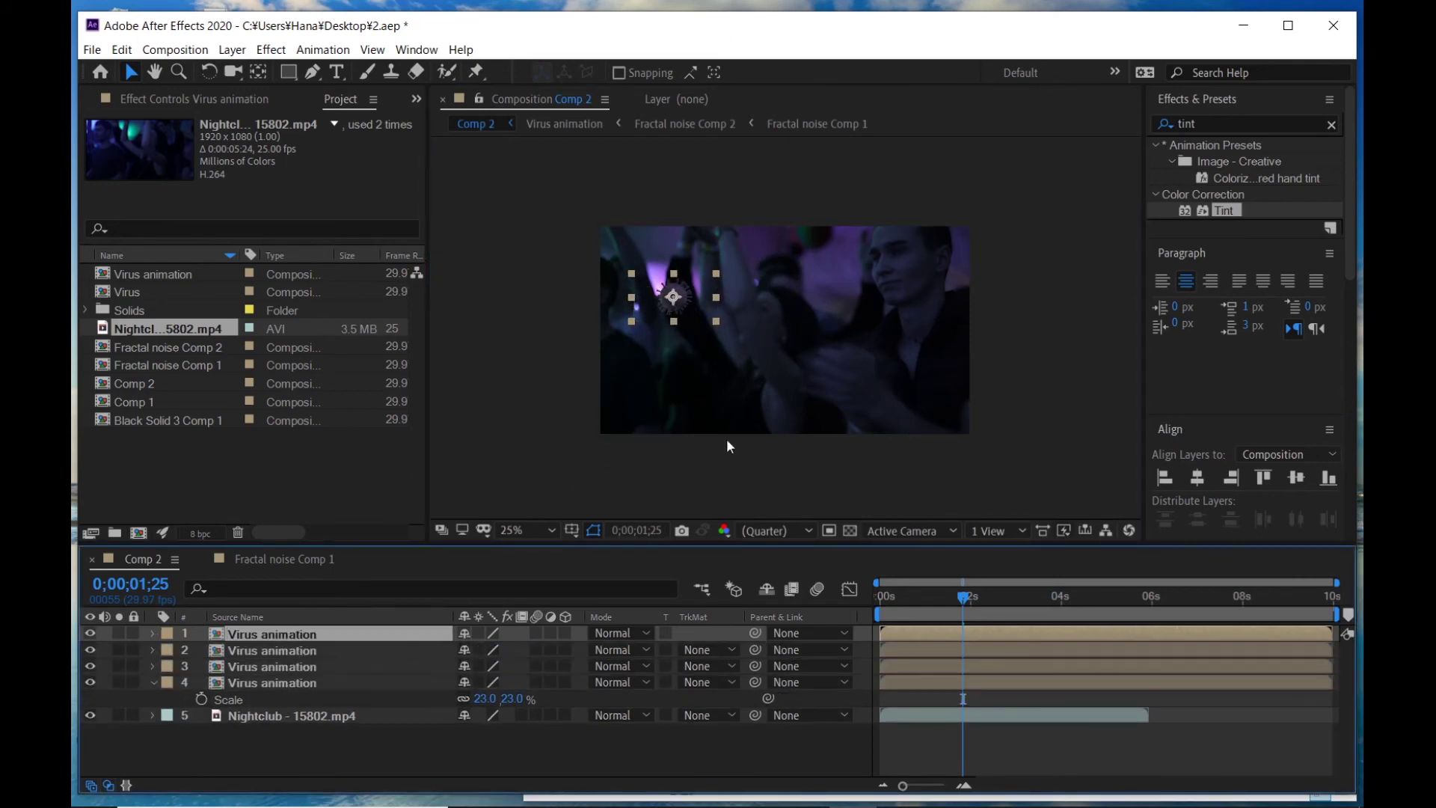
left_click_drag(674, 308, 866, 349)
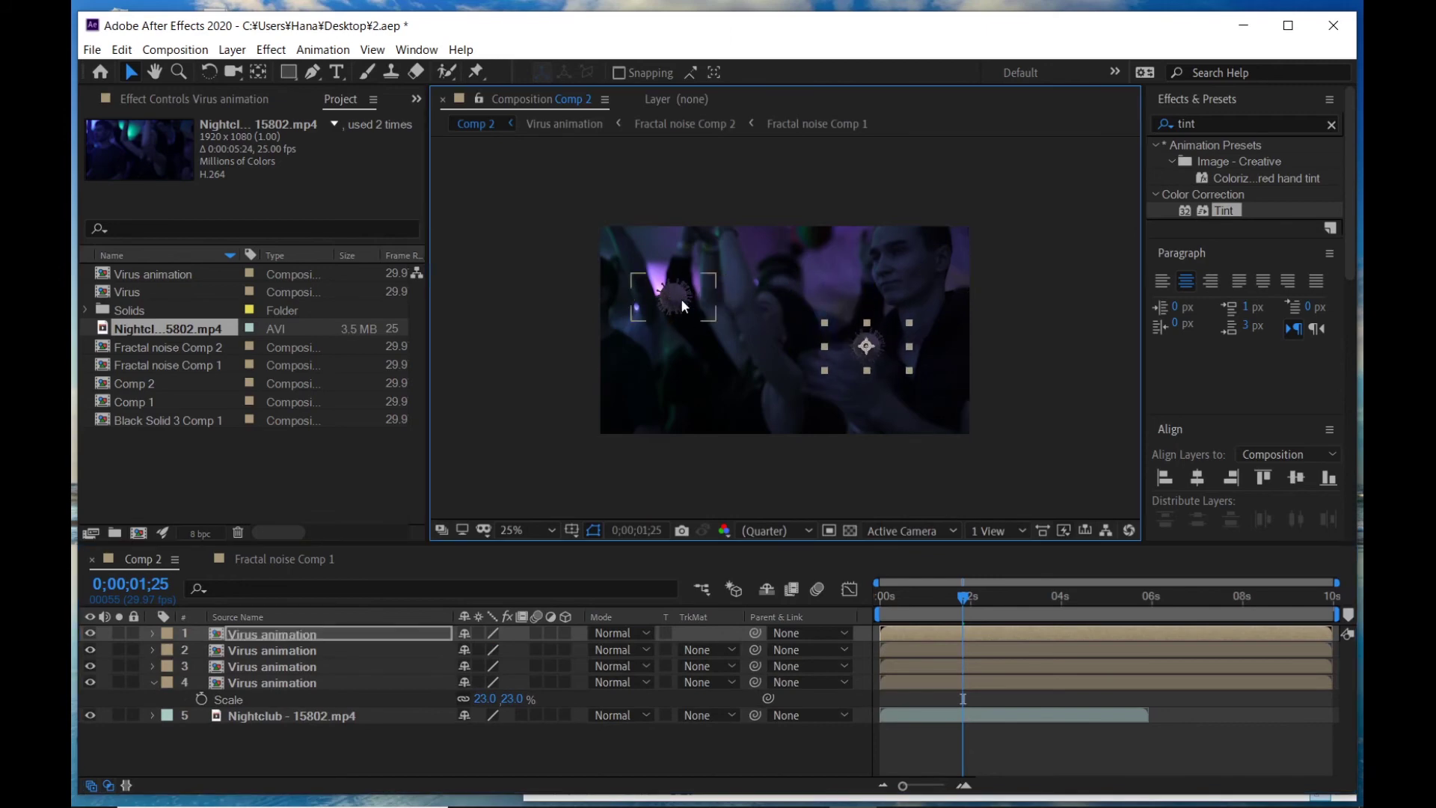
left_click_drag(673, 303, 740, 362)
left_click_drag(687, 303, 849, 277)
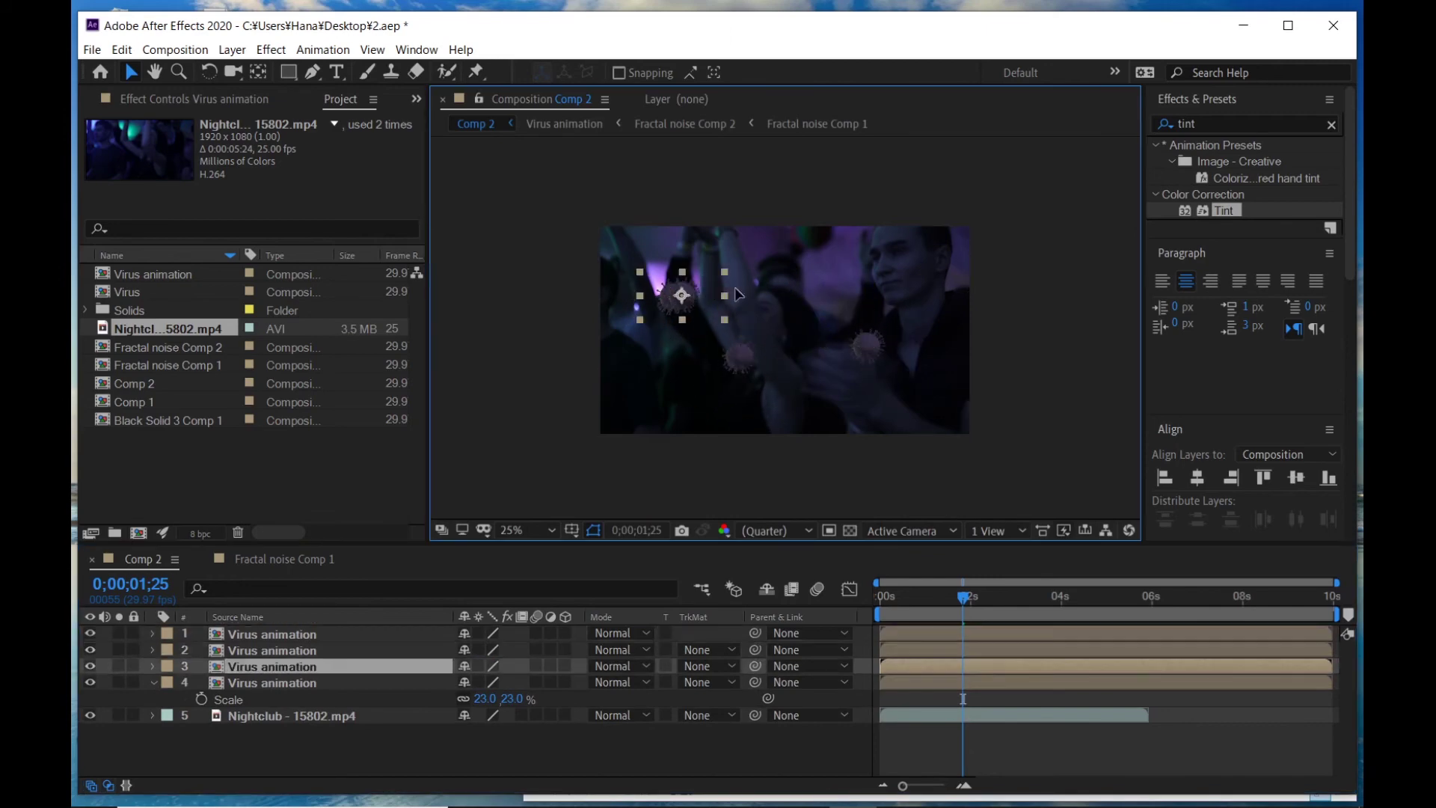
key("Return")
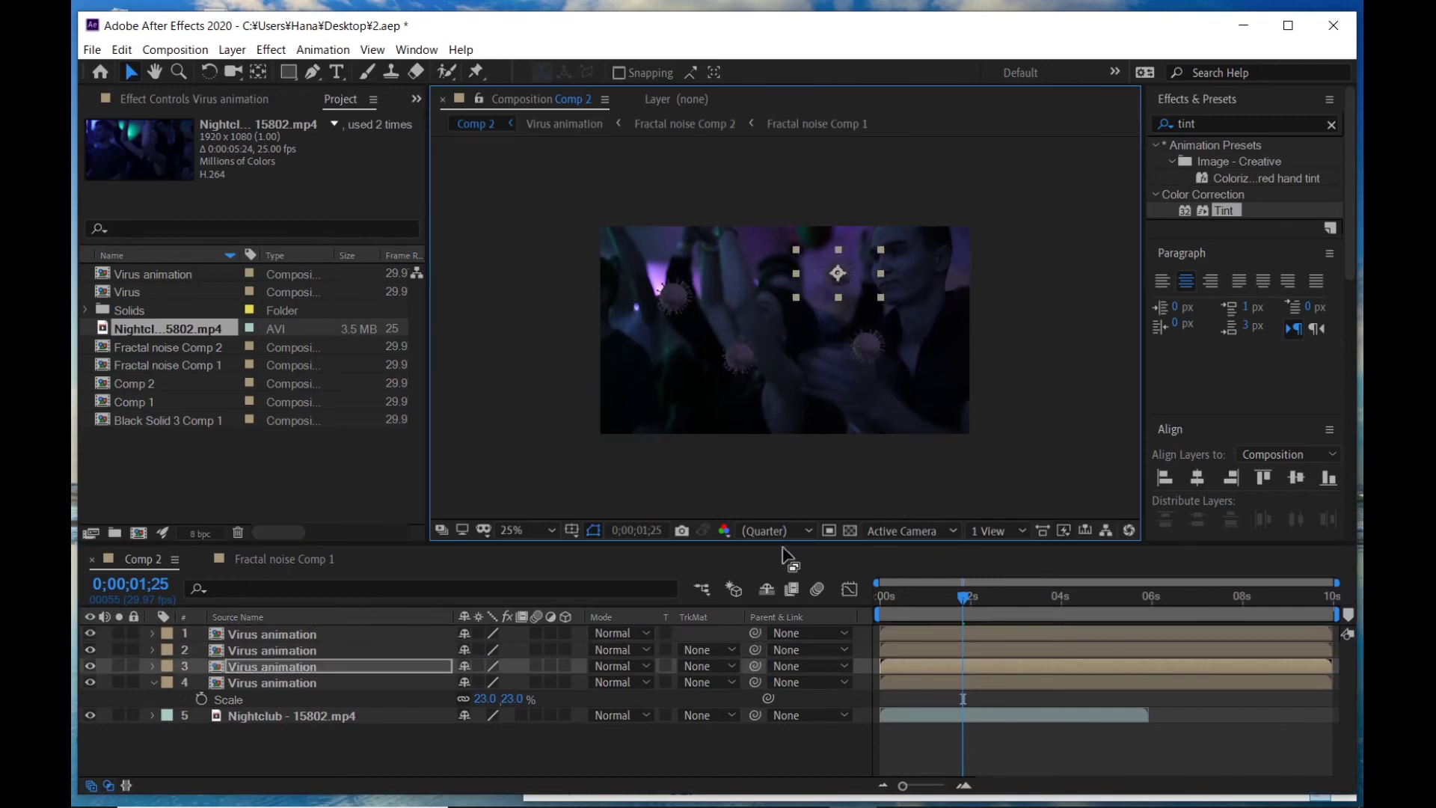
left_click(741, 355)
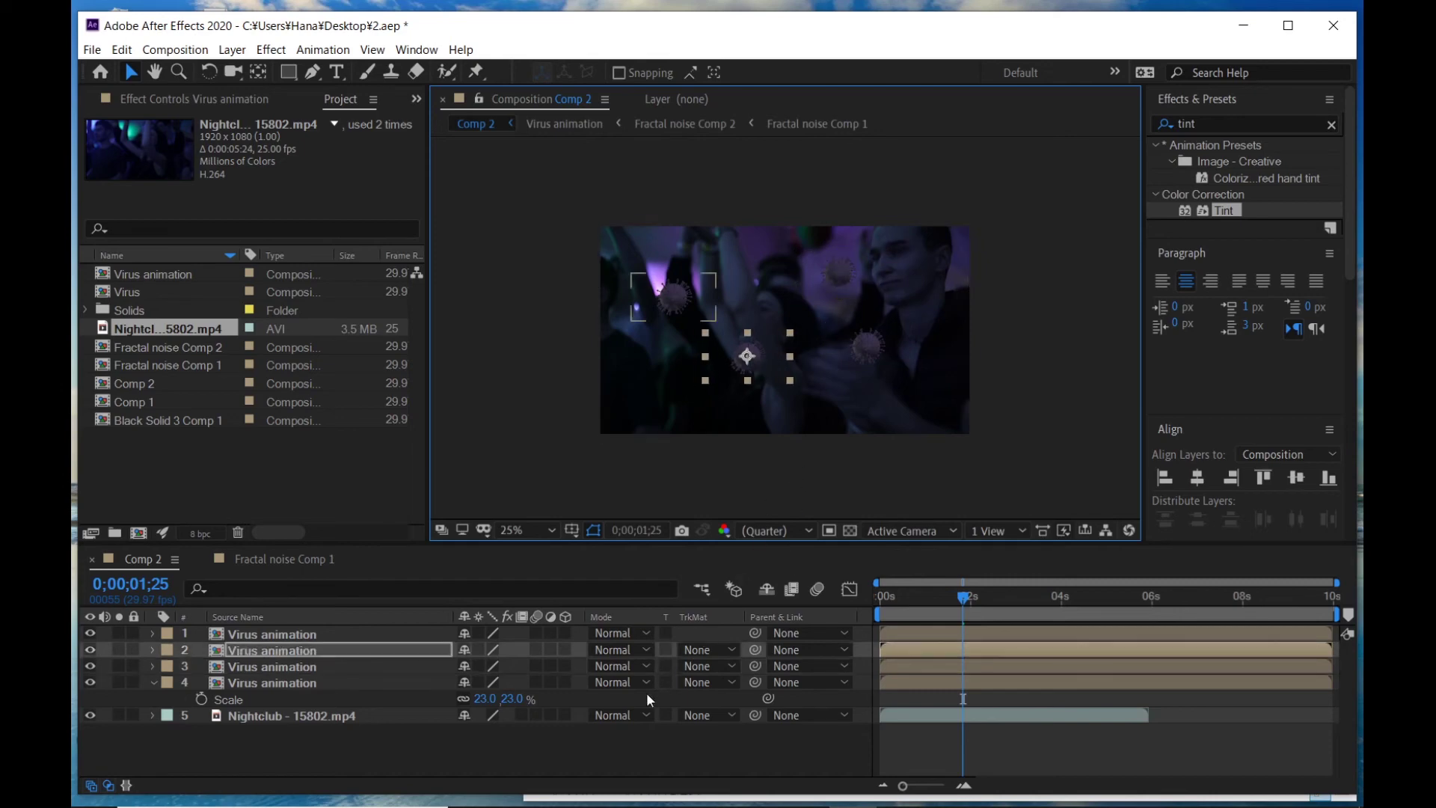
left_click(646, 753)
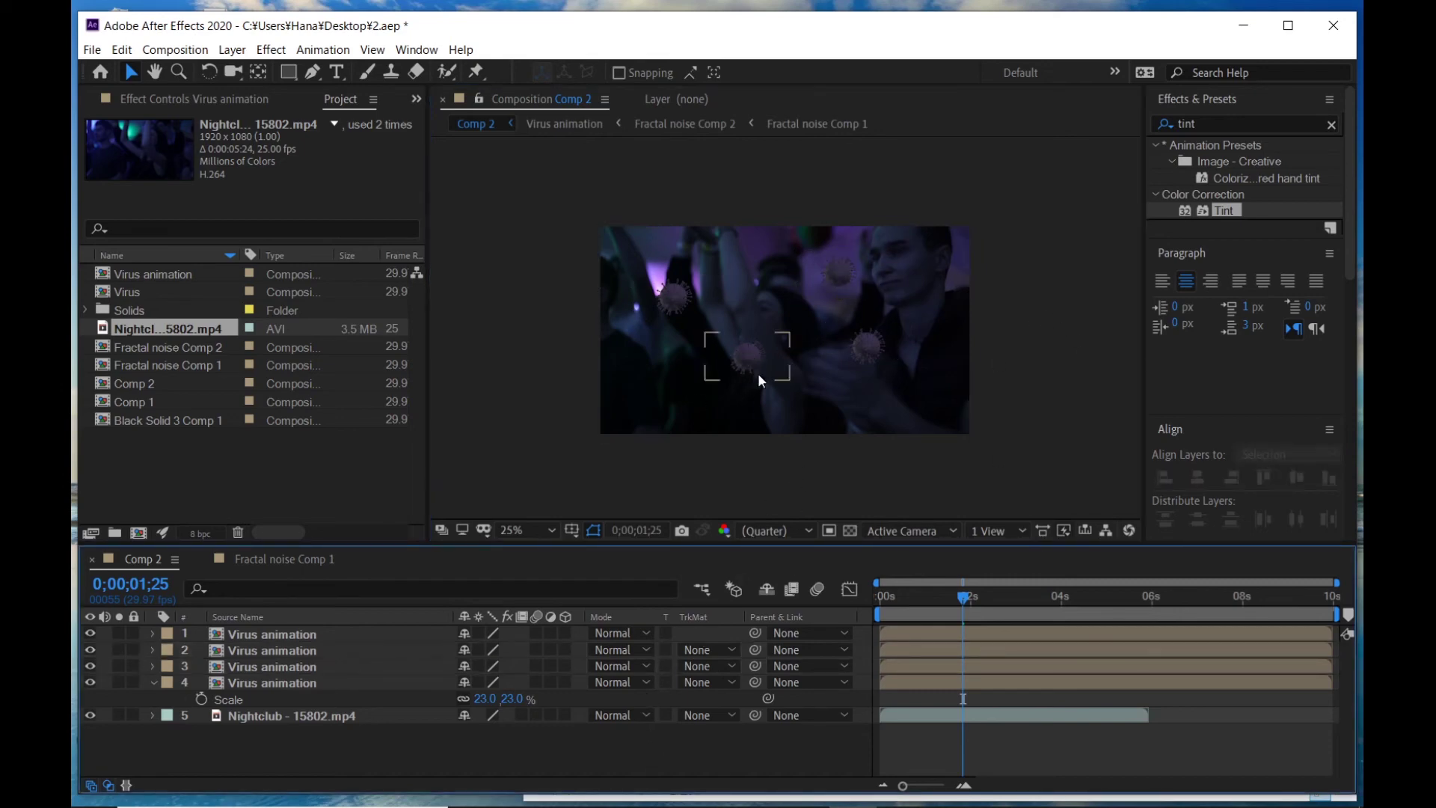
left_click(293, 634)
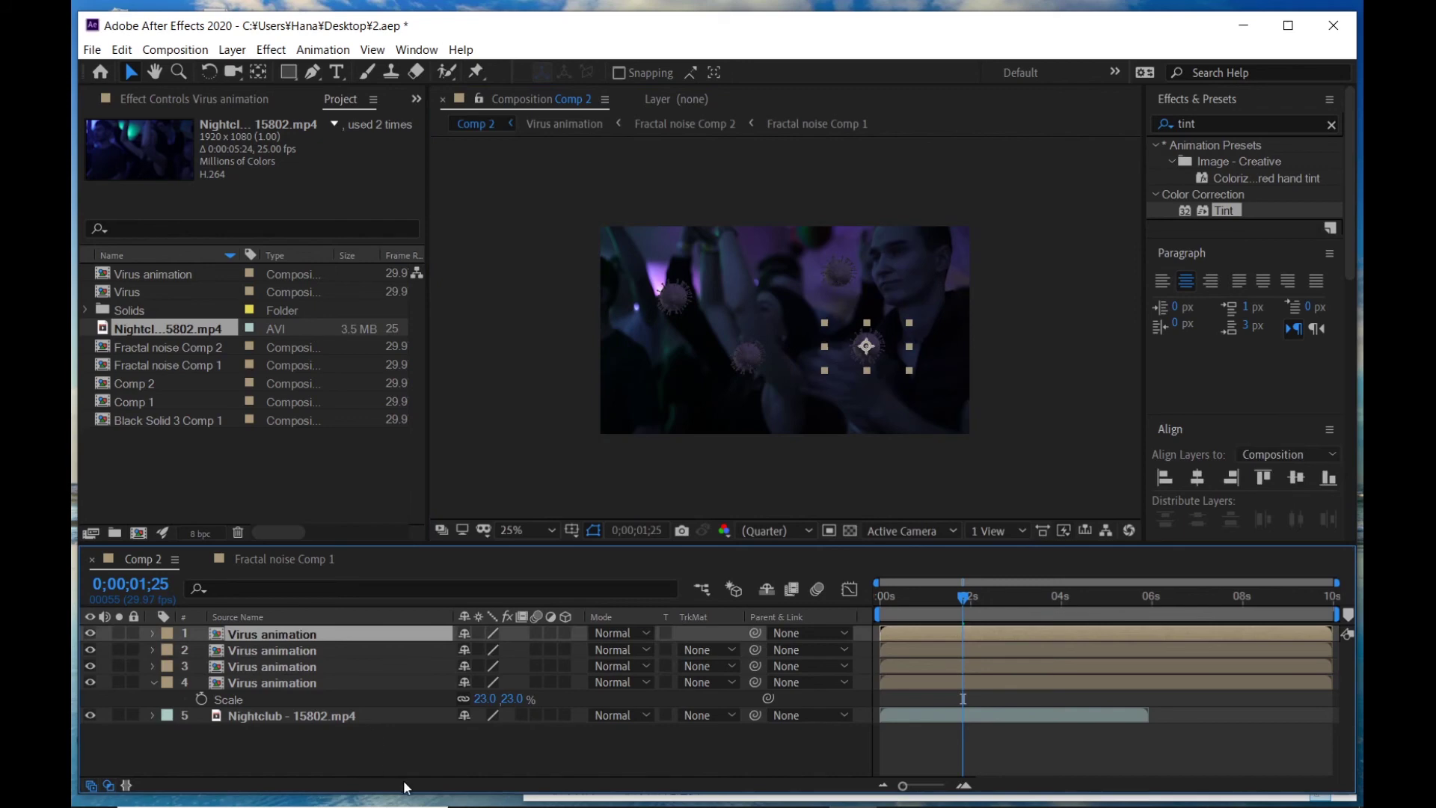
- Set the first virus layer's scale to 15%
key("s")
left_click(485, 649)
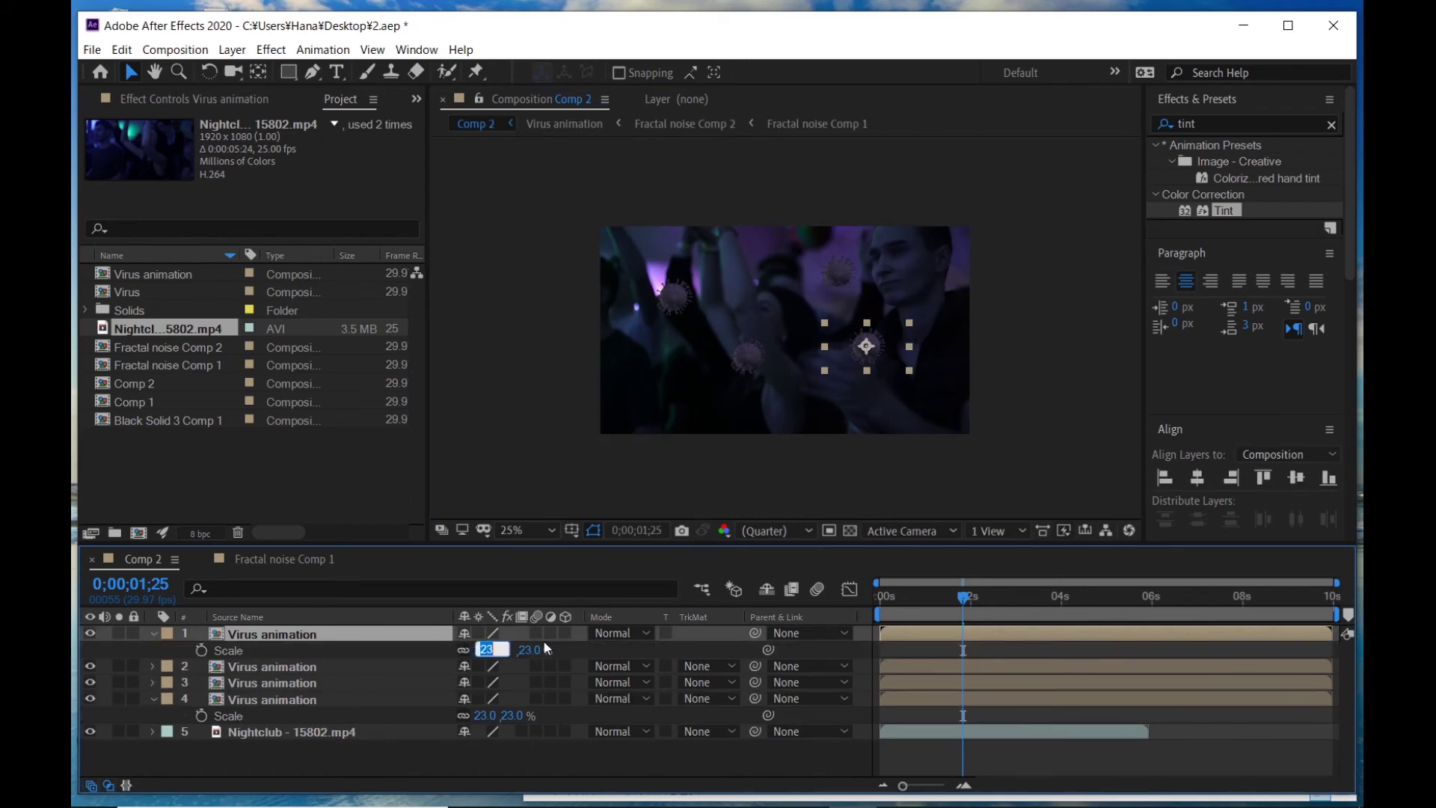
type("15")
key("Return")
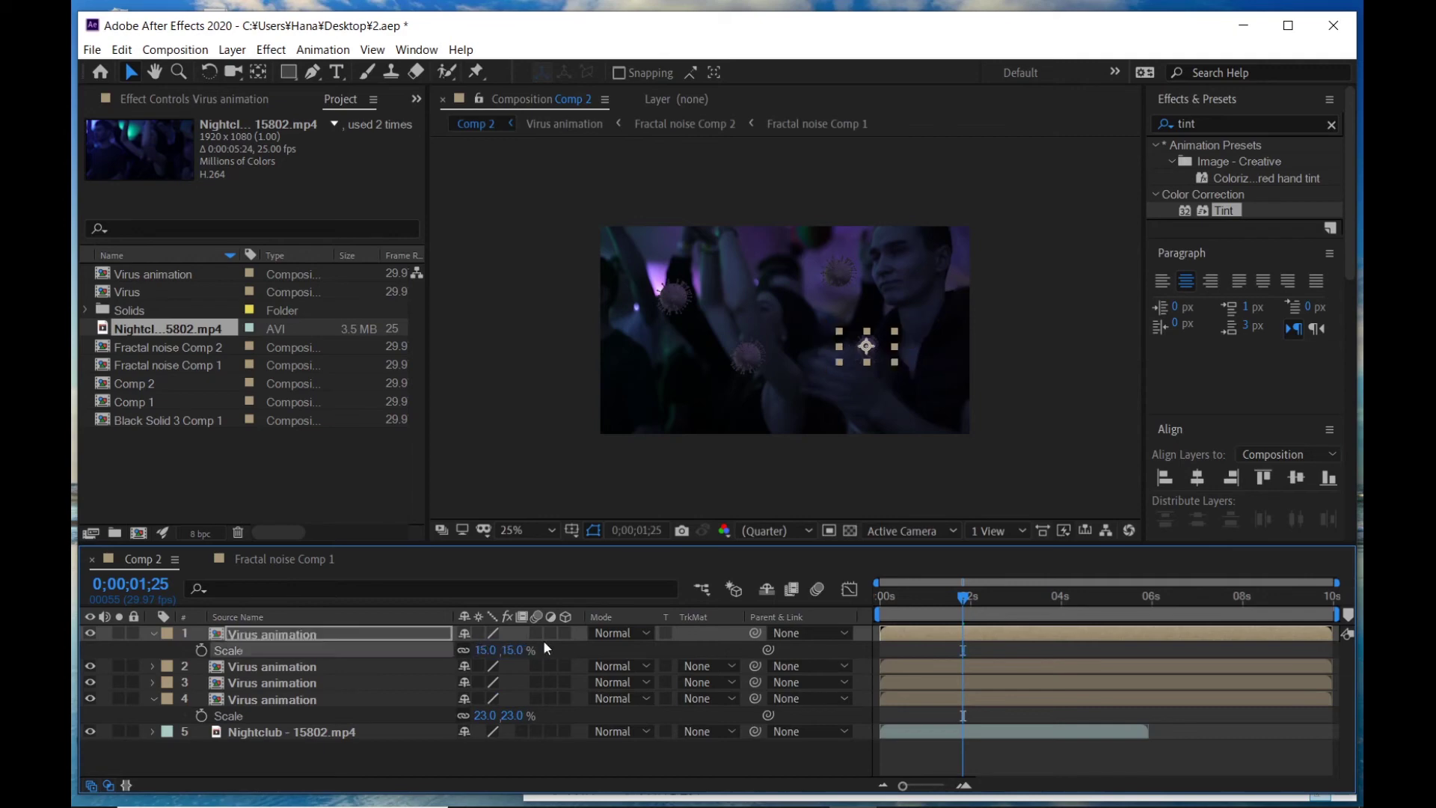
- Set the third virus layer's scale to 30%
left_click(298, 688)
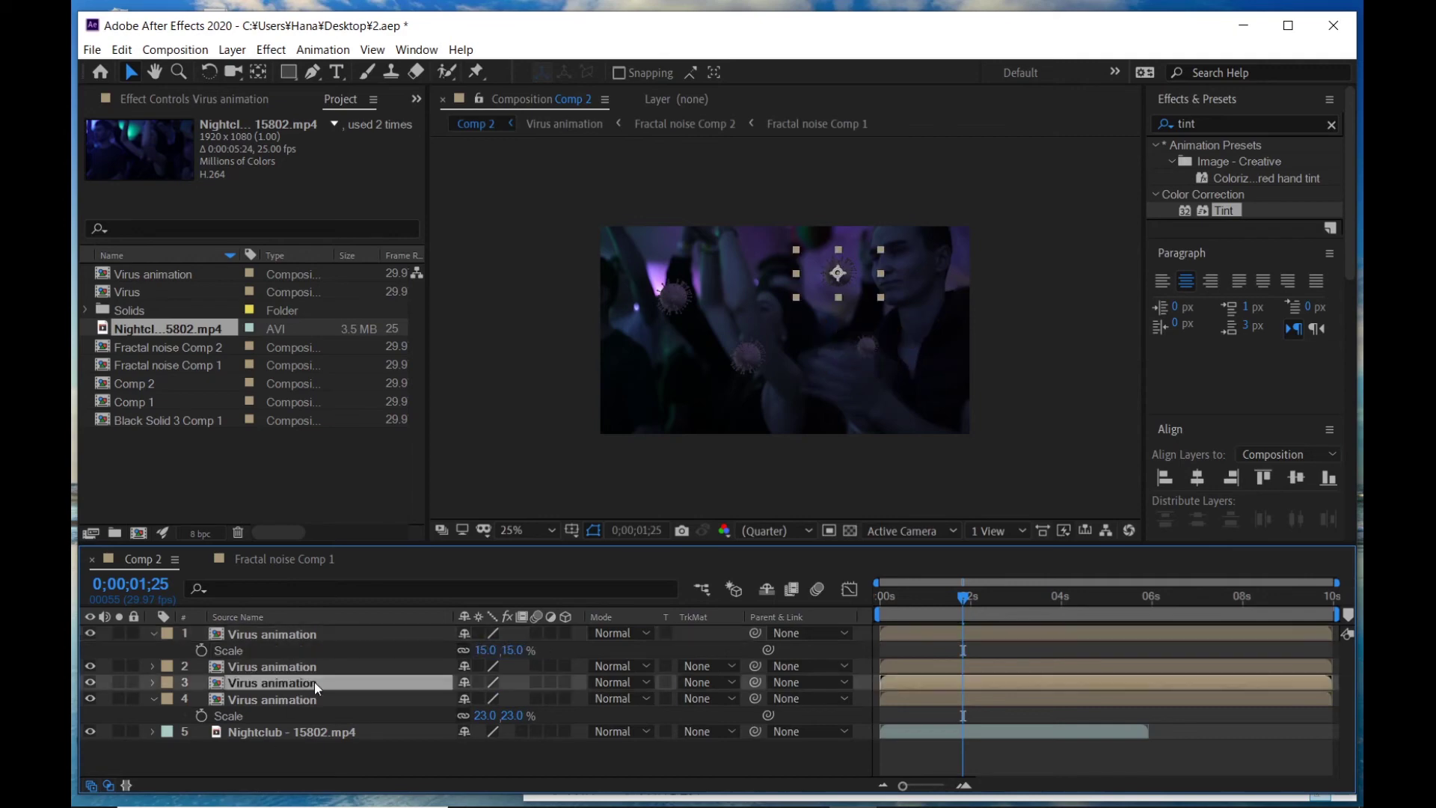
key("r")
key("s")
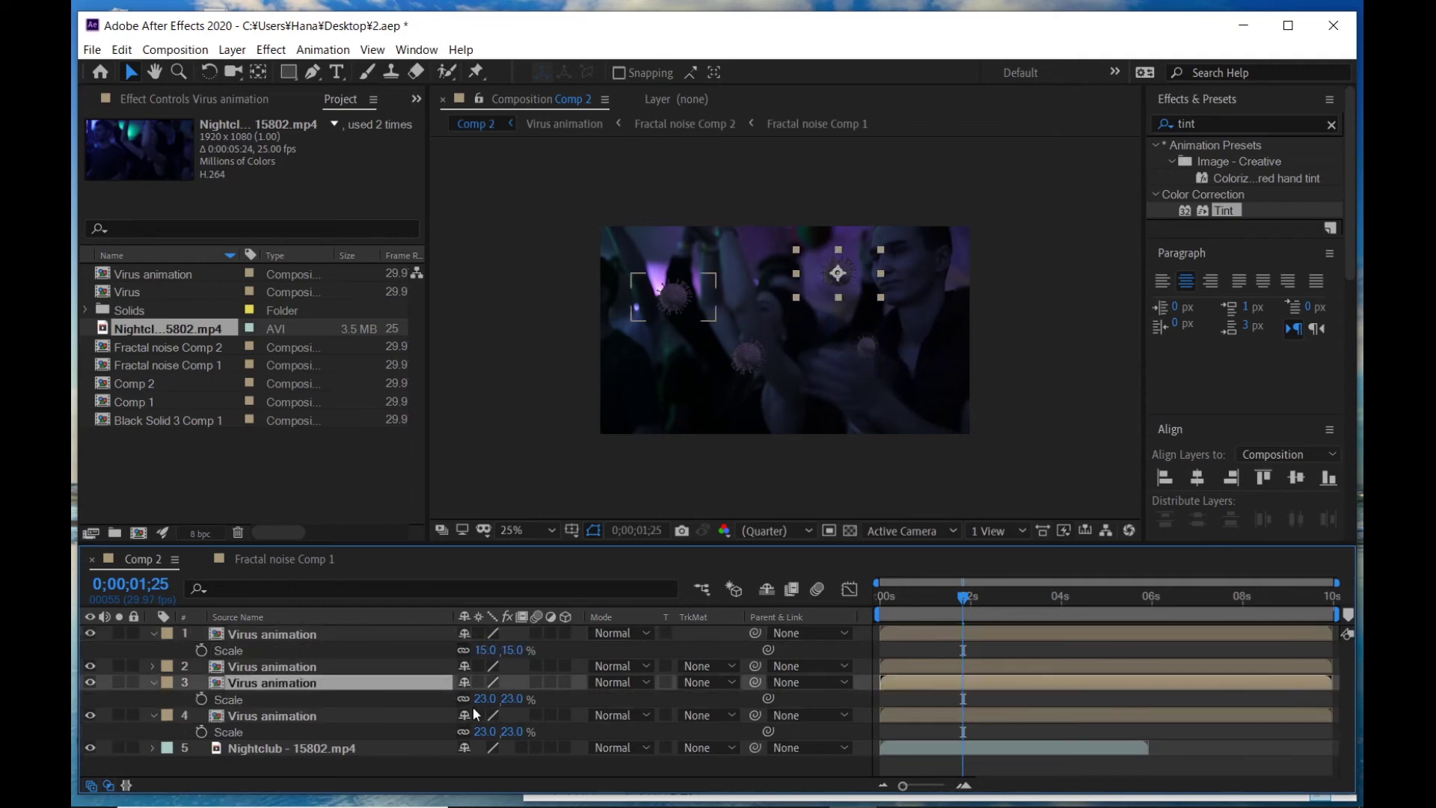
left_click(483, 698)
type("30")
key("Return")
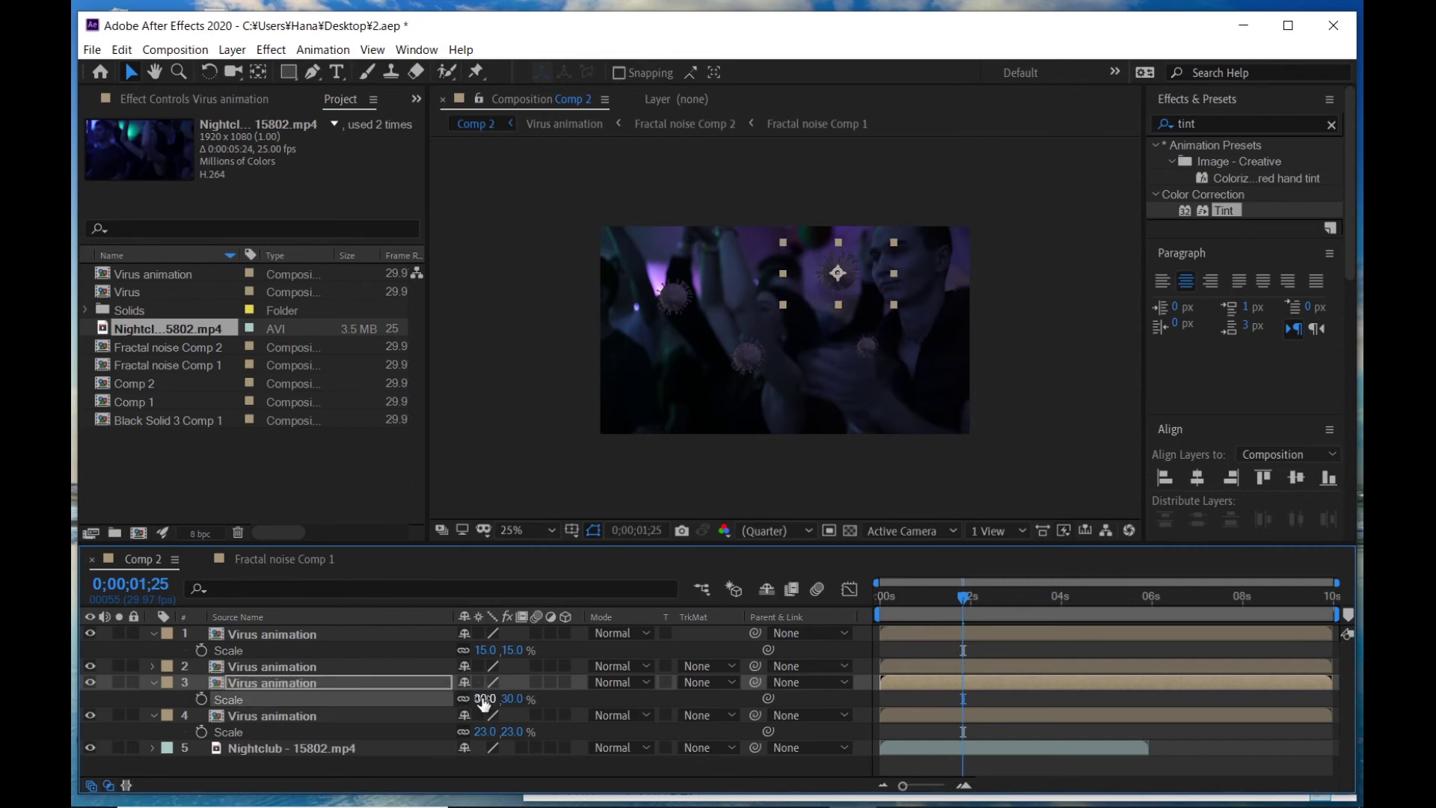
- Preview the composition, collapse the scale properties, and select all four virus layers
left_click(935, 596)
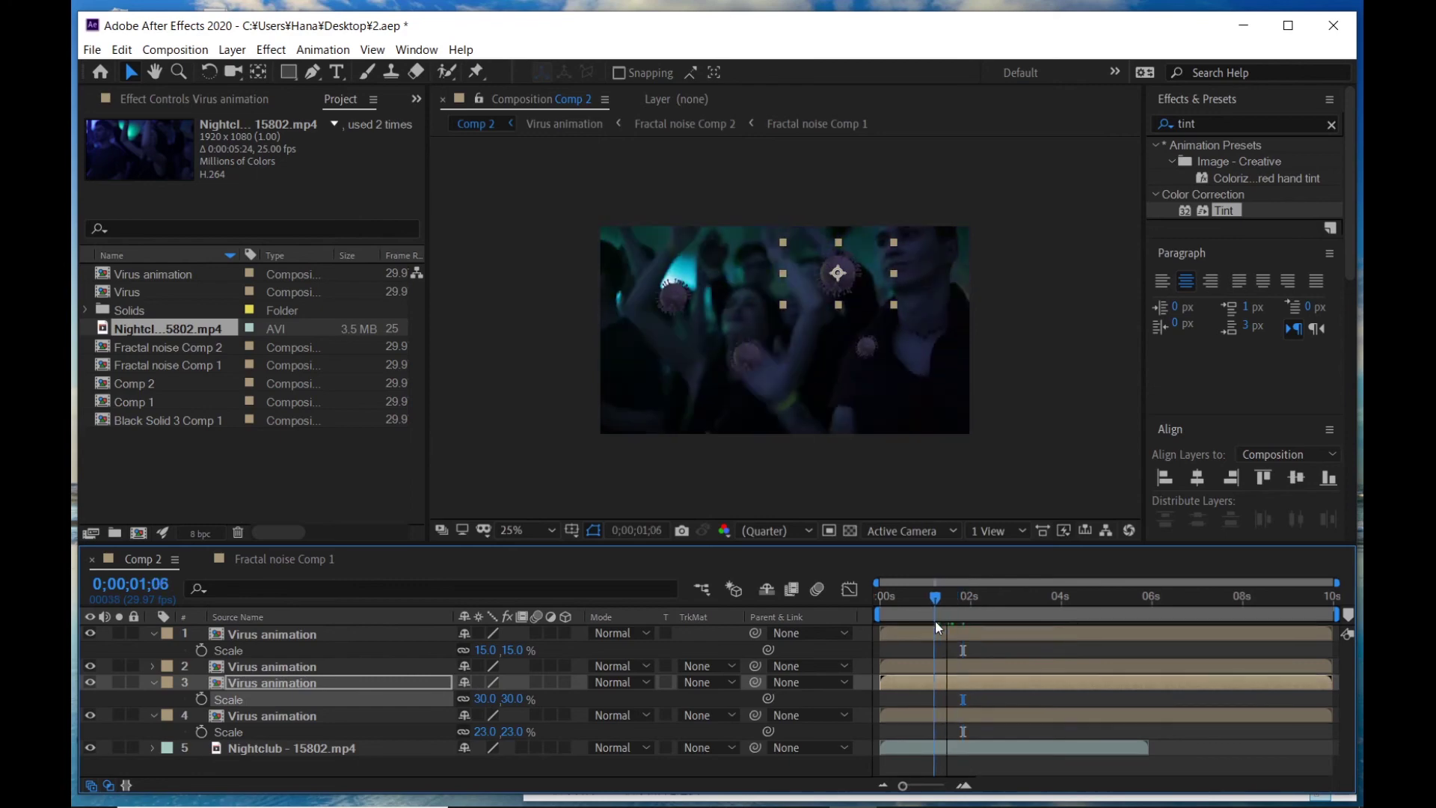
key("space")
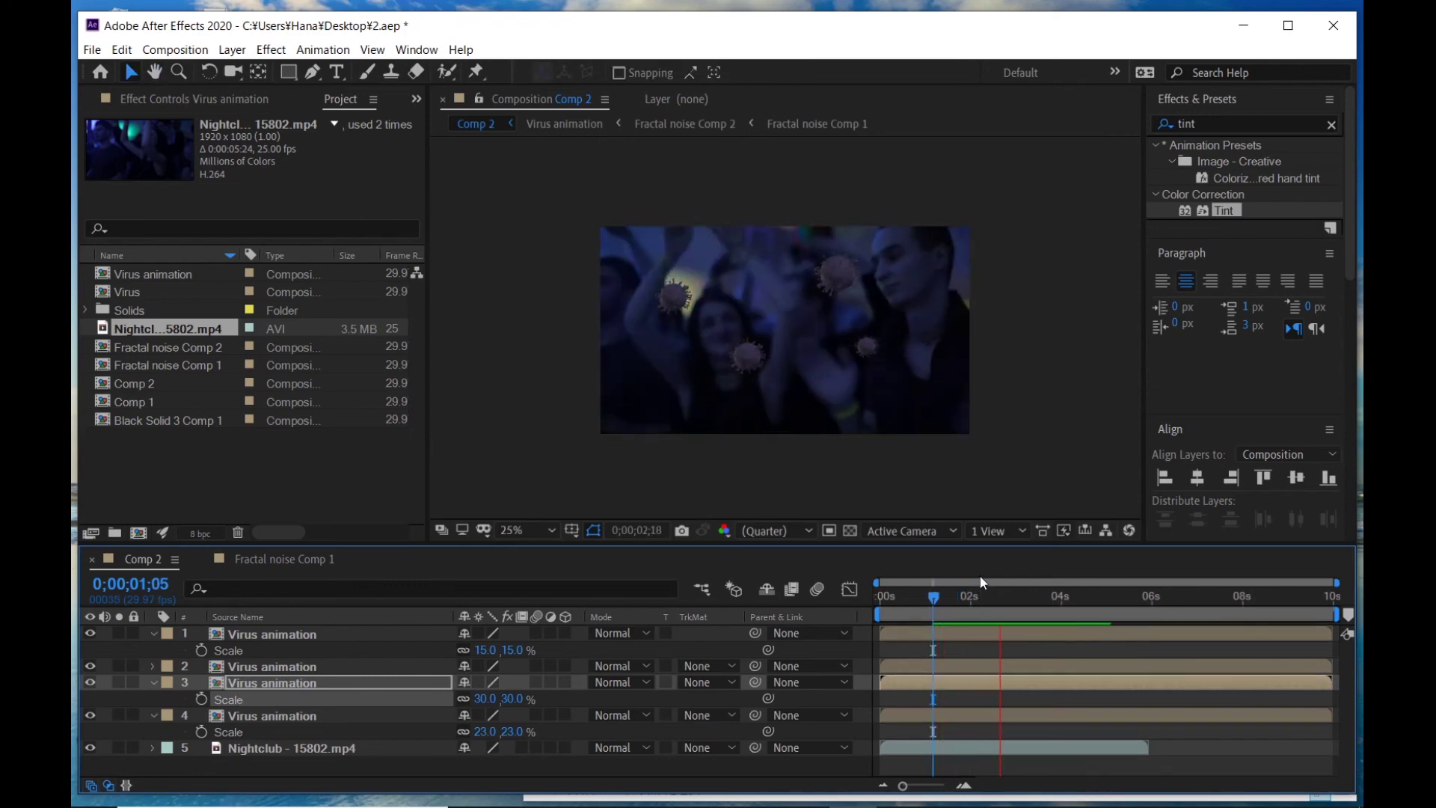
key("space")
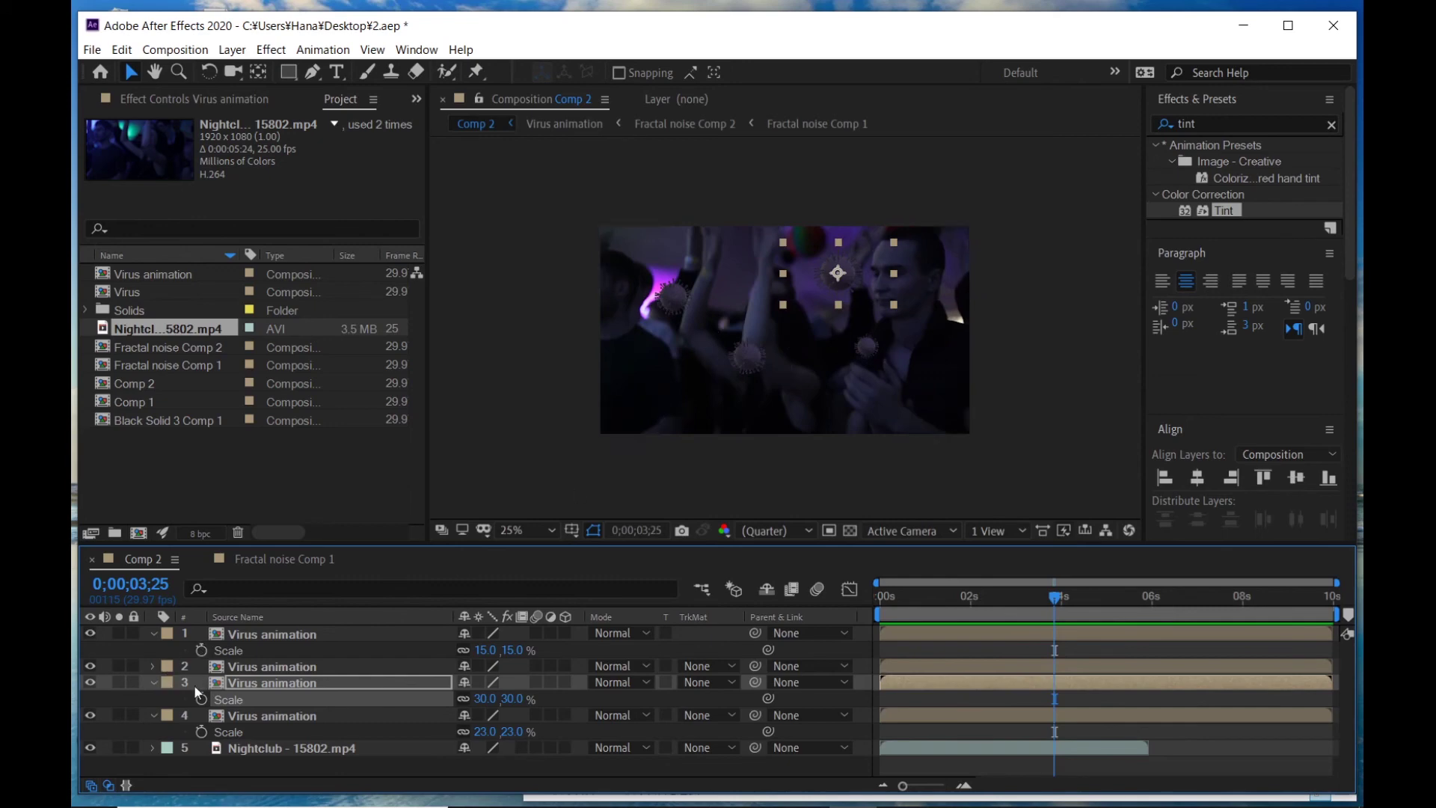
left_click(151, 683)
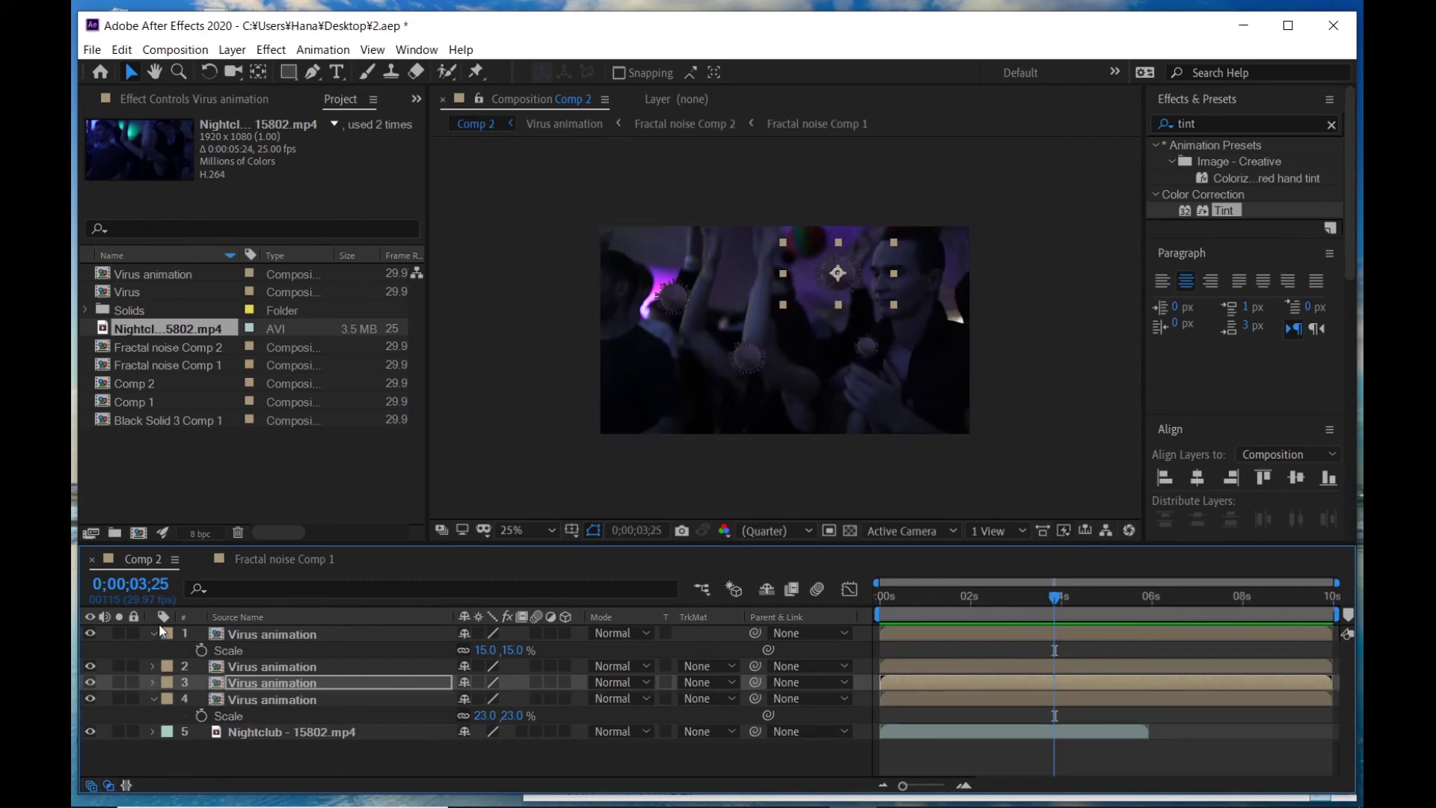
left_click(153, 632)
key("F2")
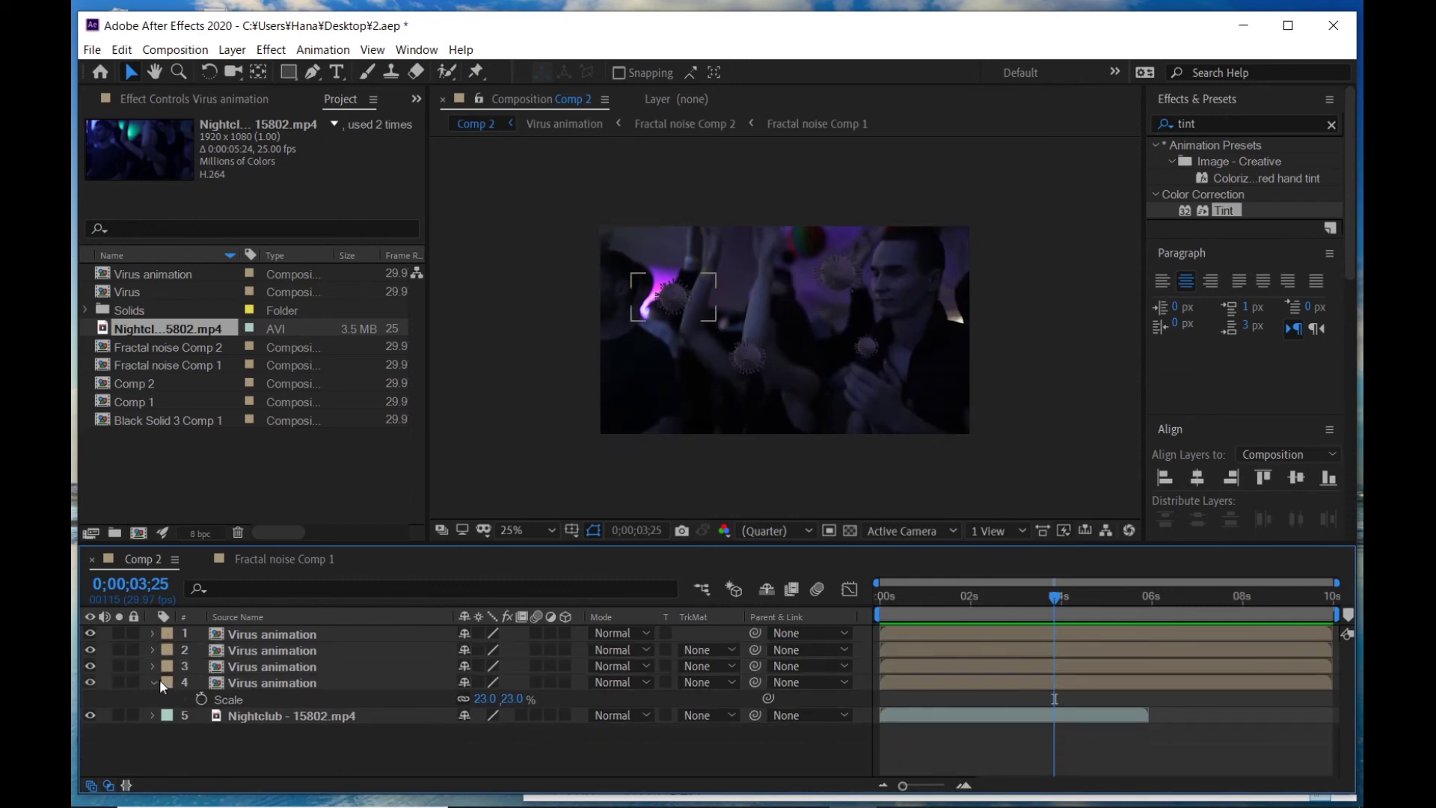
left_click(155, 680)
left_click(243, 682)
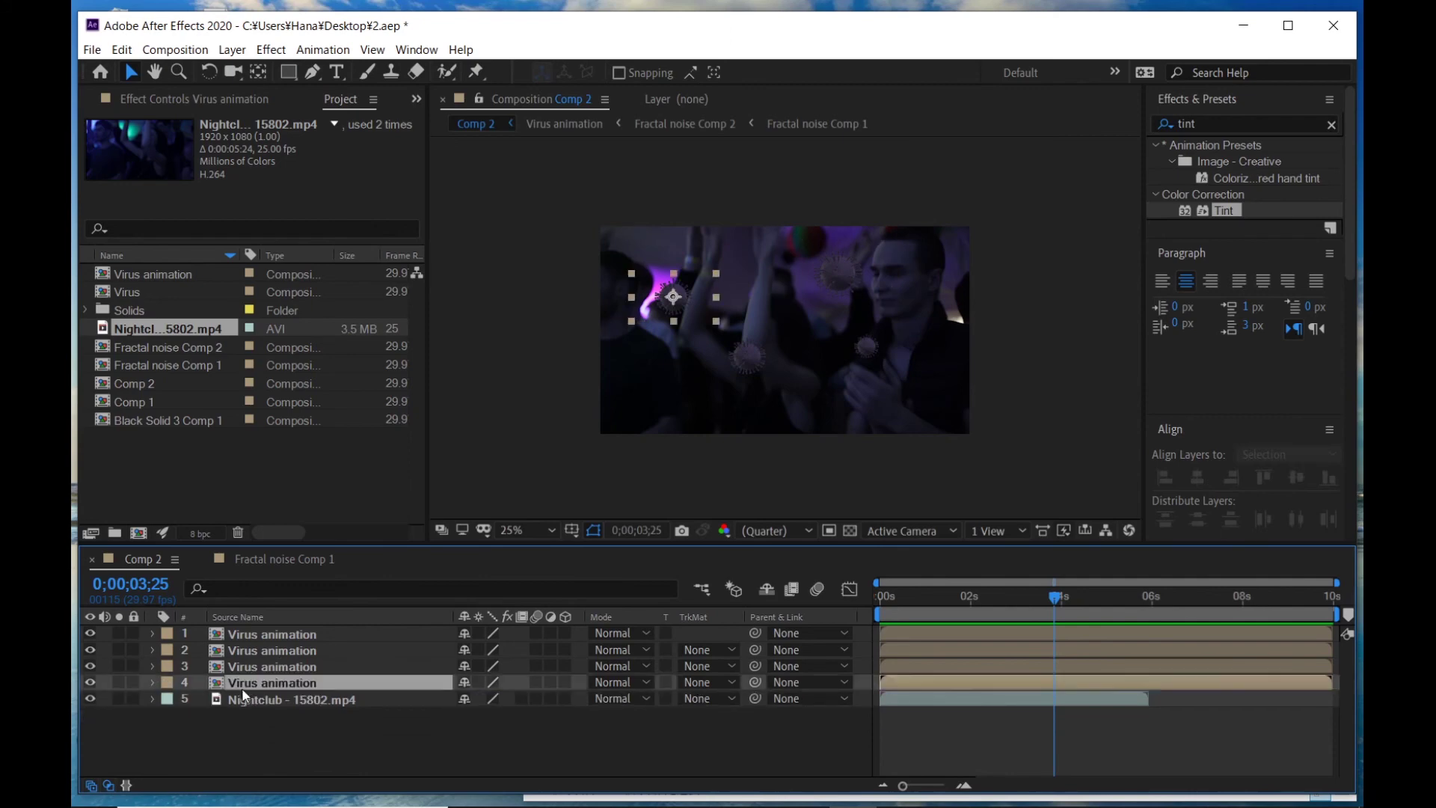
left_click(268, 634, "shift")
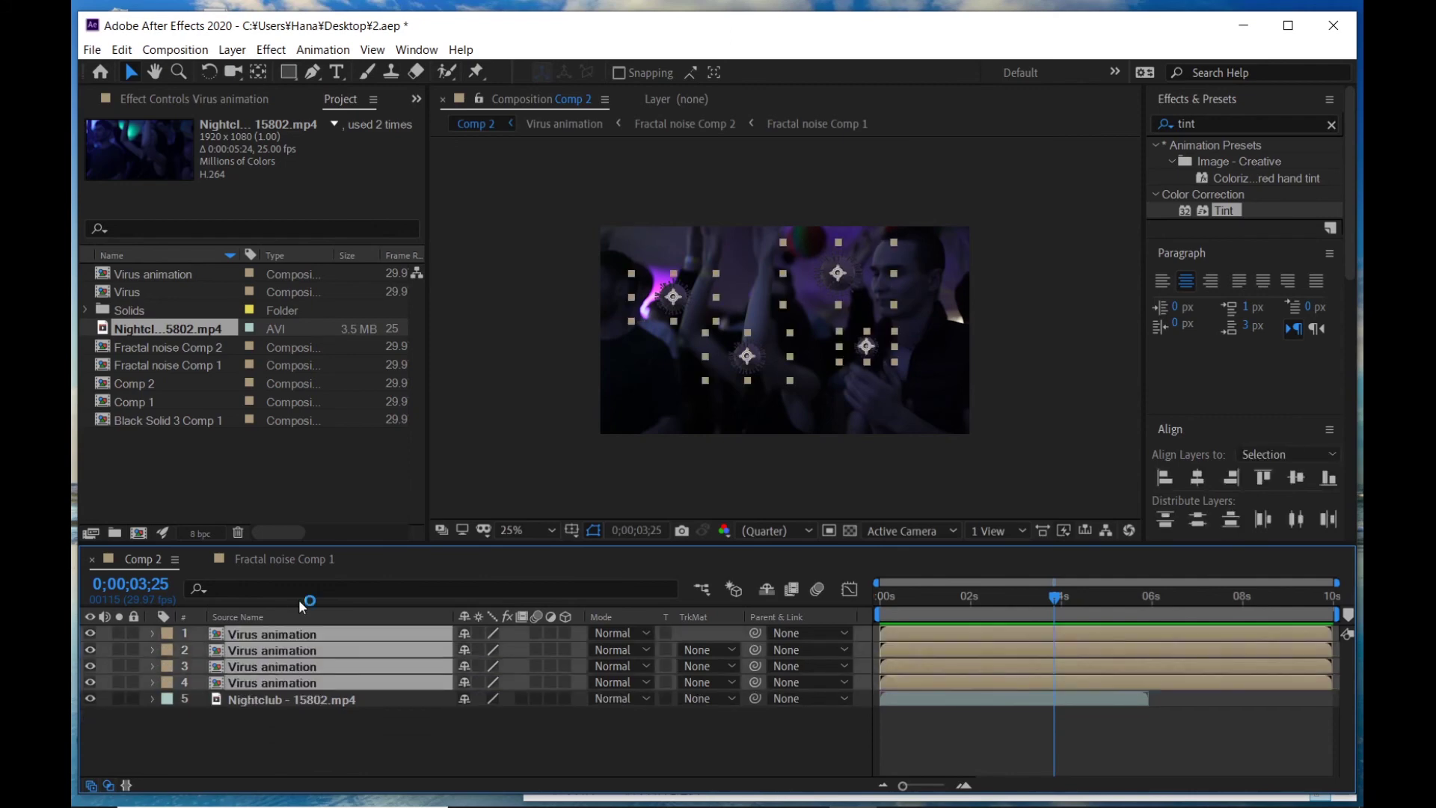
- Reveal Position on all four virus layers and give the first a wiggle(1,100) expression
key("p")
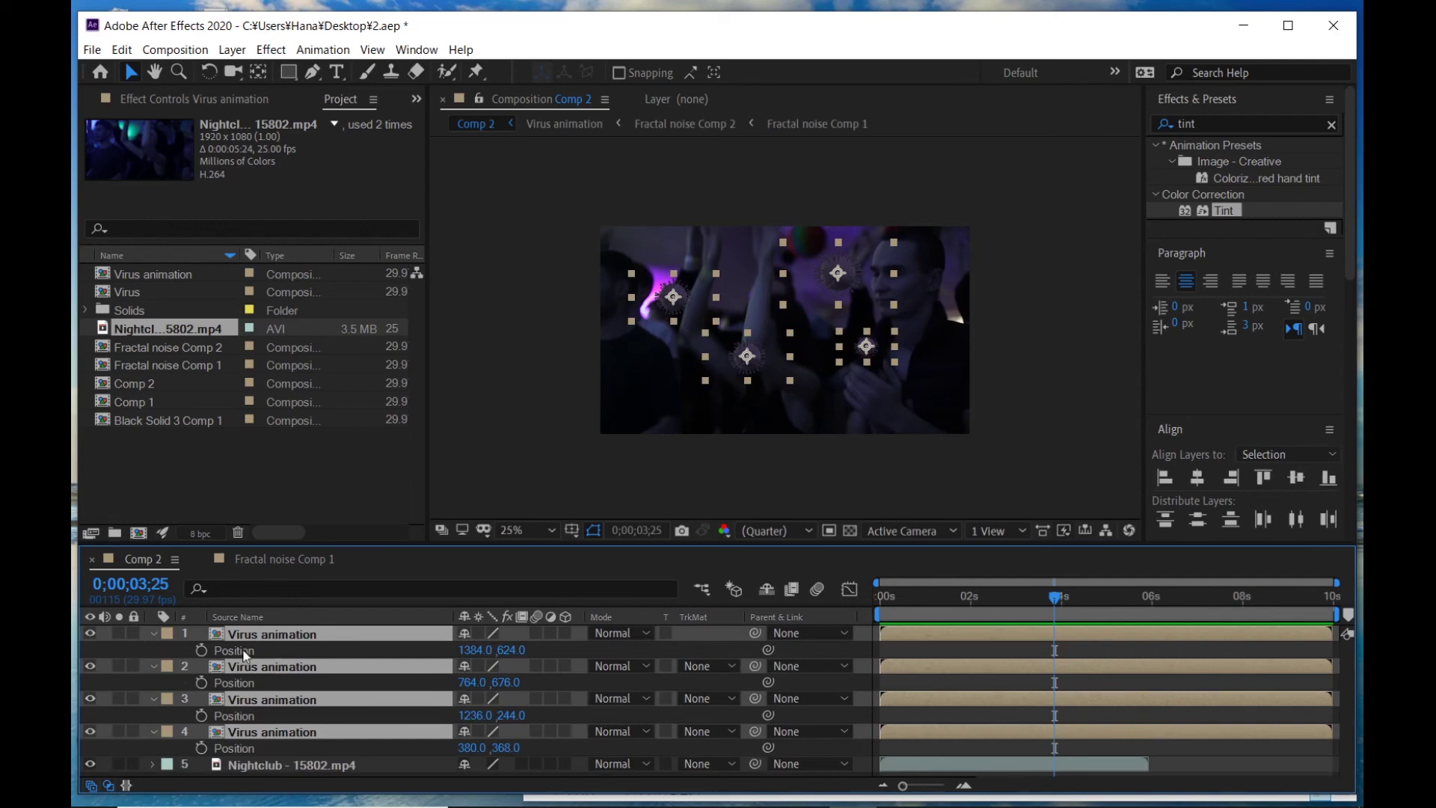
left_click(200, 651, "alt")
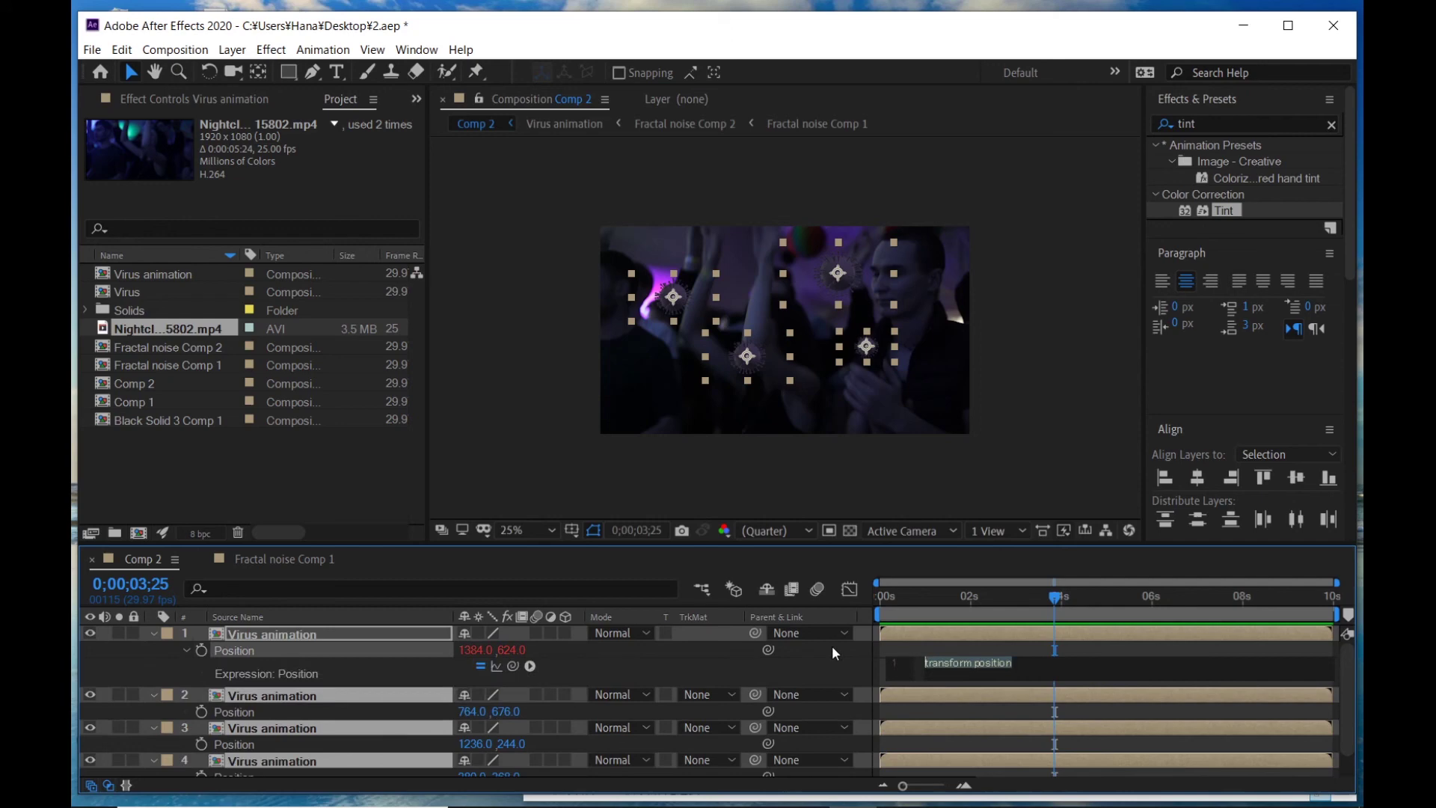
type("wiggle()")
type("1")
type(",100")
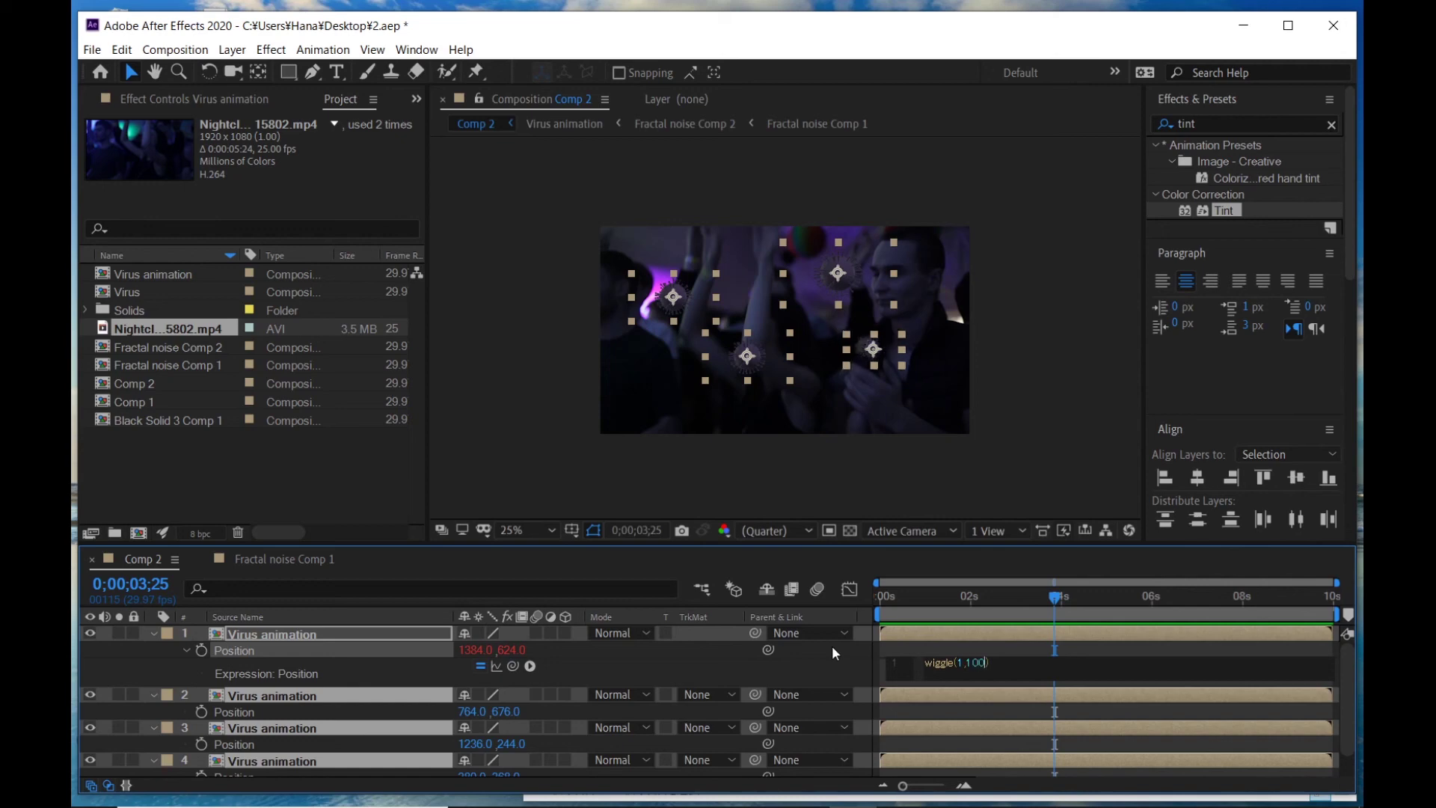
left_click(832, 645)
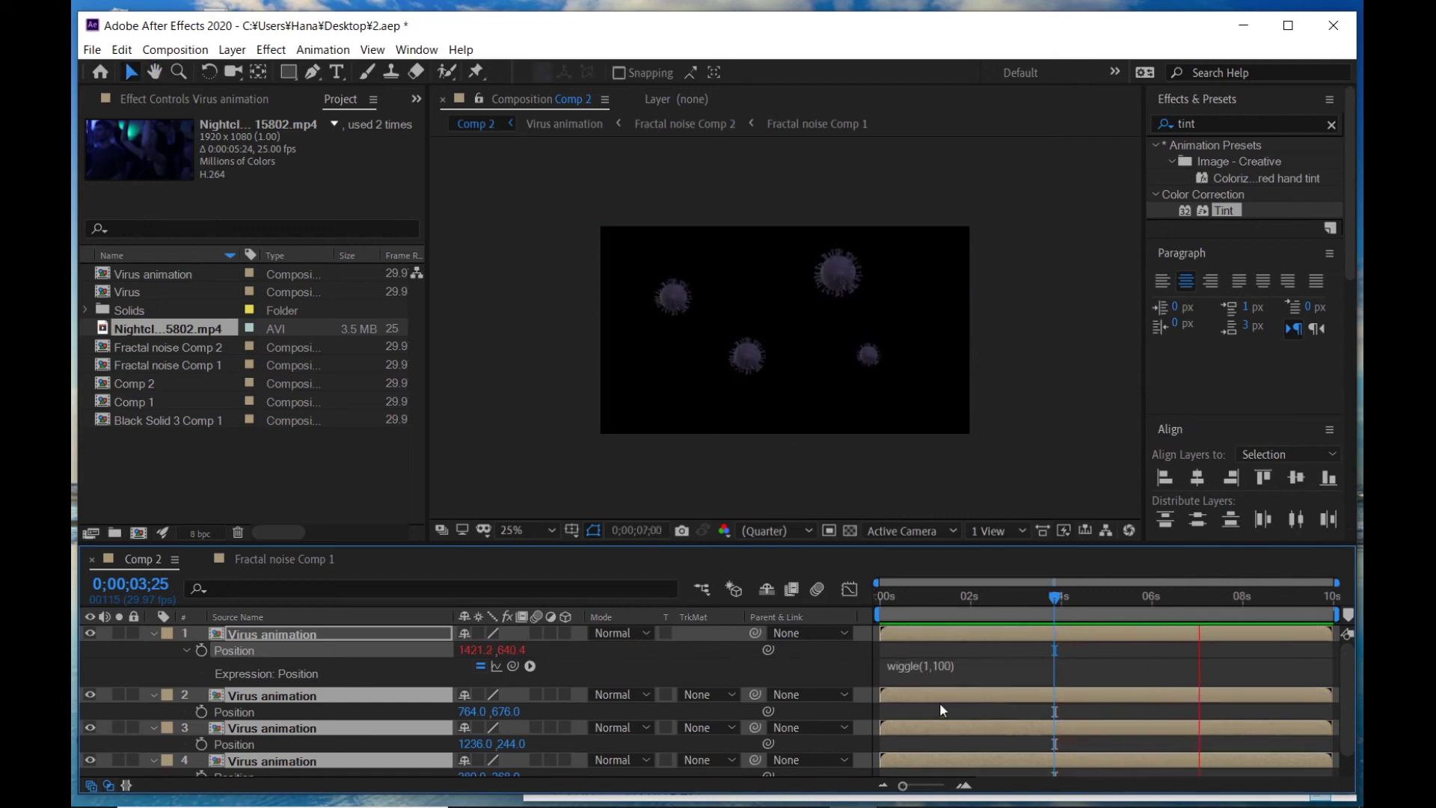
left_click(931, 666)
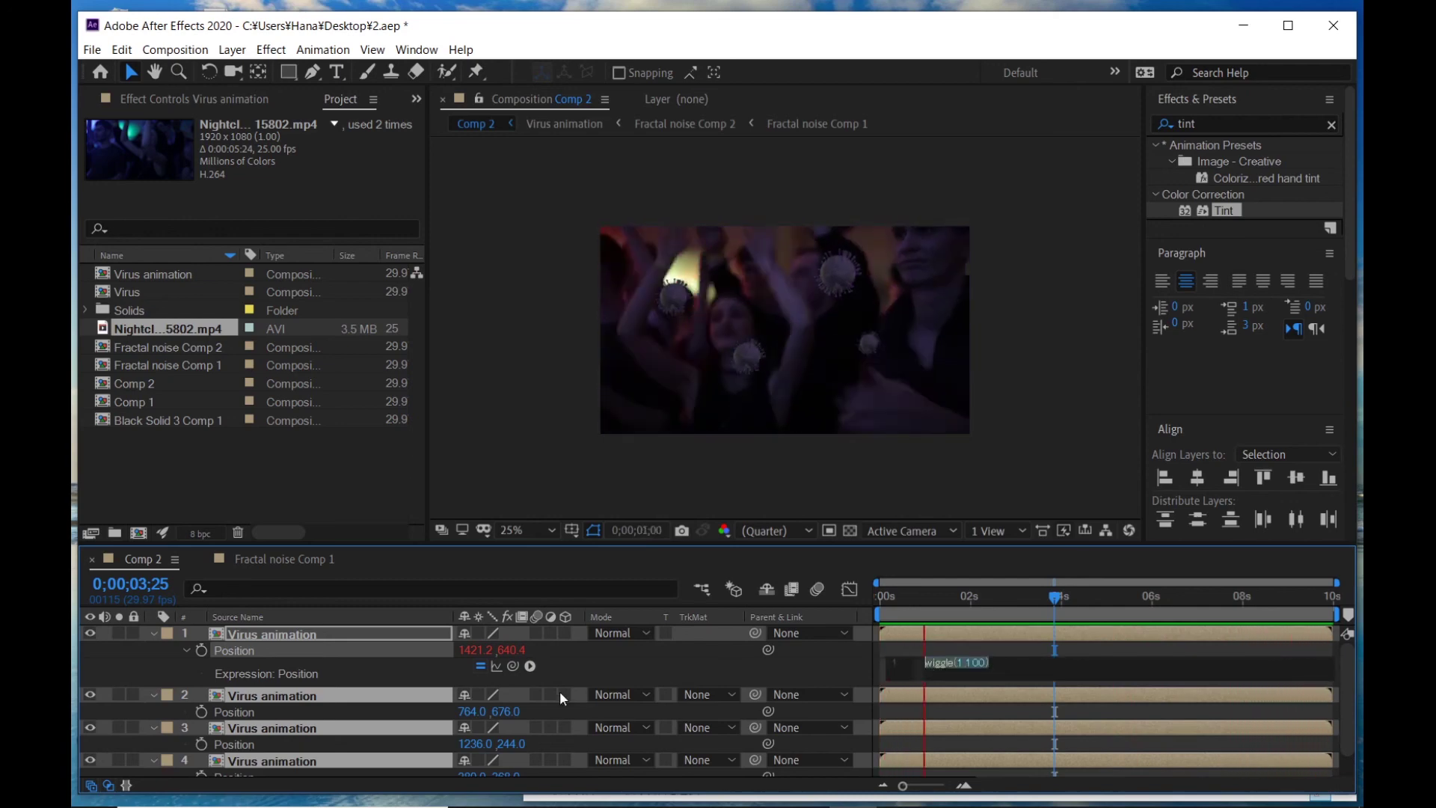
left_click(1102, 598)
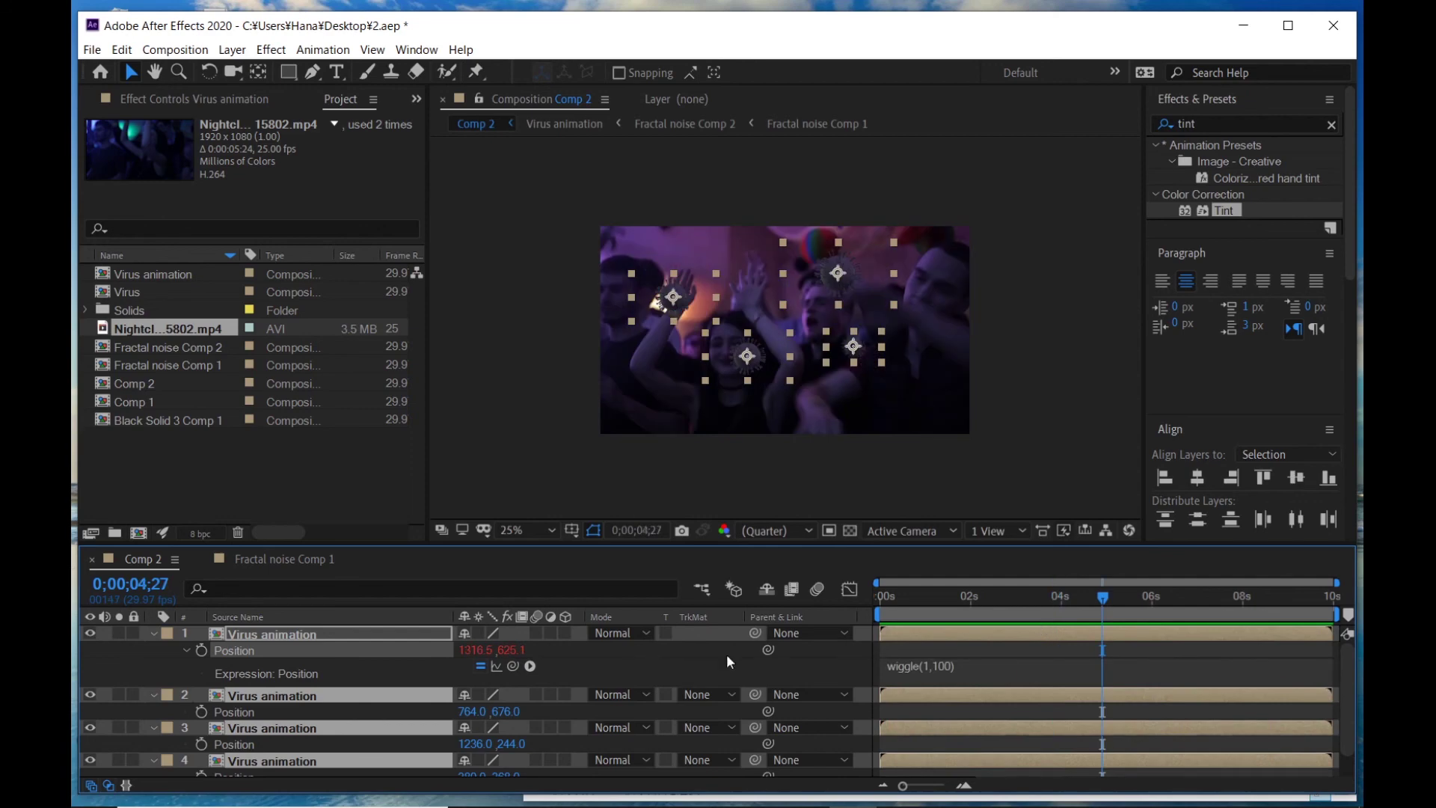
- Paste the wiggle(1,100) expression onto the third virus's position
left_click(202, 711, "alt")
scroll(703, 695, "down", 2)
type("wiggle(1,100)")
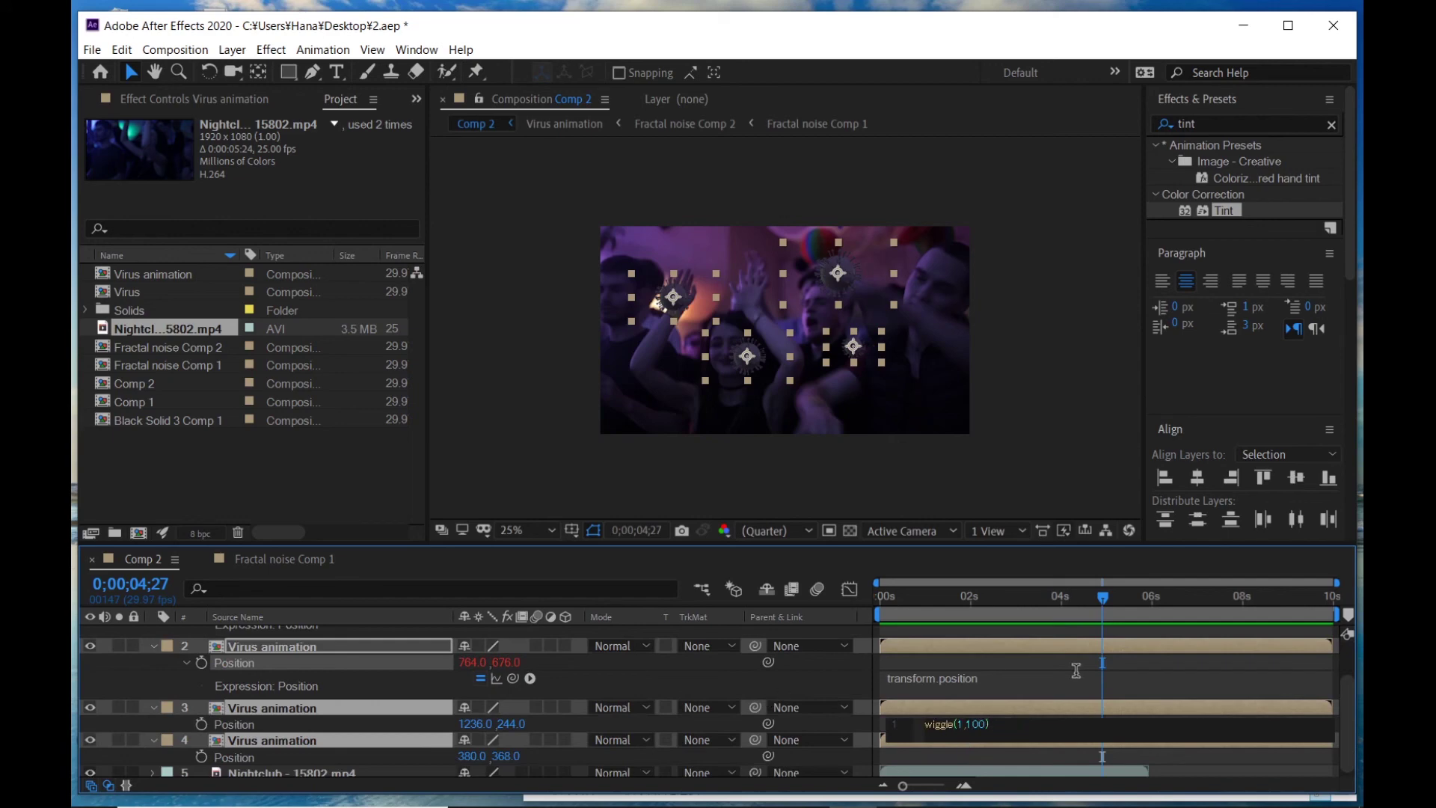
left_click(202, 724, "alt")
type("wiggle(1,100)")
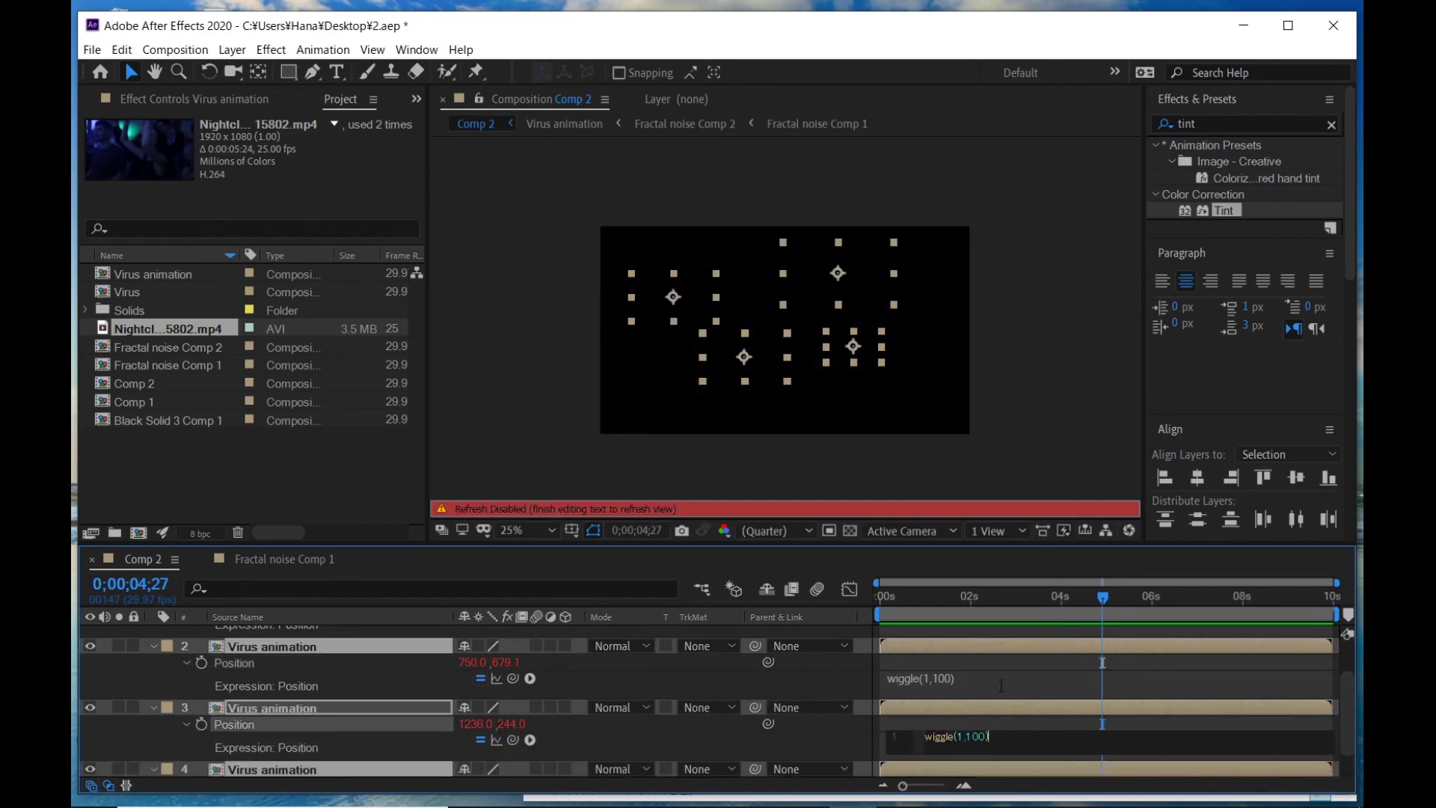
left_click(1001, 686)
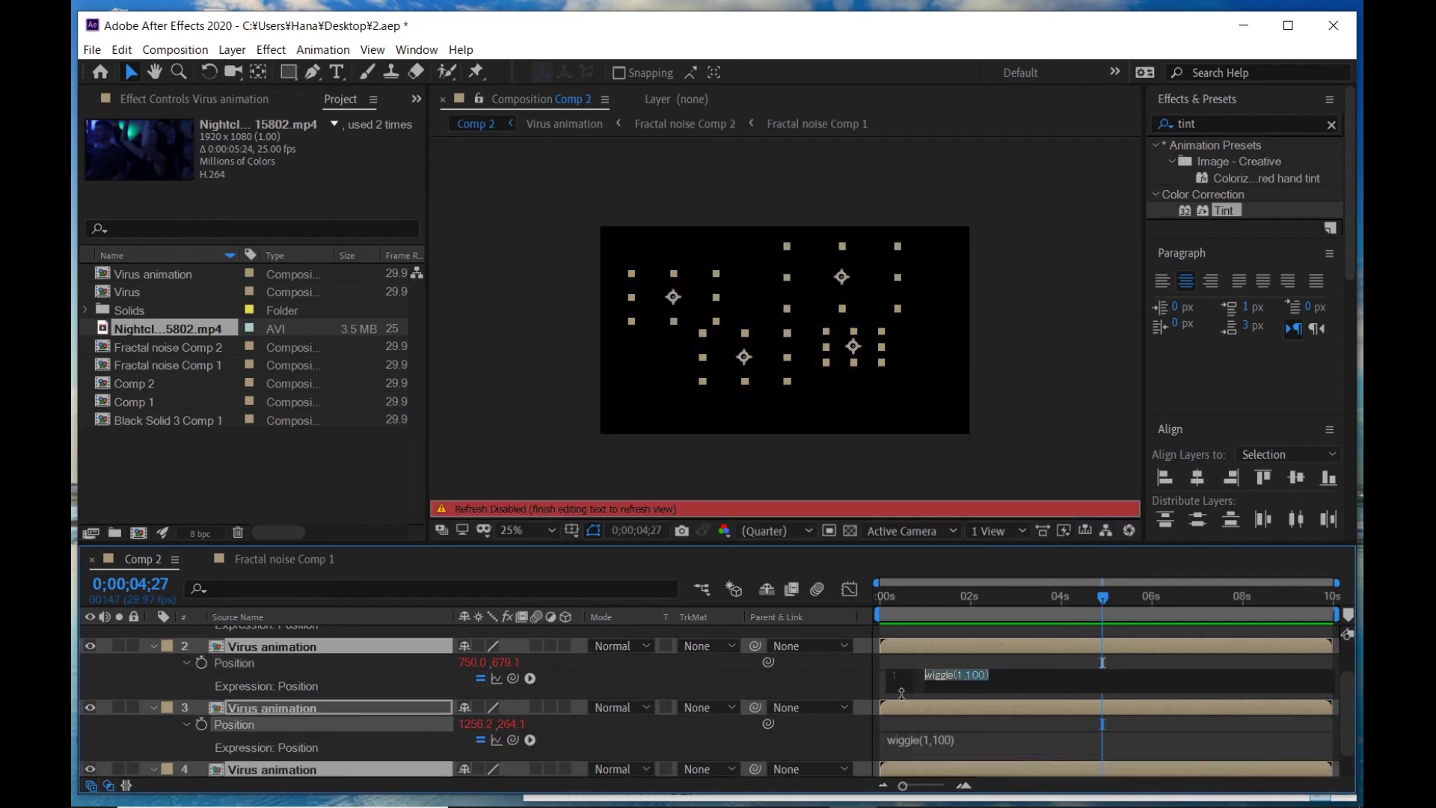
left_click(807, 712)
left_click(1114, 604)
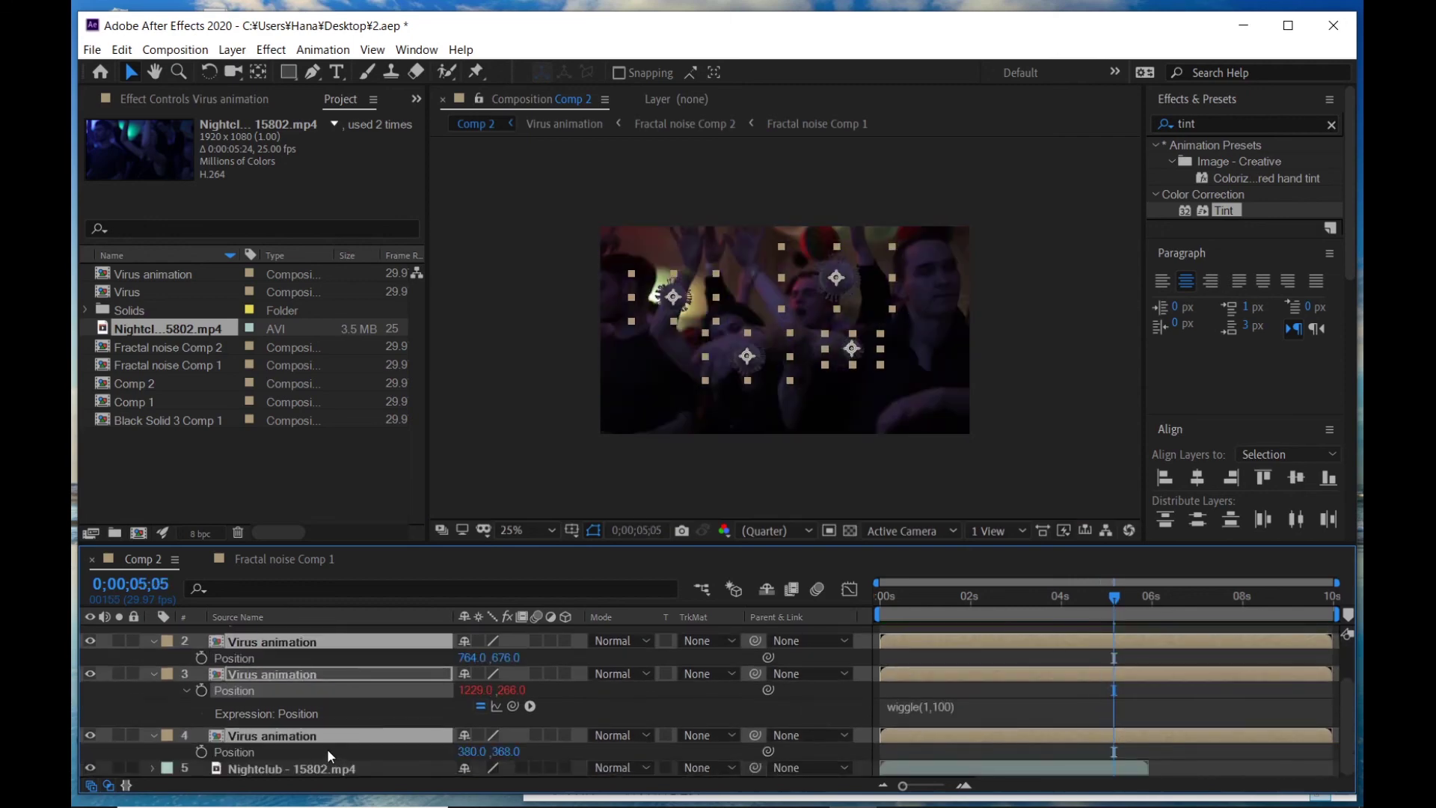
- Paste wiggle(1,100) onto the fourth and second viruses' positions
left_click(201, 752, "alt")
type("wiggle(1,100)")
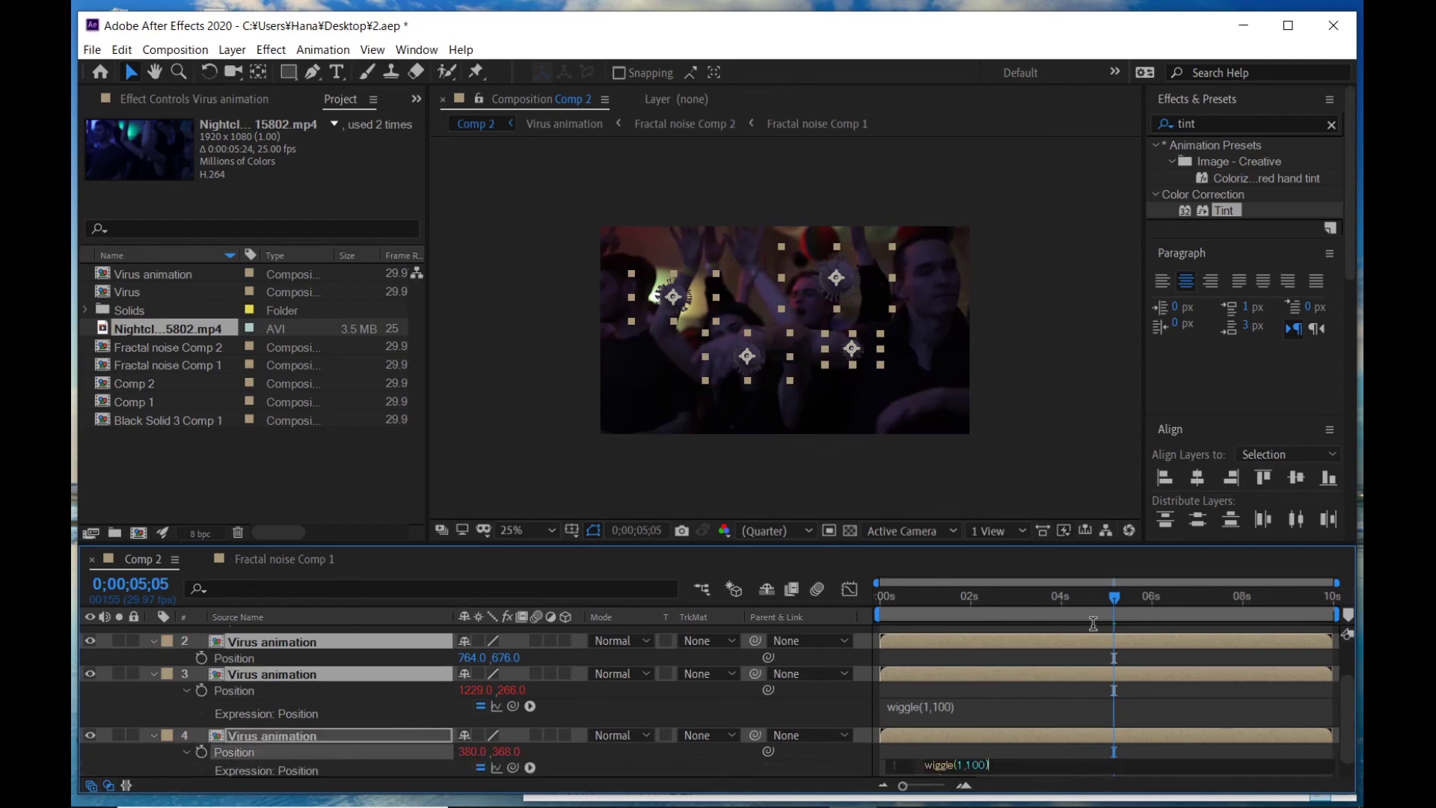
left_click(1060, 598)
scroll(928, 697, "up", 2)
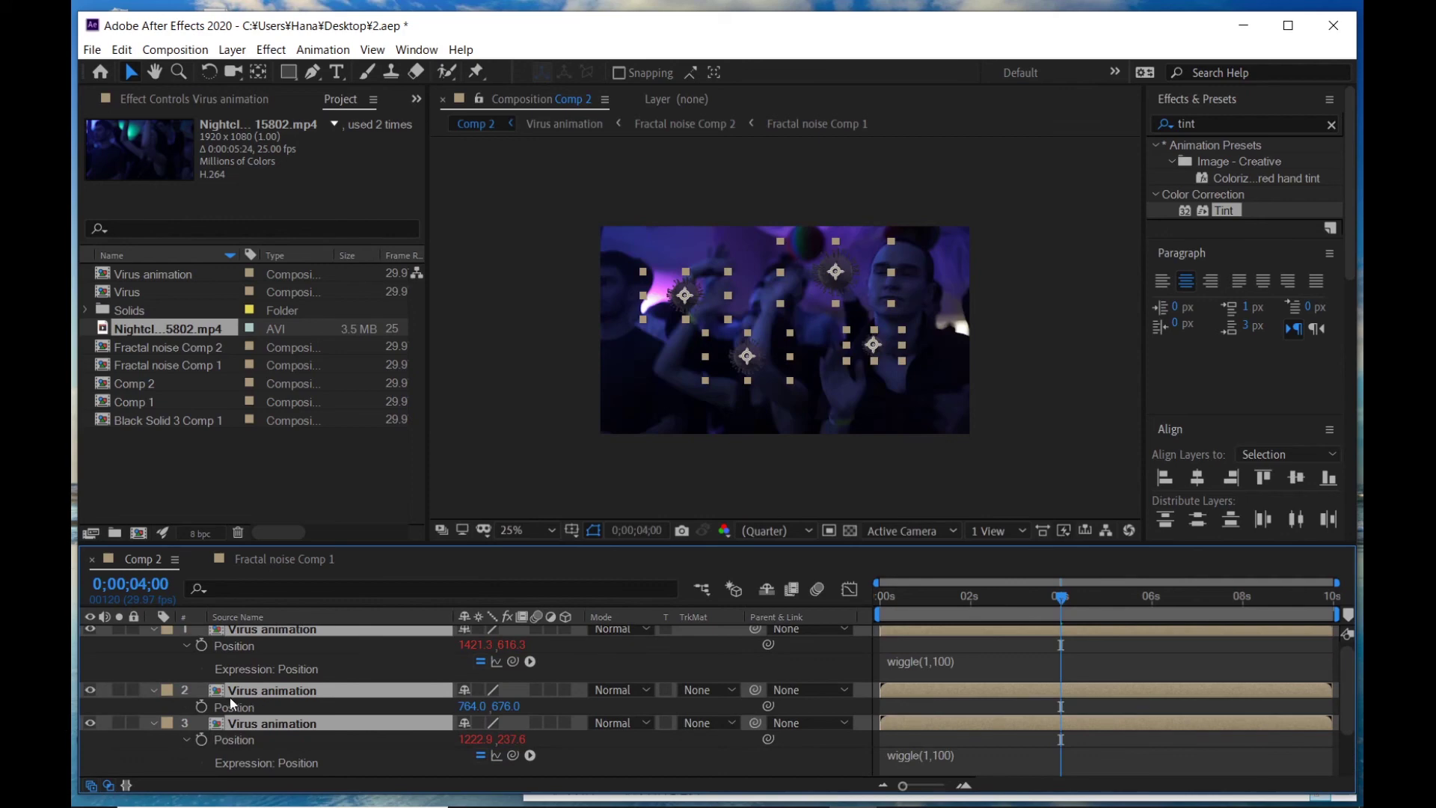
left_click(202, 707, "alt")
type("wiggle(1,100)")
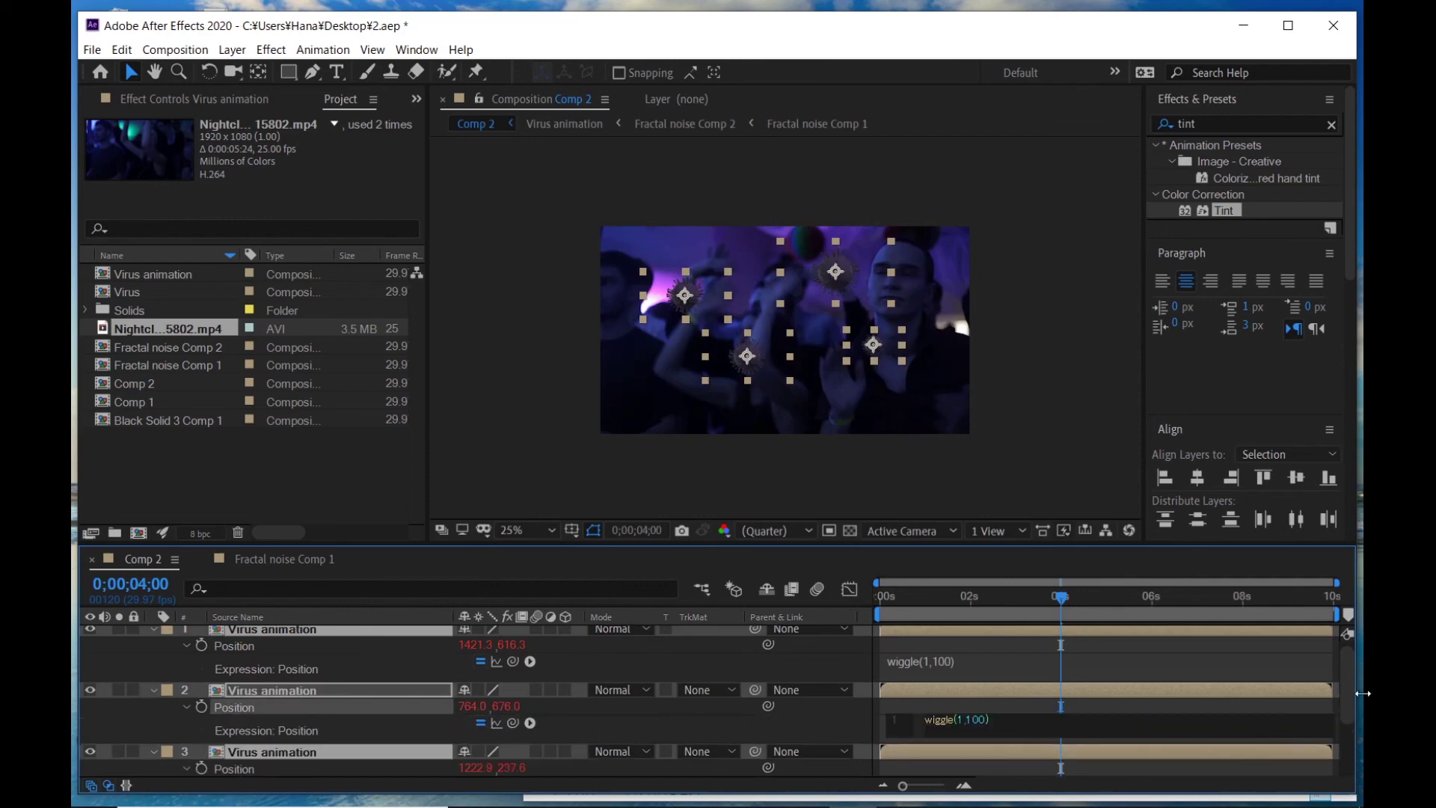
left_click_drag(950, 606, 908, 604)
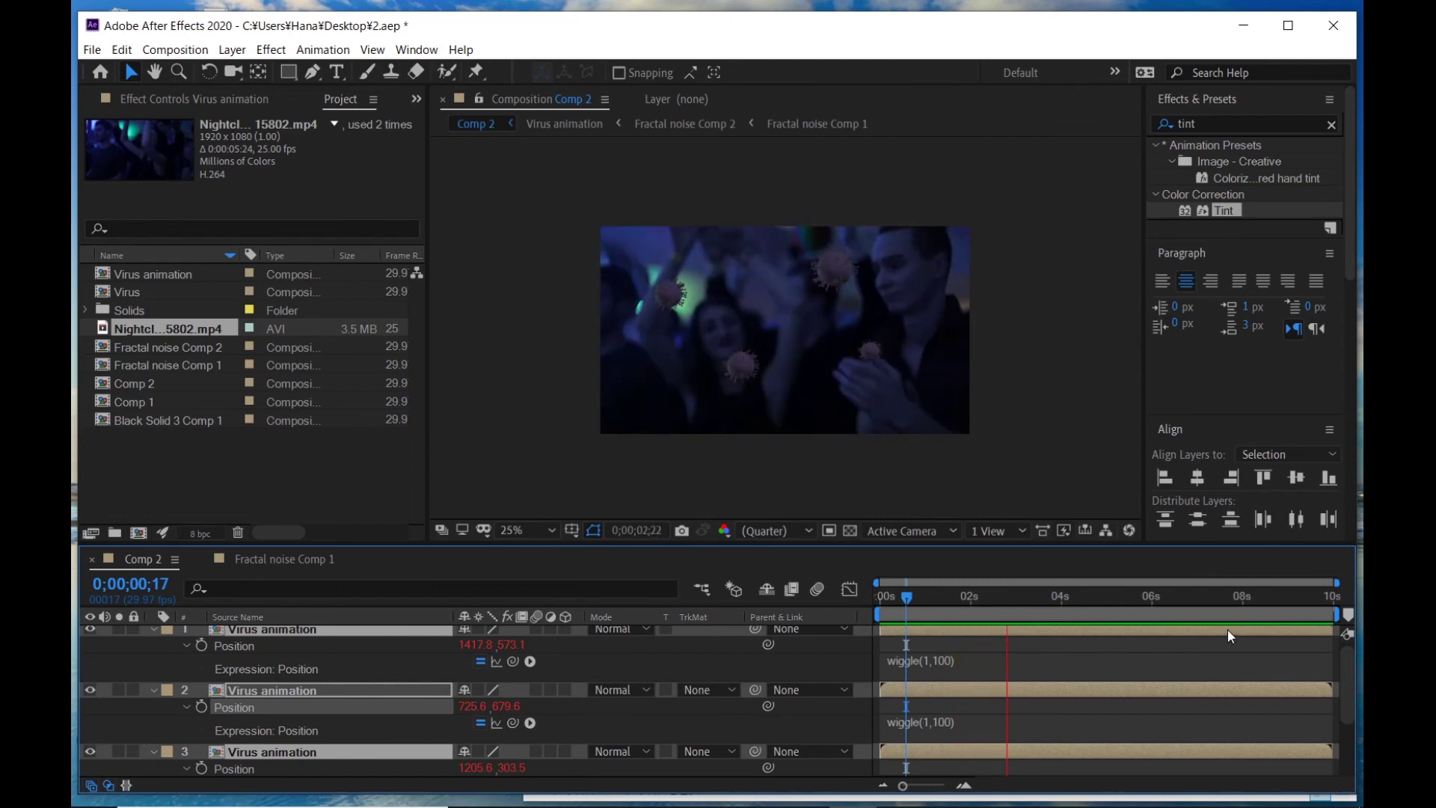
left_click(926, 597)
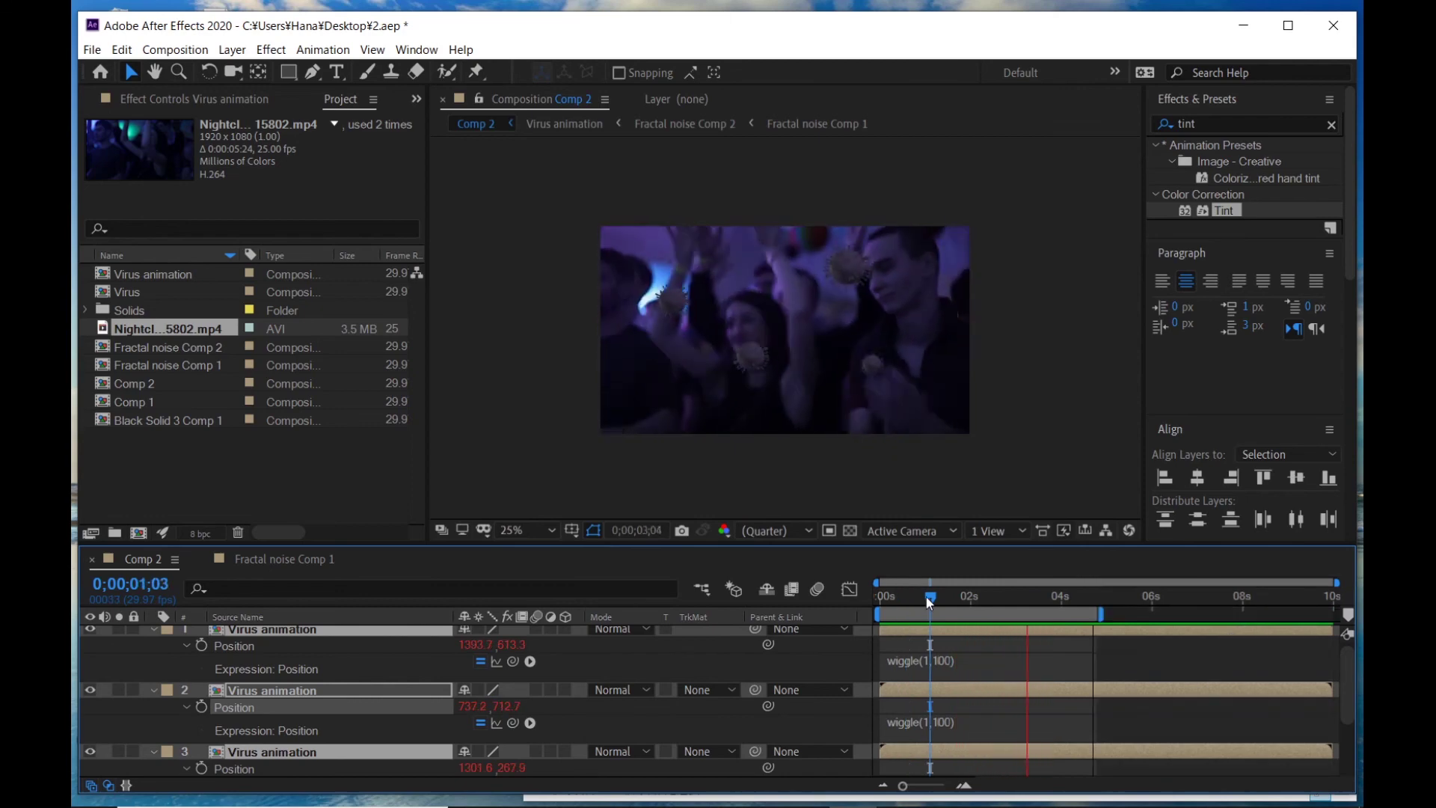